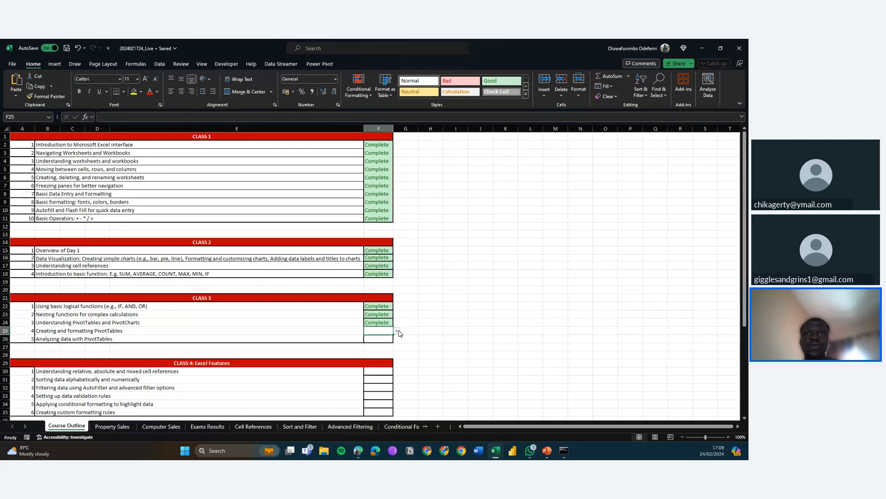
Mark the 'Creating and formatting PivotTables' and 'Analyzing data with PivotTables' topics as Complete in the status column
left_click(396, 330)
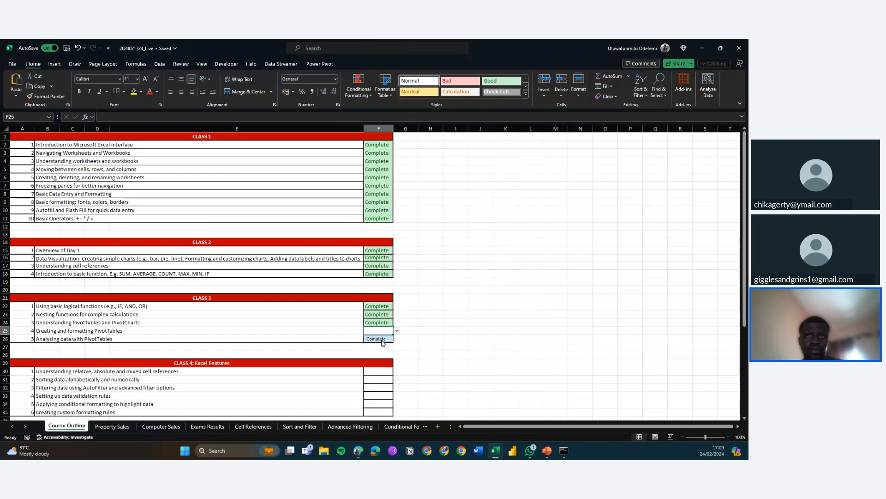
left_click(381, 340)
left_click(378, 339)
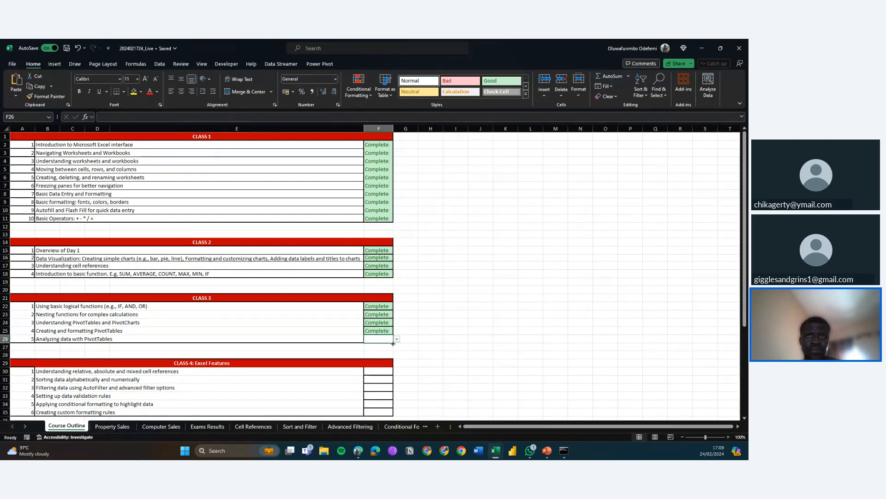
left_click(397, 340)
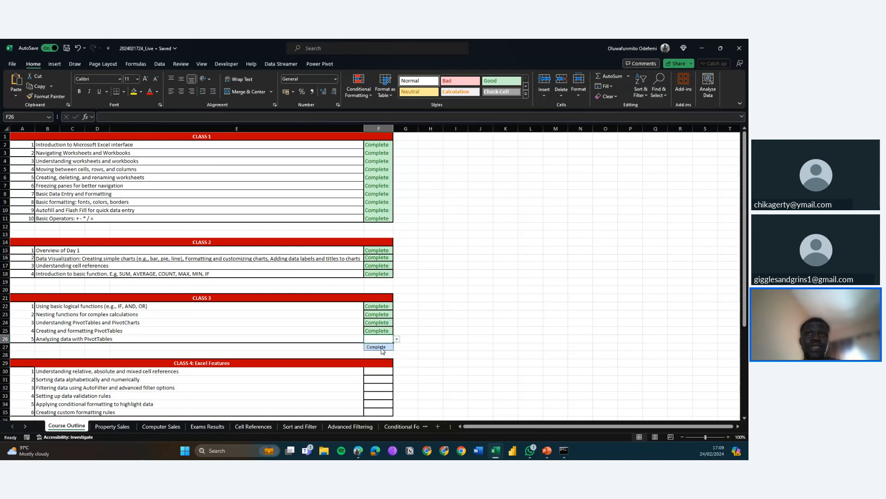
left_click(381, 347)
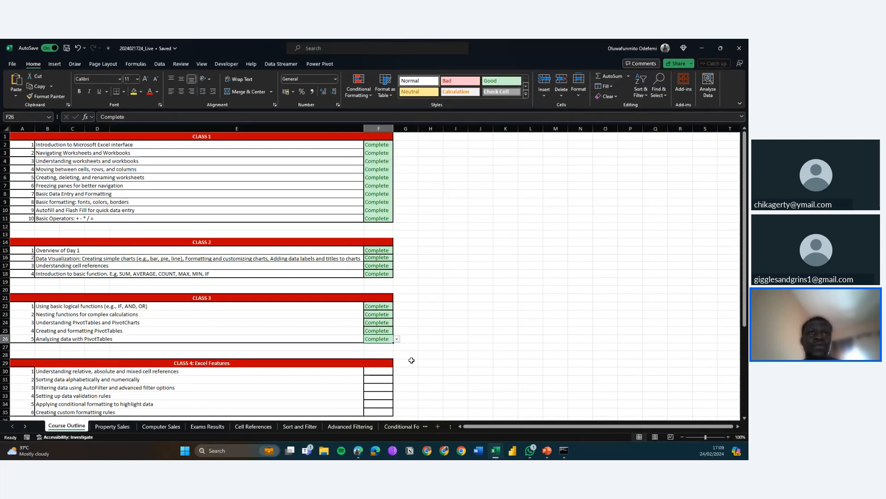
Set the status of Class 4's 'Understanding relative, absolute and mixed cell references' topic to Complete
scroll(411, 360, "down", 3)
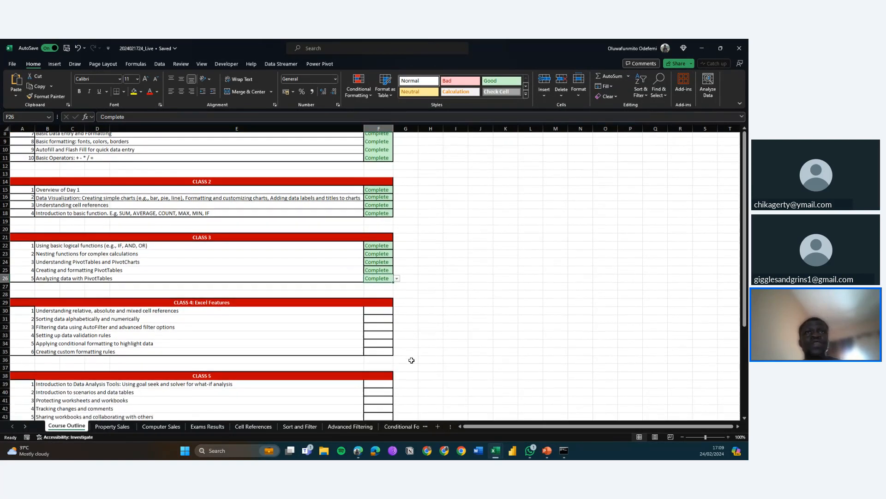
scroll(412, 360, "down", 1)
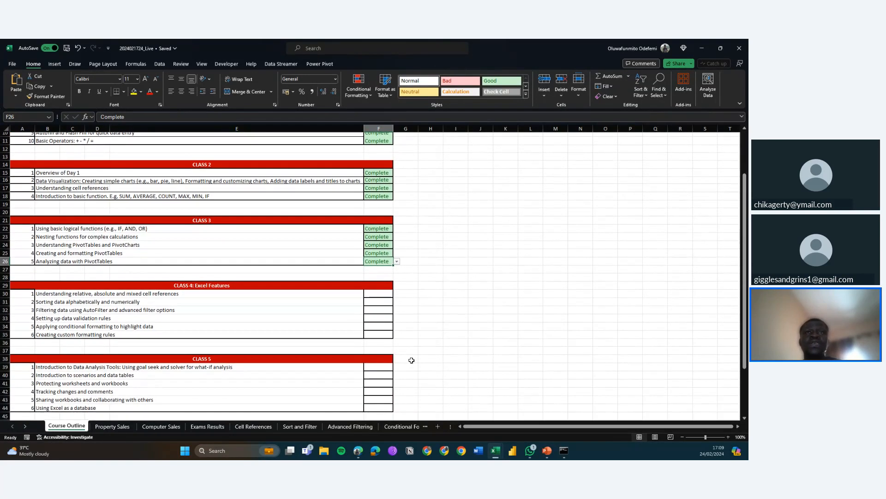
scroll(411, 360, "down", 2)
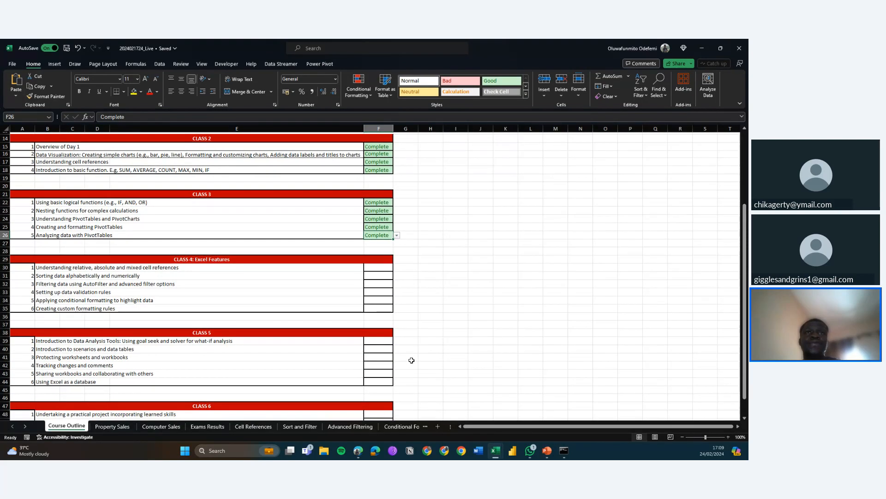
left_click(383, 267)
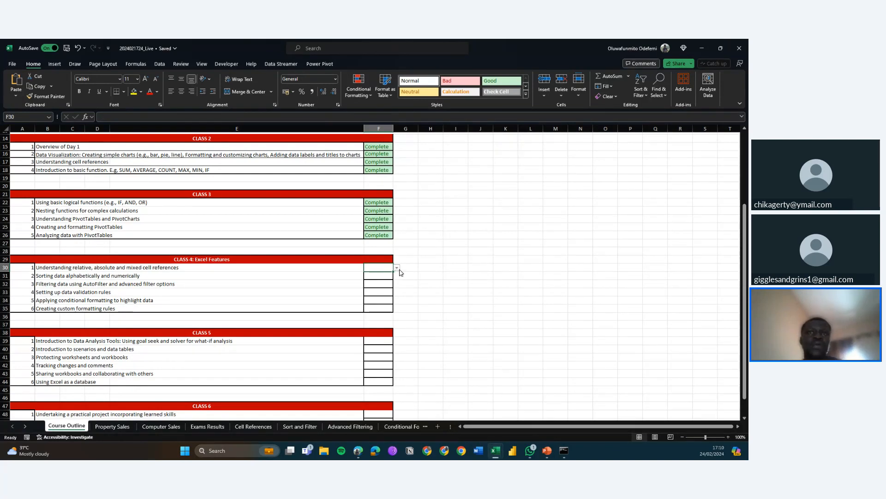
left_click(397, 268)
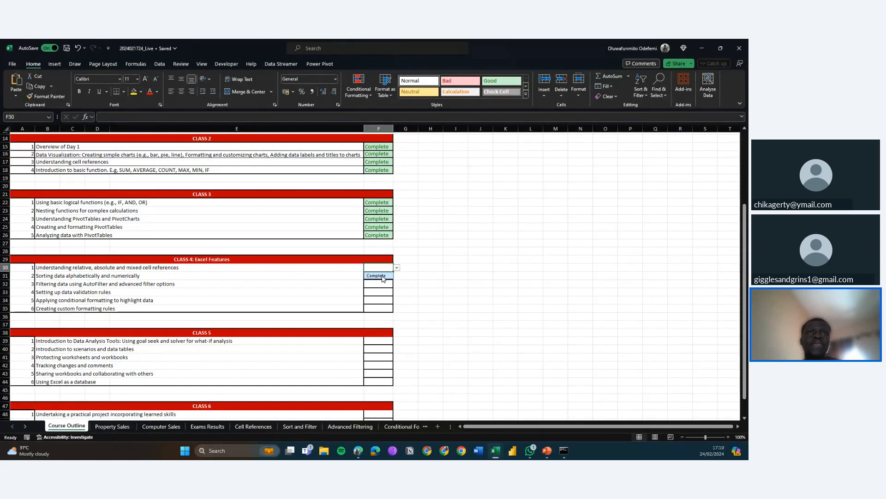
left_click(382, 277)
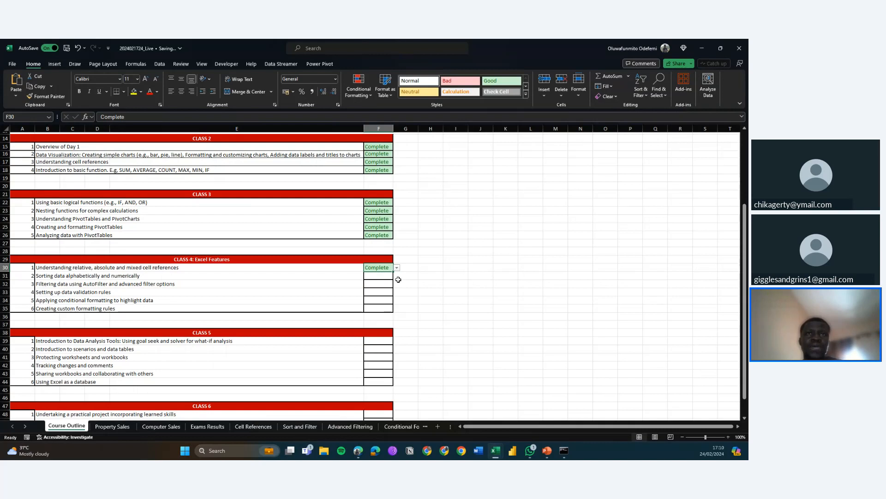
Switch to the Sort and Filter worksheet
left_click(346, 278)
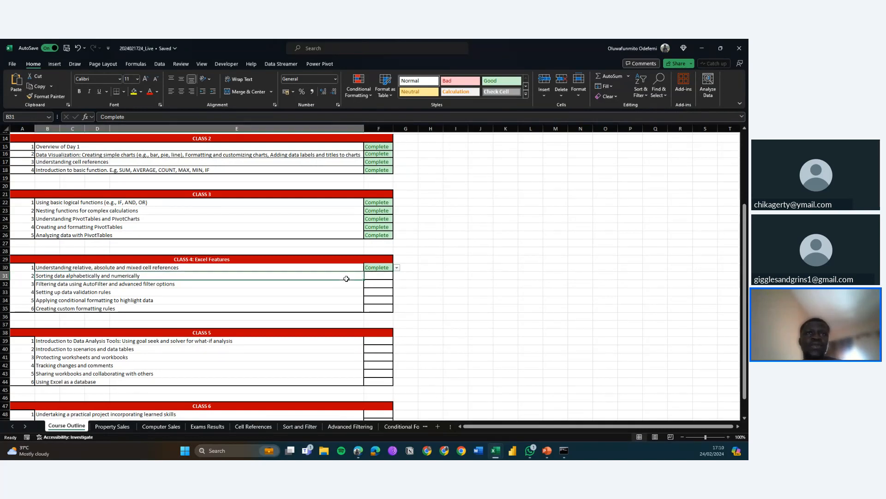
left_click_drag(346, 279, 346, 309)
left_click(406, 300)
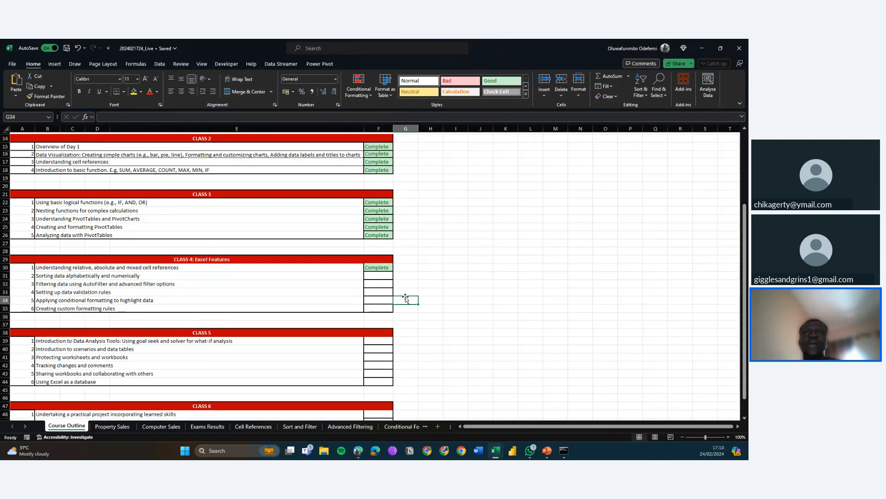
scroll(366, 403, "down", 1)
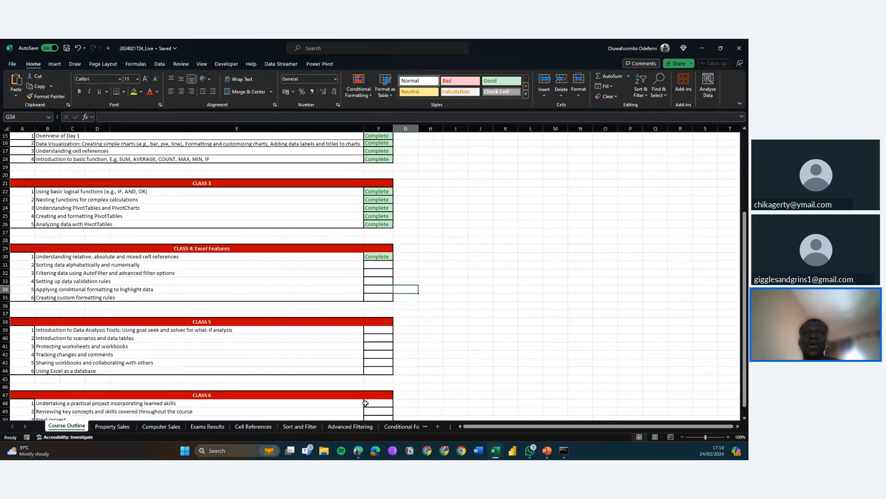
left_click(291, 427)
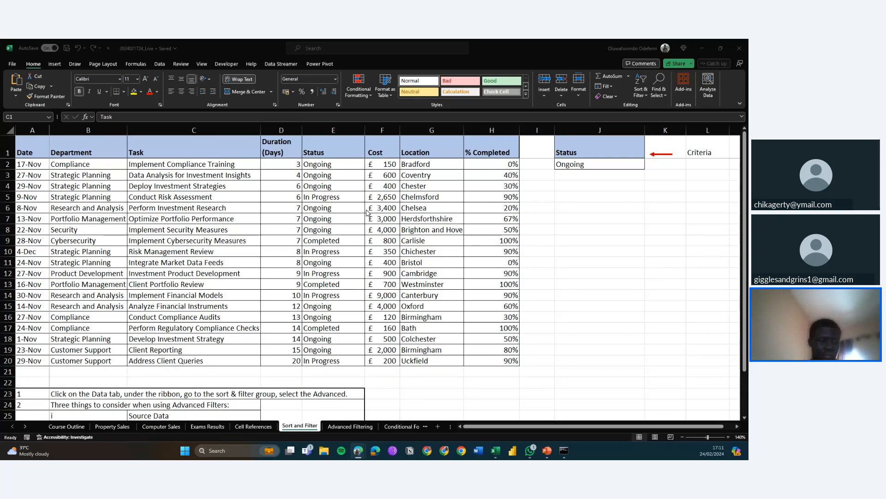
Examine the project task table's dates, departments and tasks
left_click(186, 202)
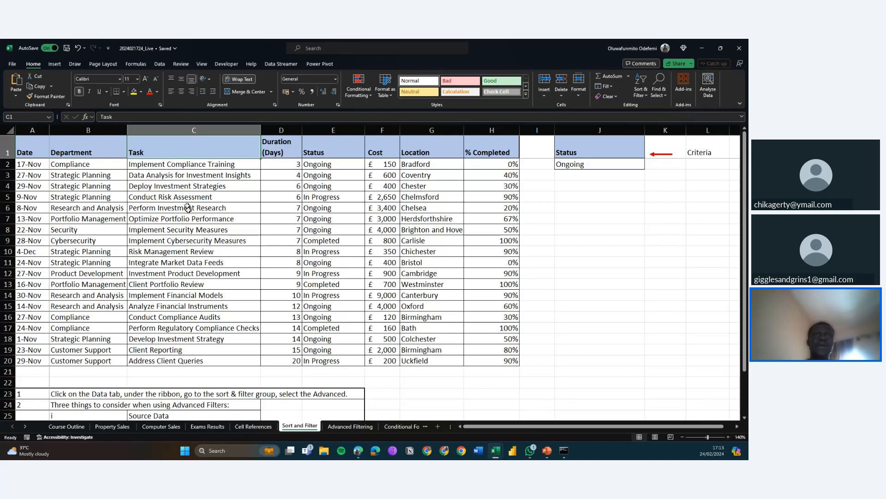
left_click(157, 233)
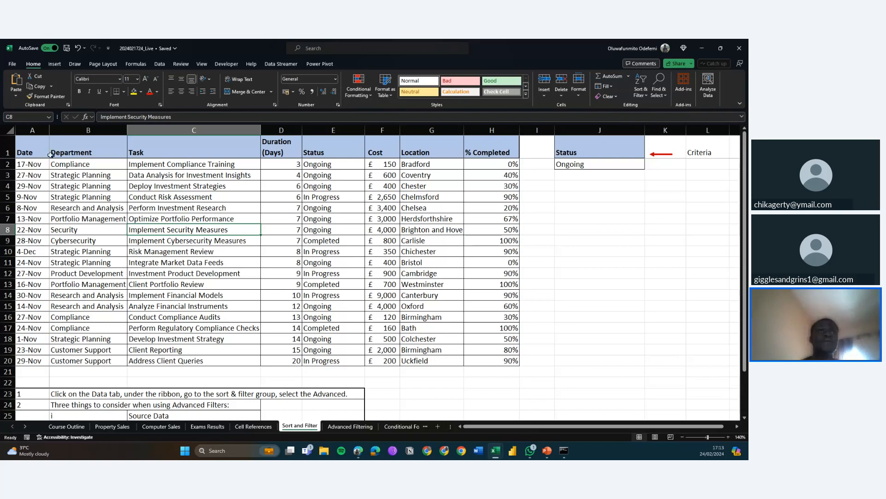
left_click(29, 165)
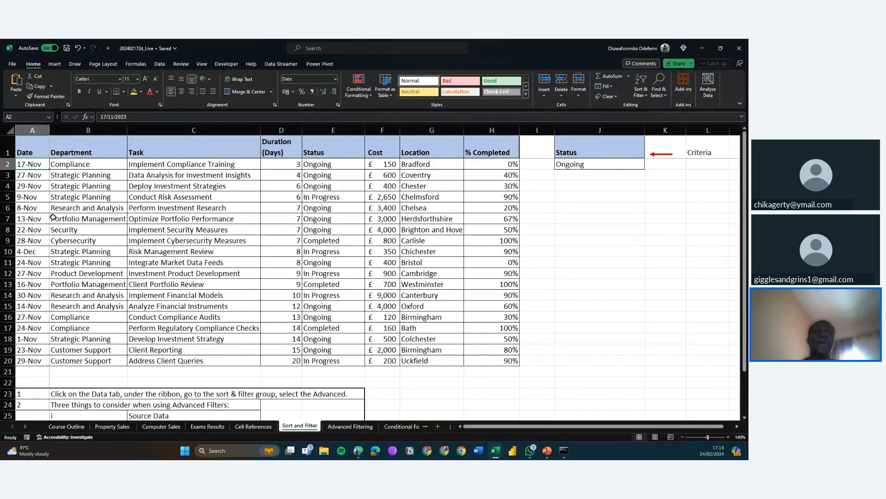
left_click(35, 198)
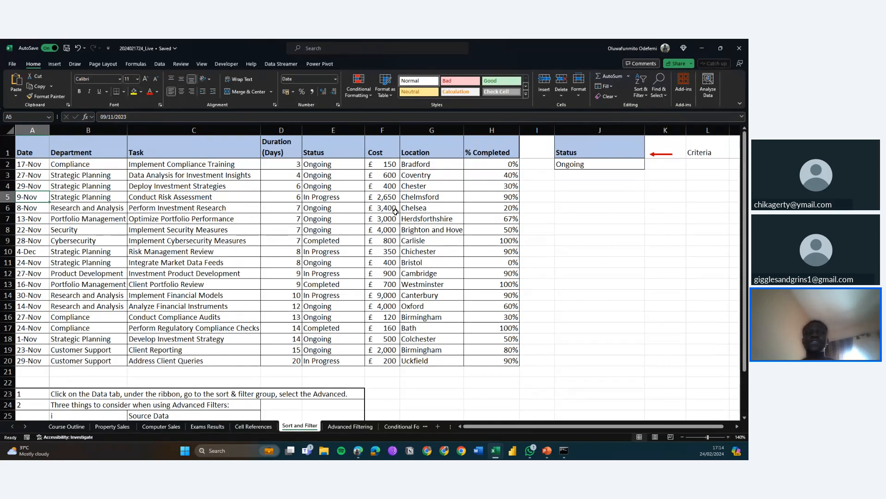
left_click(253, 228)
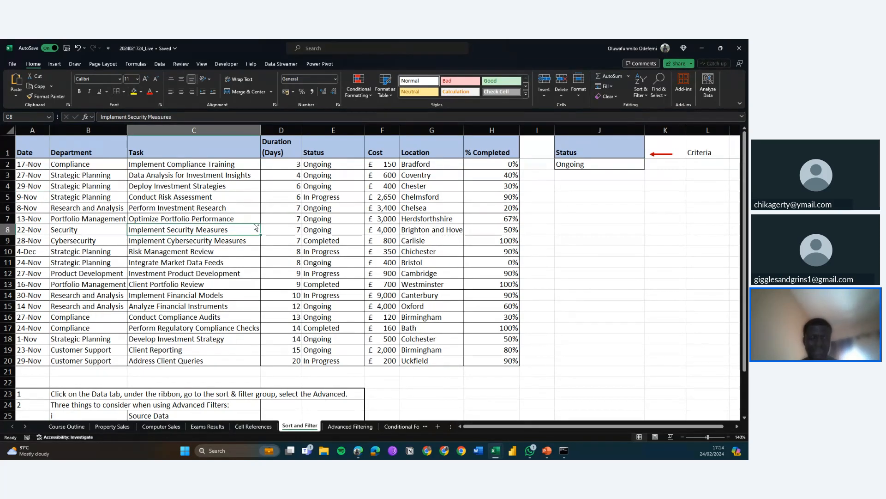
Select the whole task table and open the Sort dialog
key("ctrl+a")
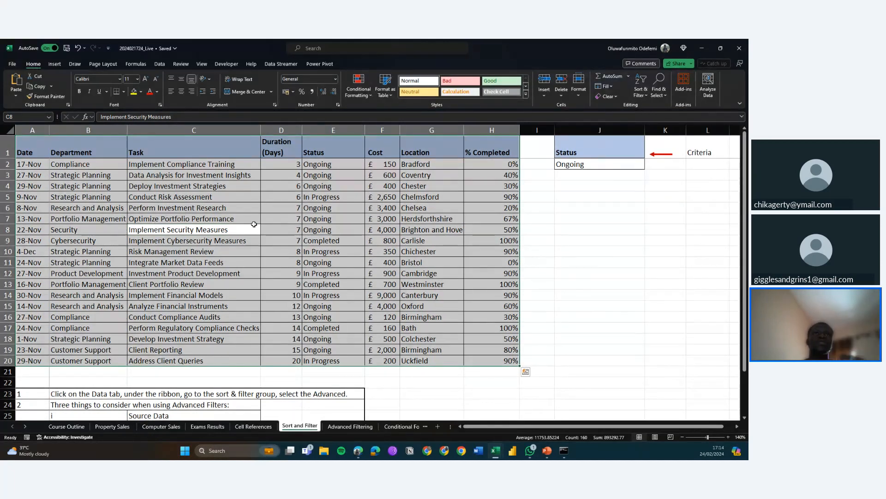
left_click(160, 65)
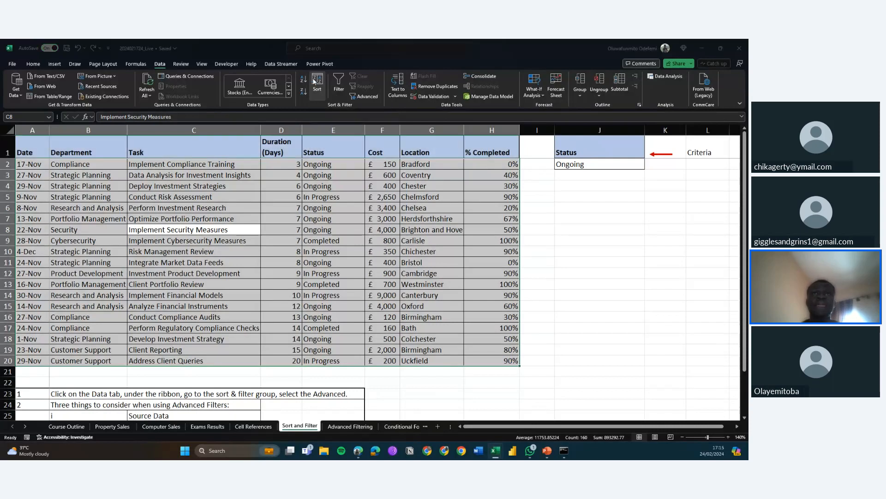
left_click(314, 81)
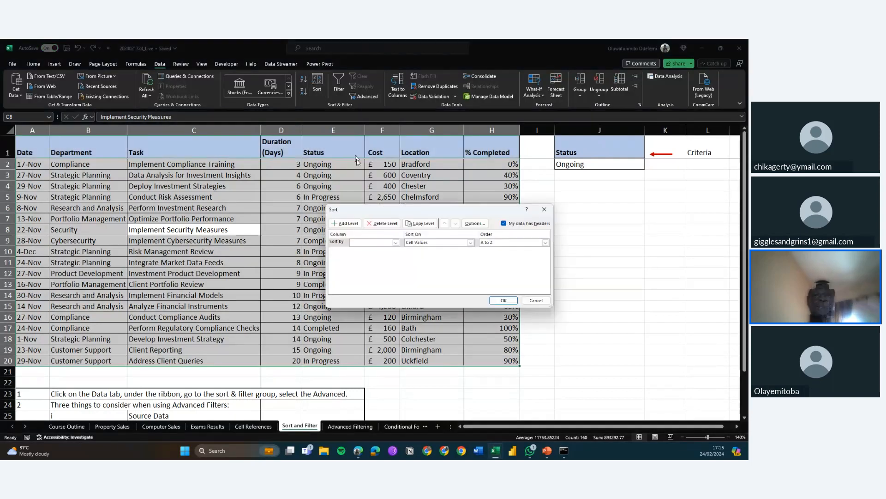
left_click_drag(361, 211, 294, 196)
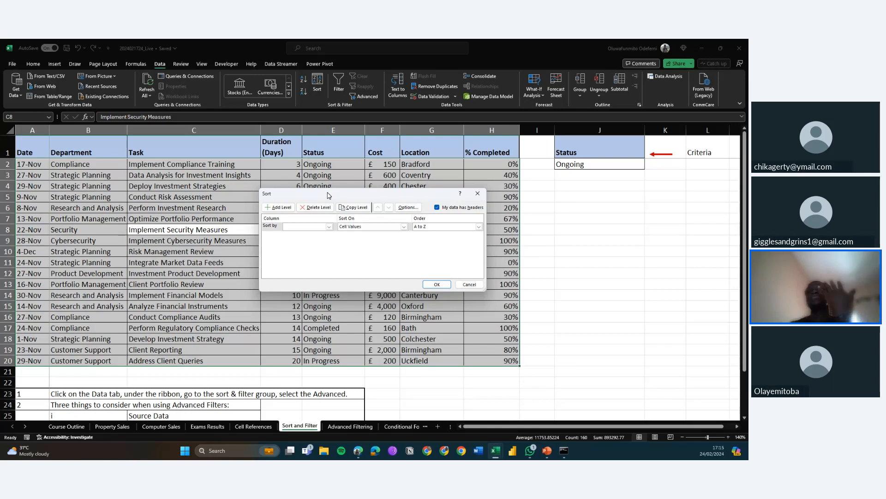
Set up a sort by Date on cell values, Oldest to Newest, then cancel the dialog
left_click(288, 227)
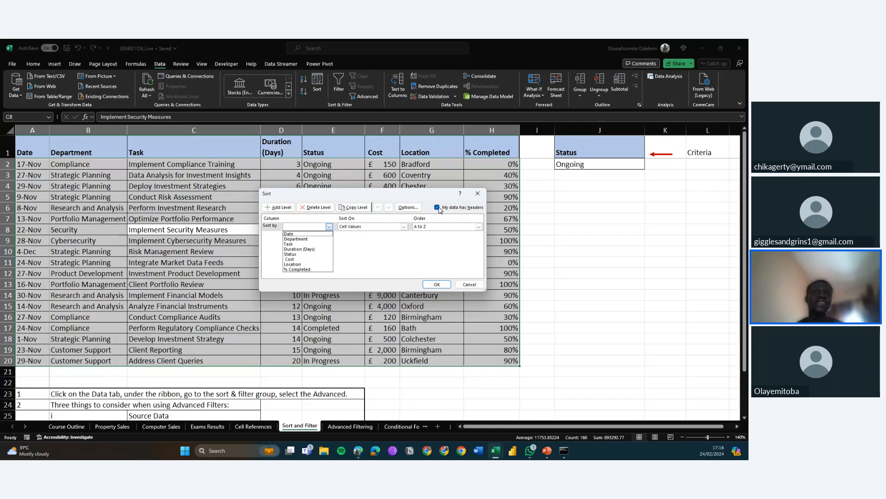
left_click(295, 235)
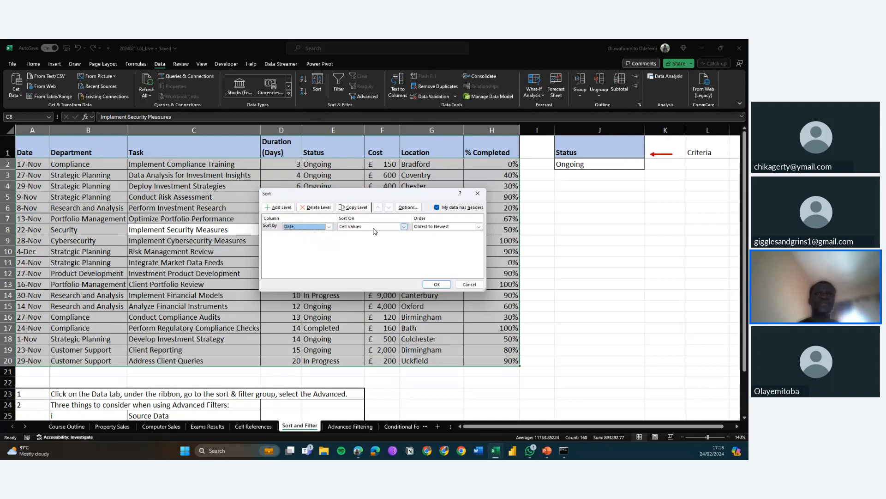
left_click(401, 226)
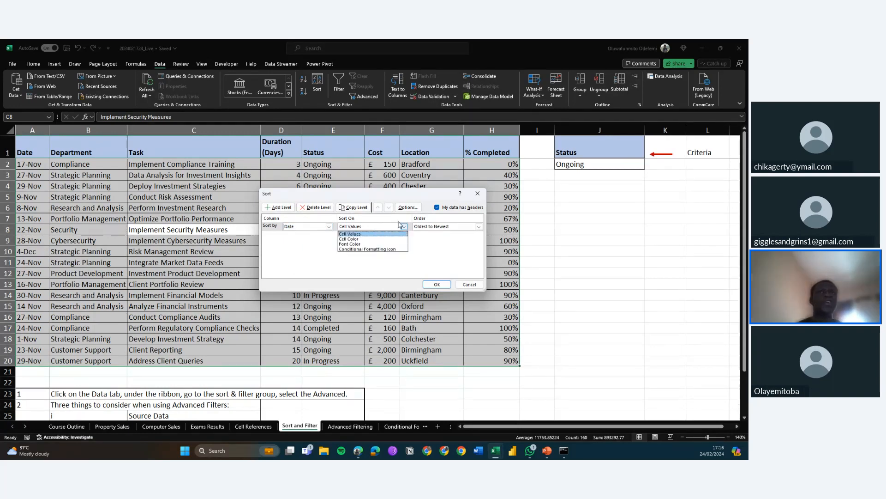
left_click(434, 228)
left_click(434, 228)
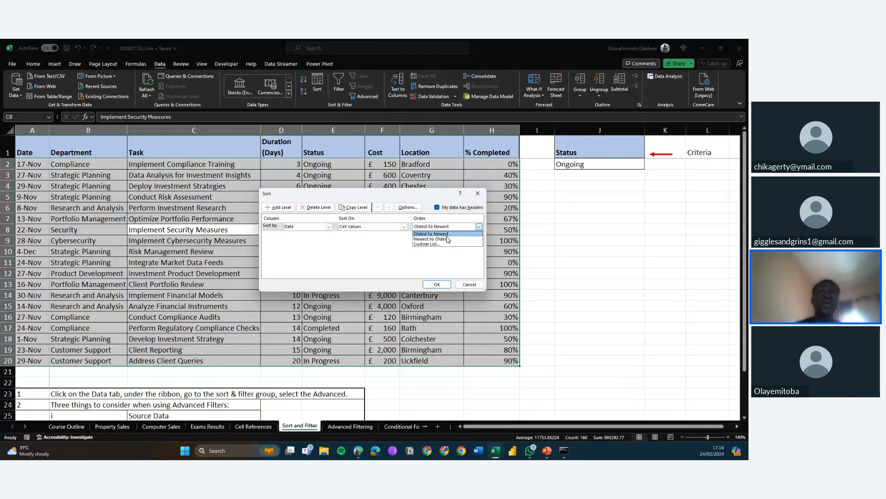
left_click(449, 233)
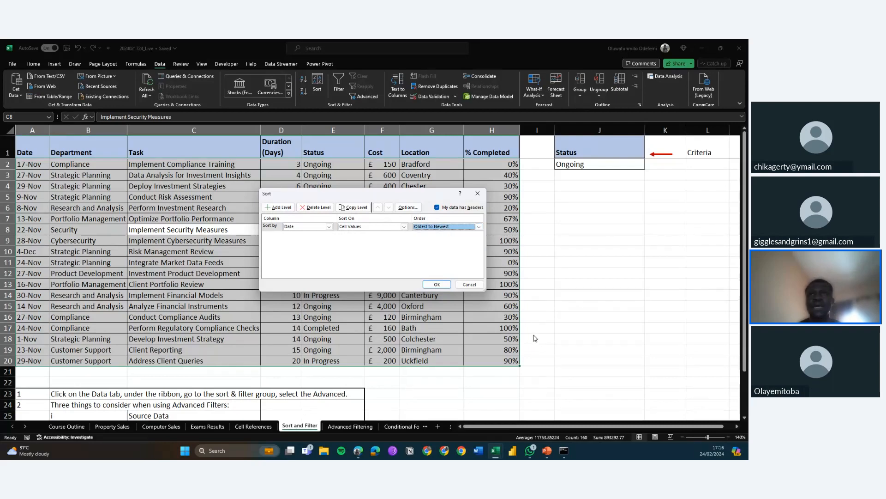
left_click(469, 284)
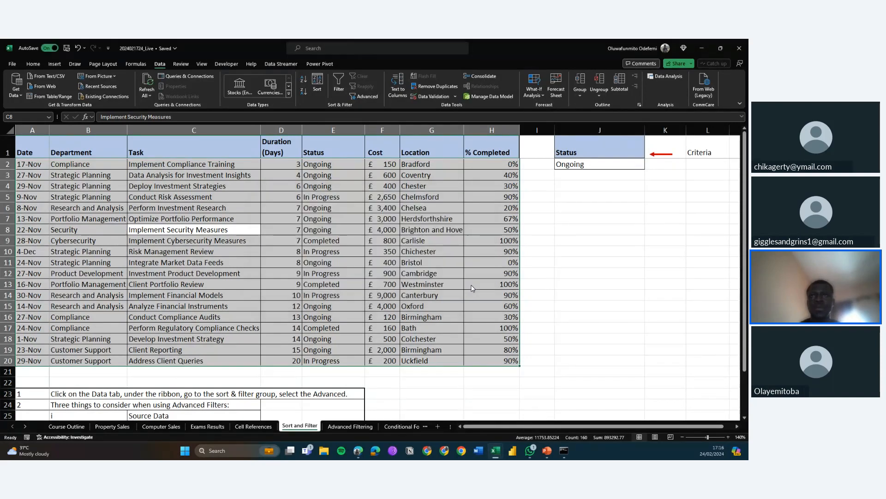
Zoom the sheet to 170% and hide the ribbon to show more of the table
left_click(728, 437)
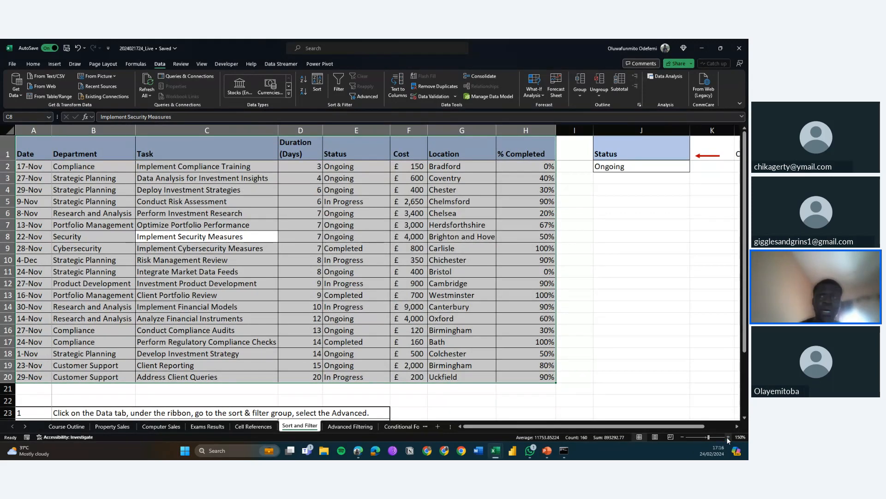
left_click(728, 437)
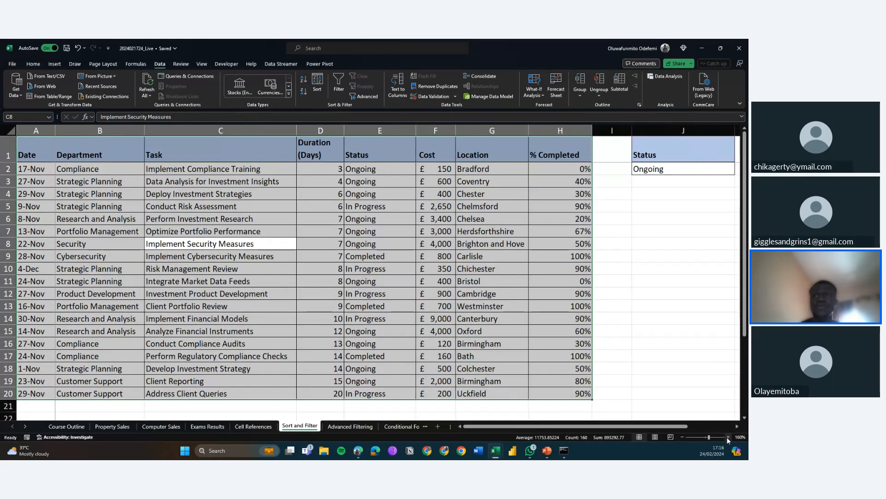
left_click(728, 437)
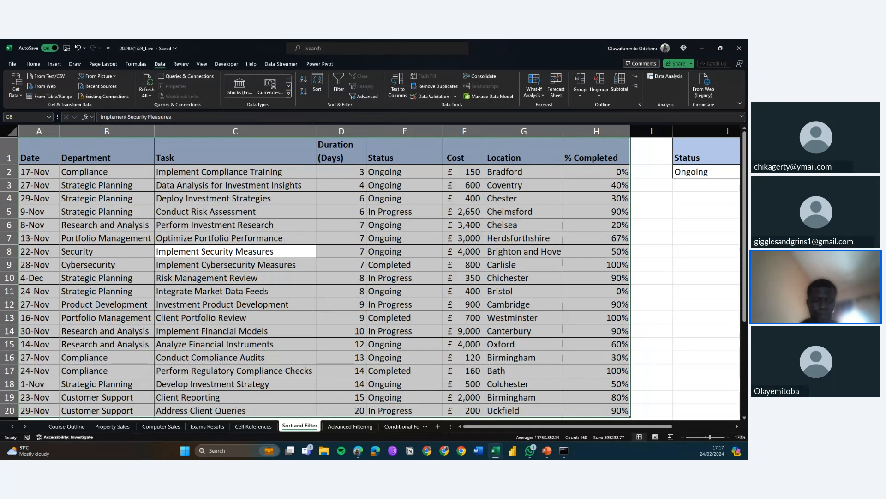
key("alt+Tab")
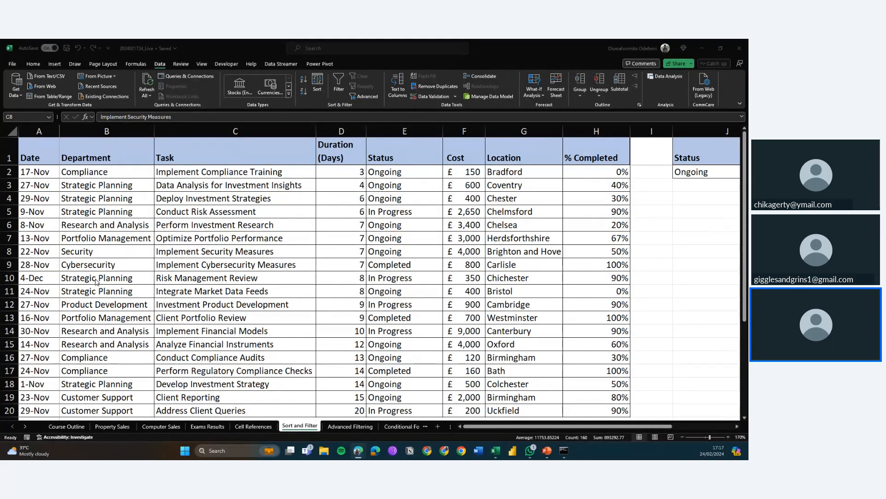
left_click(738, 107)
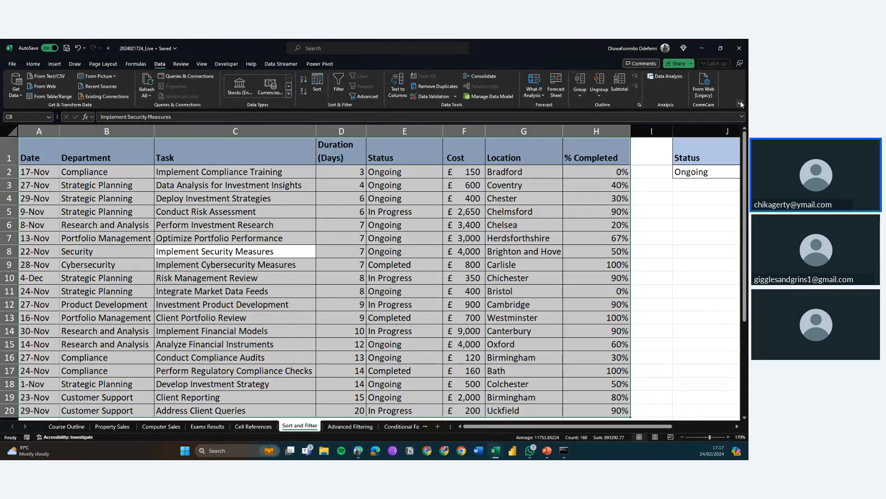
left_click(741, 105)
left_click(710, 125)
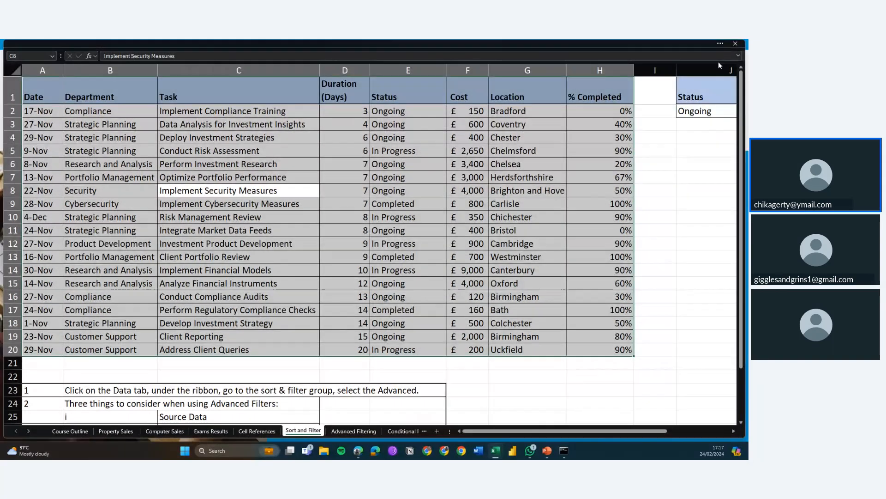
Bring the ribbon back and zoom the sheet in to 190%
left_click(723, 45)
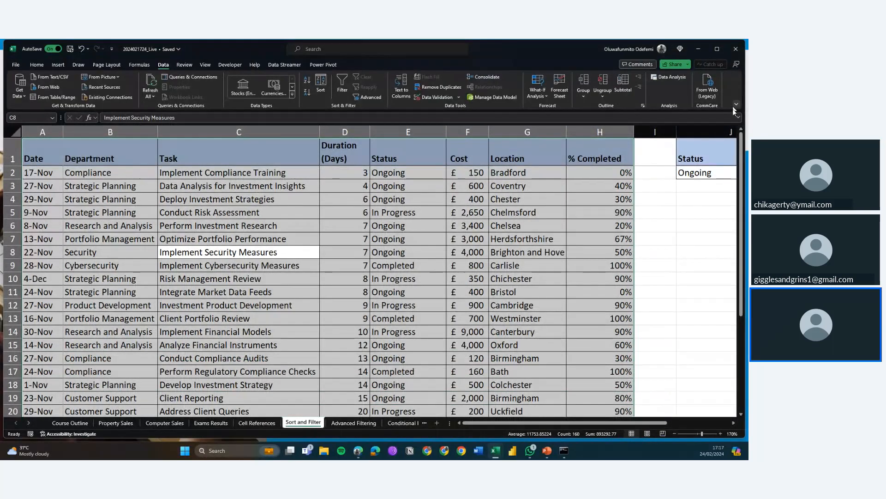
left_click(718, 432)
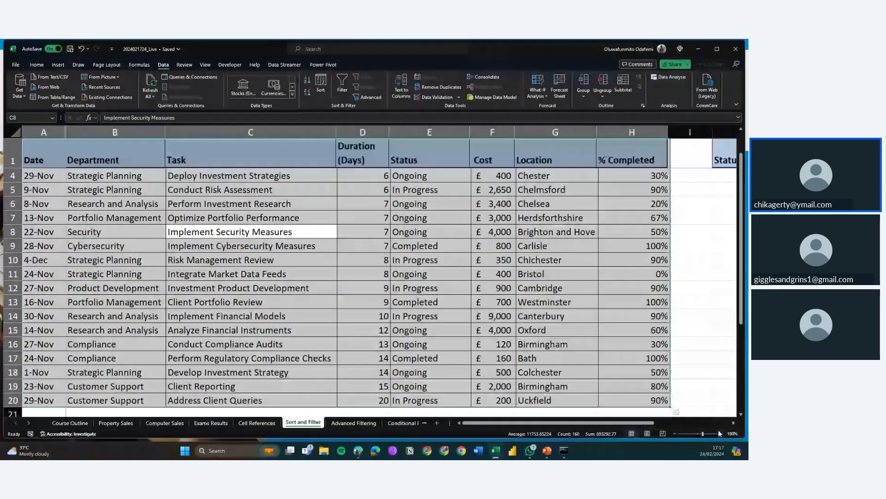
left_click(719, 433)
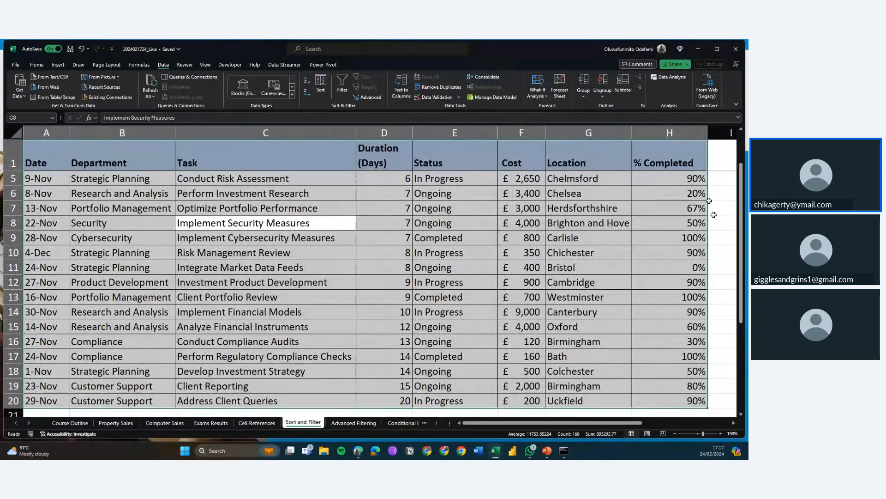
Set the ribbon display to show tabs only and maximize the workbook window
left_click(737, 105)
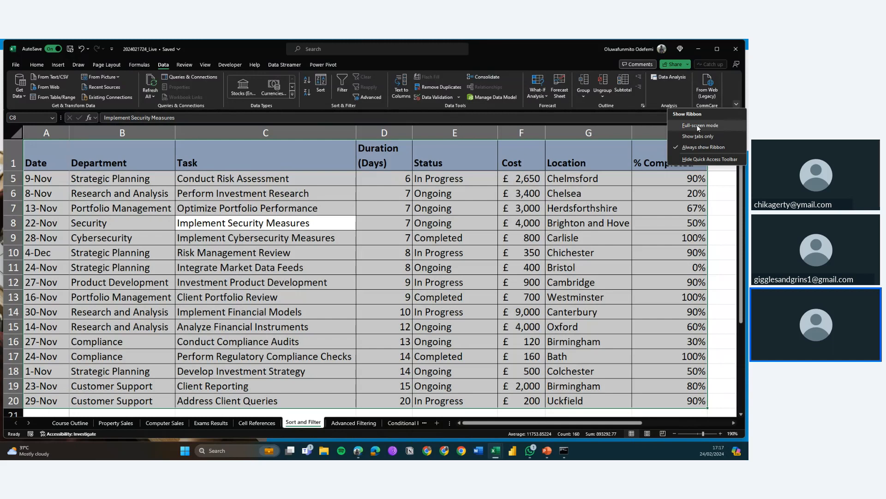
left_click(693, 136)
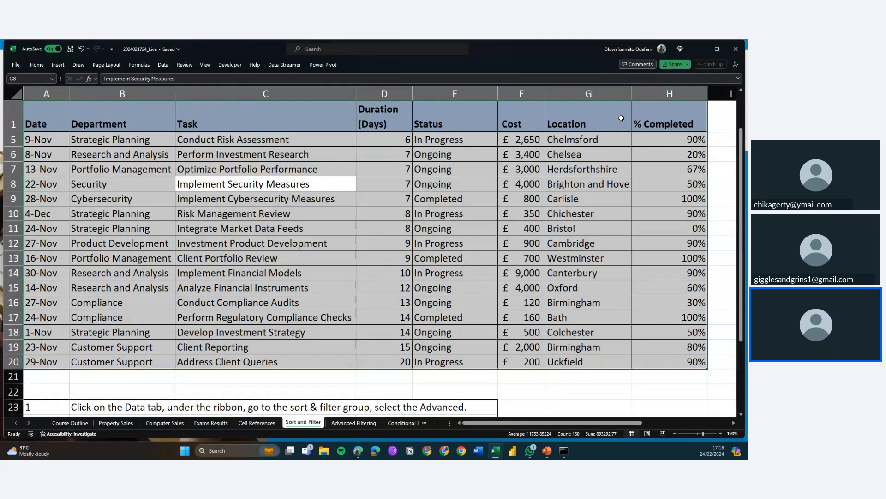
left_click(632, 168)
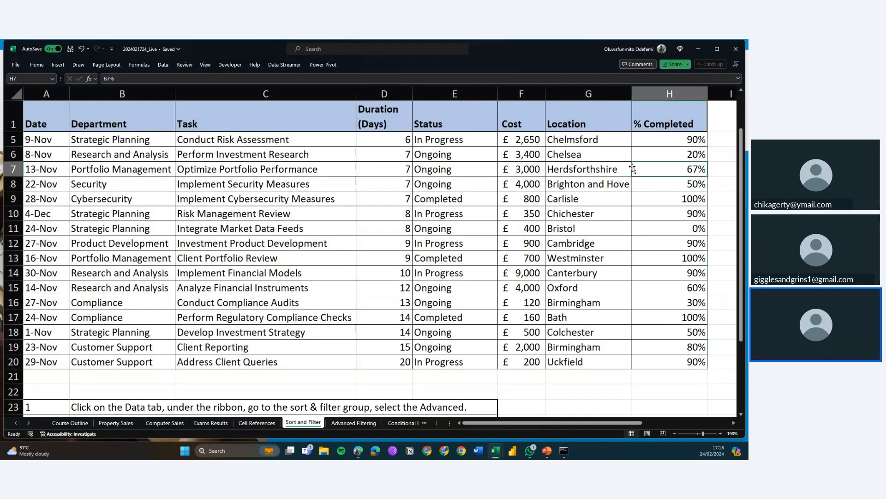
left_click(717, 49)
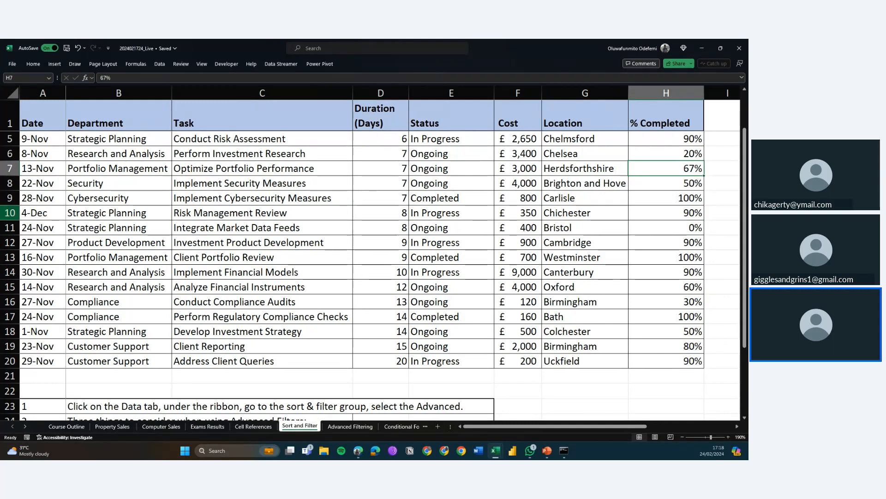
key("alt+Tab")
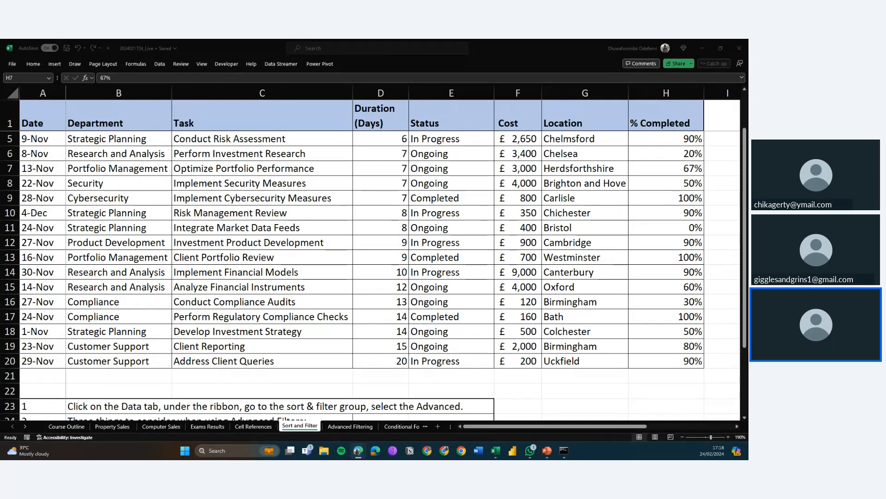
Open the Sort dialog and sort by Department A to Z, then by Date Oldest to Newest
left_click(160, 65)
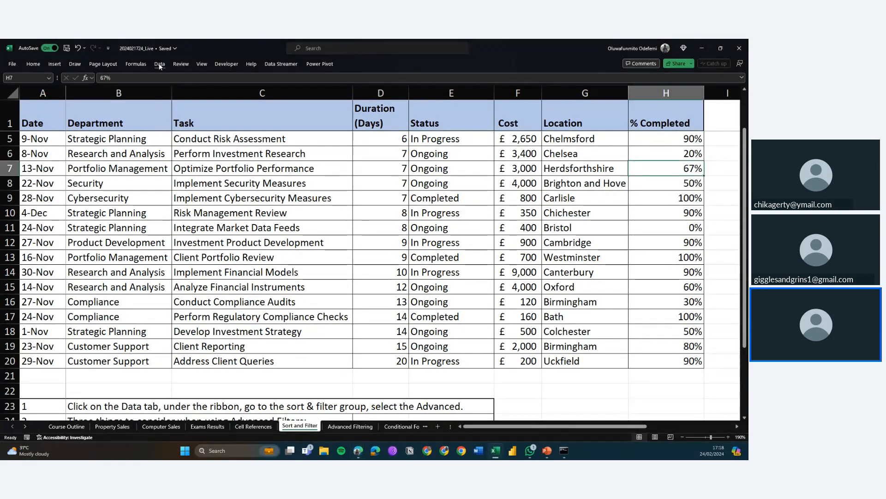
left_click(159, 65)
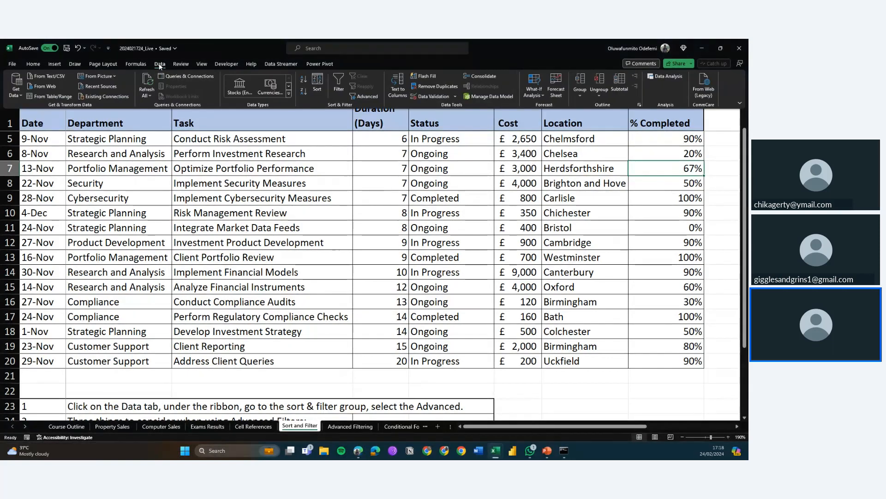
left_click(318, 81)
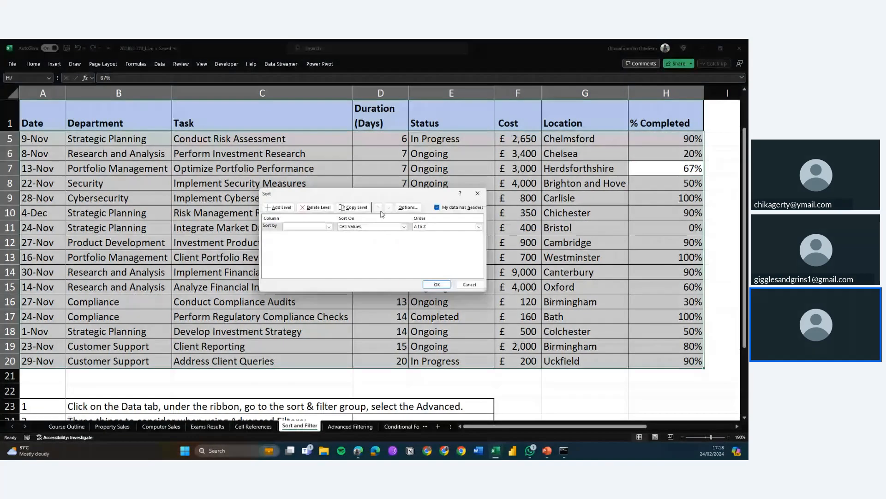
left_click(304, 227)
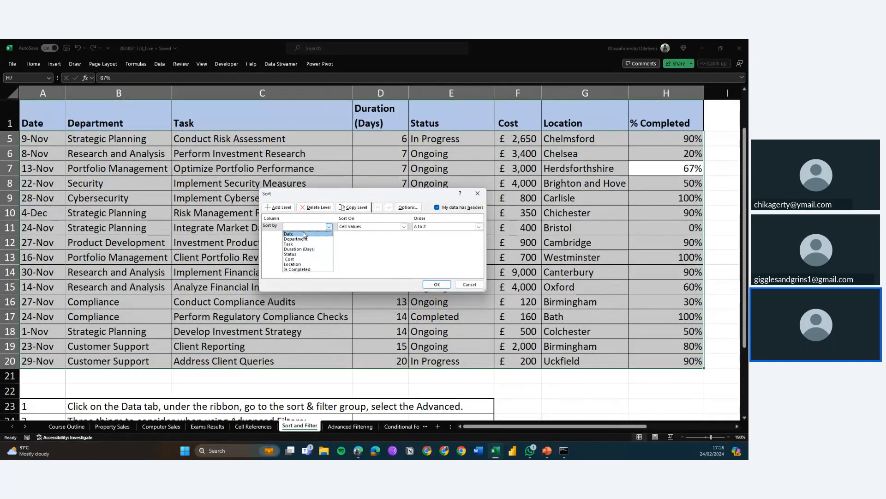
left_click(304, 240)
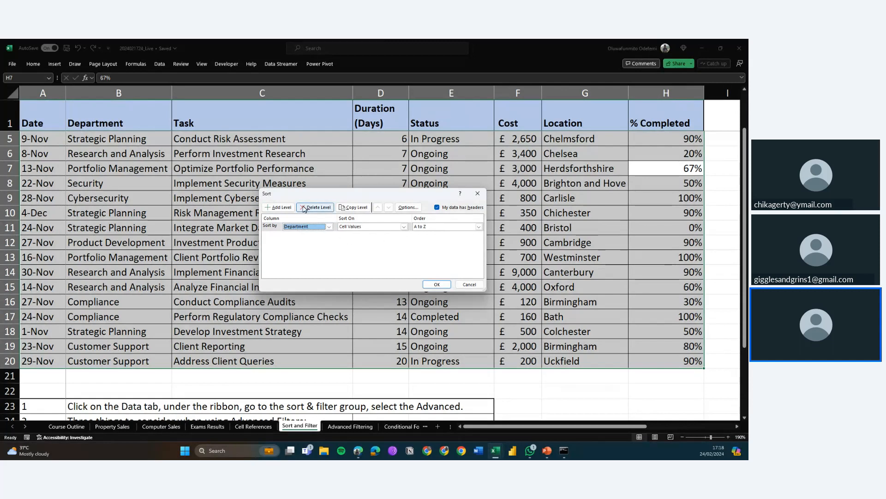
left_click(279, 207)
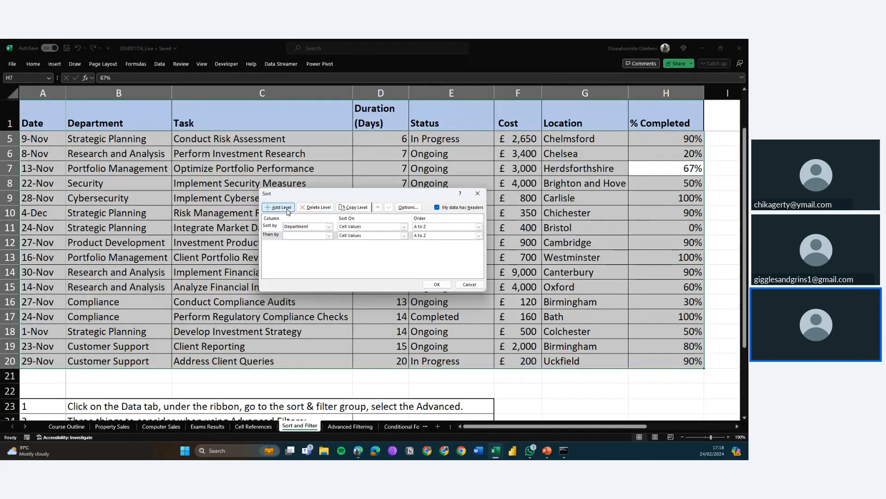
left_click(307, 238)
left_click(307, 242)
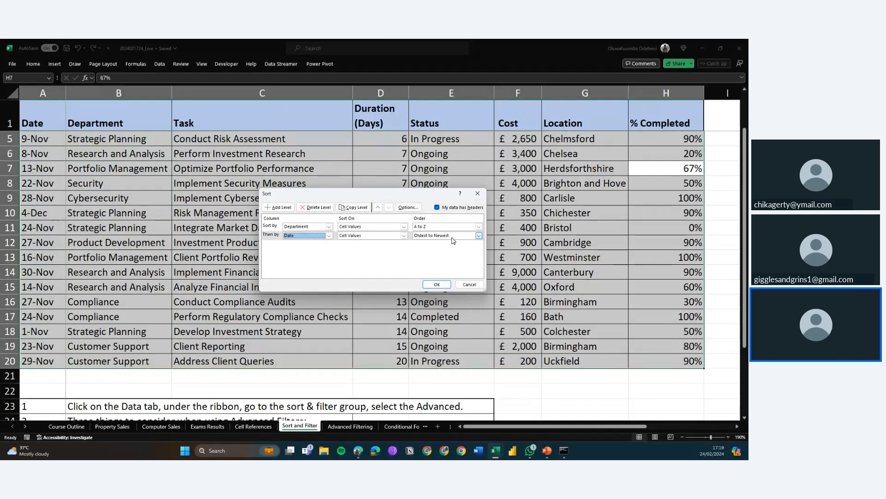
Add a third sort level on Duration (Days), Largest to Smallest, and apply the sort
left_click(290, 211)
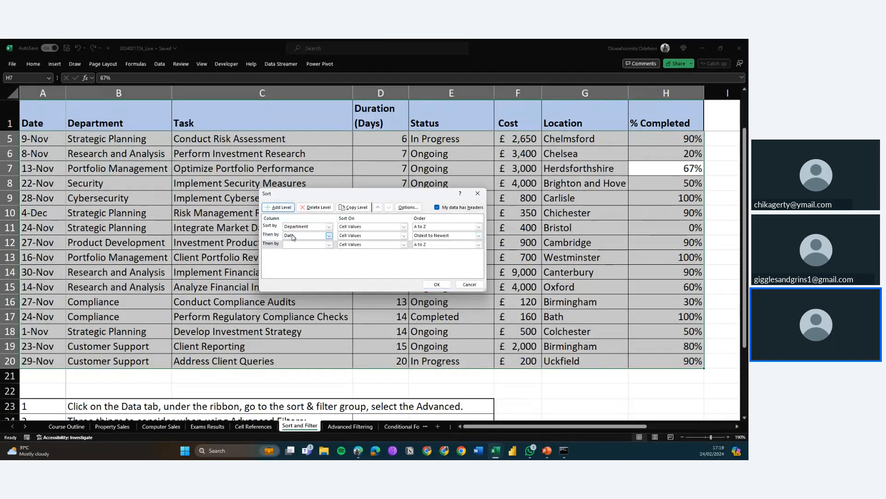
left_click(304, 246)
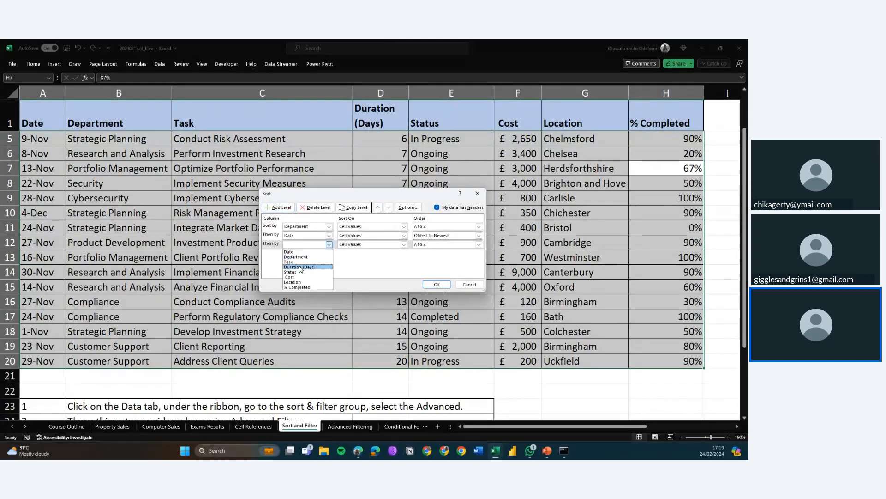
left_click(301, 265)
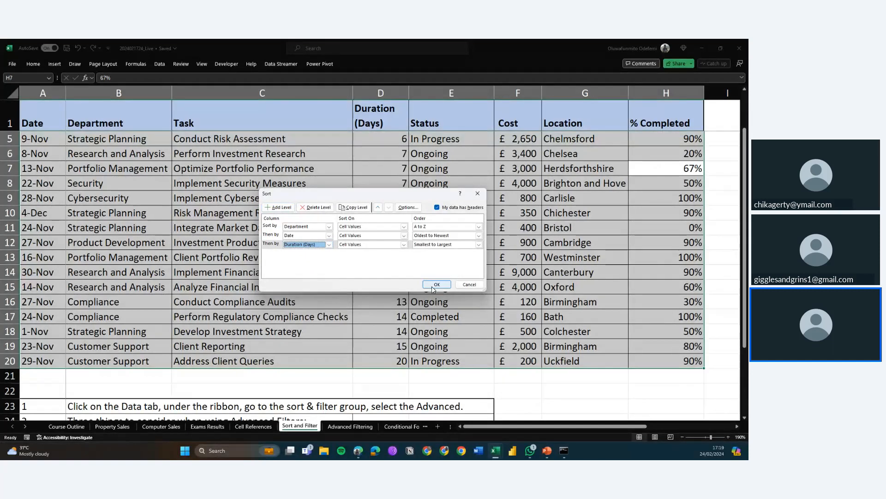
left_click(438, 245)
left_click(437, 260)
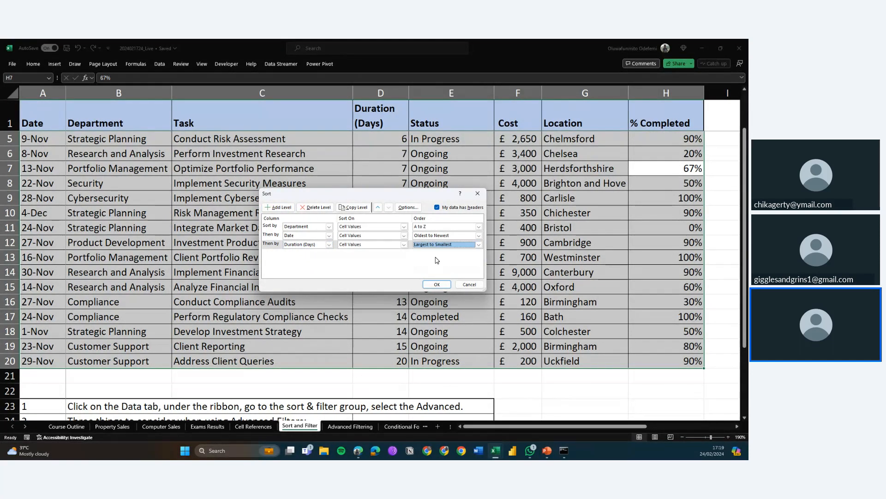
left_click(435, 285)
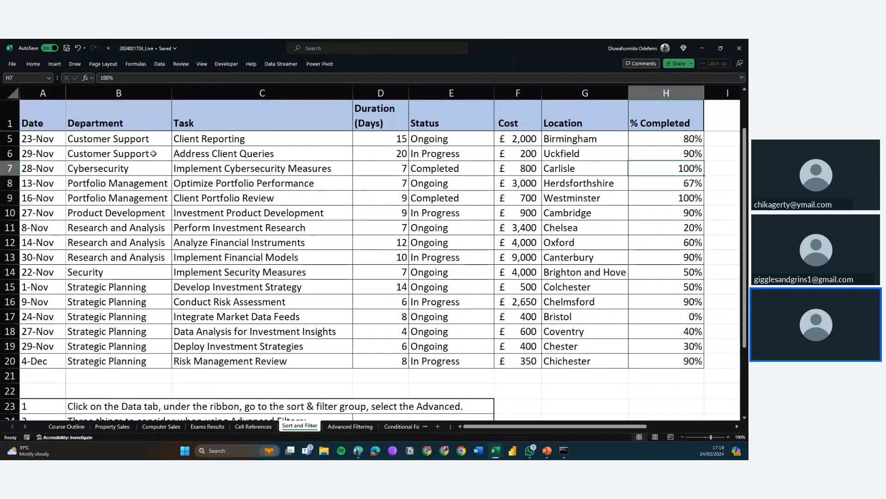
Examine the sorted rows' departments, dates and durations
left_click(97, 139)
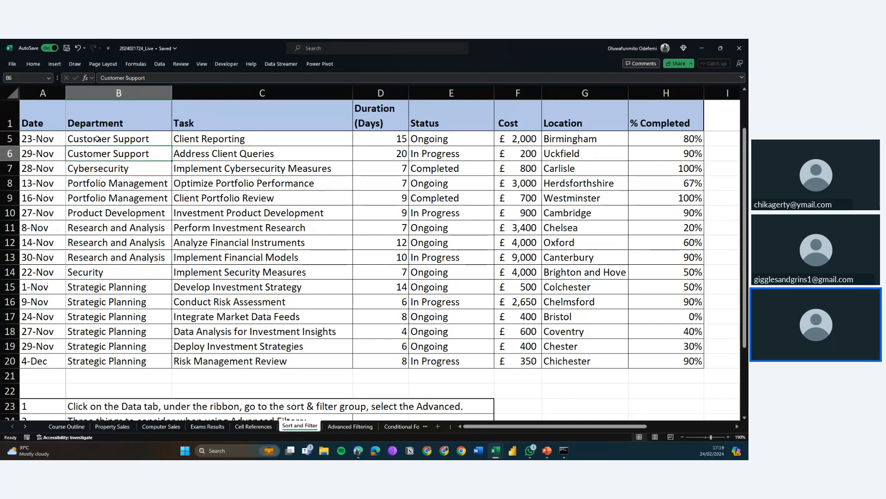
key("Left")
key("Down")
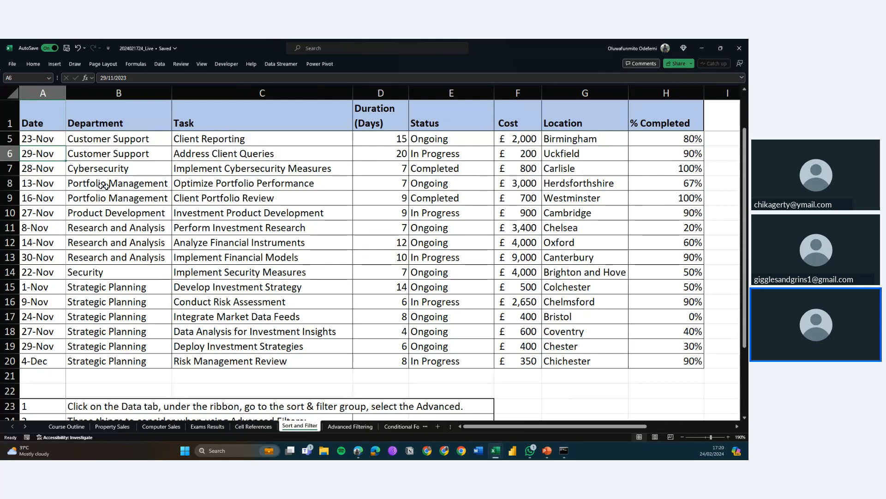
left_click(375, 155)
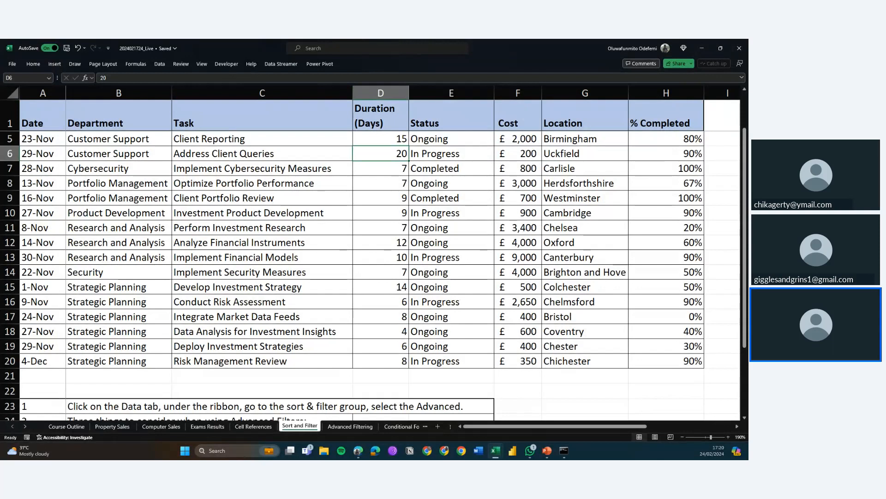
key("alt+Tab")
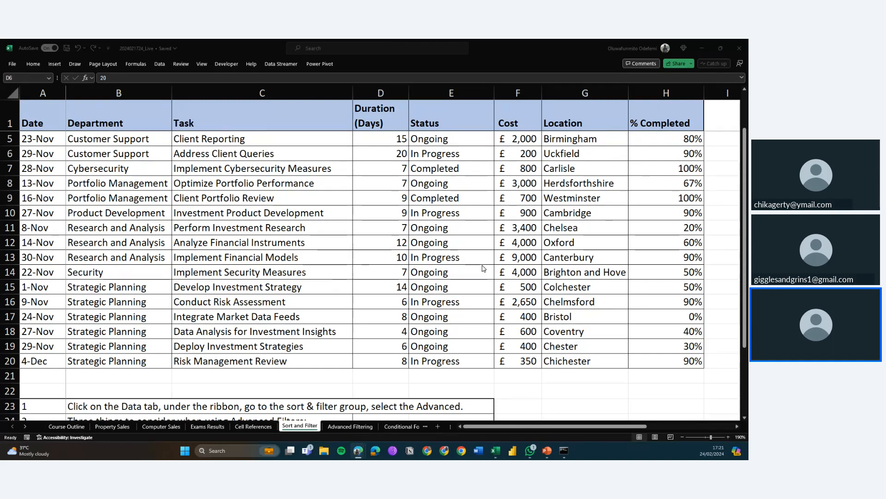
left_click(333, 198)
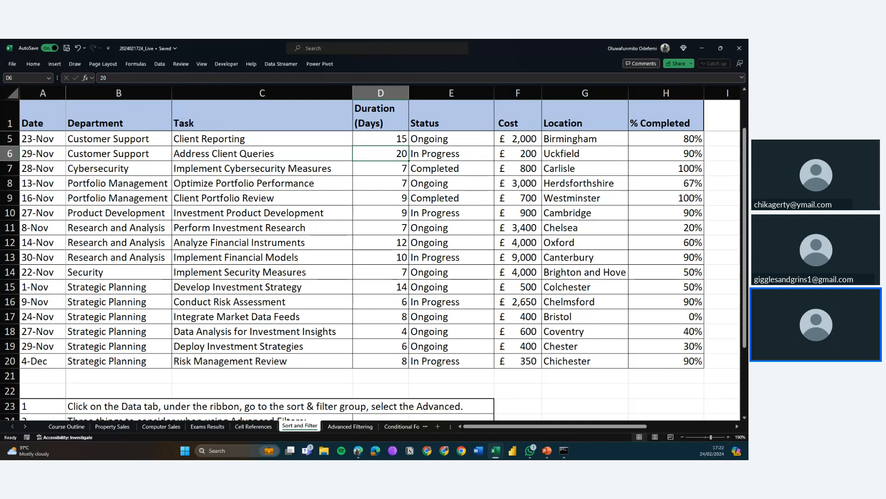
left_click(156, 65)
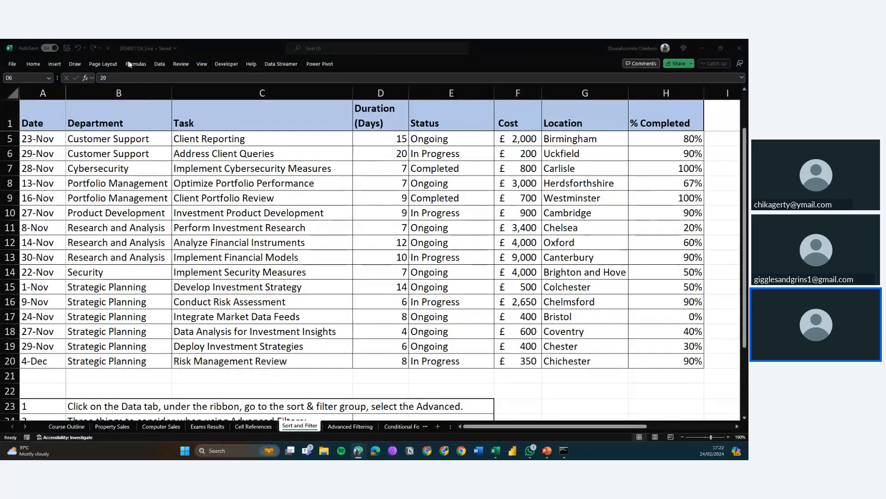
left_click(160, 65)
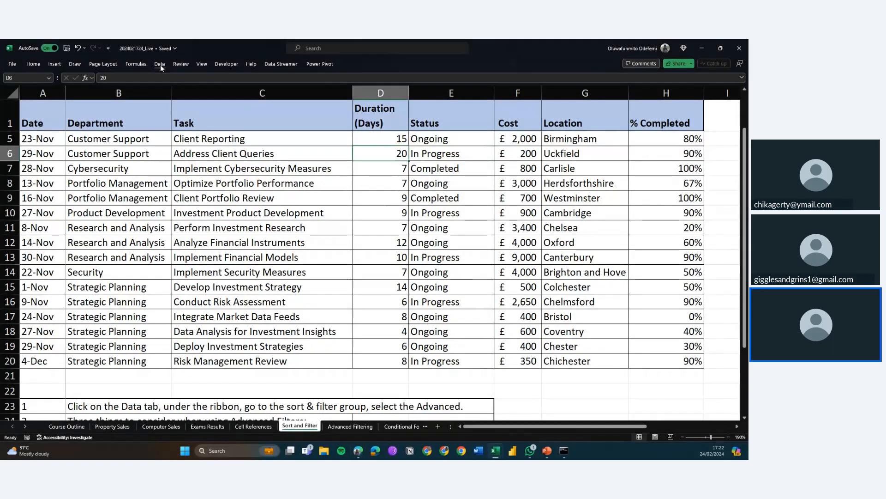
left_click(160, 65)
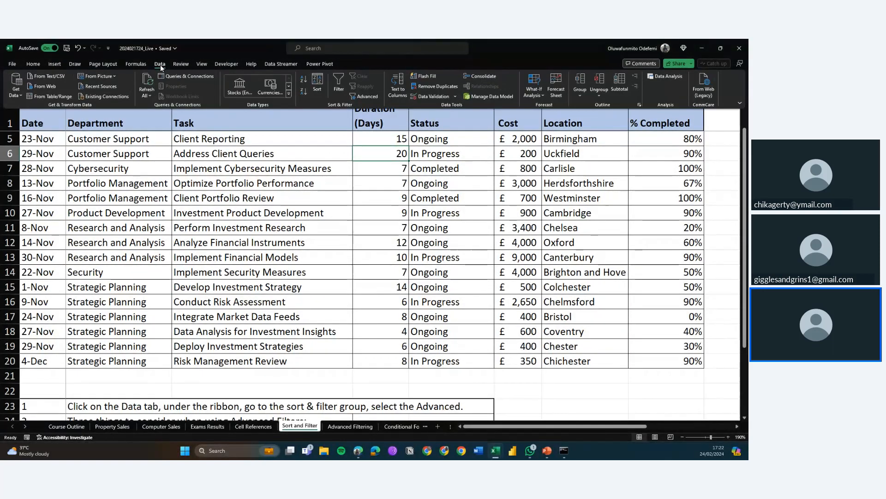
left_click(282, 167)
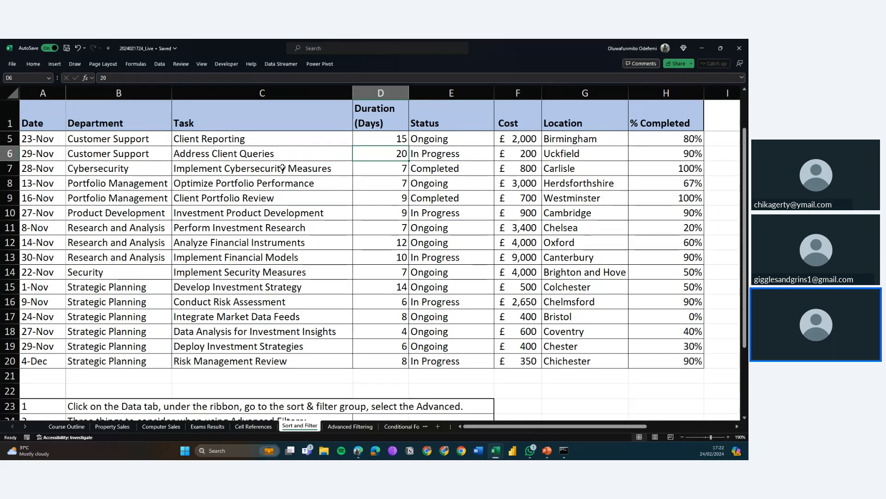
Turn on filter buttons for the task table's header row
left_click(181, 186)
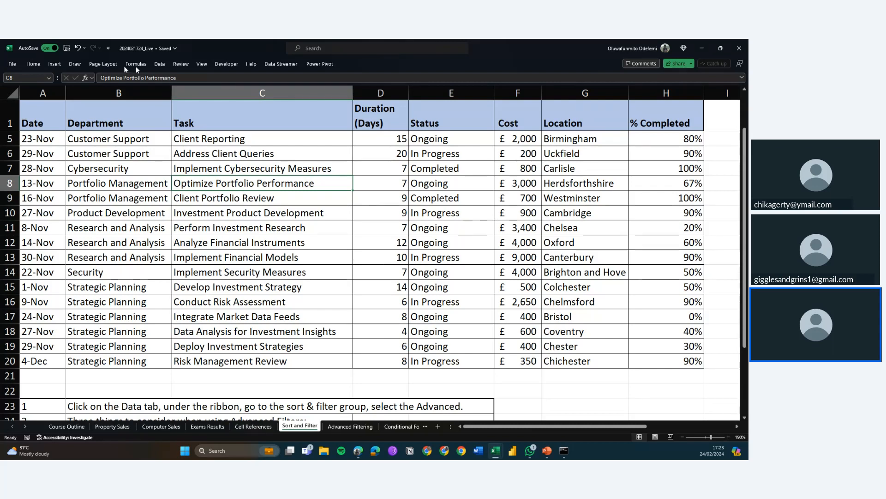
left_click(160, 64)
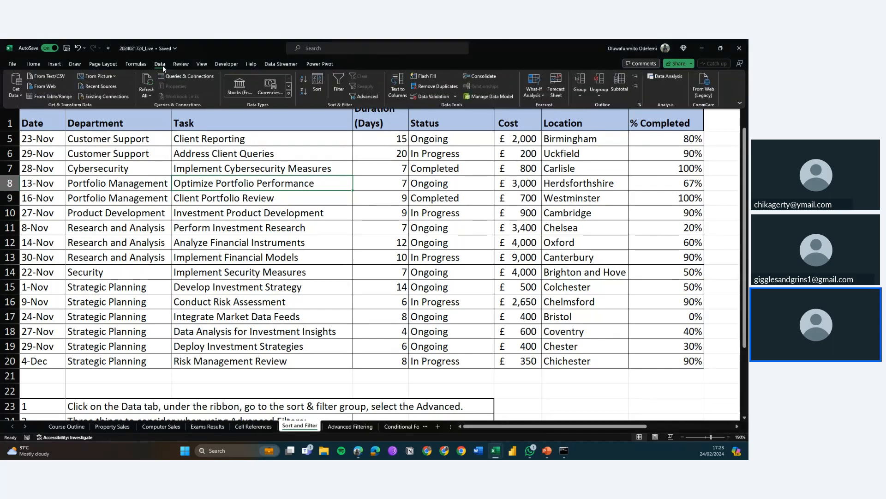
left_click(337, 82)
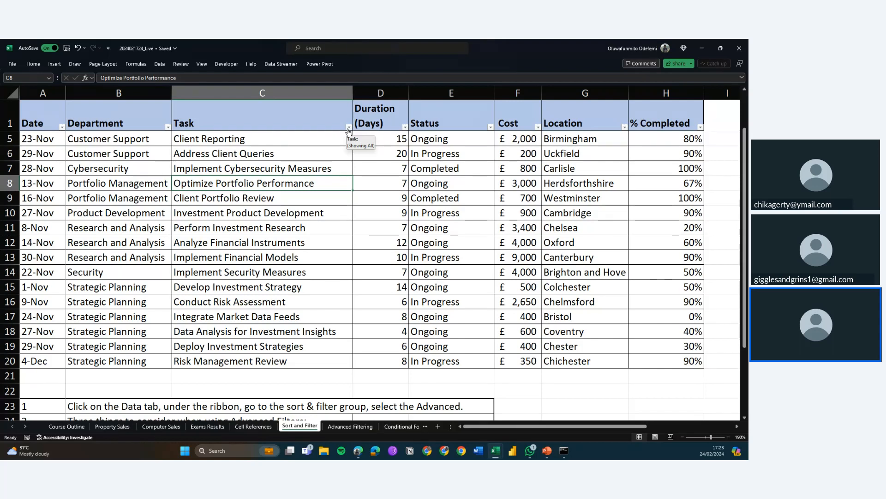
Turn off the filter buttons on the task table's header row
left_click(164, 65)
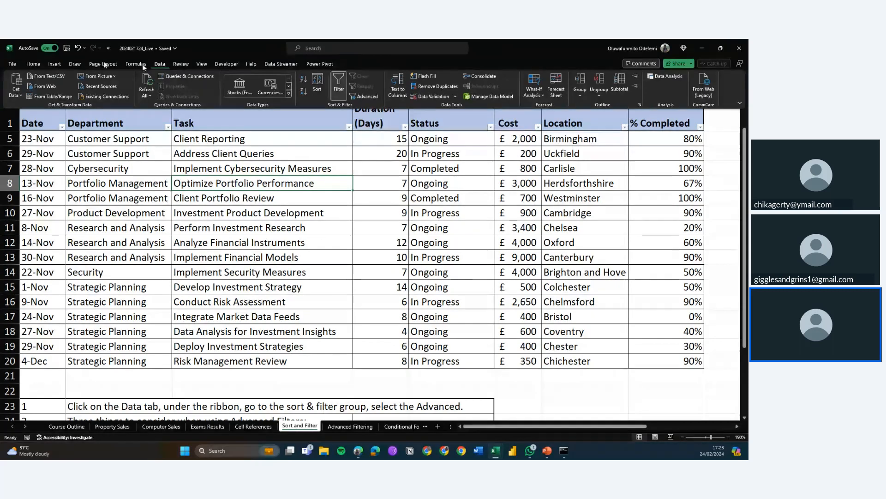
left_click(34, 66)
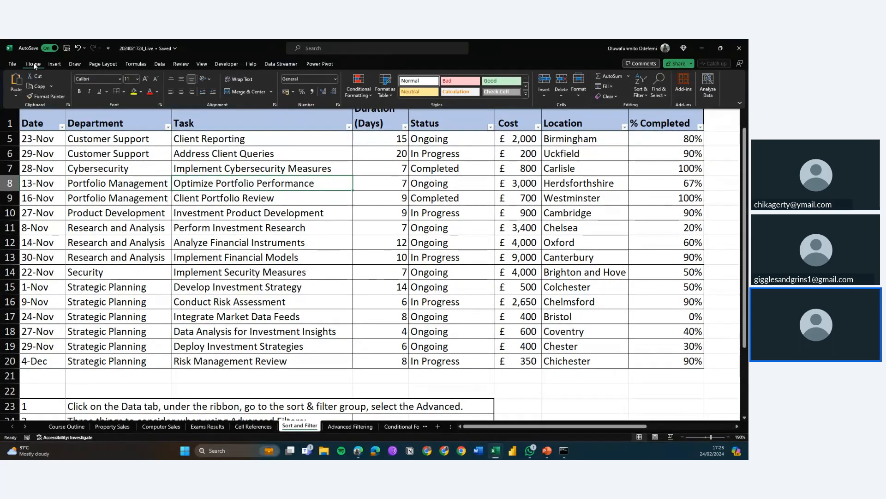
left_click(642, 90)
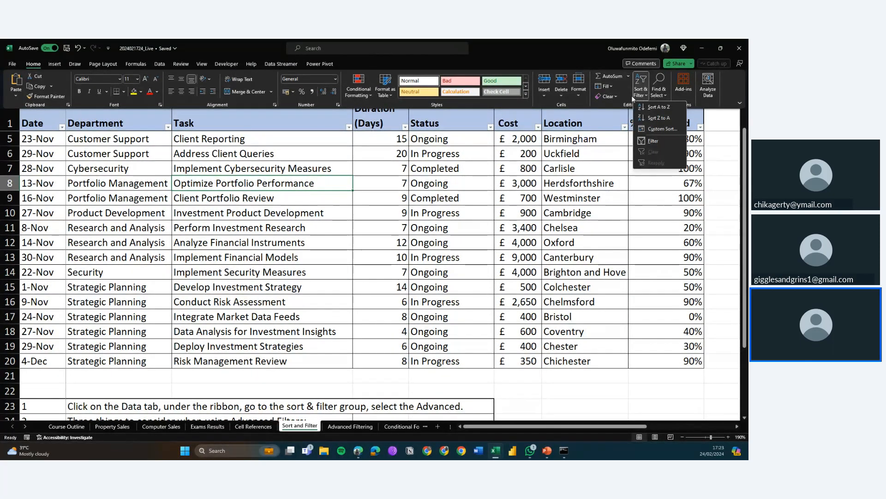
key("ctrl+F1")
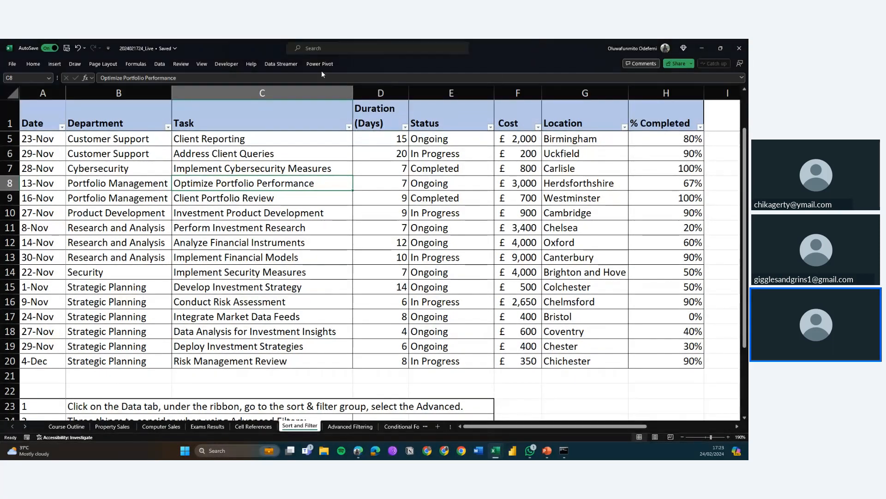
left_click(30, 64)
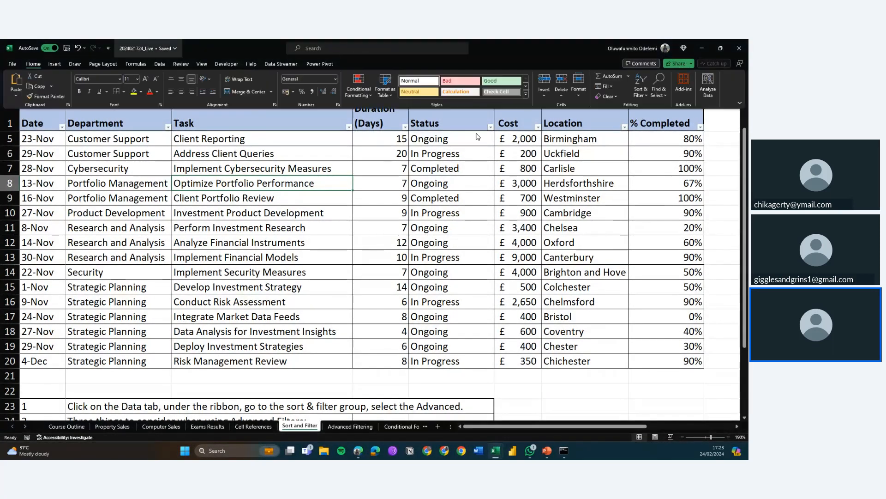
left_click(641, 93)
left_click(653, 148)
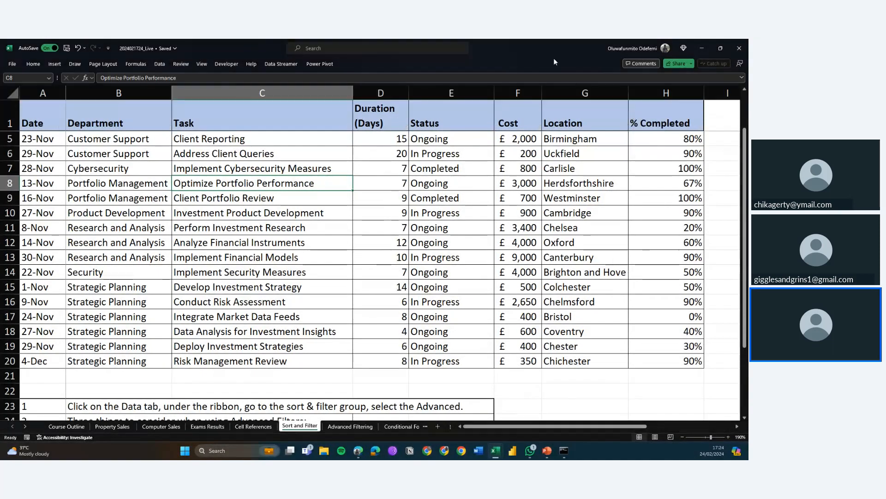
Turn the header row's filter buttons back on
left_click(159, 63)
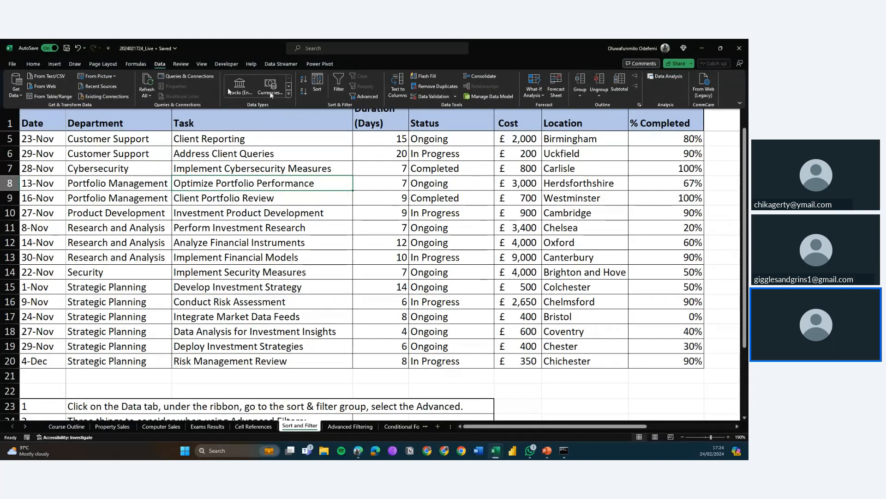
left_click(33, 63)
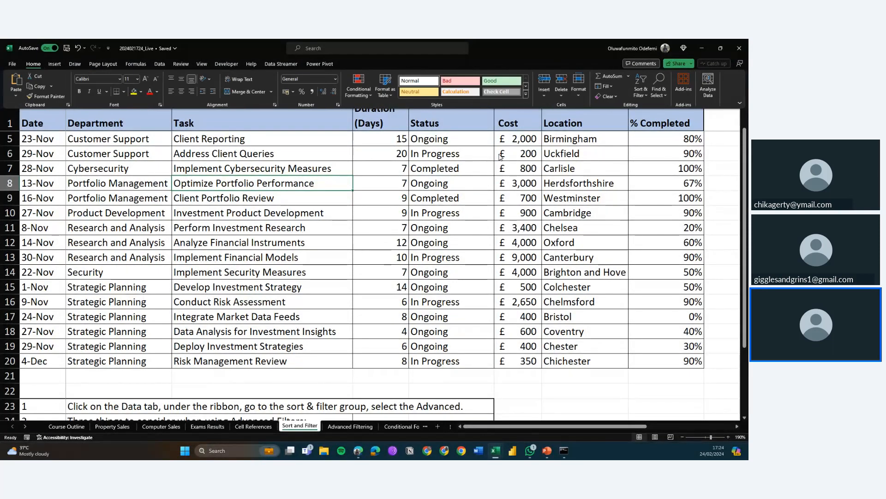
left_click(641, 87)
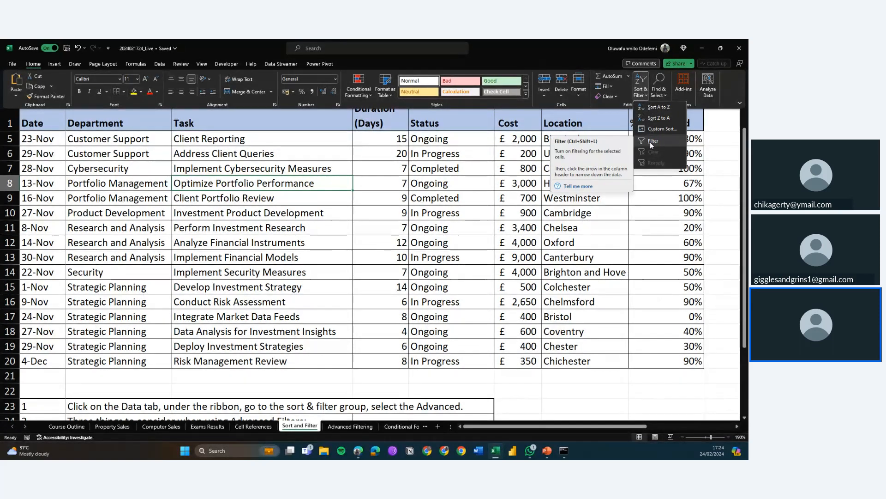
key("Escape")
key("Escape")
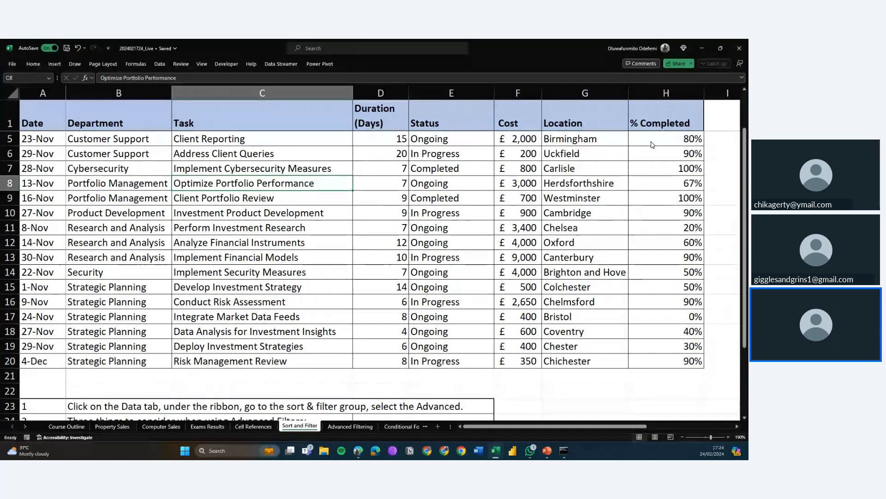
key("ctrl+shift+l")
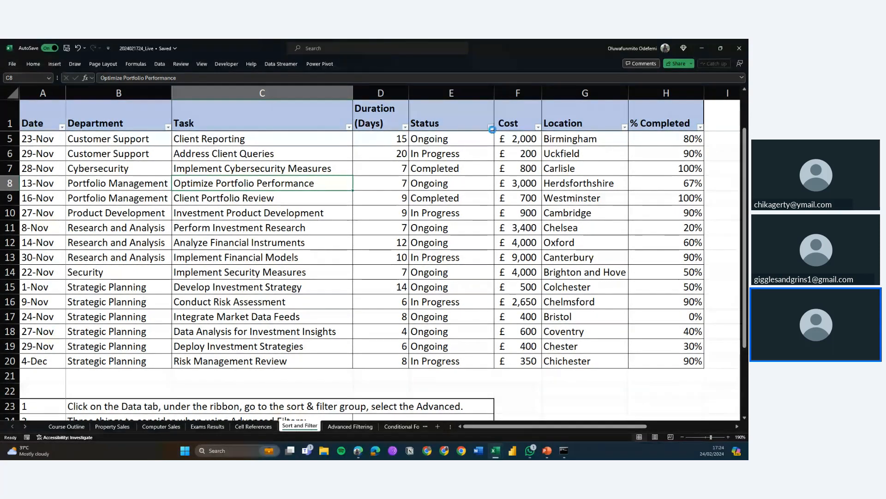
Filter the Status column to show only Completed tasks
left_click(491, 127)
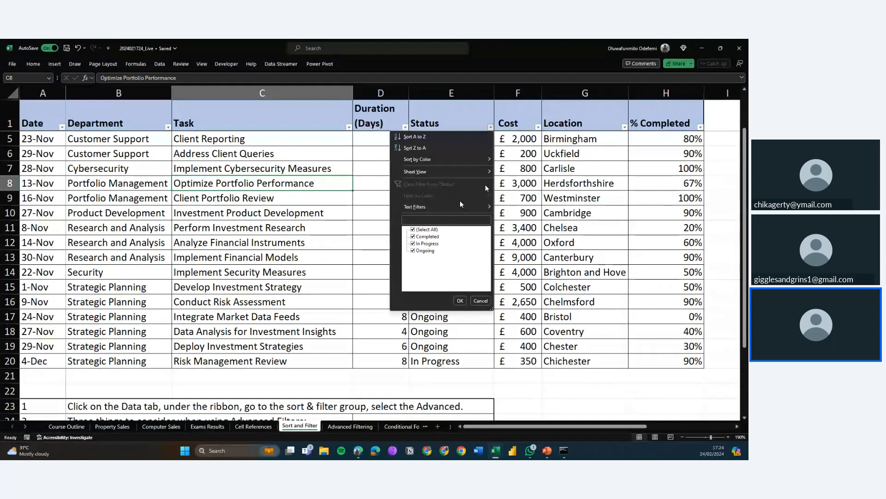
left_click(491, 127)
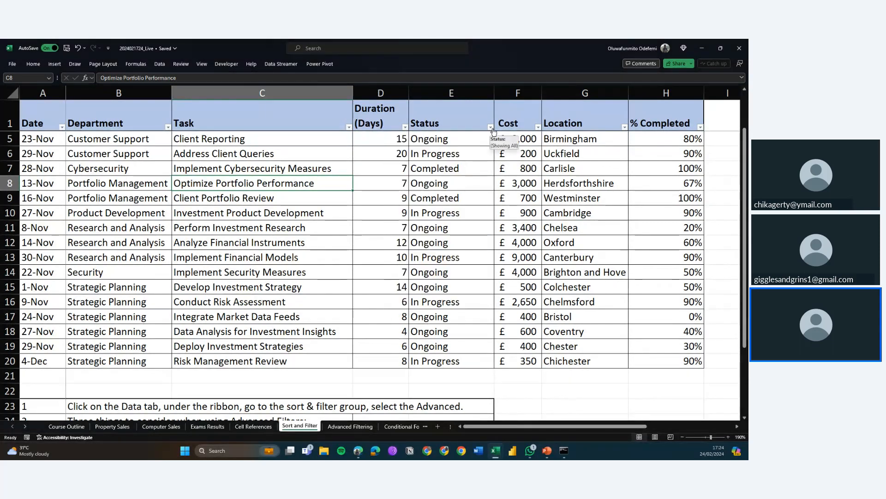
left_click(491, 128)
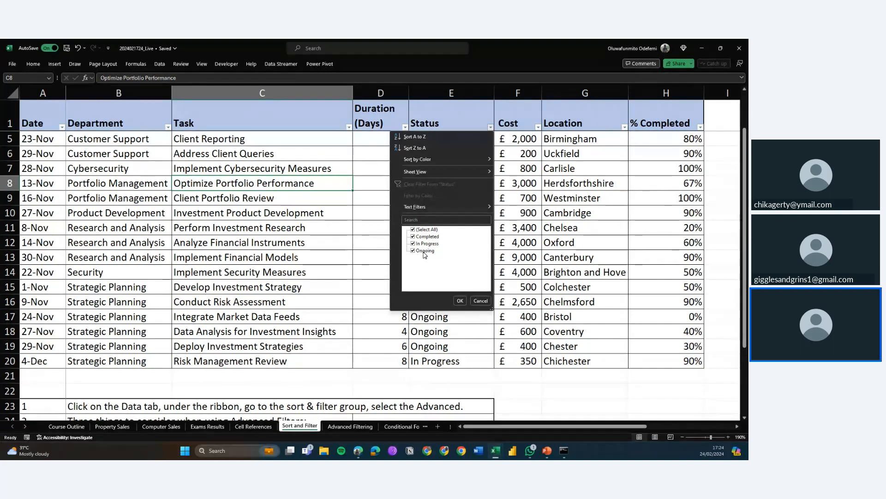
left_click(415, 231)
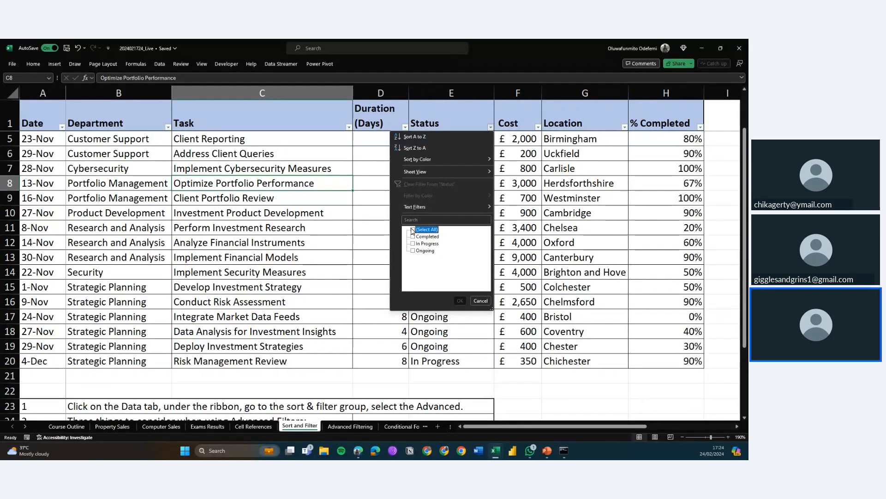
left_click(412, 230)
left_click(413, 229)
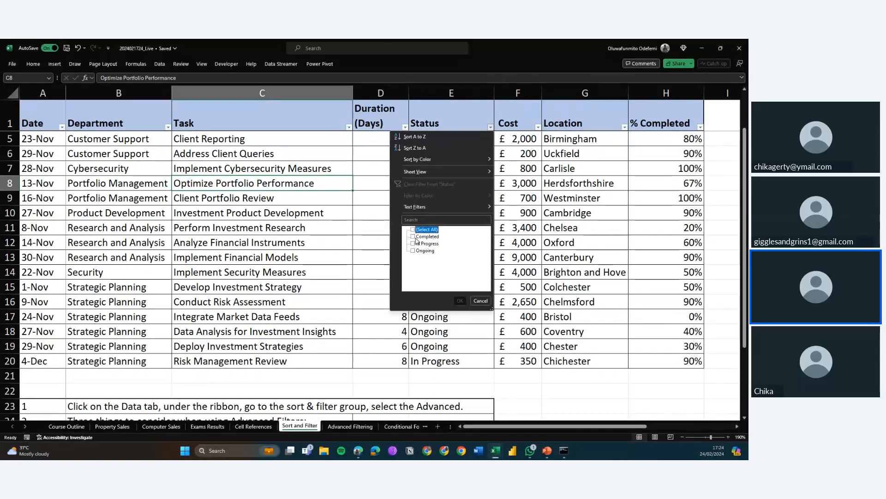
left_click(415, 237)
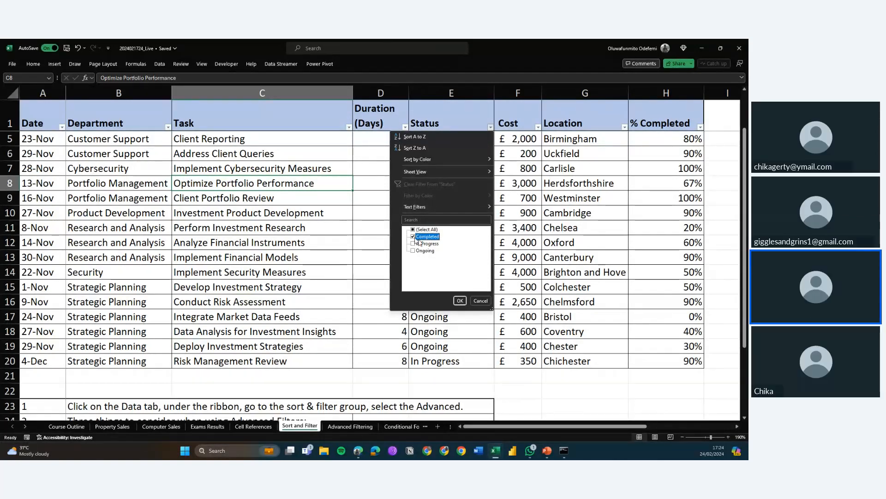
left_click(460, 301)
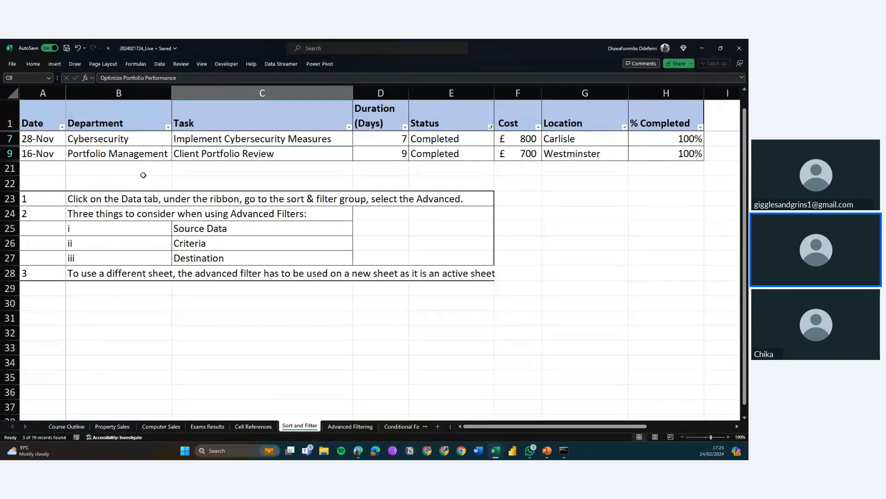
Examine the filtered rows and the Status column's filter list
left_click(125, 158)
key("Up")
key("Up")
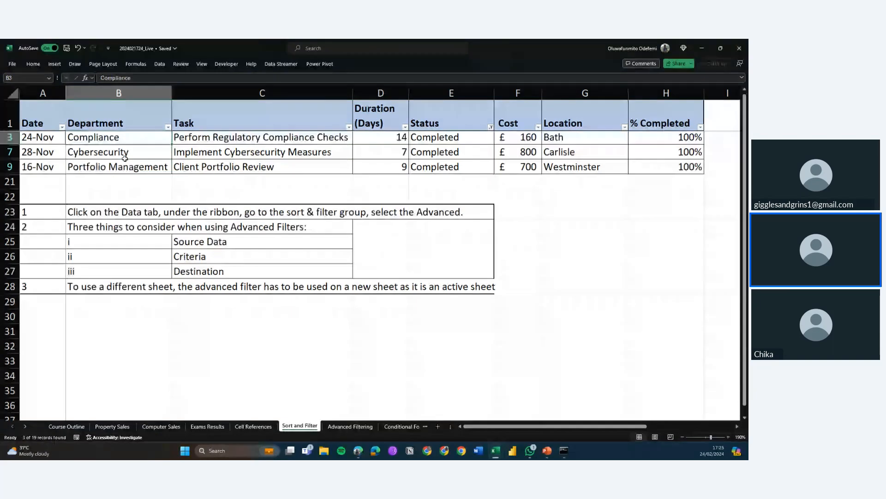
key("Down")
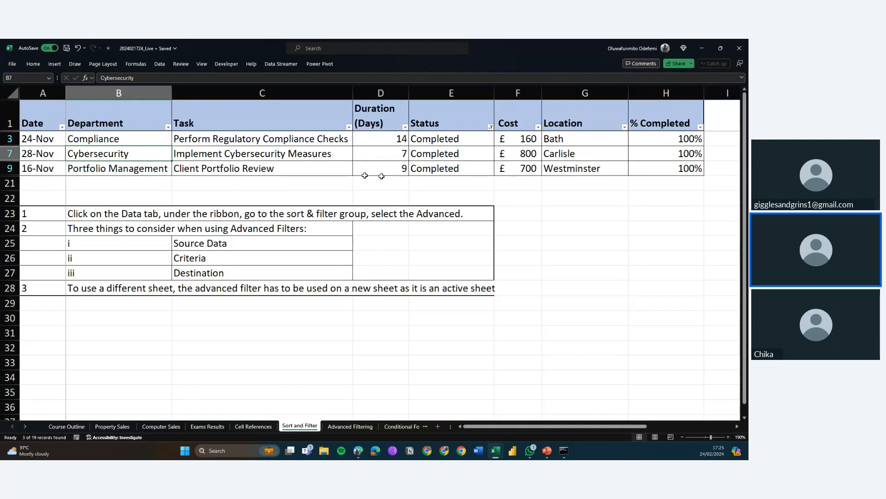
left_click(491, 127)
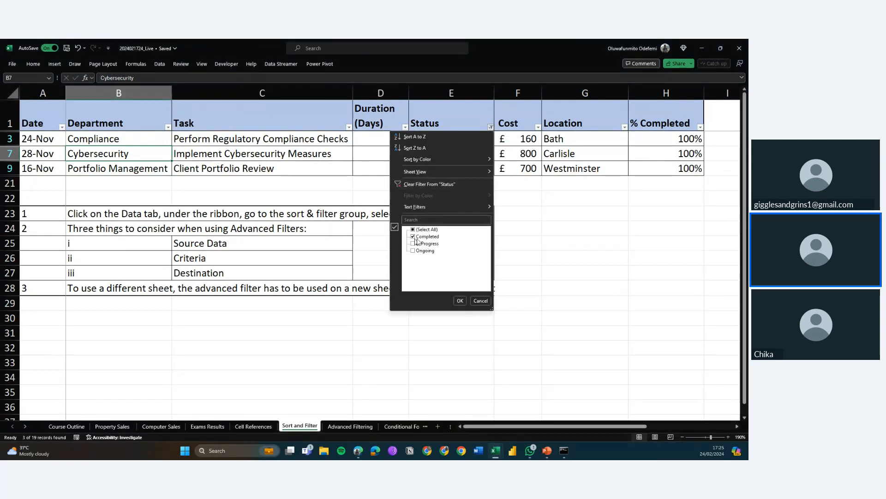
left_click(525, 175)
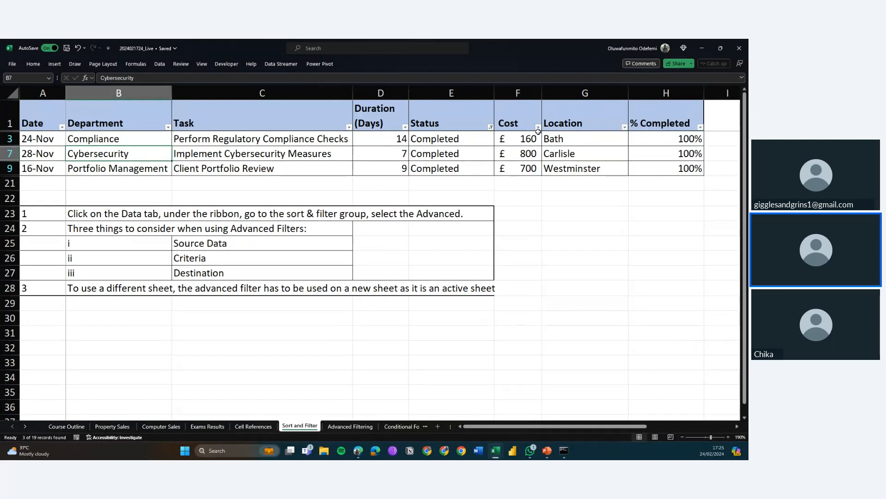
Add a Location filter showing only Bath
left_click(625, 126)
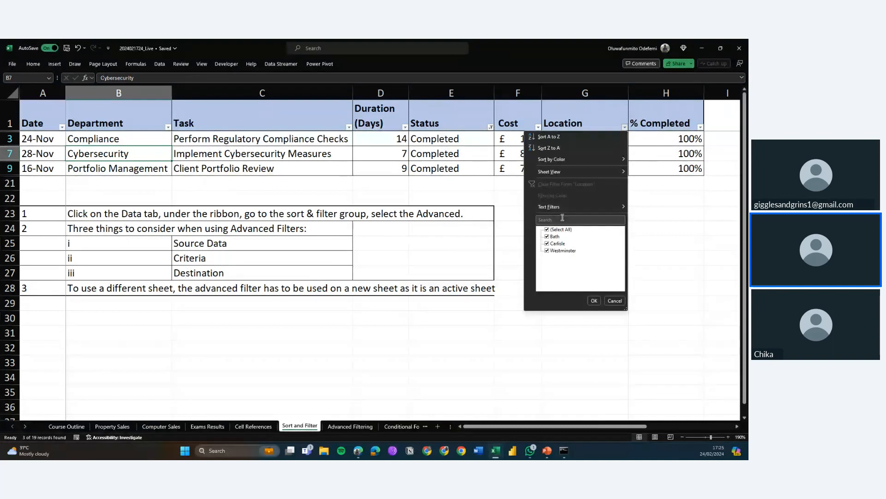
left_click(555, 229)
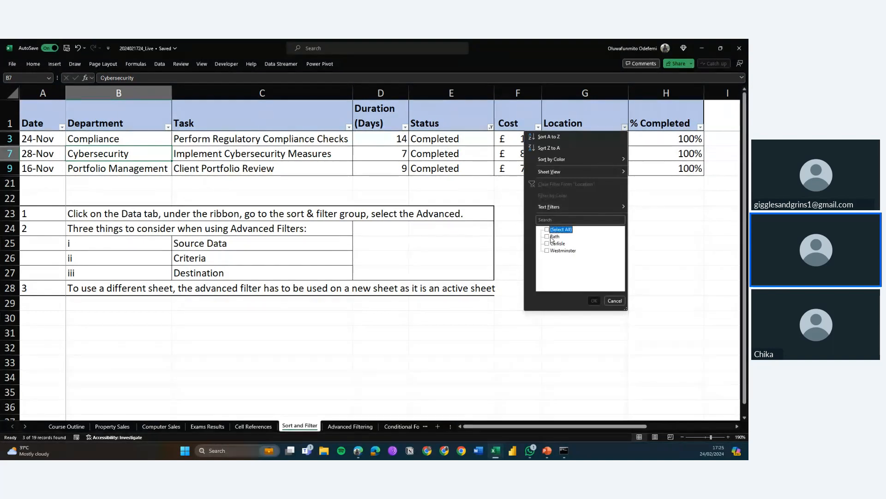
left_click(555, 236)
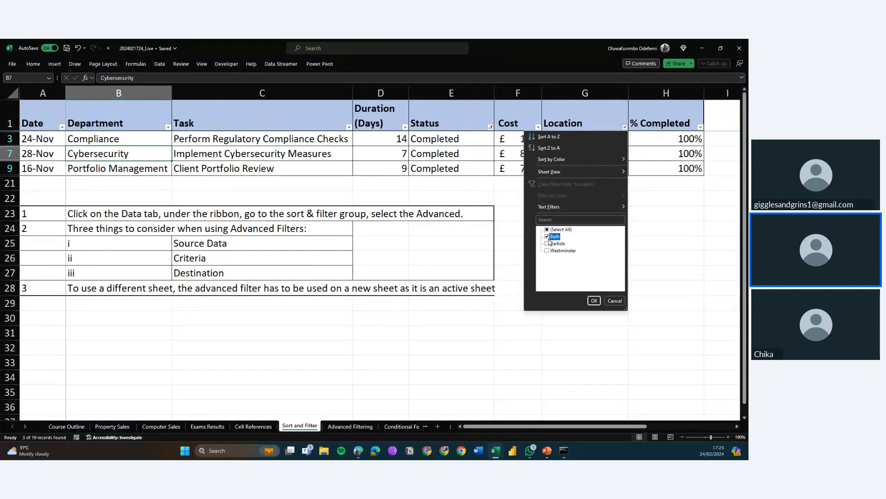
left_click(594, 301)
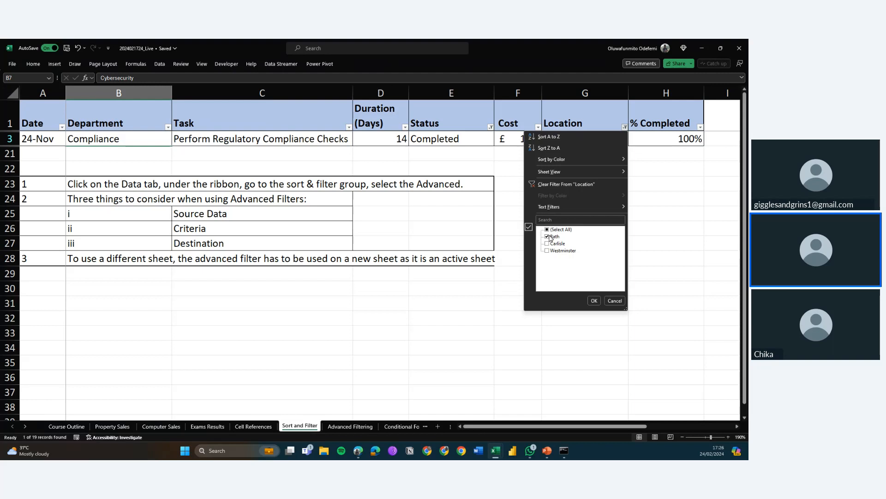
Clear the Location filter by reselecting all locations
left_click(548, 230)
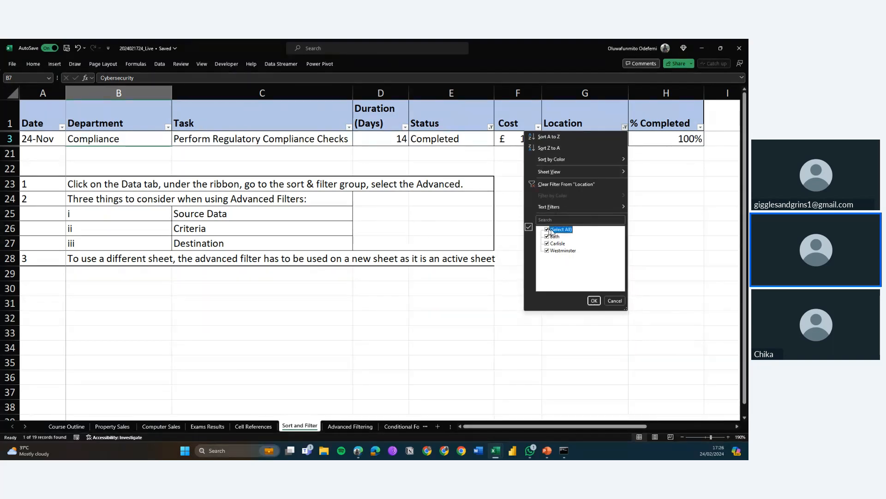
left_click(594, 301)
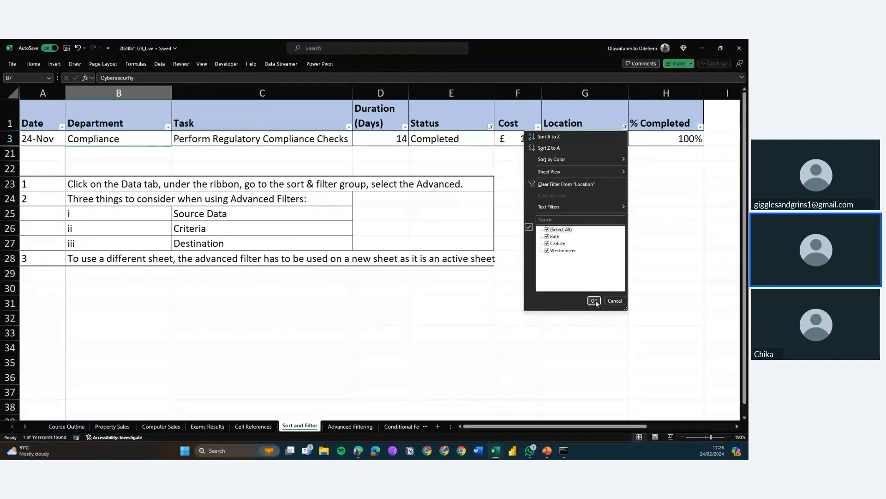
left_click(597, 300)
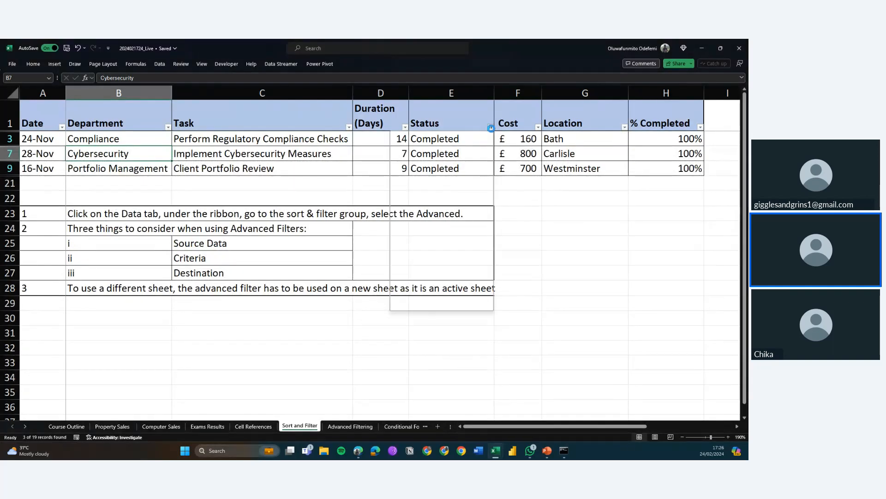
Clear the Status filter by reselecting all statuses
left_click(491, 128)
left_click(414, 229)
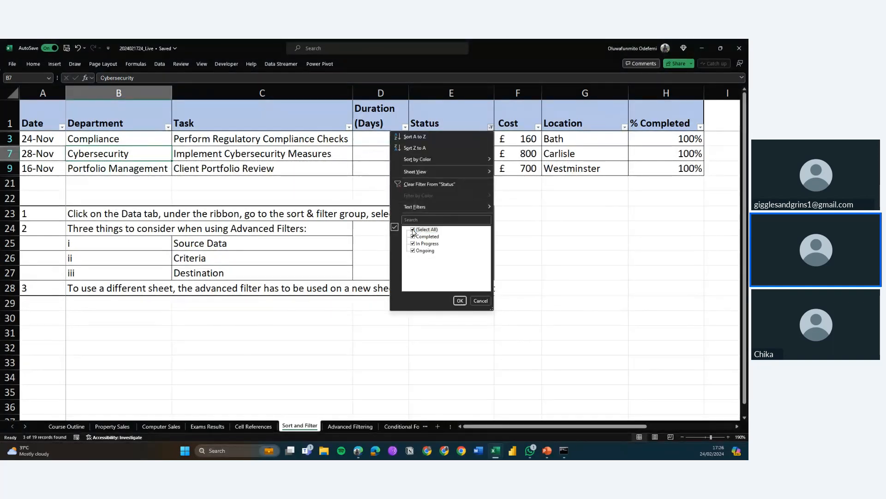
left_click(459, 301)
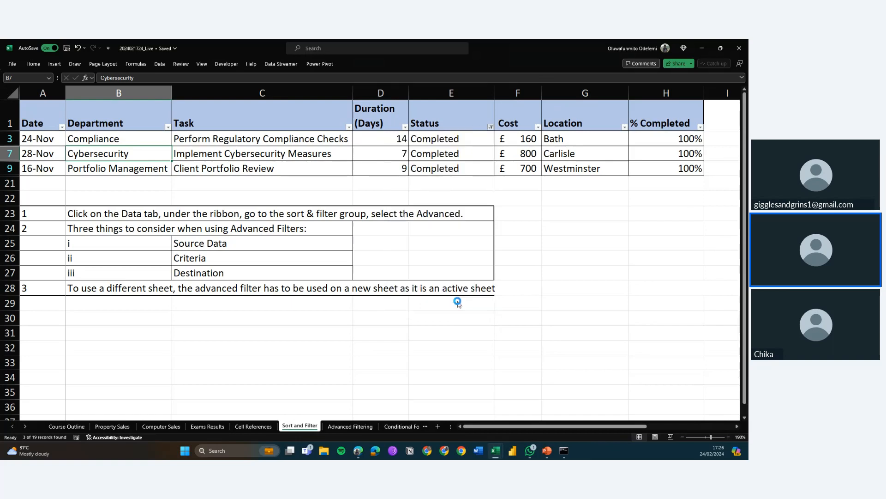
Browse the Text Filters options for the Task column
left_click(347, 133)
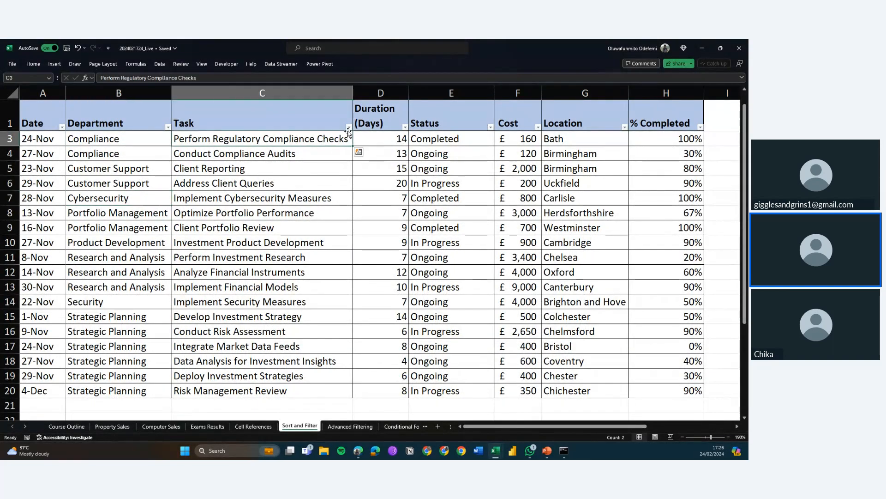
left_click(349, 127)
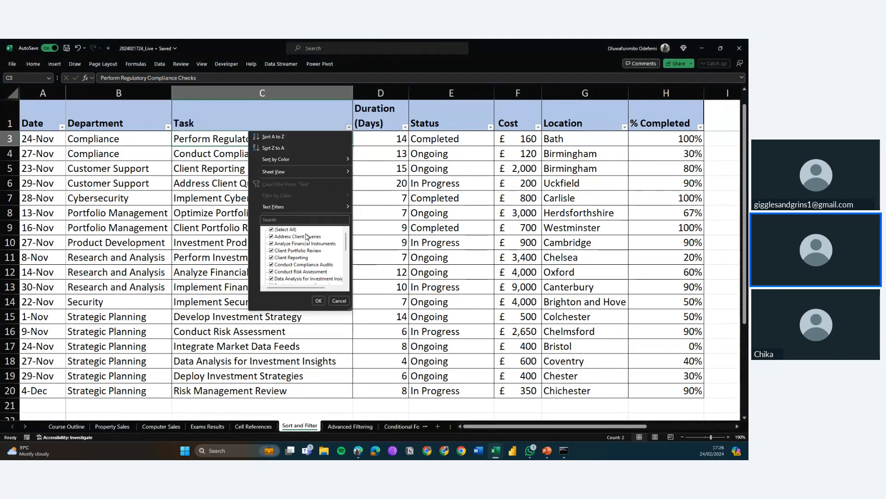
left_click(348, 208)
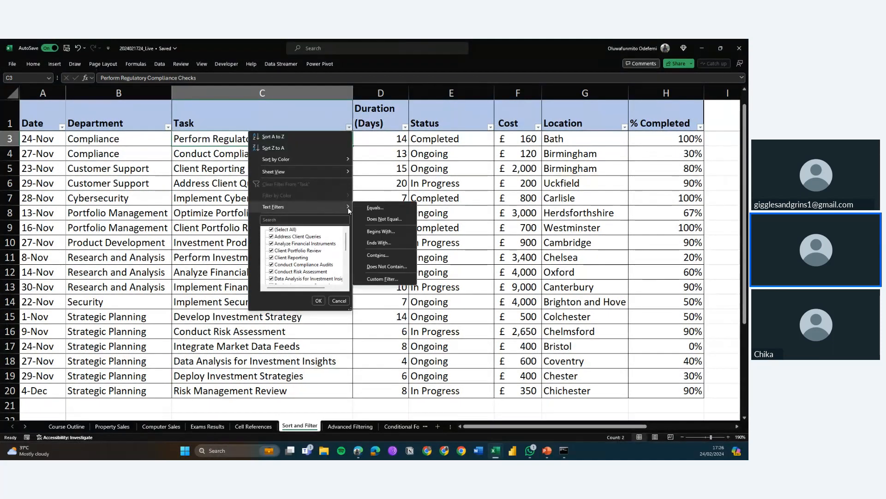
left_click(539, 129)
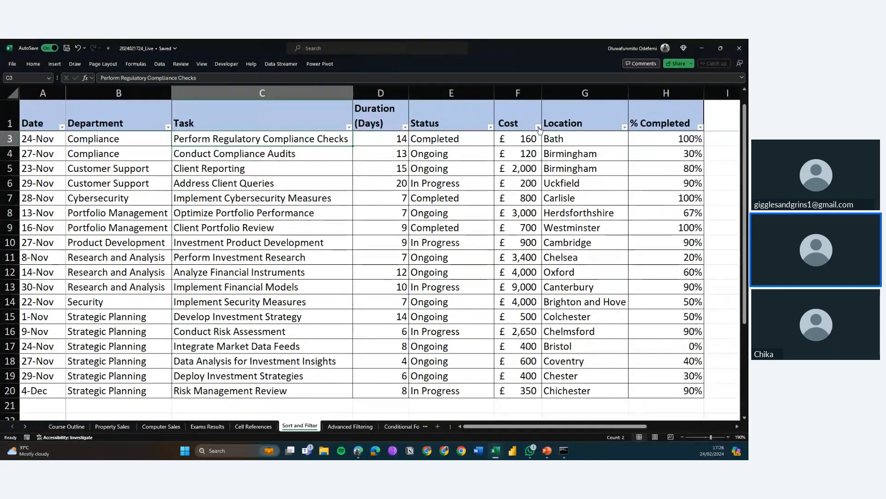
Filter the Cost column to show only costs less than or equal to 200
left_click(539, 128)
mouse_move(532, 206)
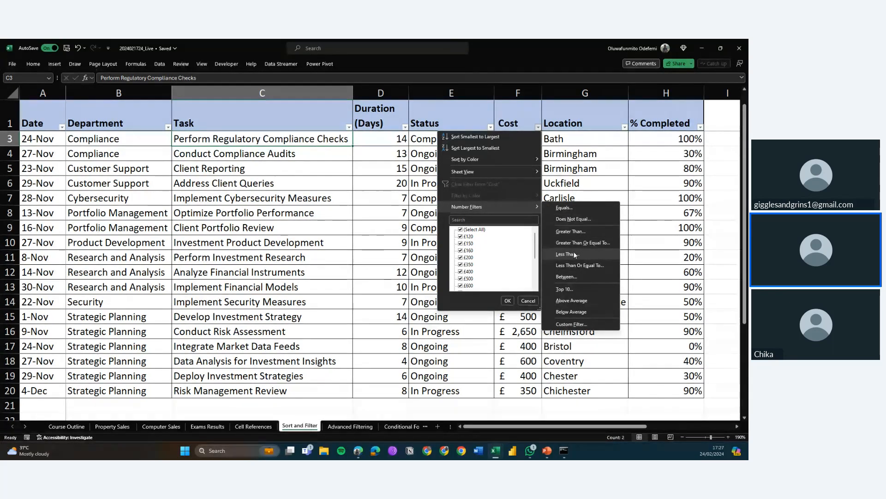
left_click(575, 263)
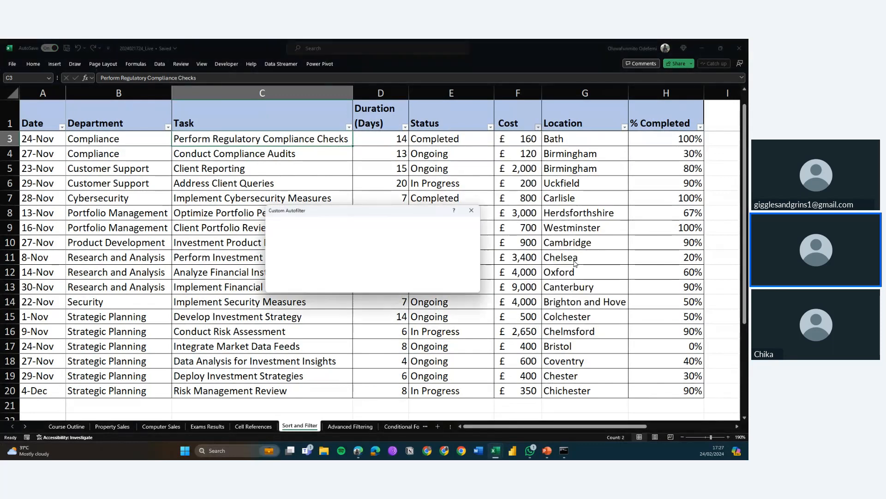
type("200")
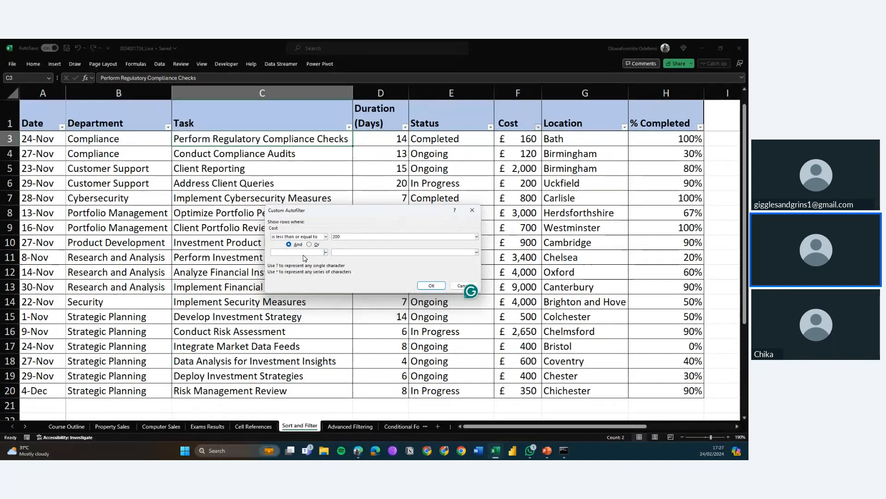
left_click(431, 286)
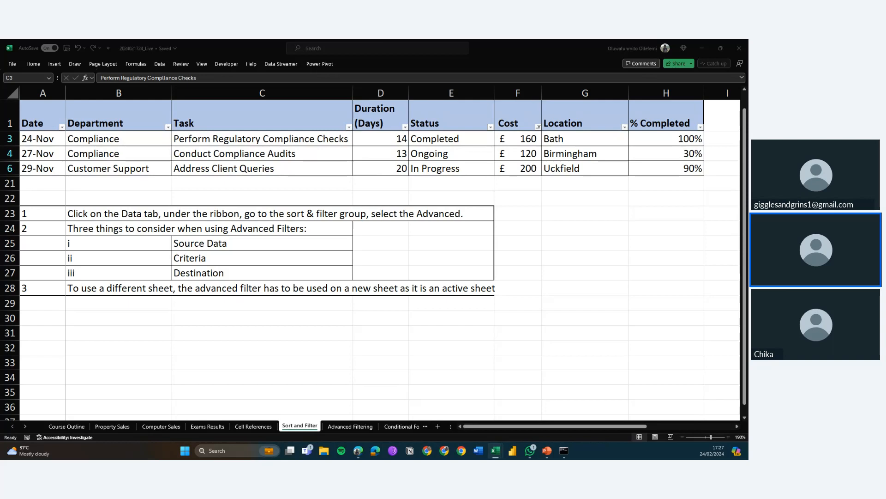
key("super+d")
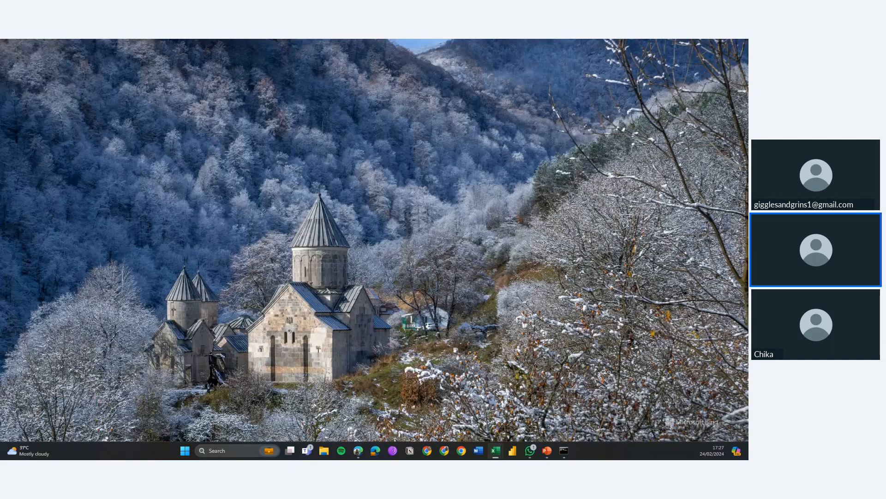
key("super+d")
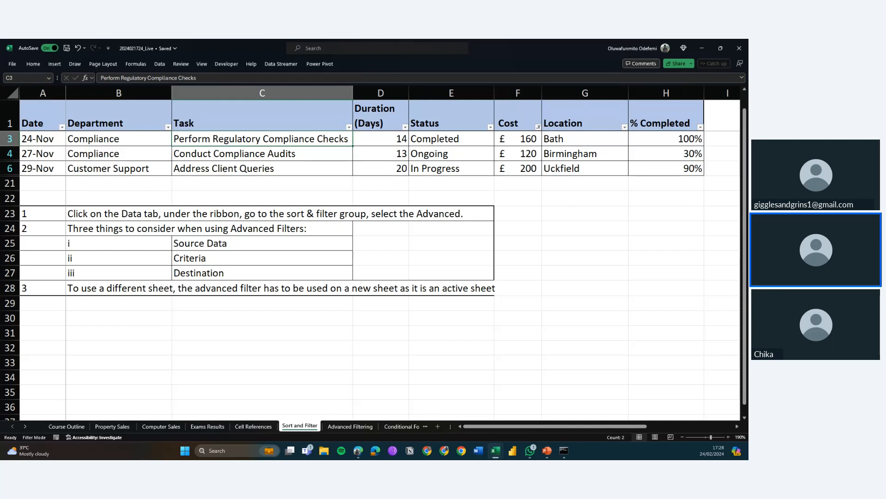
Clear the filter from the Cost column
left_click(538, 127)
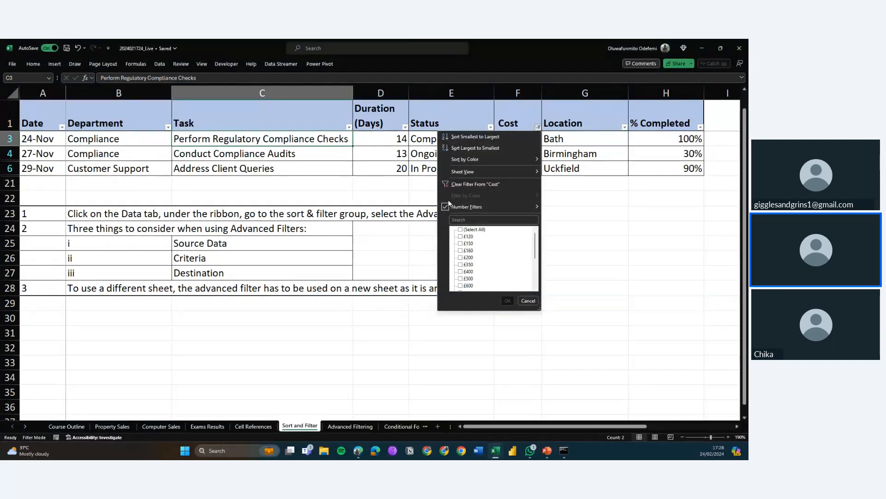
left_click(465, 184)
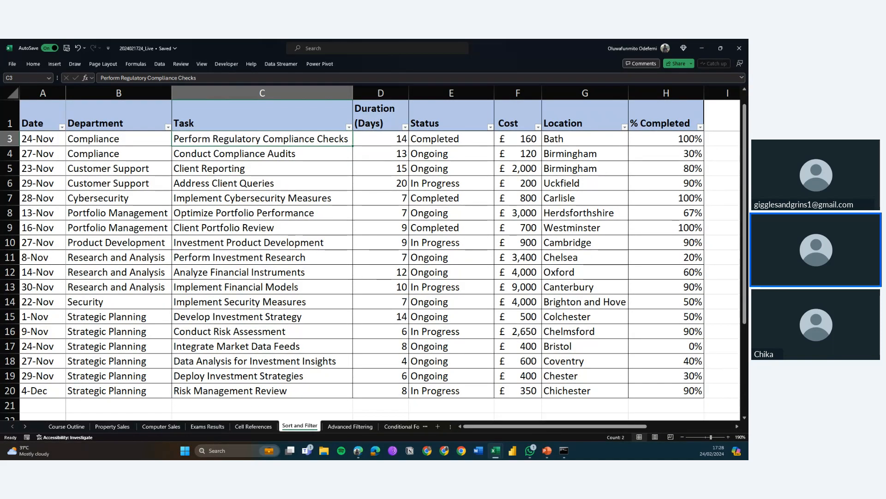
Sort the whole table by Date from oldest to newest
key("alt+Tab")
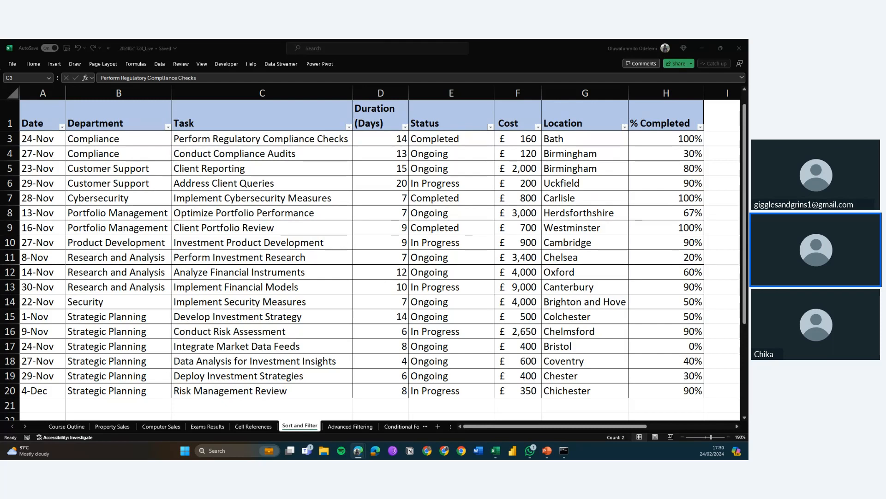
left_click(240, 170)
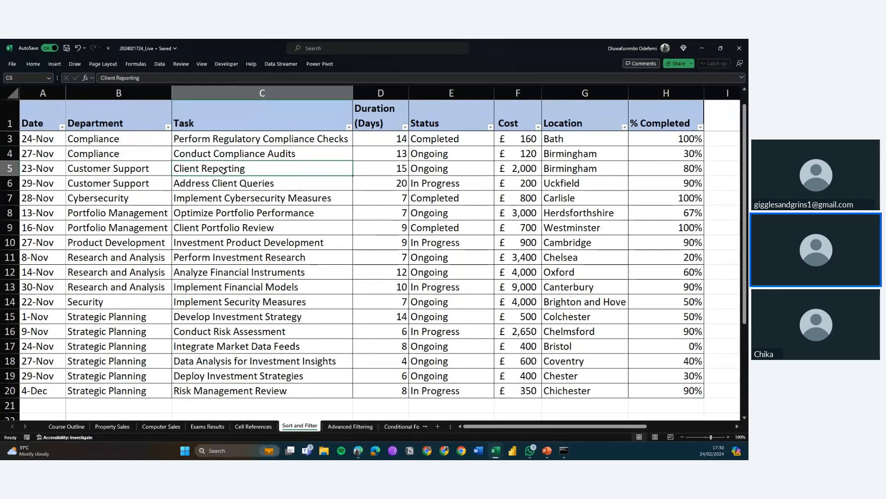
left_click(35, 141)
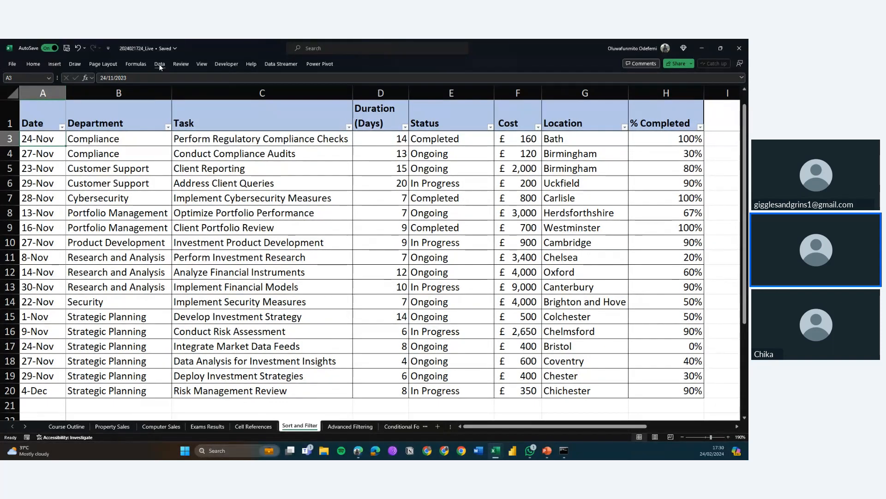
left_click(93, 163)
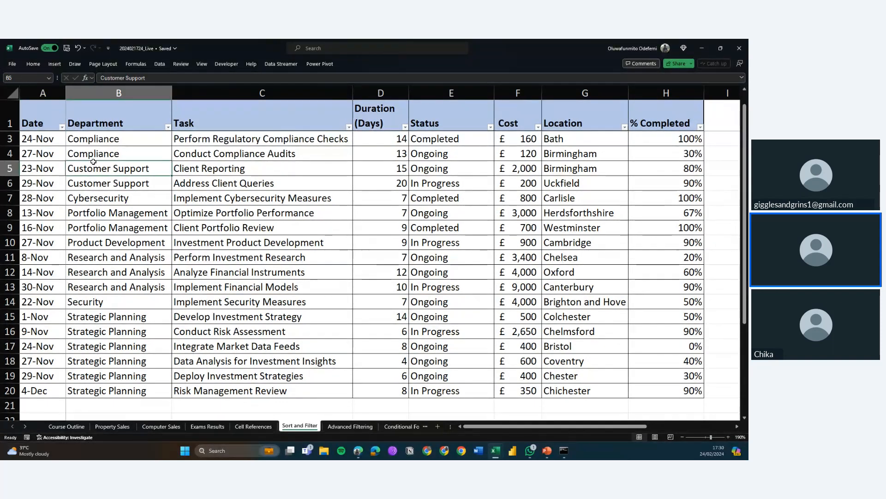
left_click(156, 67)
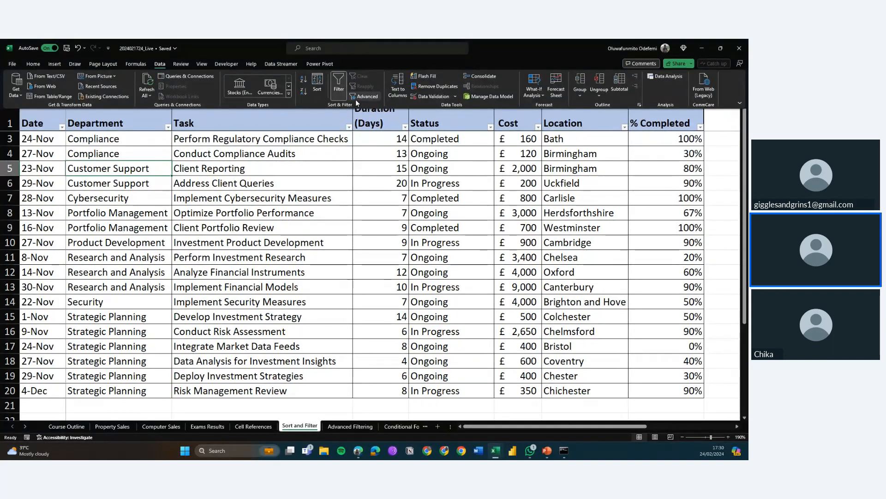
left_click(317, 80)
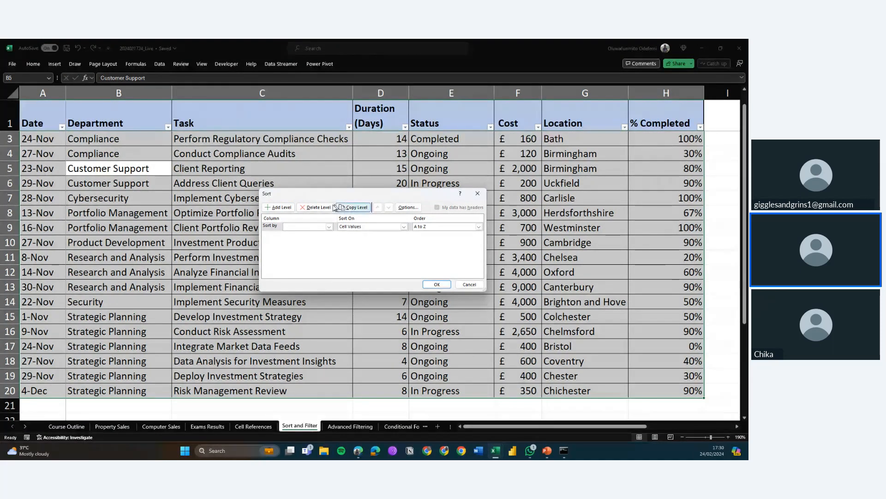
left_click(328, 227)
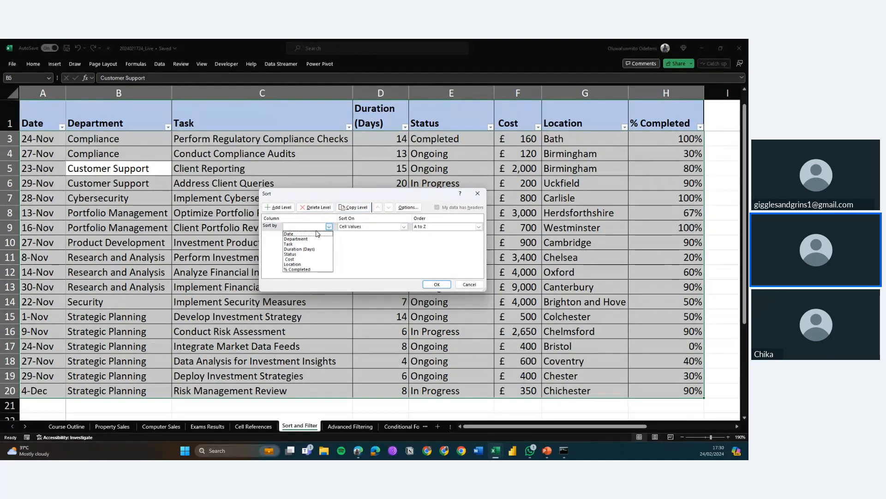
left_click(316, 233)
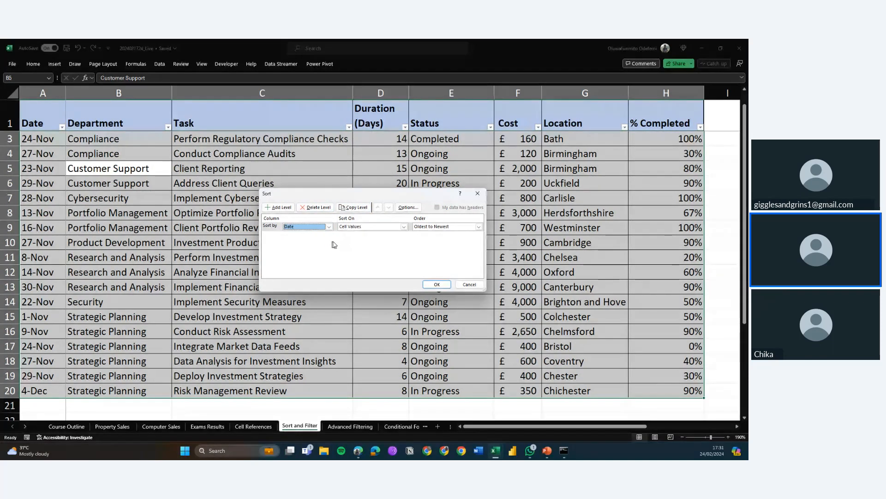
left_click(429, 285)
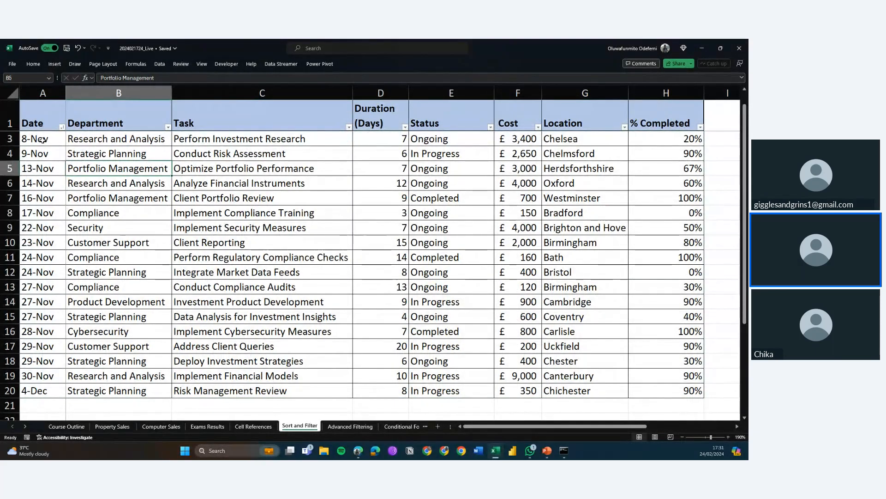
Step through the Date column to check the new chronological order
left_click(42, 140)
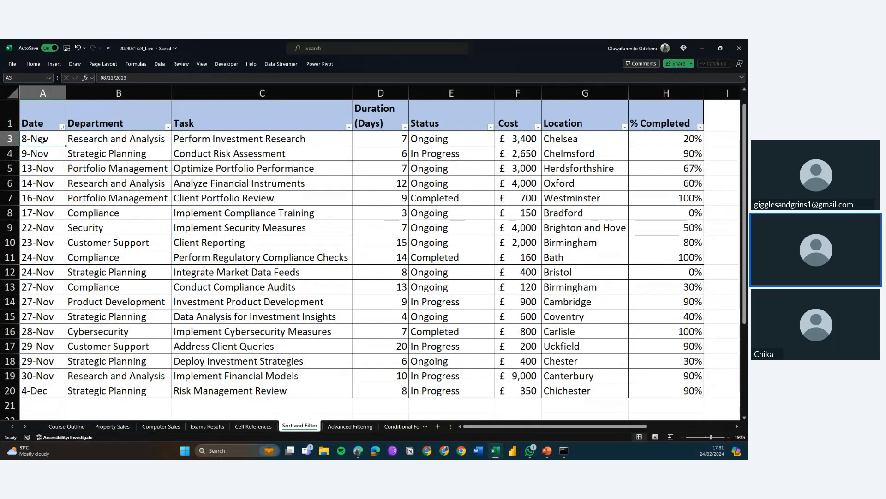
key("Down")
key("Down")
key("Down")
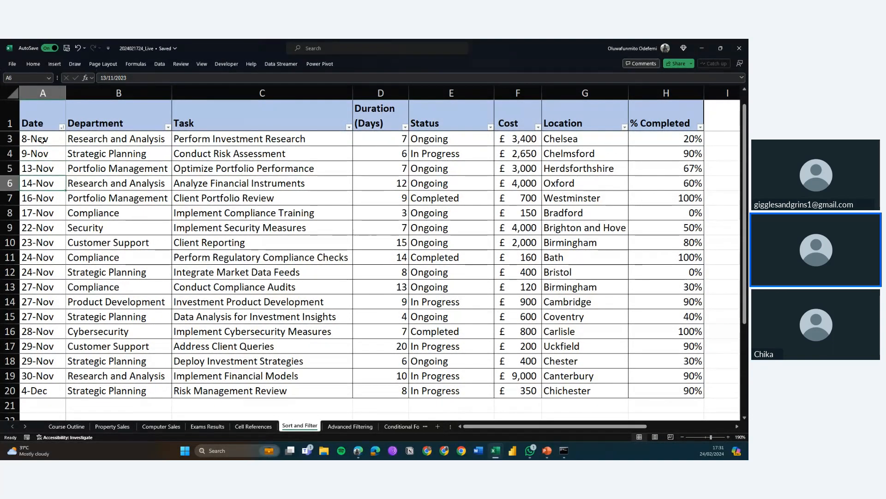
key("Down")
key("Down")
key("Down")
key("Down")
key("Down")
key("Down")
key("Down")
key("Down")
key("Down")
key("Down")
key("Down")
key("Down")
key("Down")
key("Down")
key("Down")
key("Down")
key("Down")
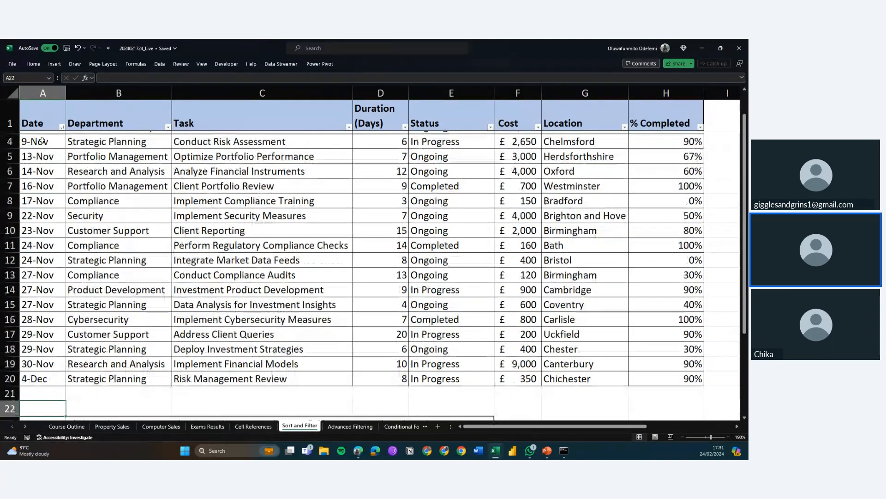
key("Up")
key("Up")
key("Up")
key("Up")
key("Up")
key("Up")
key("Up")
key("Up")
key("Up")
key("Up")
key("Up")
key("Up")
key("Up")
key("Up")
key("Up")
key("Up")
key("Up")
key("Up")
key("Up")
key("Up")
key("Up")
key("Up")
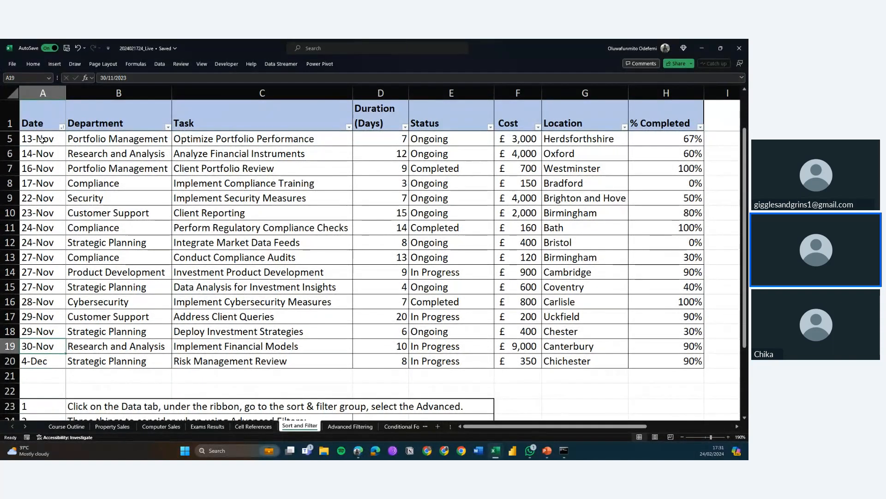
key("Down")
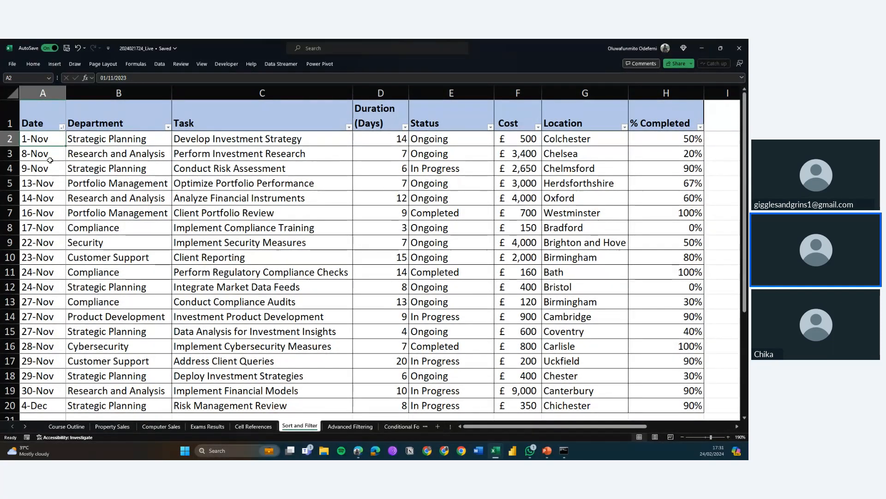
Sort the table by Duration (Days) largest to smallest, then by Status A to Z
left_click(161, 64)
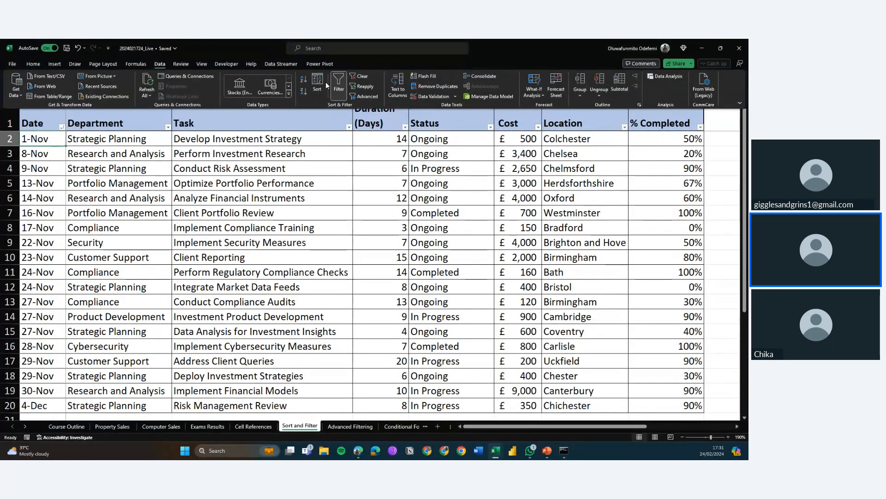
left_click(316, 82)
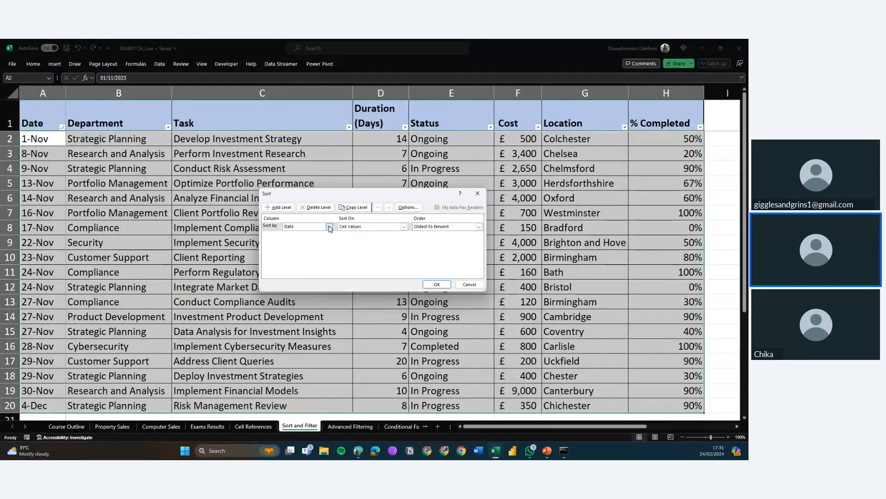
left_click(329, 227)
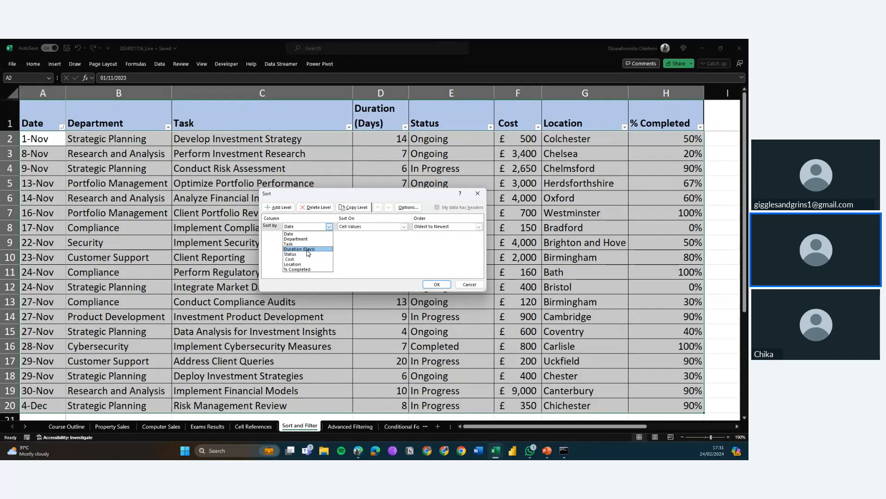
left_click(308, 250)
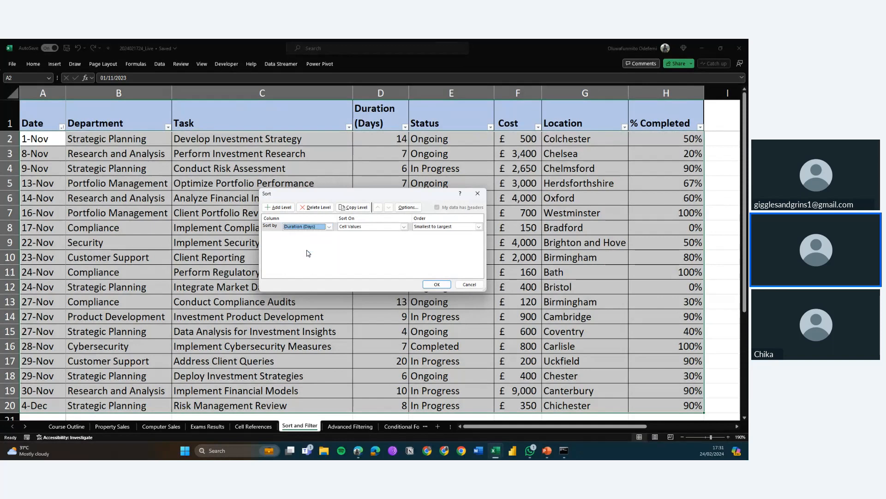
left_click(453, 229)
left_click(443, 240)
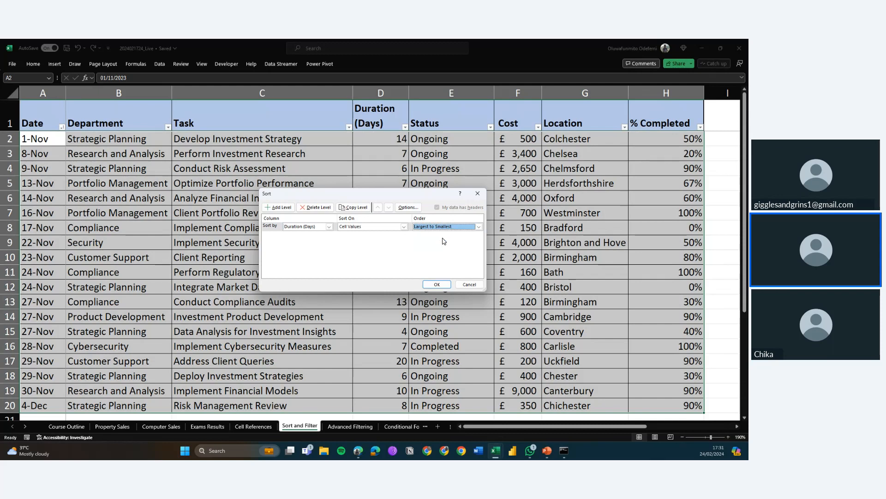
left_click(278, 207)
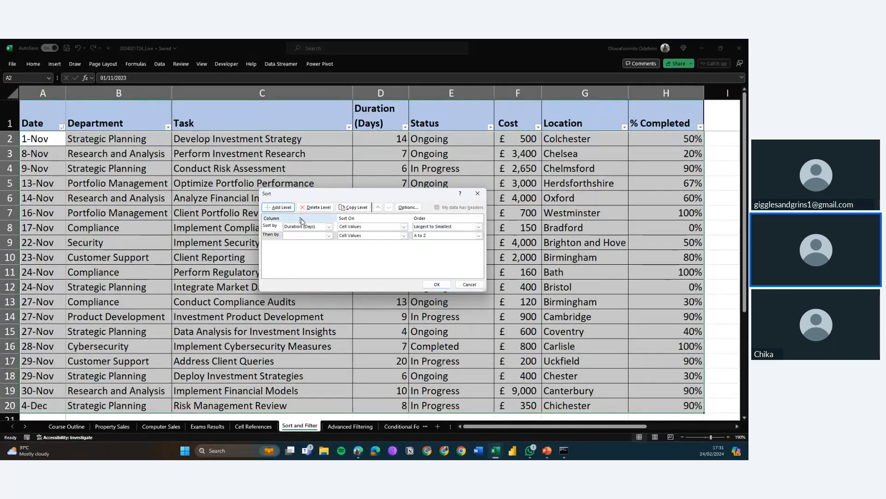
left_click(321, 235)
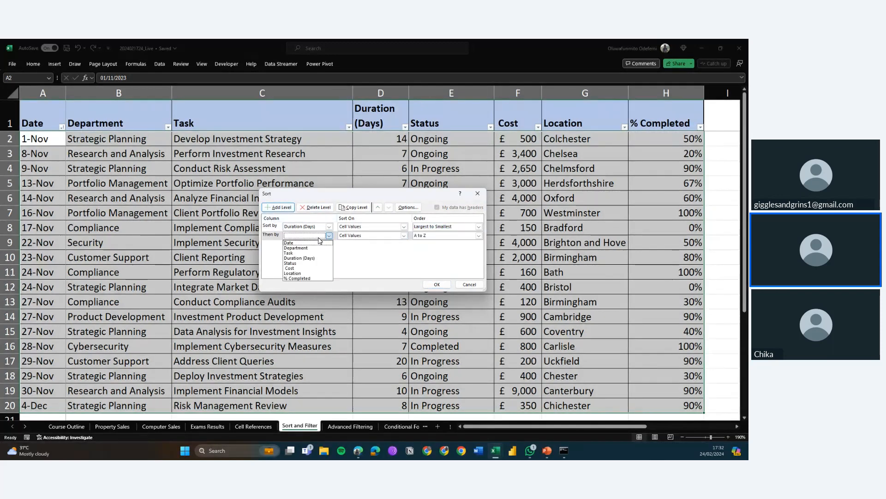
left_click(307, 262)
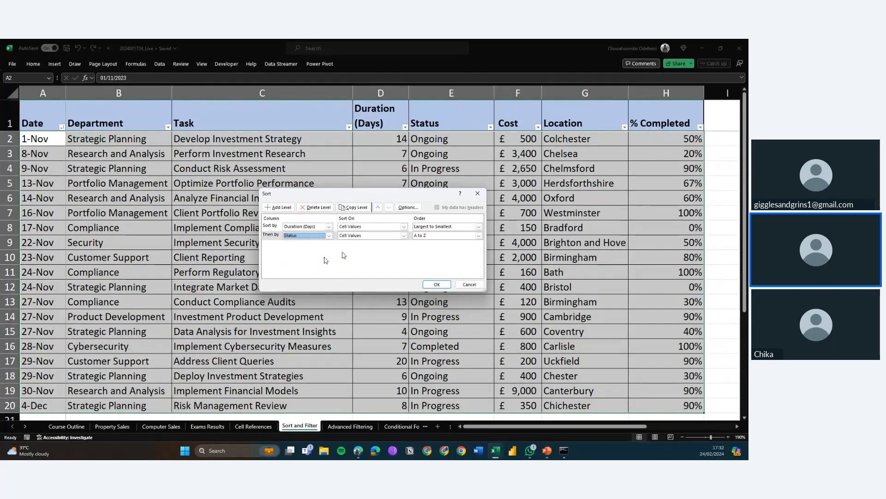
left_click(429, 285)
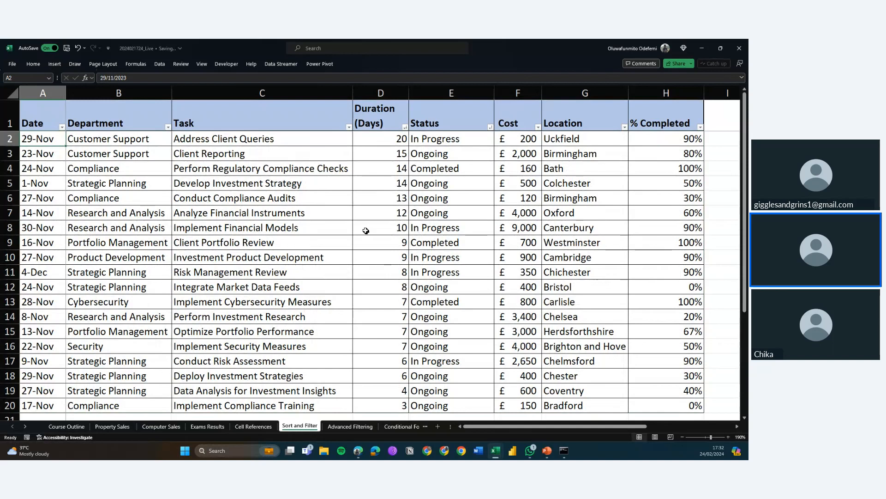
Inspect the top row's cells, including the formula behind the Status value
left_click(385, 141)
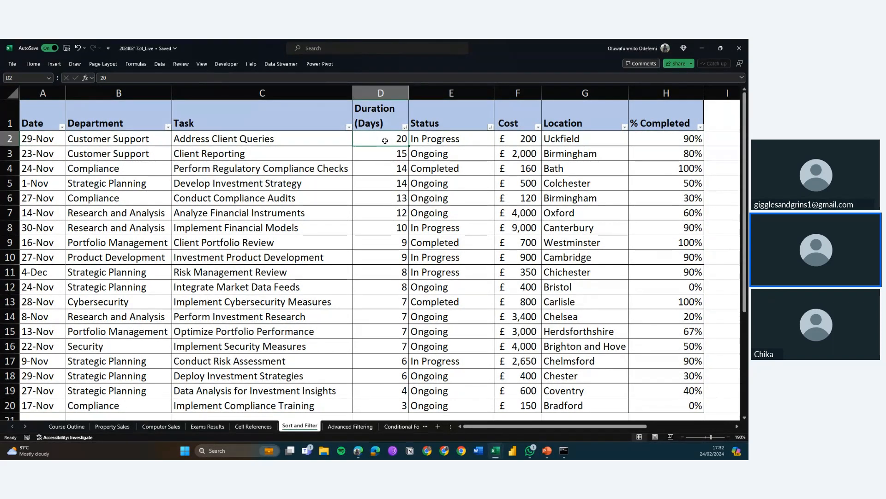
key("Left")
key("Left")
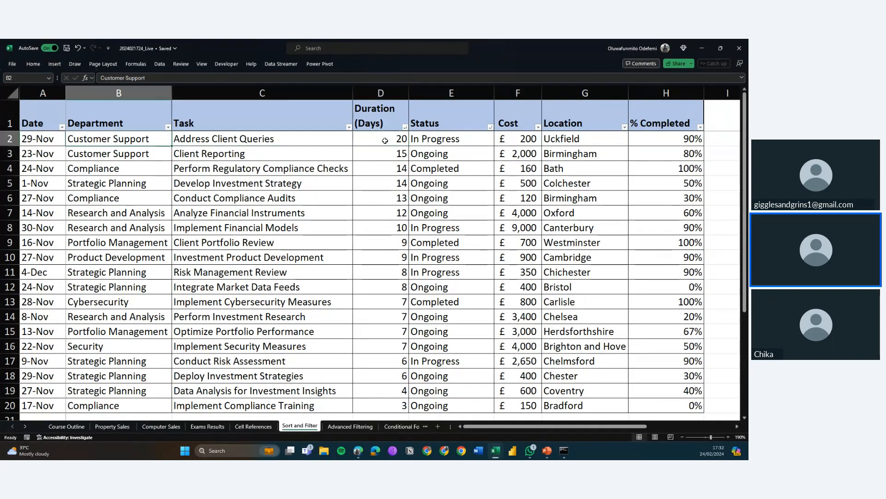
key("Right")
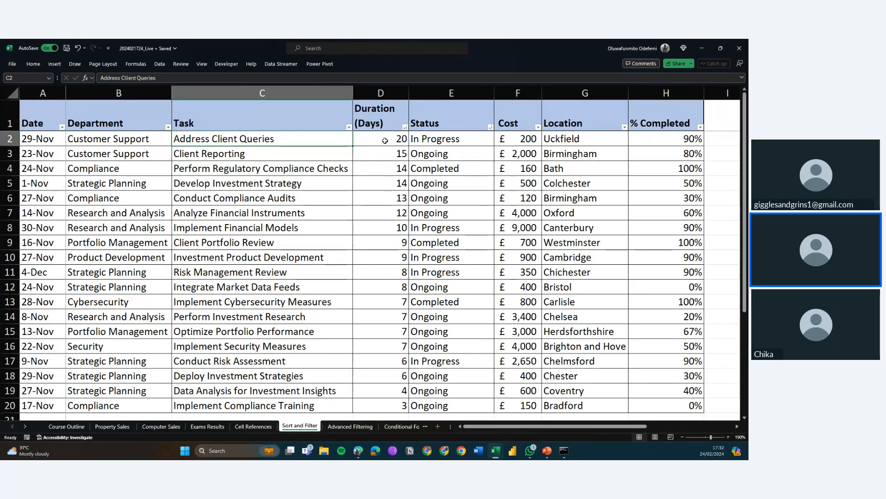
left_click(458, 139)
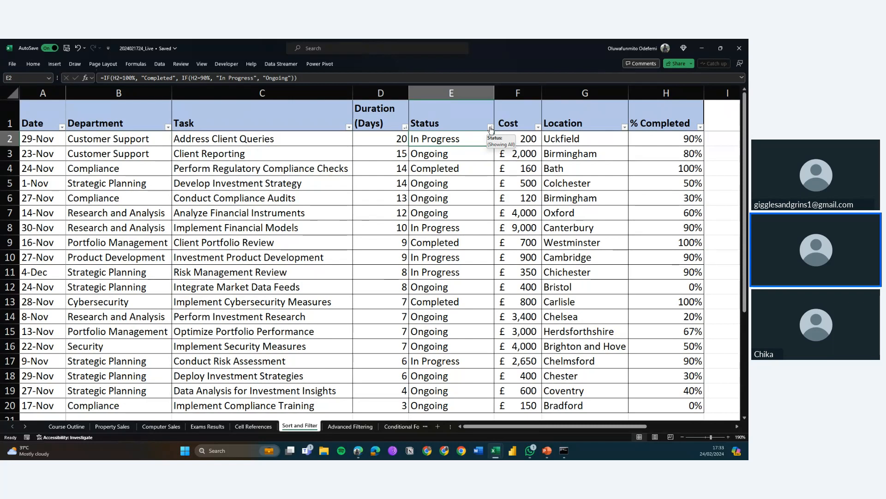
Filter the Status column to show only Completed tasks
left_click(491, 128)
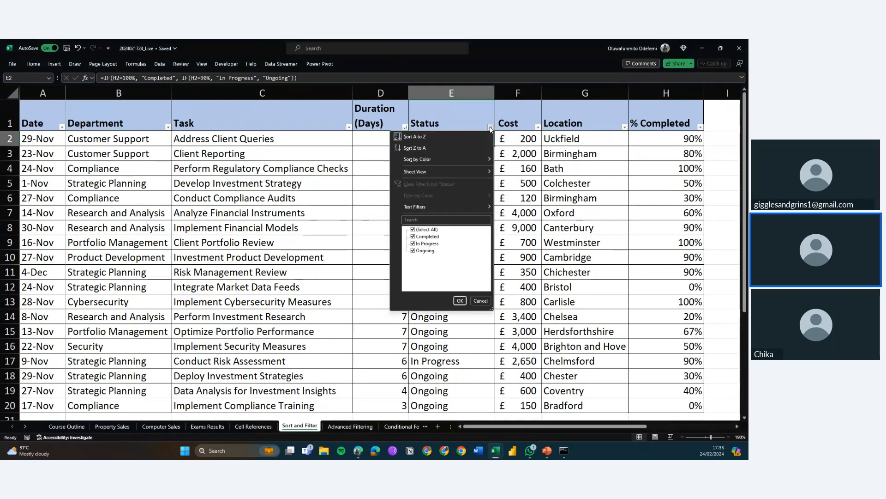
left_click(413, 229)
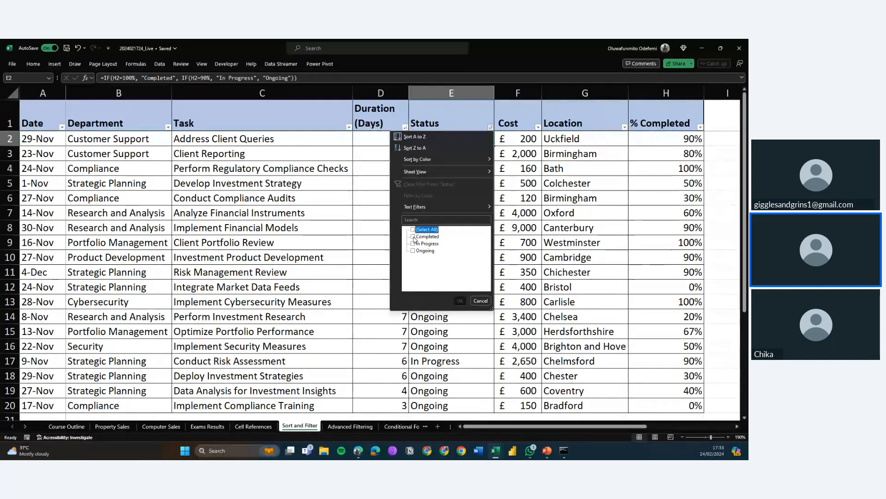
left_click(414, 236)
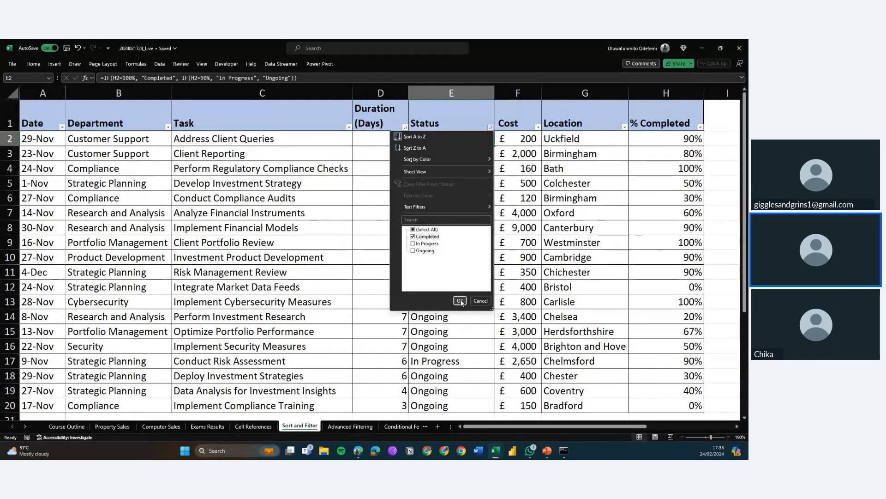
left_click(461, 301)
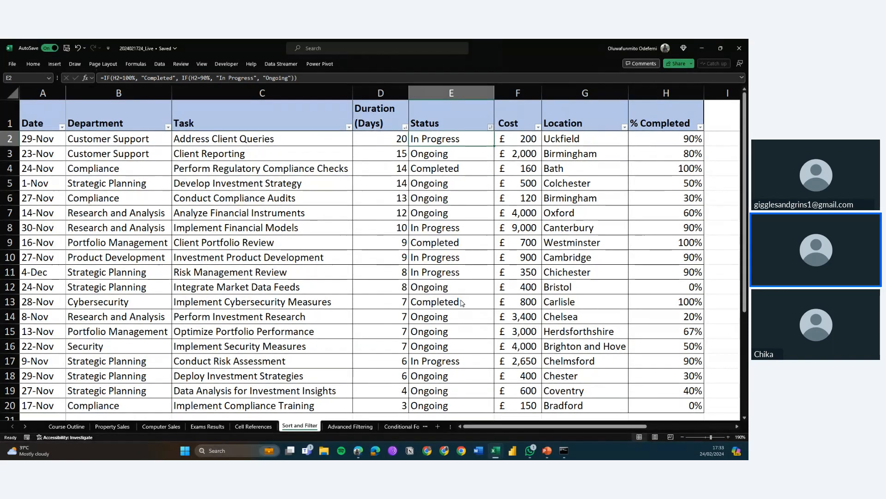
left_click(456, 143)
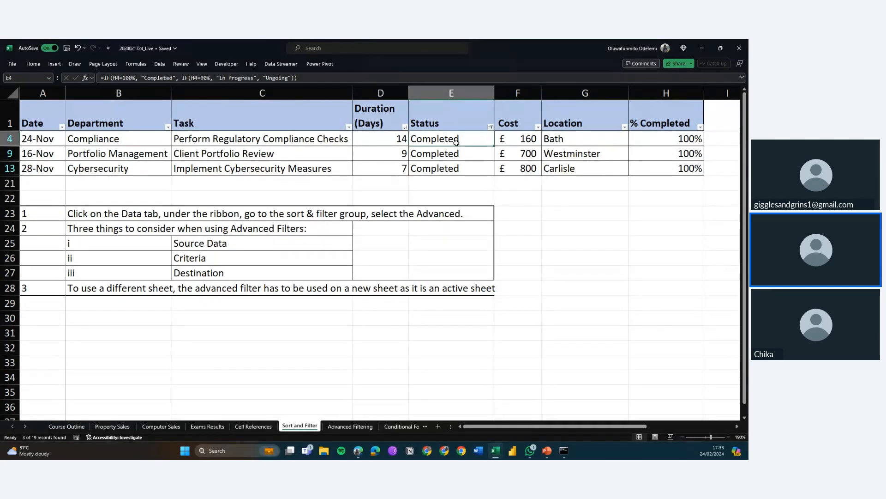
key("Down")
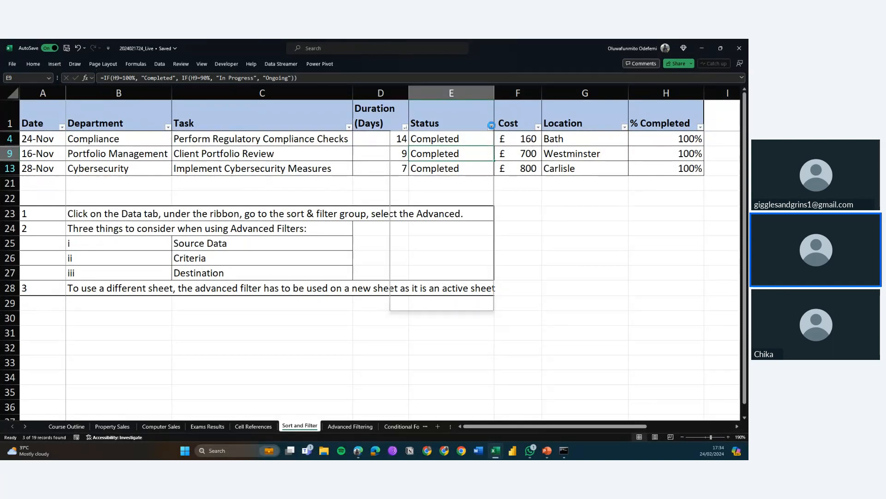
Clear the Status filter by selecting all status values again
left_click(490, 127)
left_click(421, 230)
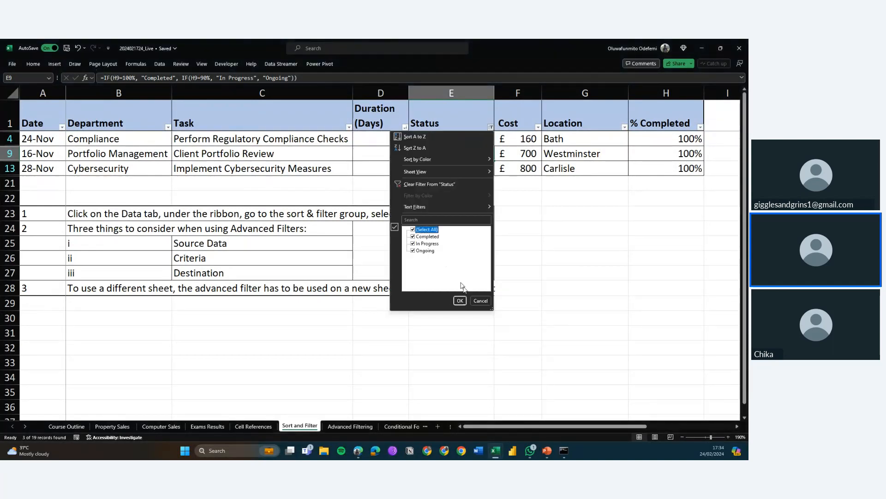
left_click(460, 300)
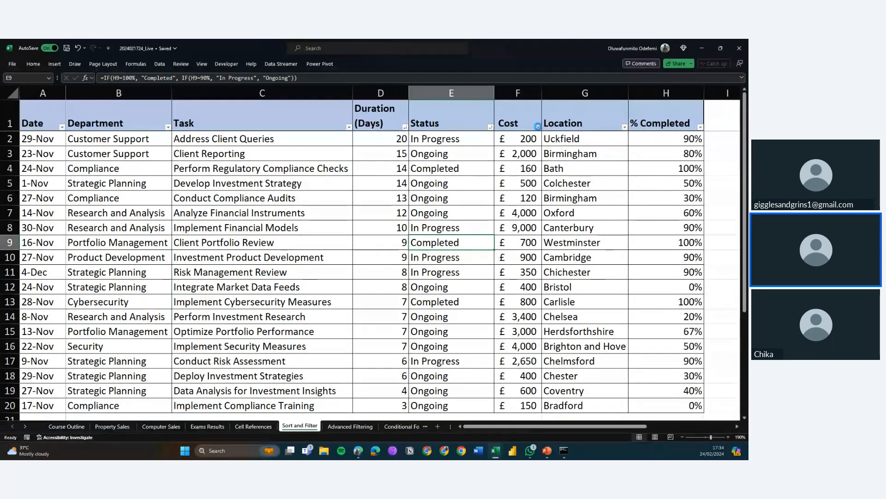
Apply a Cost number filter of less than or equal to 500
left_click(539, 127)
mouse_move(530, 206)
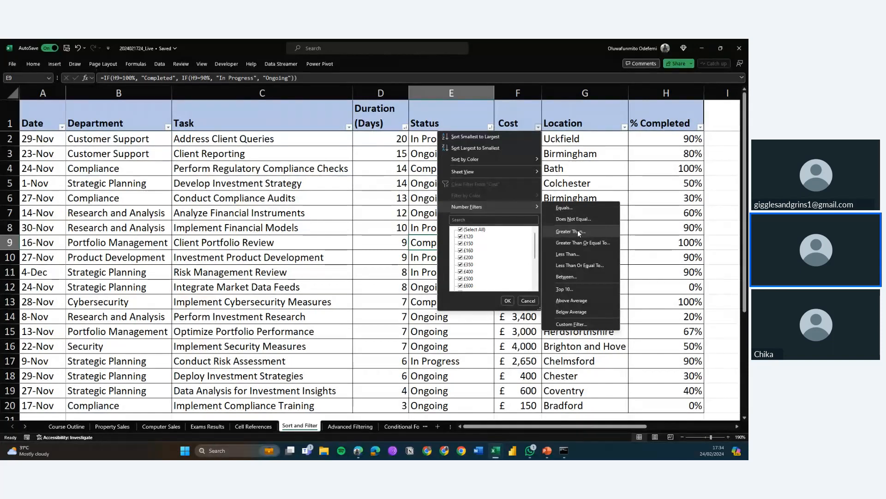
left_click(580, 265)
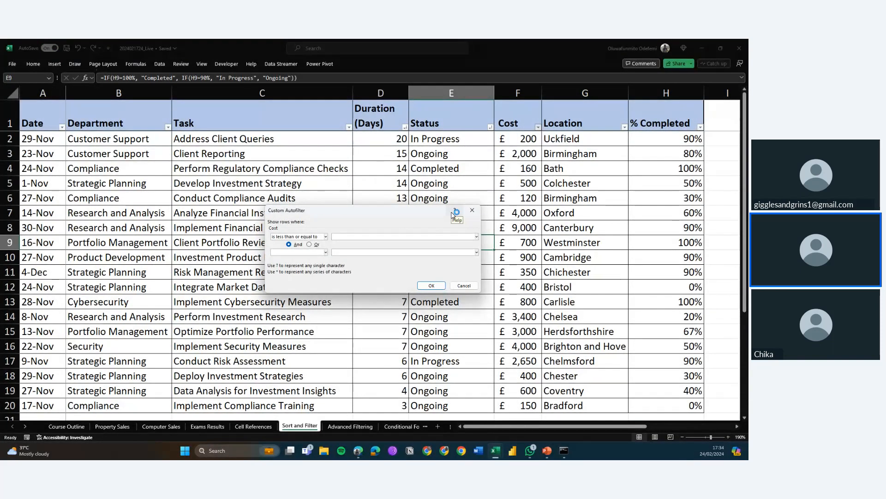
type("500")
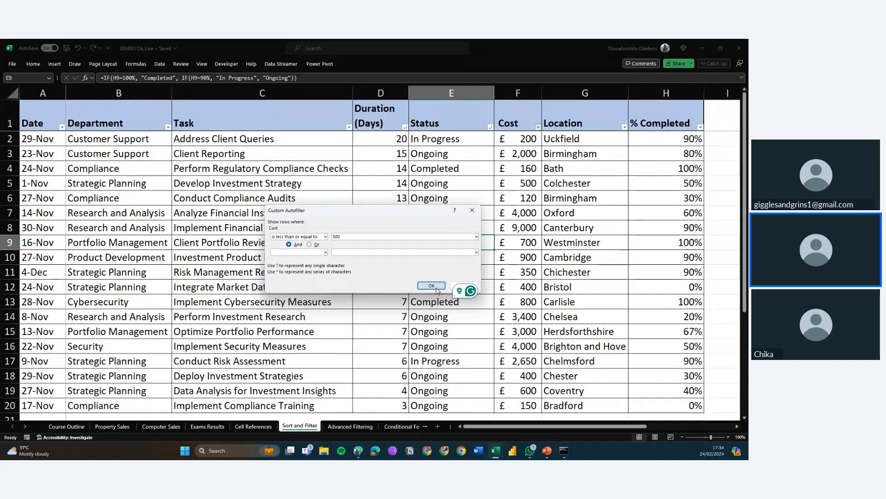
left_click(431, 285)
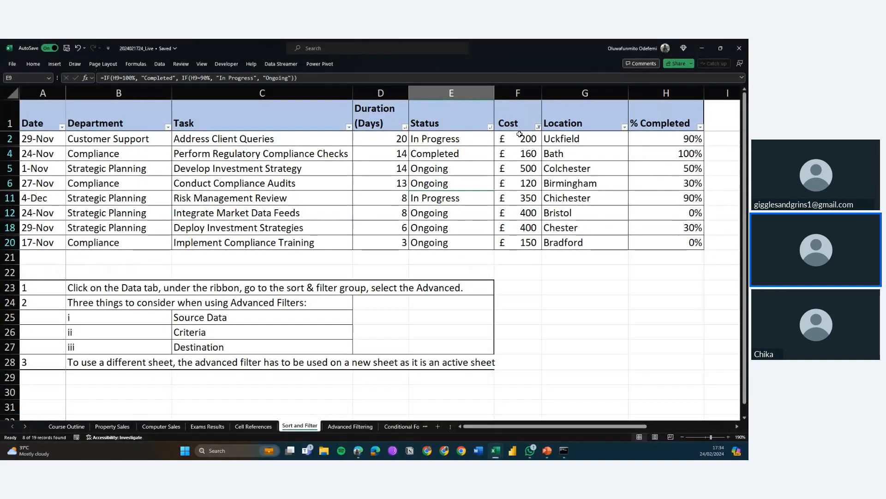
Select the filtered Cost values, then clear the filter from the Cost column
left_click_drag(519, 137, 517, 233)
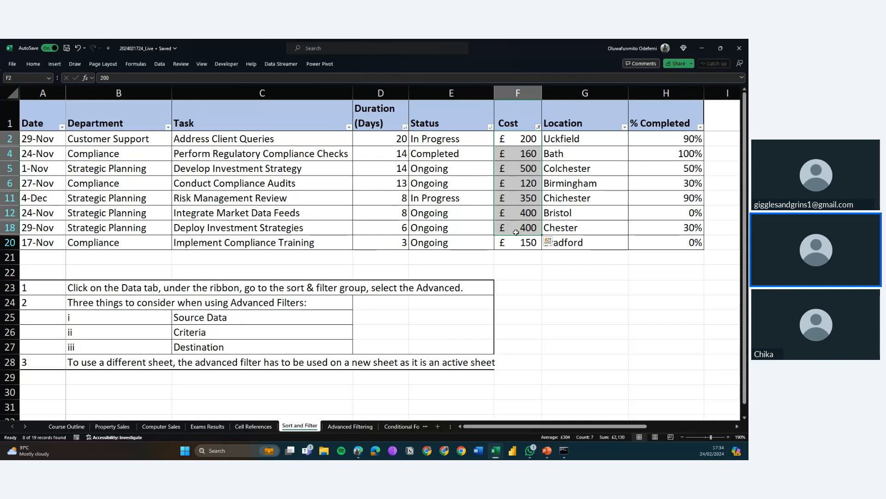
left_click(538, 128)
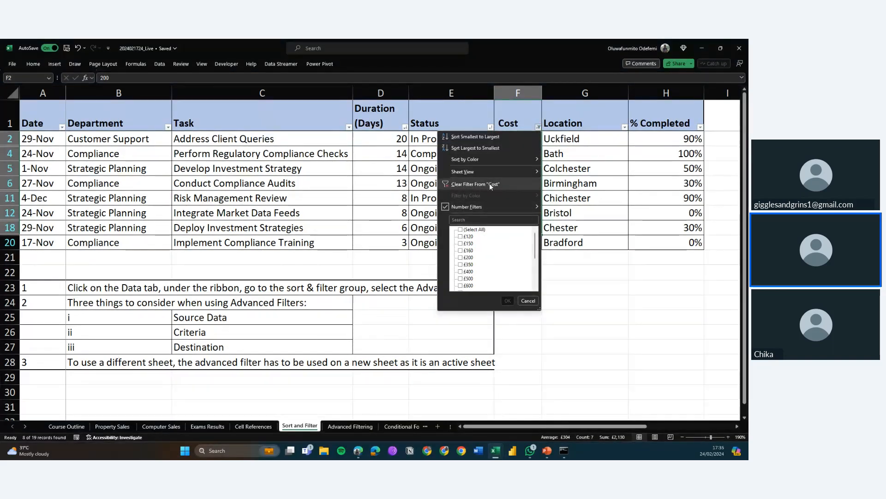
left_click(489, 183)
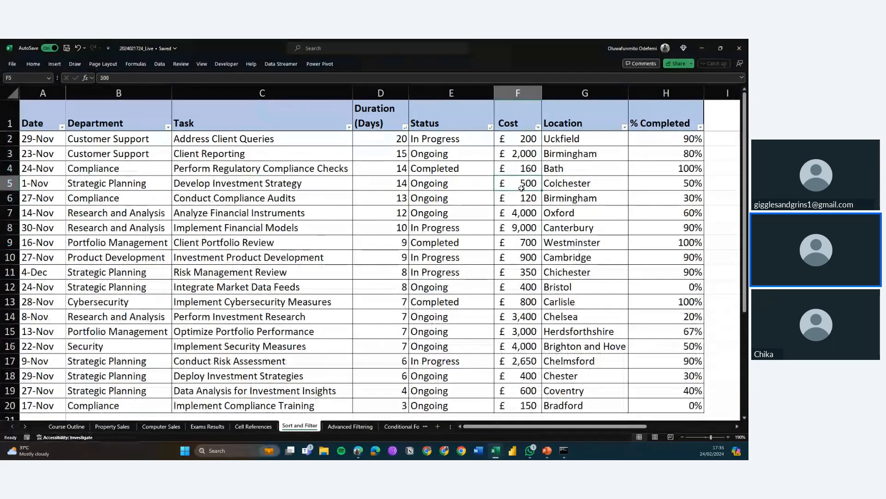
Move across the sheet to view the Status criteria range beside the table and return to the table
key("Right")
key("Right")
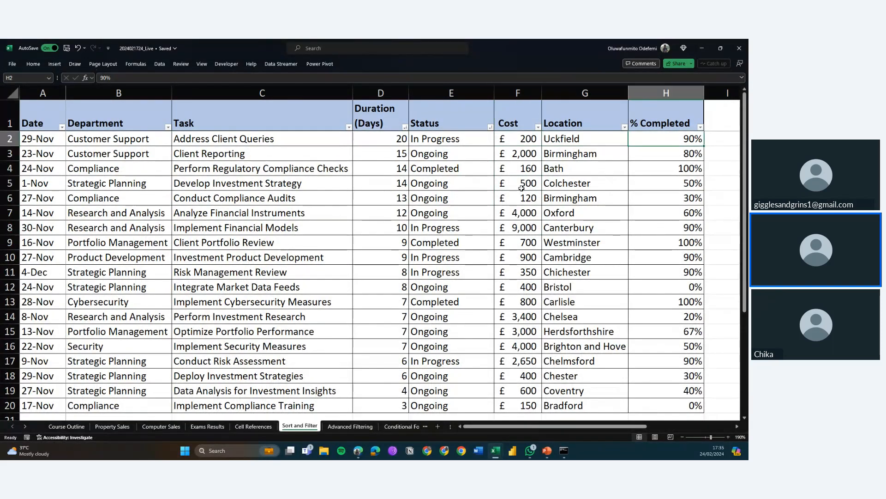
key("Right")
key("Right")
key("Right")
key("Right")
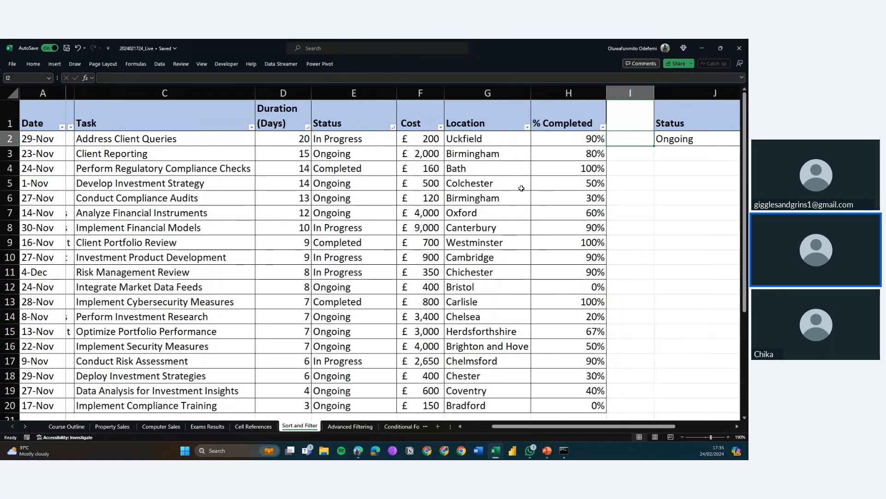
key("Right")
key("Right")
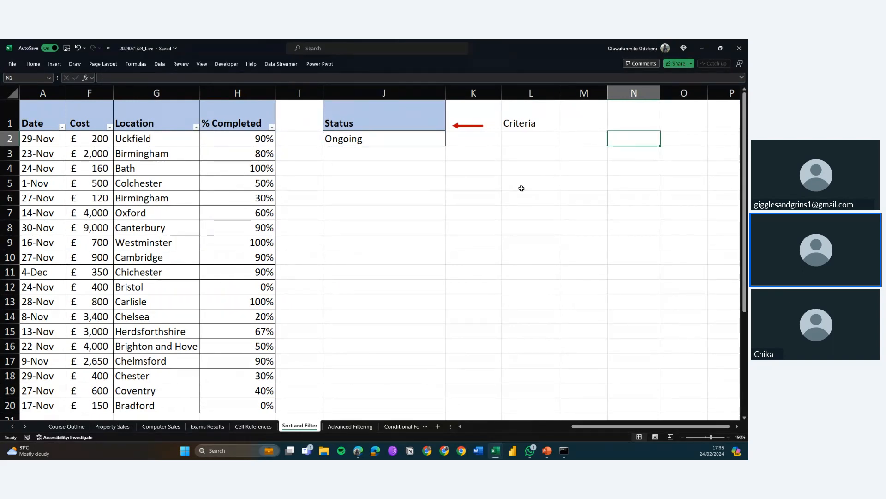
key("ctrl+Left")
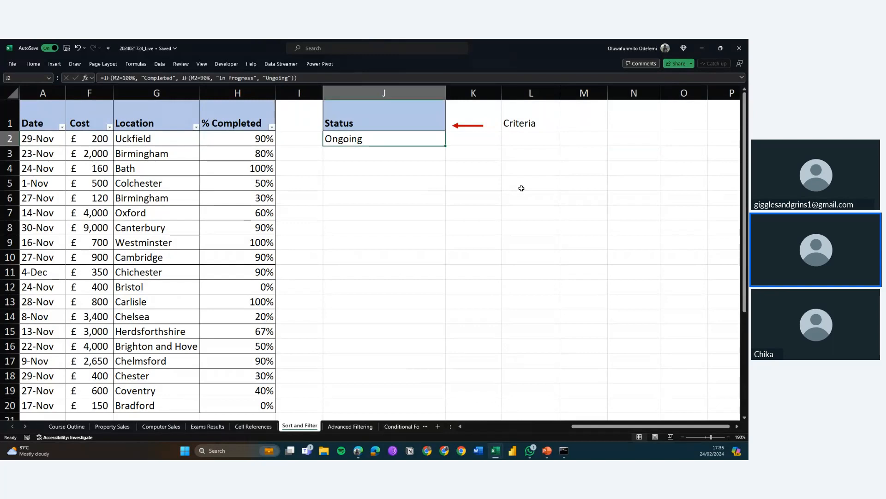
key("Home")
key("Down")
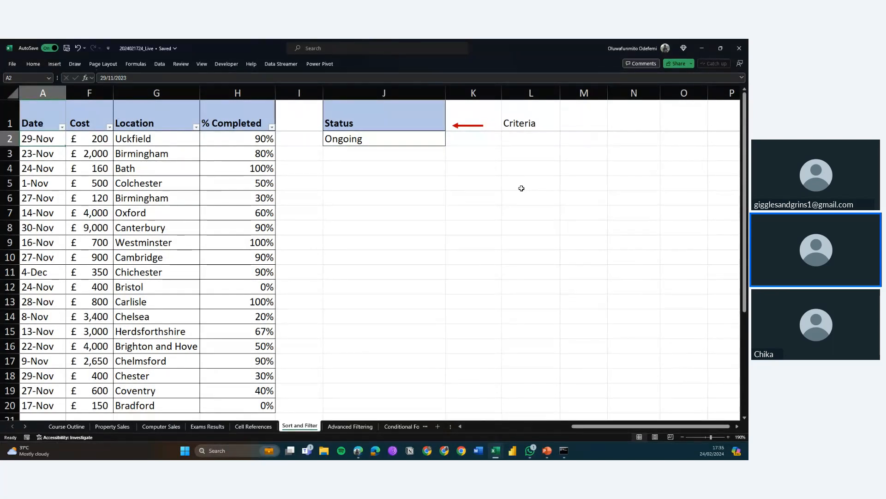
left_click(394, 117)
key("Left")
key("Left")
key("Left")
key("Left")
key("Left")
key("Left")
key("Left")
key("Left")
key("Left")
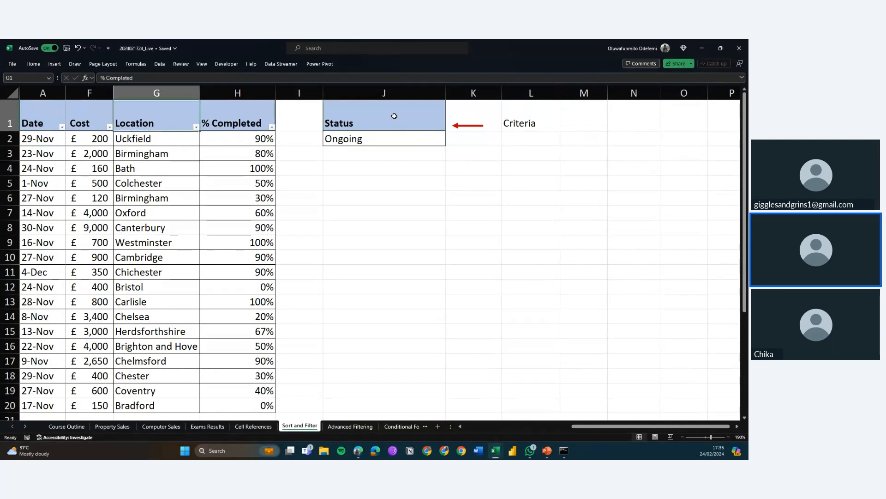
key("Down")
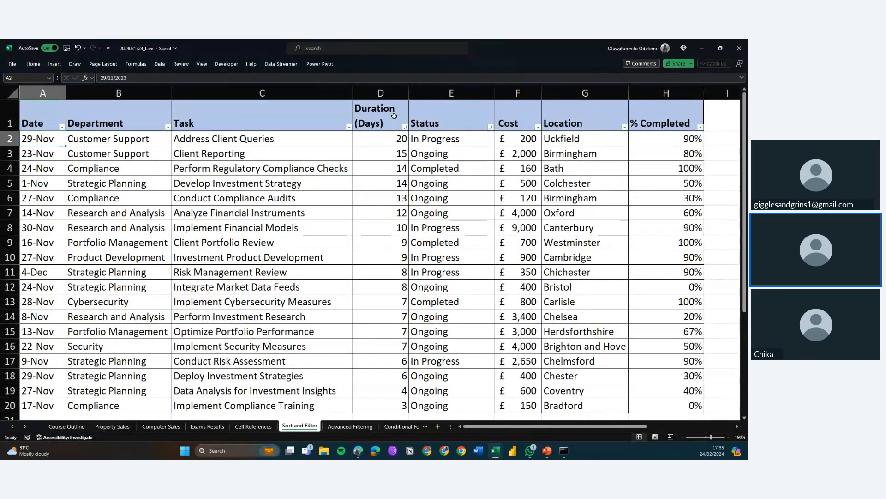
Step down and back up the Department column to review the table rows
key("Right")
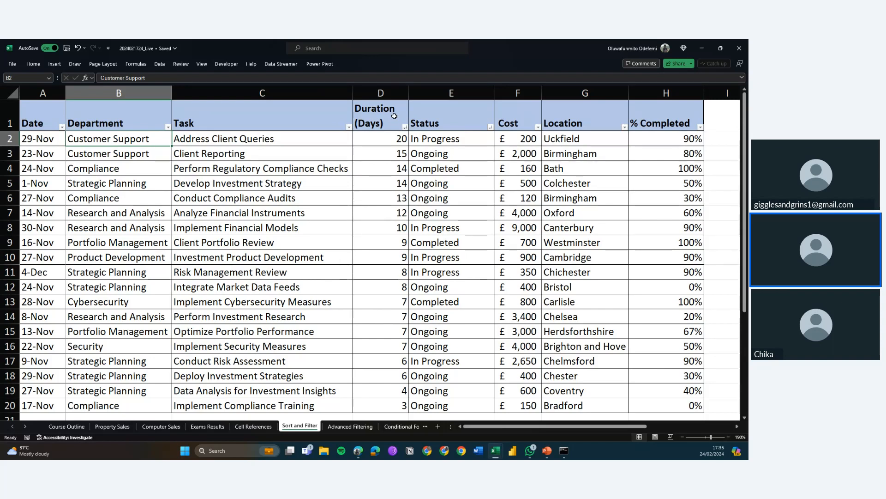
key("Down")
key("Down")
key("Down")
key("Down")
key("Down")
key("Down")
key("Down")
key("Down")
key("Down")
key("Down")
key("Down")
key("Down")
key("Down")
key("Down")
key("Down")
key("Down")
key("Down")
key("Down")
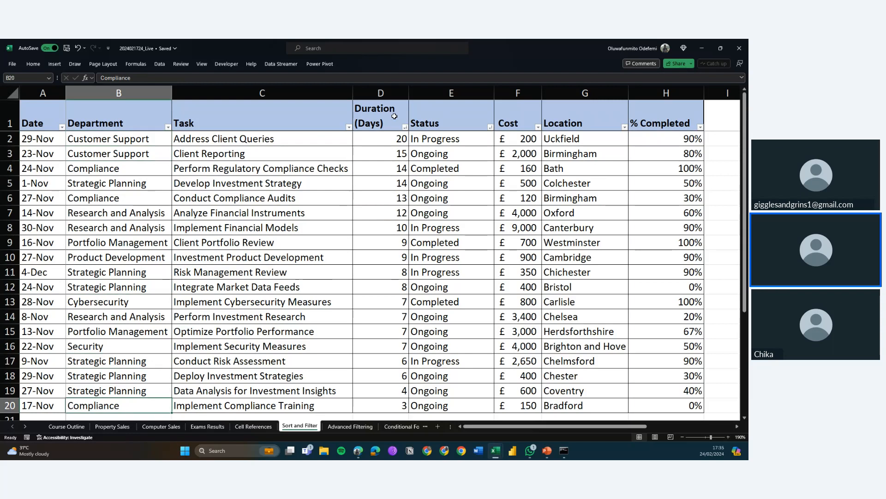
key("Down")
key("Down")
key("Down")
key("Down")
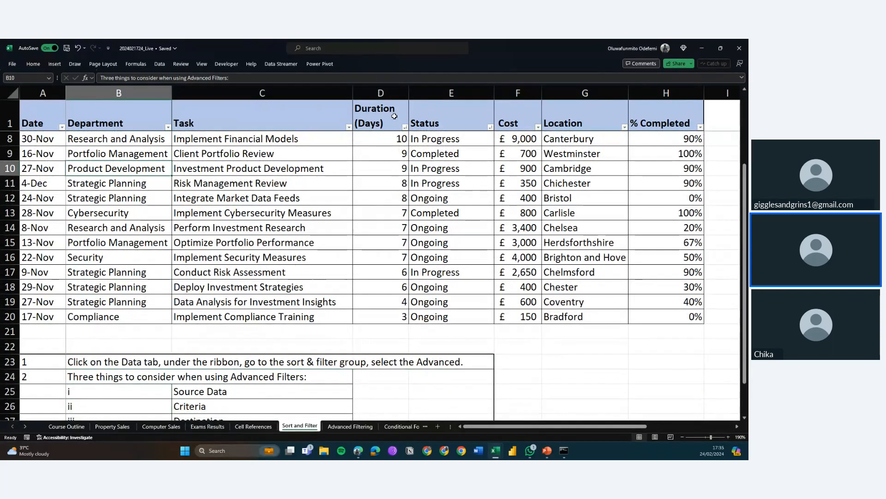
key("Up")
key("Up")
key("Up")
key("Up")
key("Up")
key("Up")
key("Up")
key("Up")
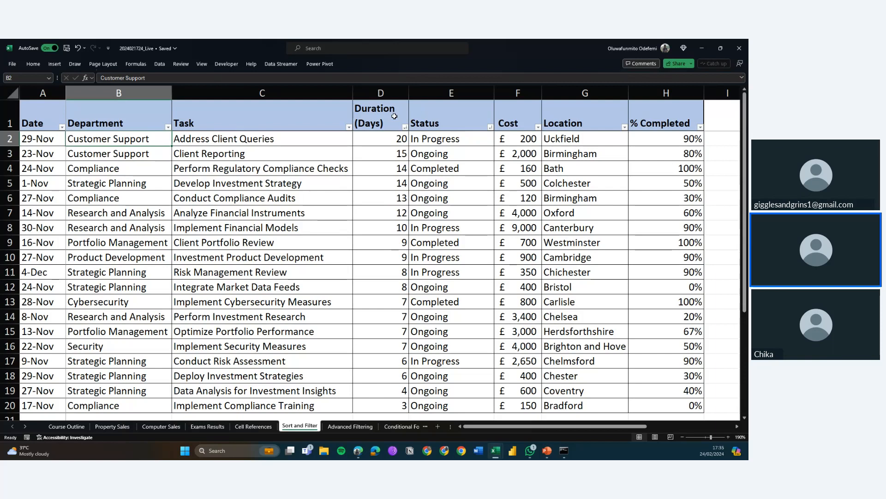
Filter the Status column again so only Completed rows show
left_click(490, 127)
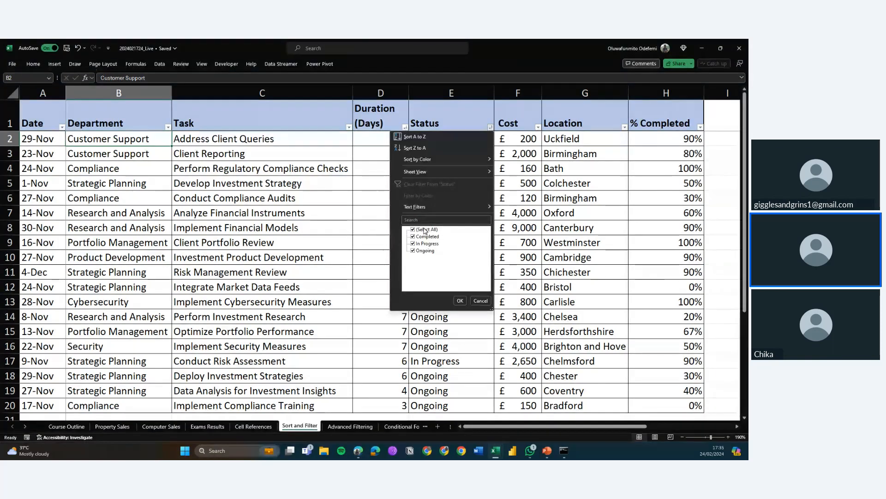
left_click(424, 230)
left_click(426, 237)
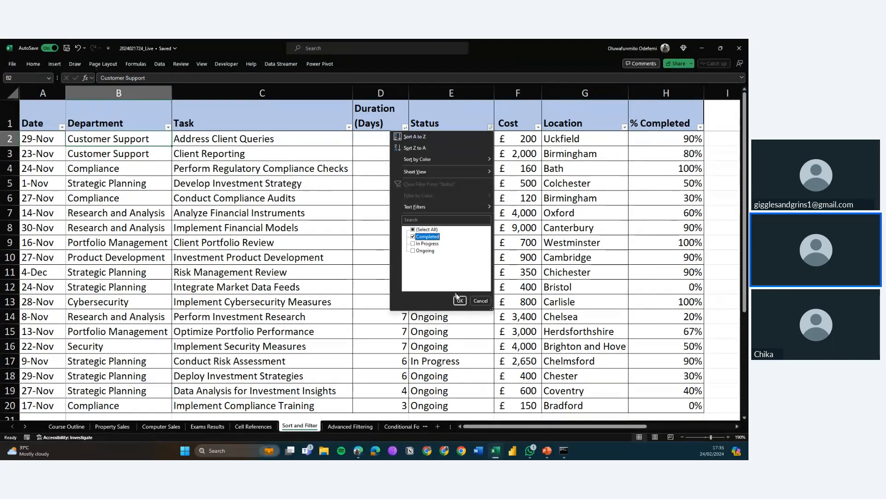
left_click(461, 301)
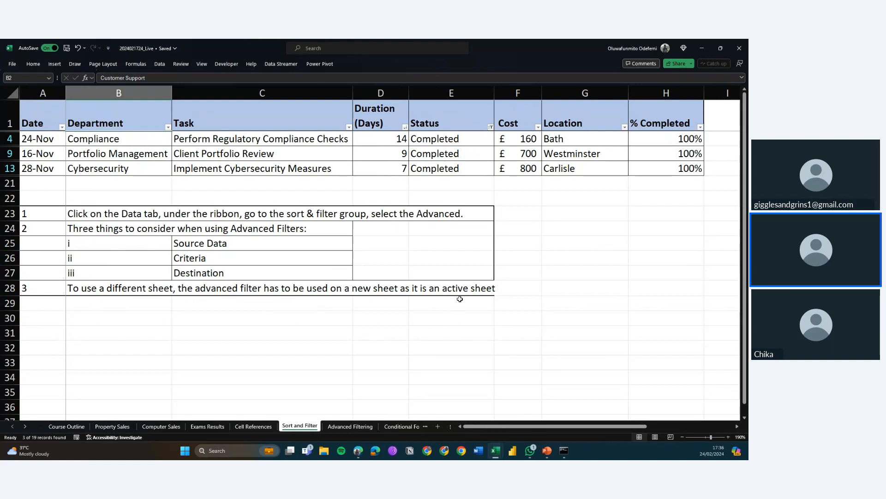
Clear the Status filter by reselecting all values
left_click(490, 128)
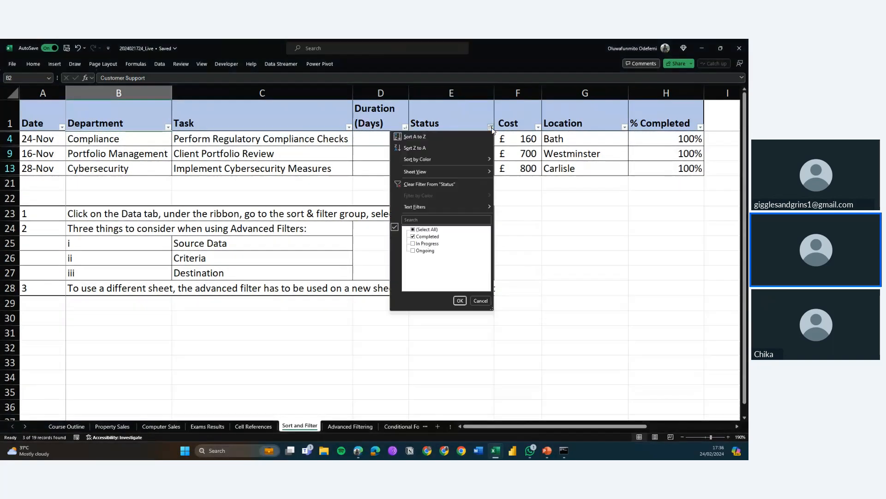
left_click(432, 230)
left_click(460, 301)
Scroll over to the Status criteria range and select cells in the table and beneath the criteria
scroll(461, 300, "right", 3)
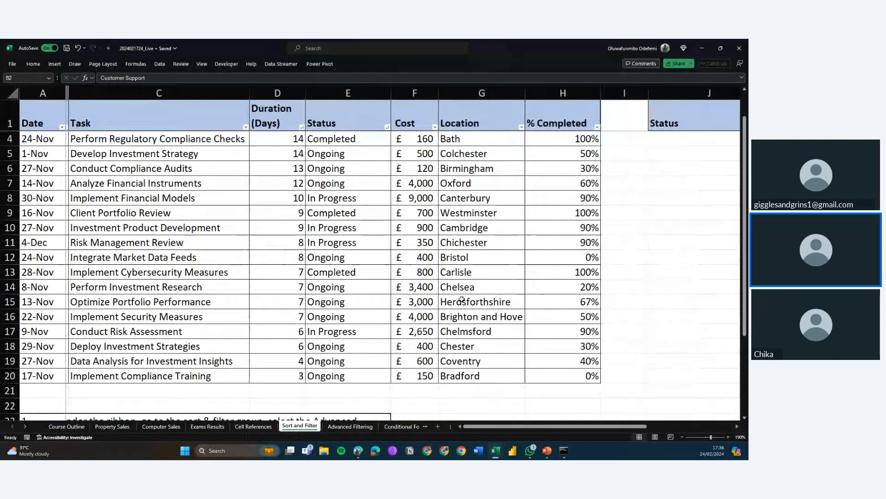
scroll(461, 299, "right", 3)
scroll(461, 299, "up", 2)
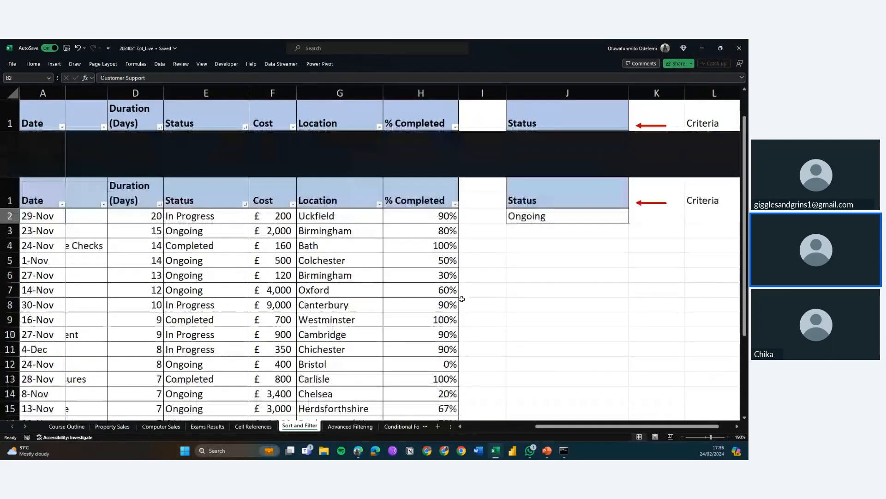
scroll(511, 269, "down", 1)
scroll(511, 269, "left", 2)
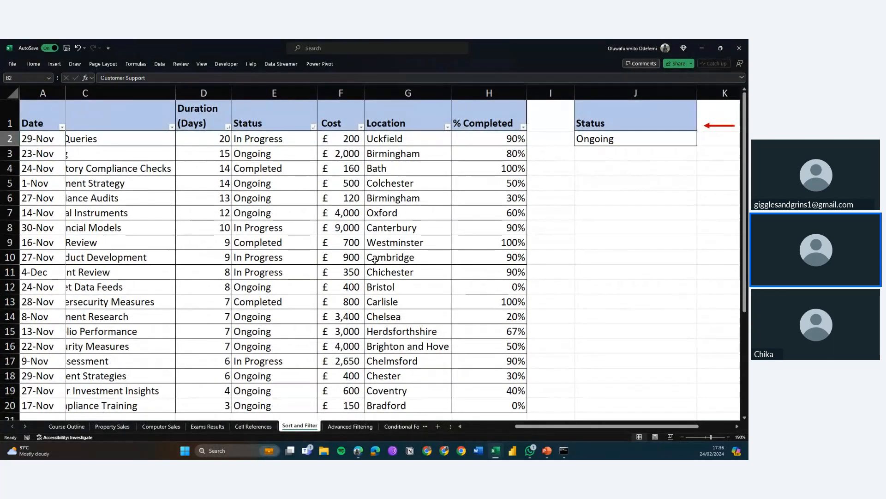
left_click(258, 199)
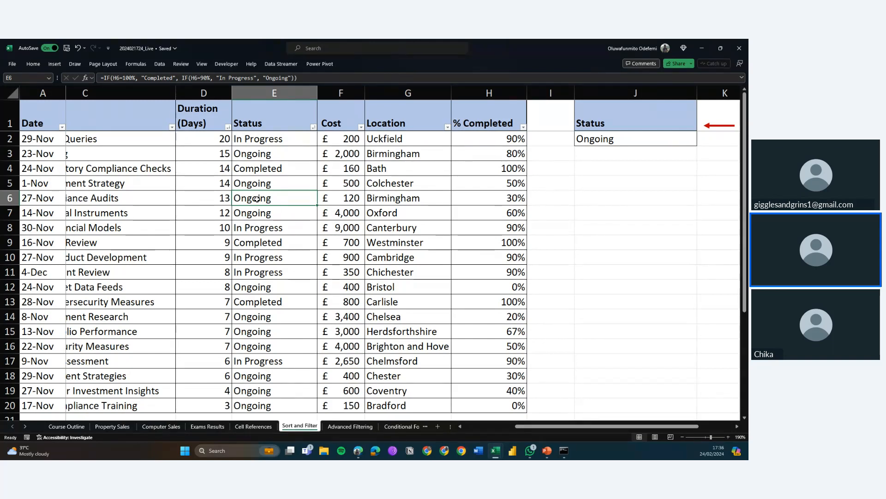
left_click(593, 270)
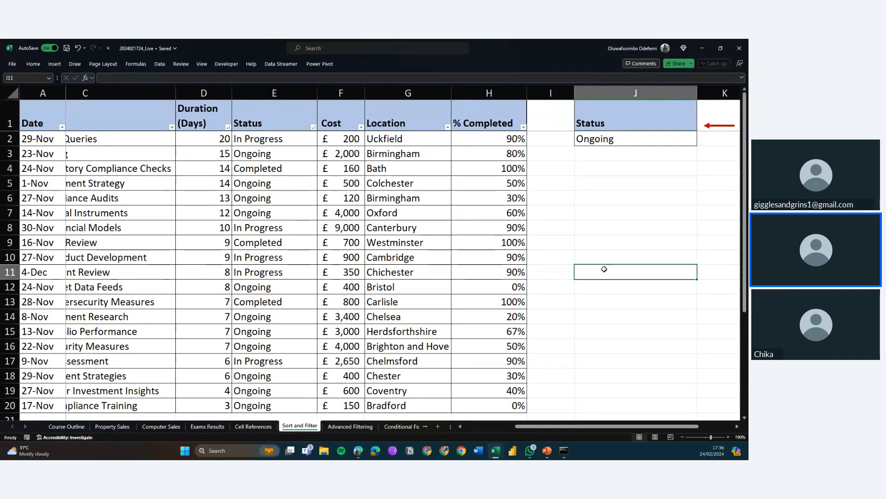
Navigate across the table and down to the advanced-filter notes beneath it
left_click(201, 255)
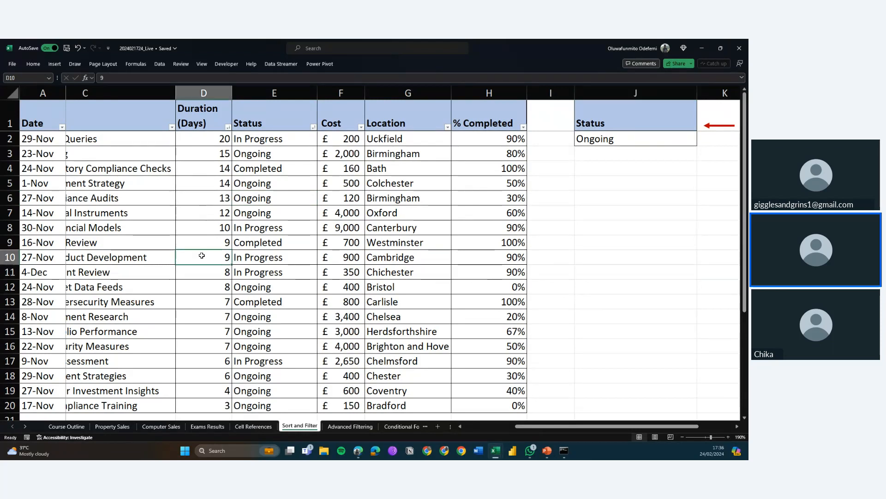
key("Left")
key("Left")
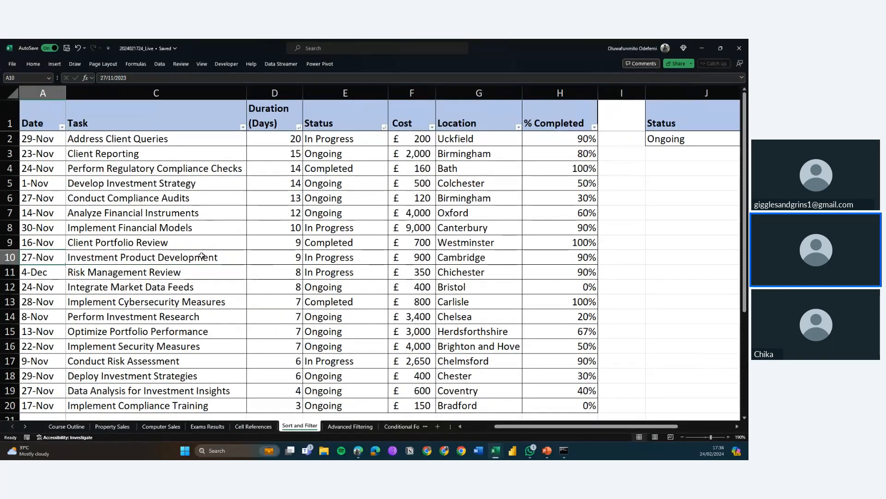
key("Down")
key("Down")
key("Down")
key("Down")
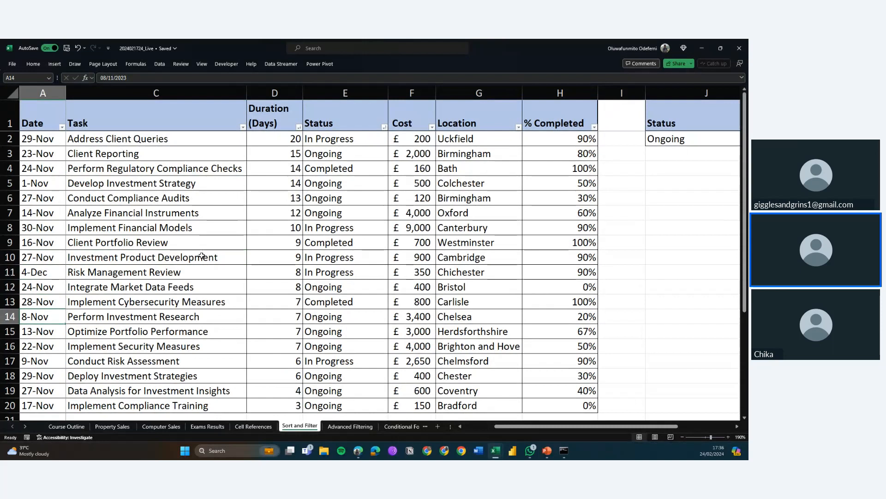
scroll(232, 302, "down", 4)
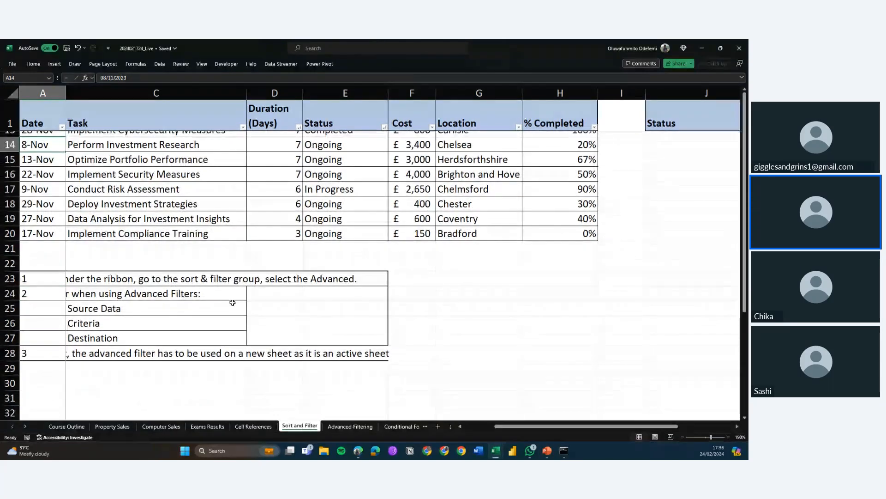
key("ctrl+Down")
key("ctrl+Down")
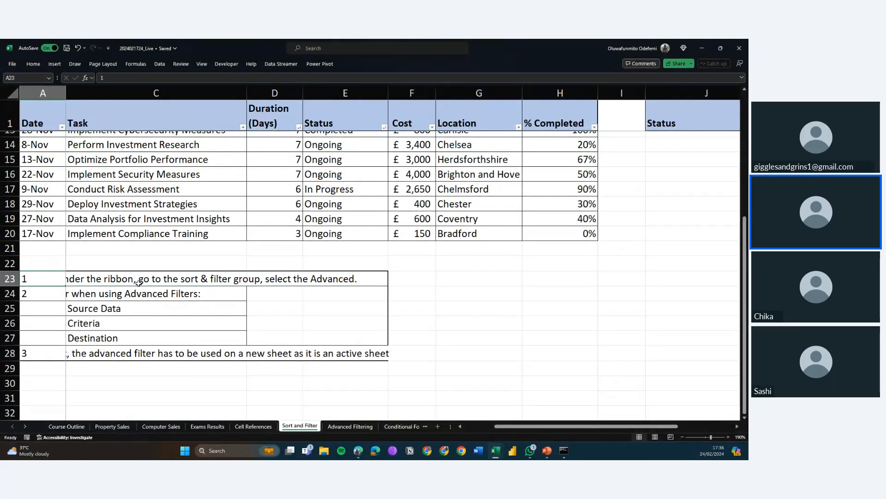
Undo the last change to bring the Department column back into view
key("ctrl+z")
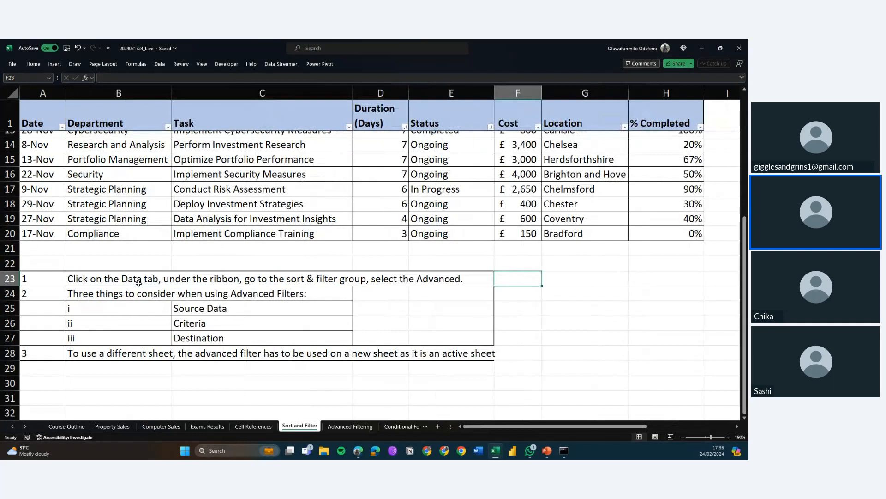
left_click(138, 283)
key("Right")
scroll(315, 256, "up", 4)
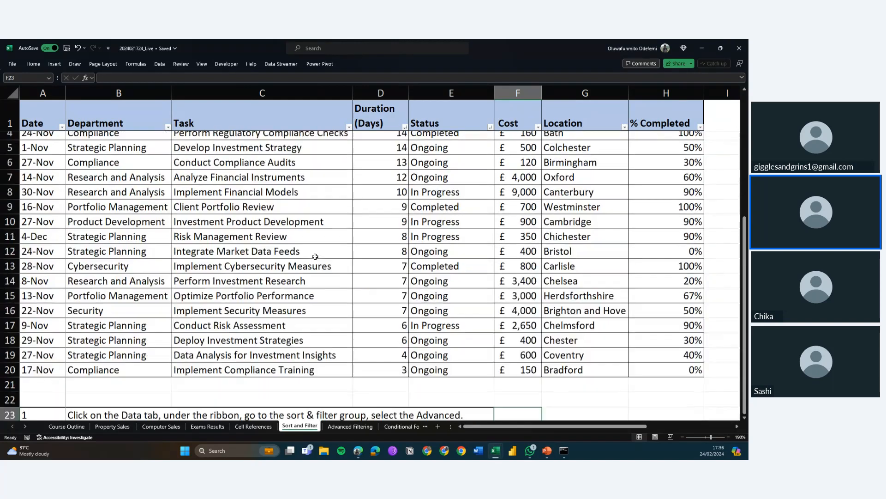
Browse the task rows and move across to the Criteria heading beside the table
left_click(250, 194)
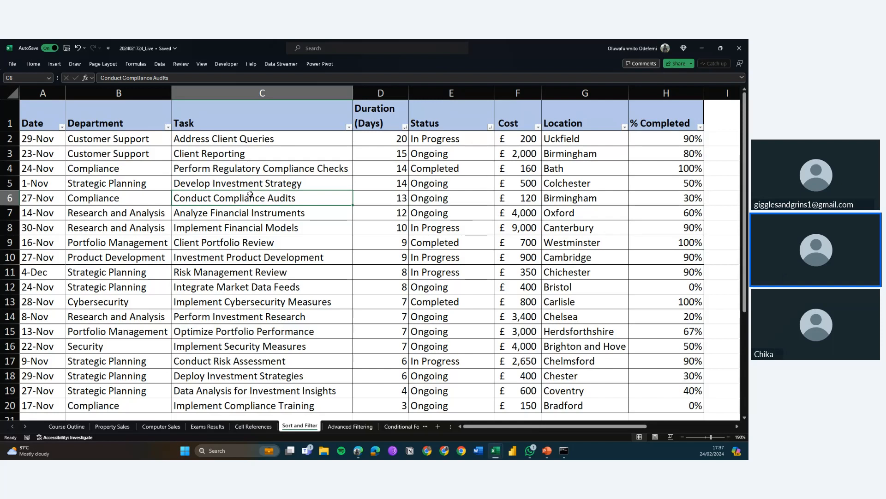
scroll(250, 194, "down", 2)
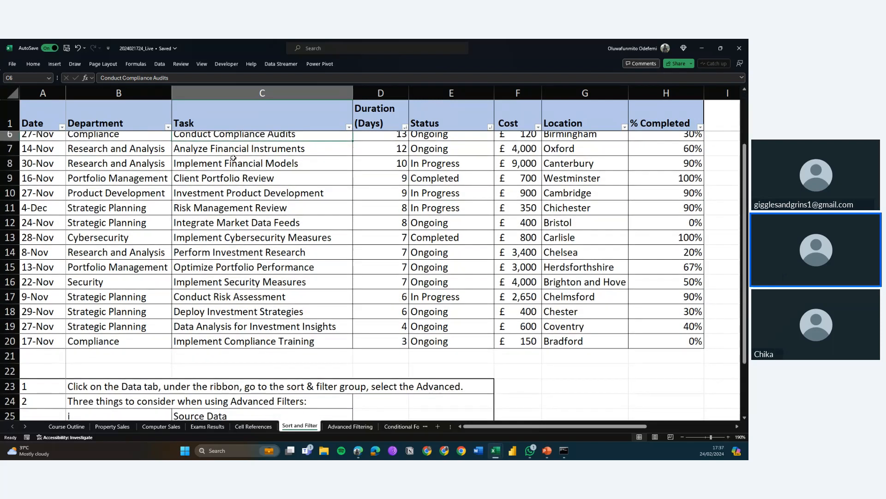
left_click(234, 153)
scroll(234, 157, "up", 2)
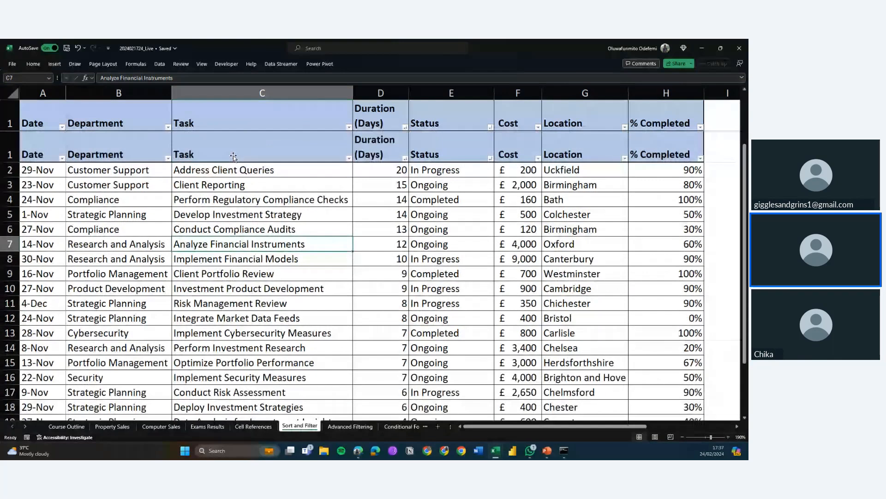
key("Up")
key("Up")
key("Right")
key("Right")
key("Right")
key("Right")
key("Right")
key("Right")
key("Right")
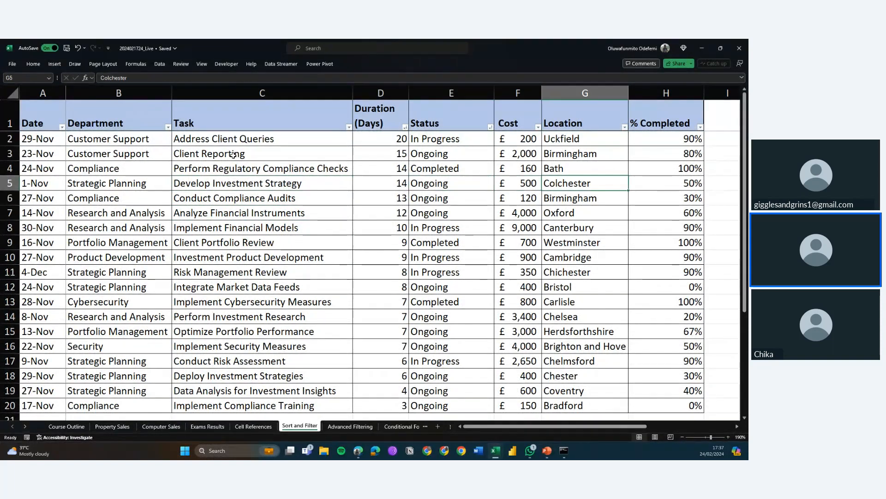
key("Right")
key("Right")
key("Up")
key("Up")
key("Up")
key("Up")
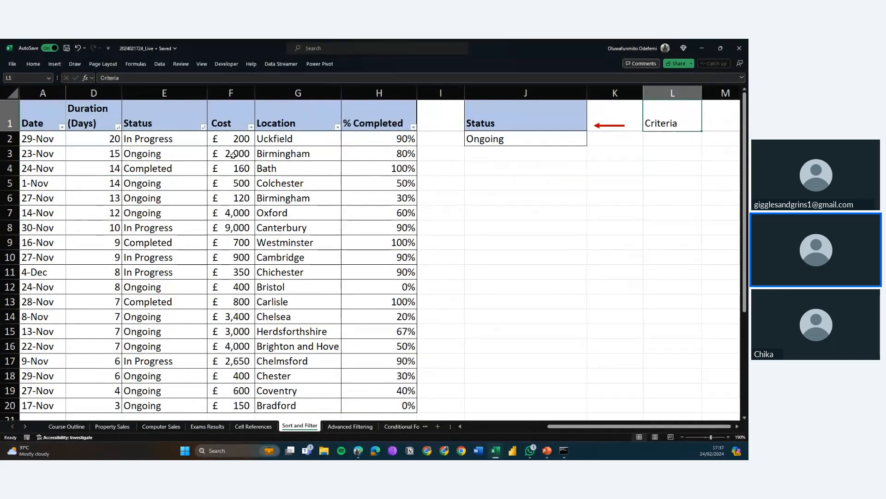
Review the Status criteria cells and open the Status column's filter list without changing it
key("Left")
key("Left")
key("Down")
key("Down")
key("Up")
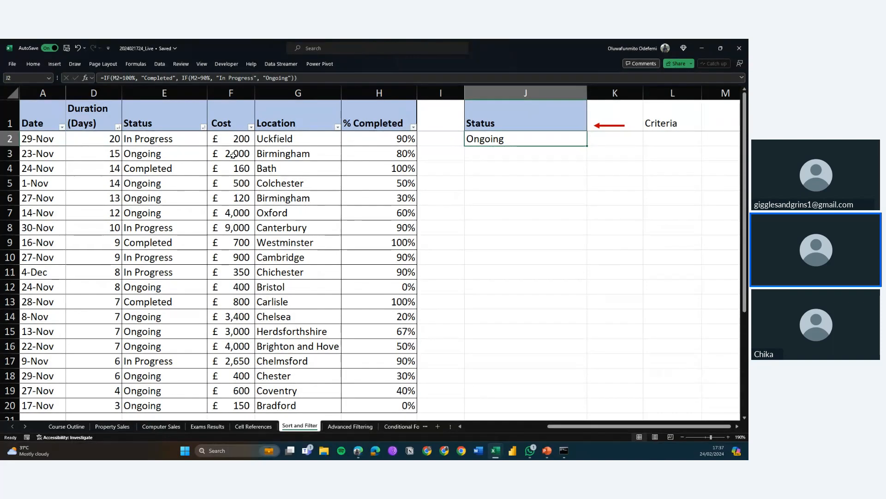
key("Down")
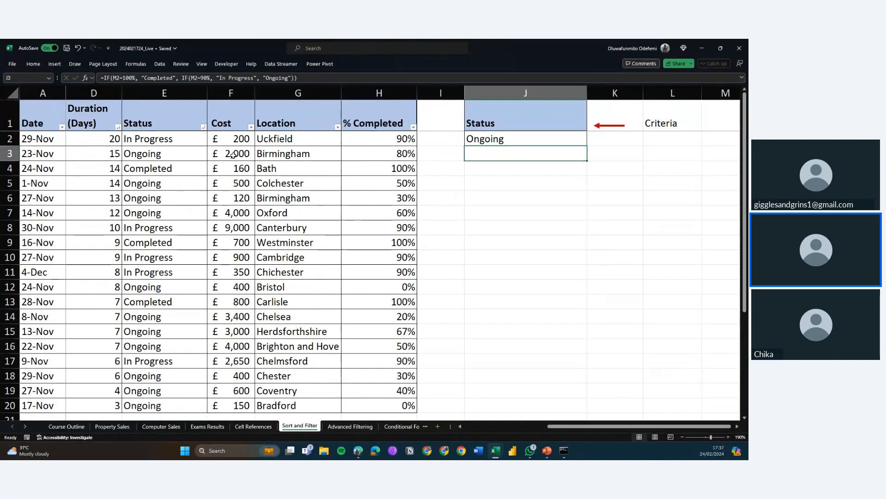
key("Up")
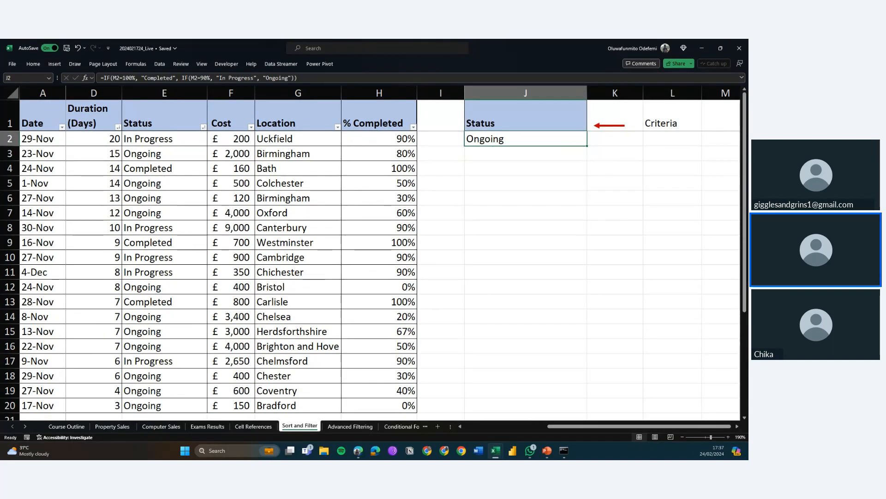
left_click(201, 126)
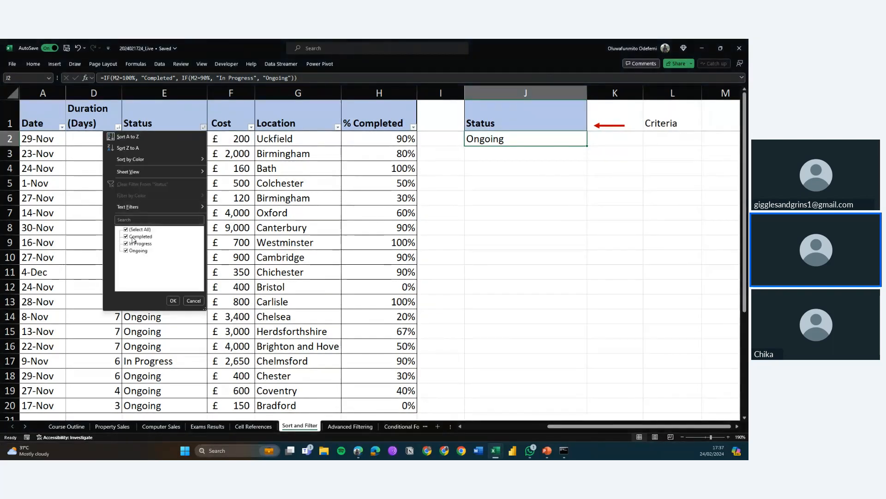
left_click(193, 300)
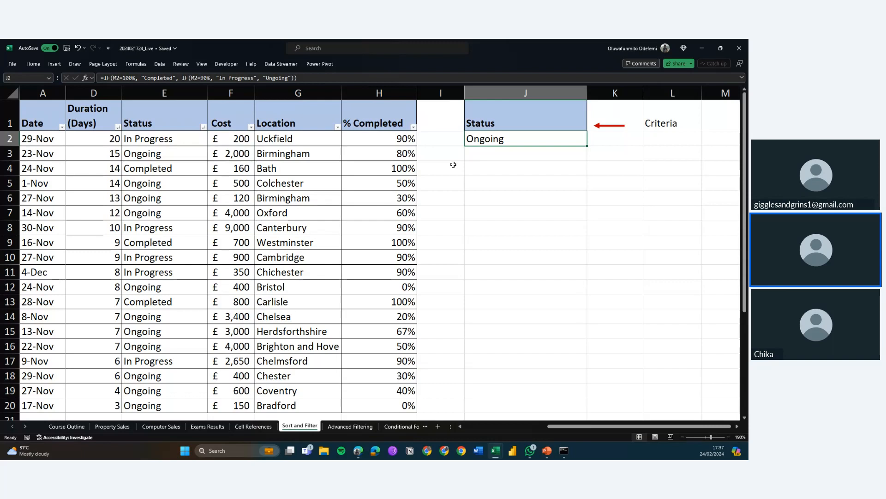
Select the Status criteria heading, its Ongoing value and the Criteria label in turn to point out the criteria range
left_click(531, 118)
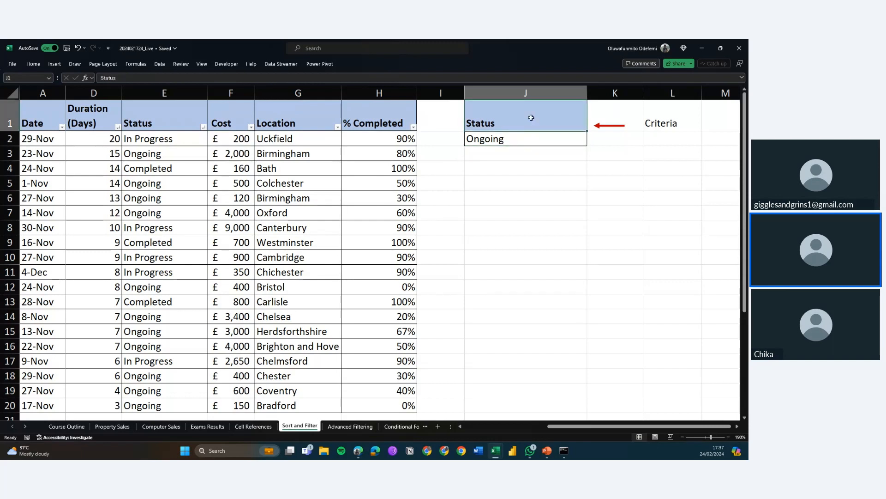
left_click(527, 141)
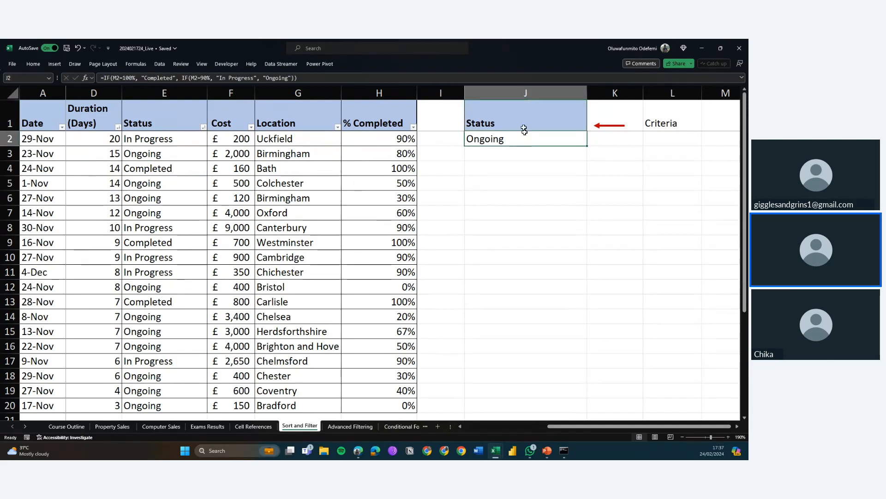
left_click(525, 115)
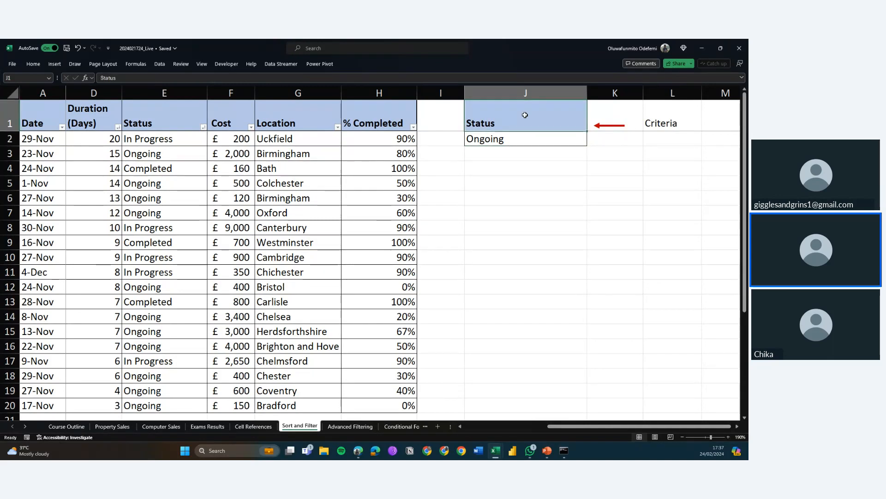
left_click(557, 135)
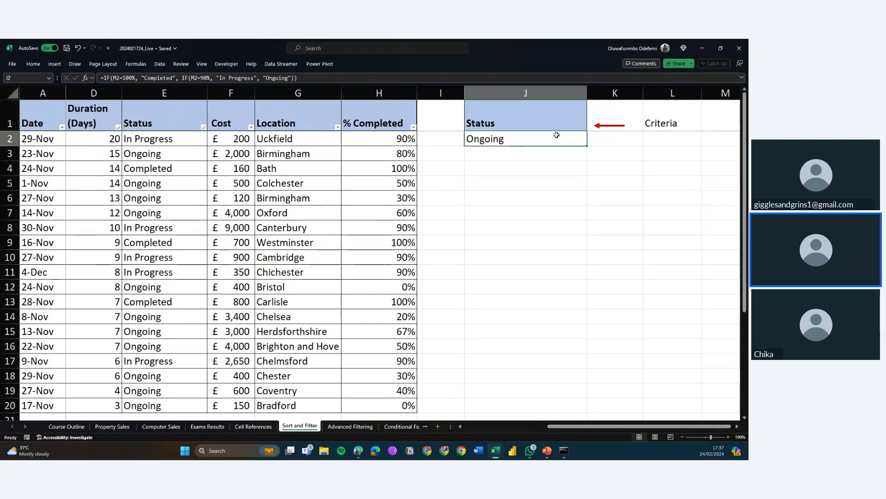
left_click(672, 119)
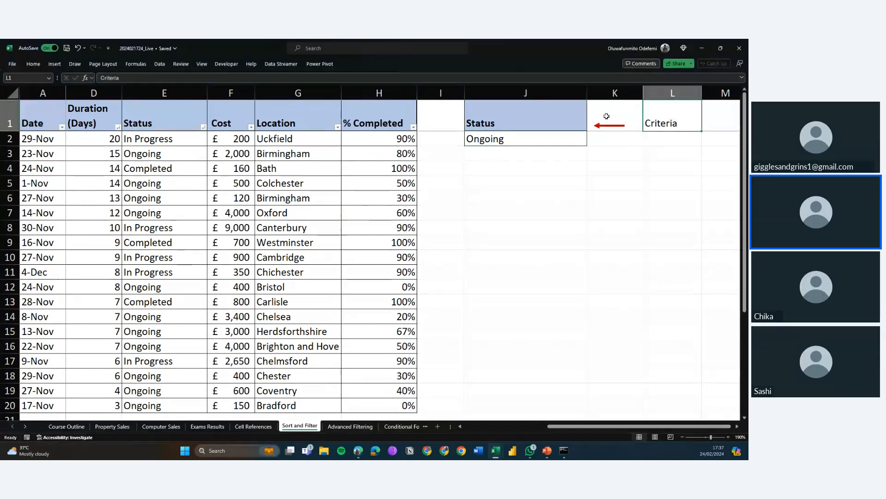
left_click(552, 124)
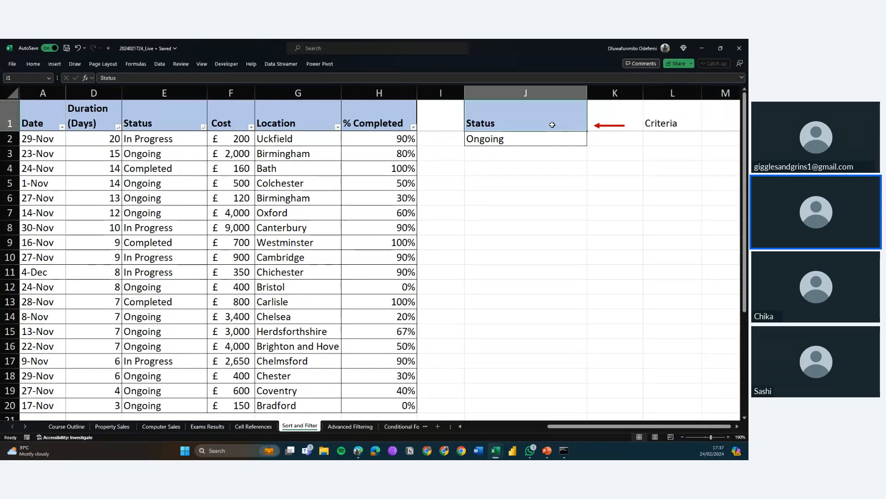
left_click(515, 184)
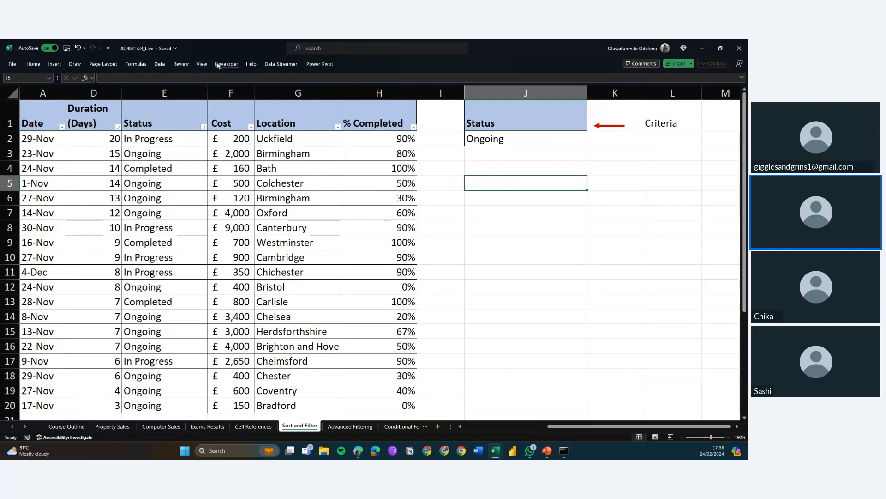
Open the Advanced Filter dialog and move it closer to the table
left_click(160, 64)
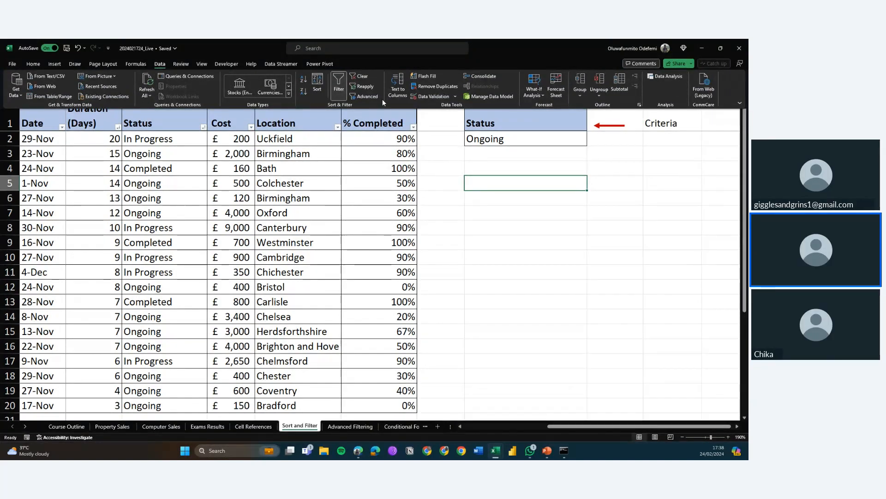
left_click(358, 97)
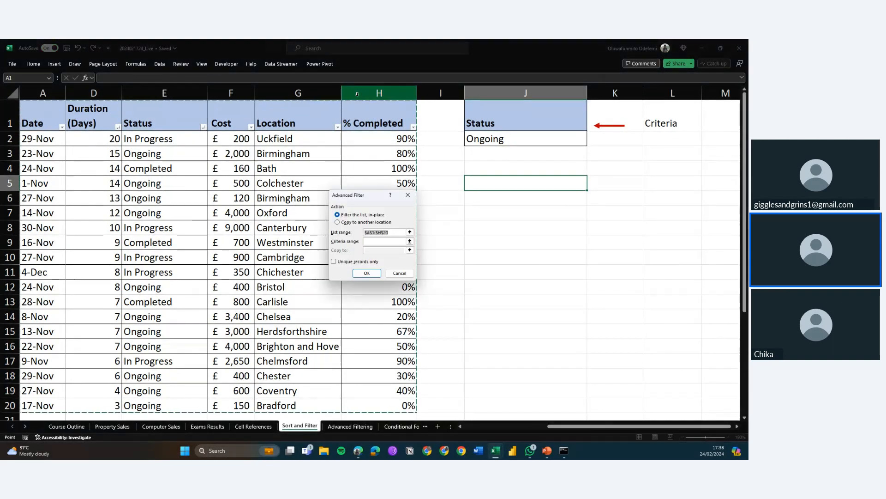
left_click_drag(359, 199, 322, 200)
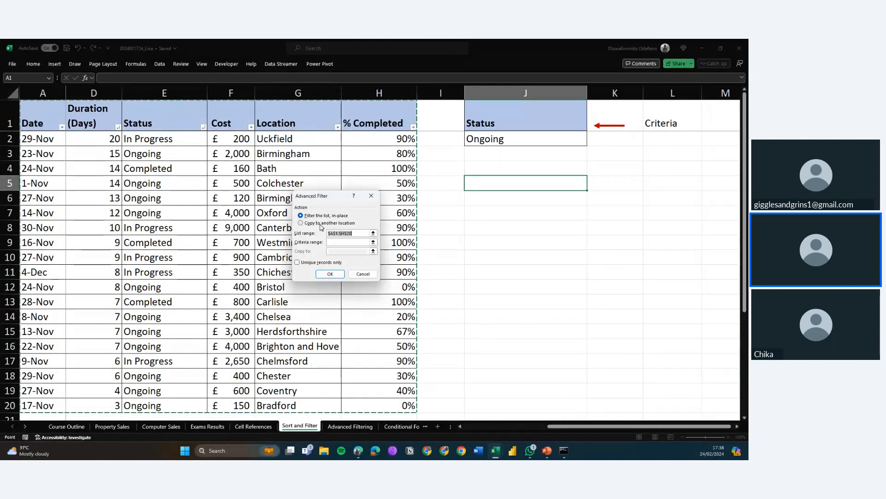
Run the advanced filter with criteria range J1:J2, copying the matching rows to another location starting at J5
left_click(322, 225)
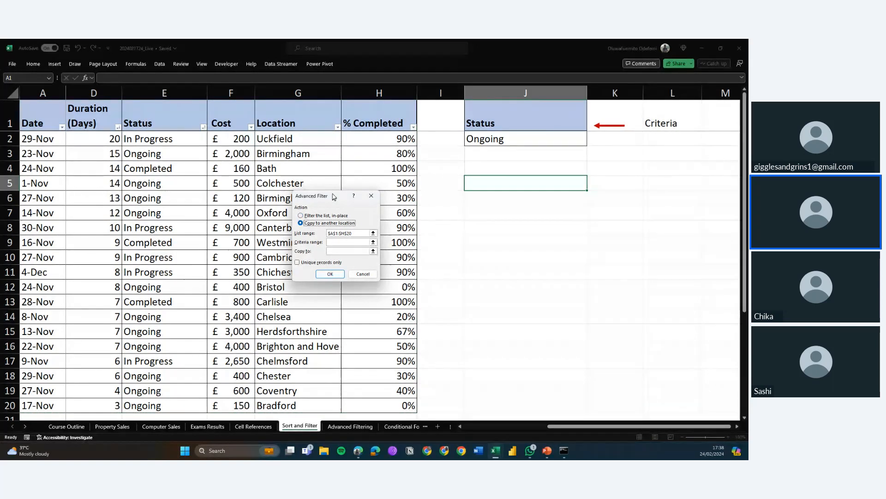
left_click_drag(334, 197, 337, 169)
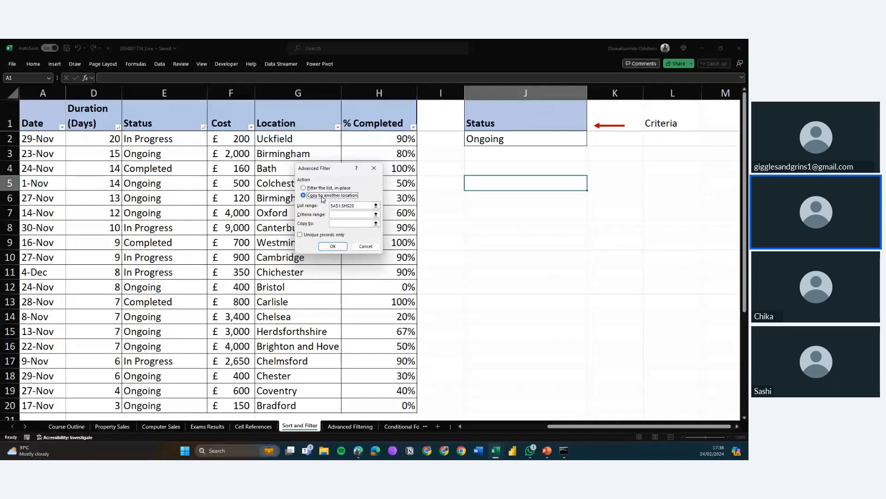
left_click(351, 215)
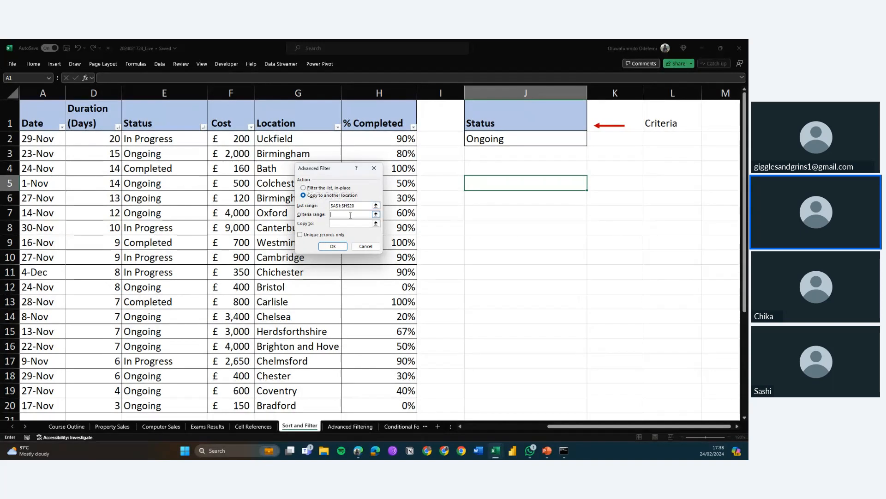
left_click(486, 132)
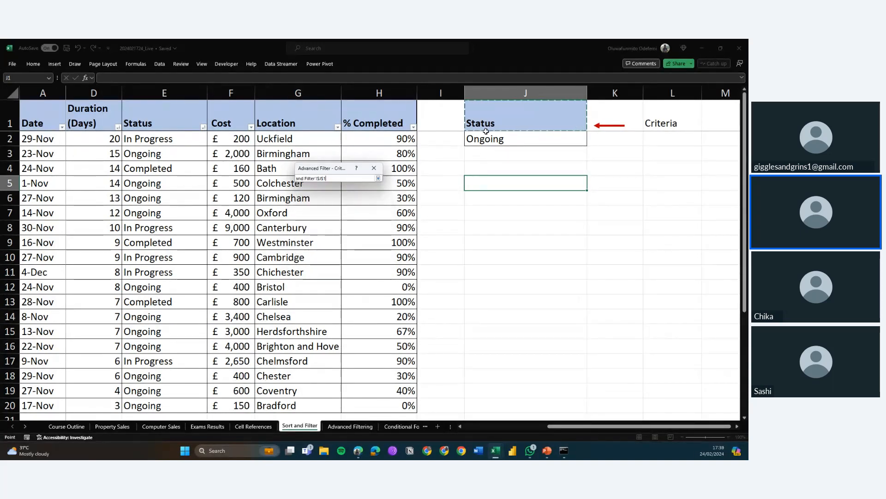
left_click_drag(486, 132, 488, 139)
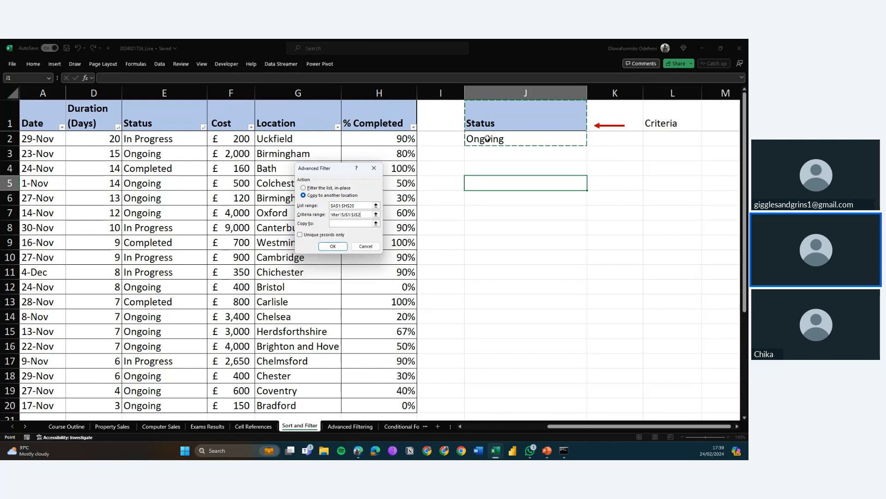
left_click(351, 223)
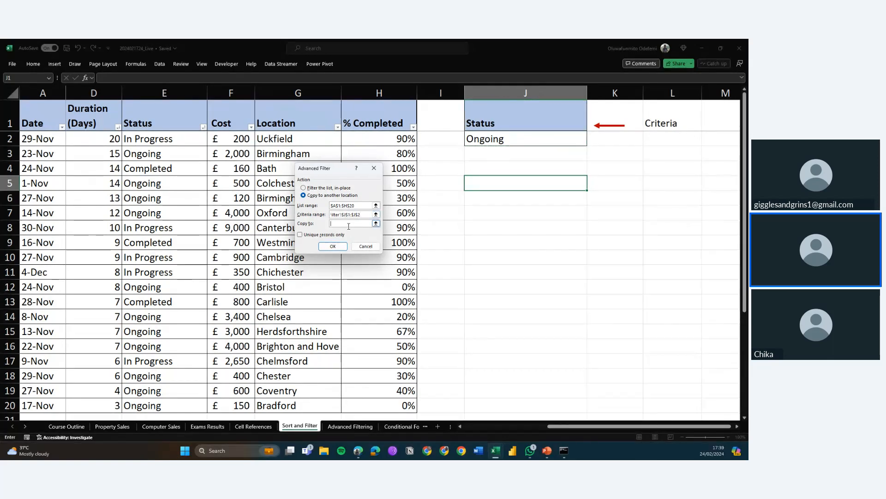
left_click(498, 185)
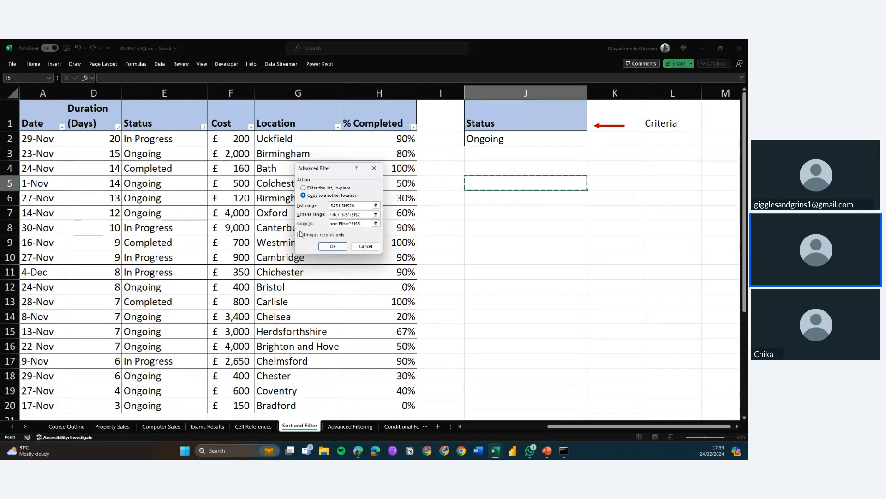
left_click(332, 247)
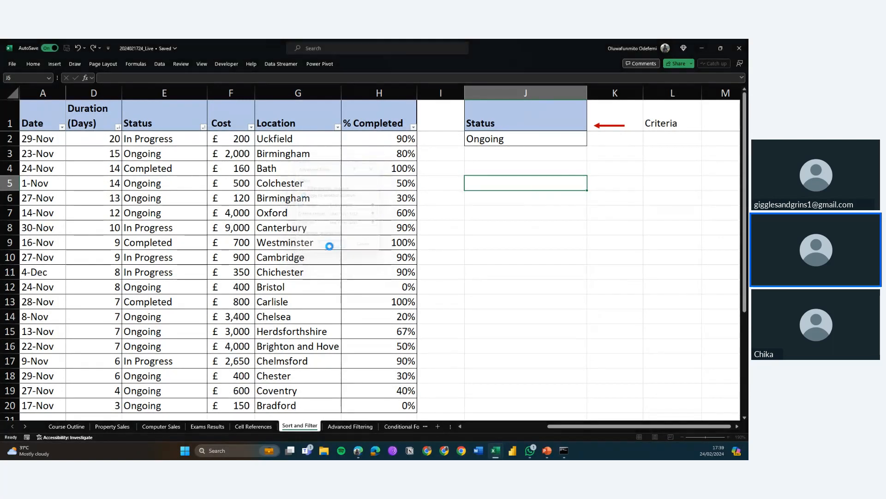
Scroll across the copied results to review the filtered Ongoing task rows
scroll(486, 279, "right", 3)
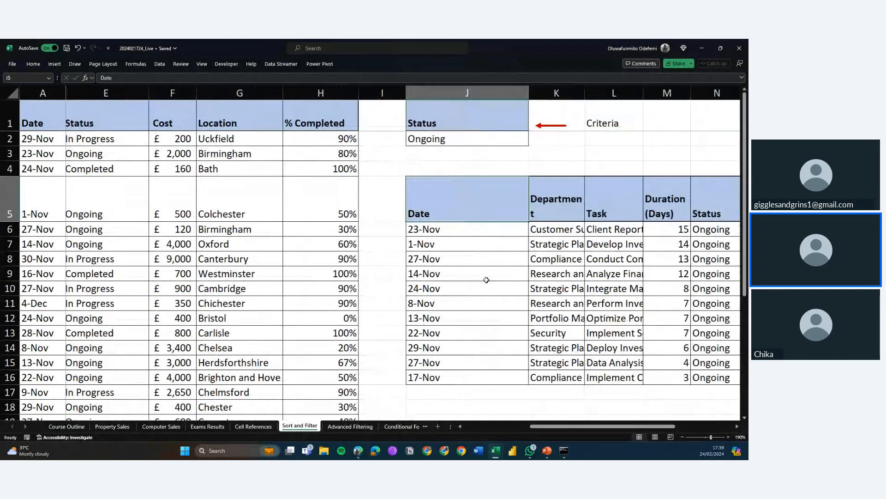
scroll(487, 279, "right", 2)
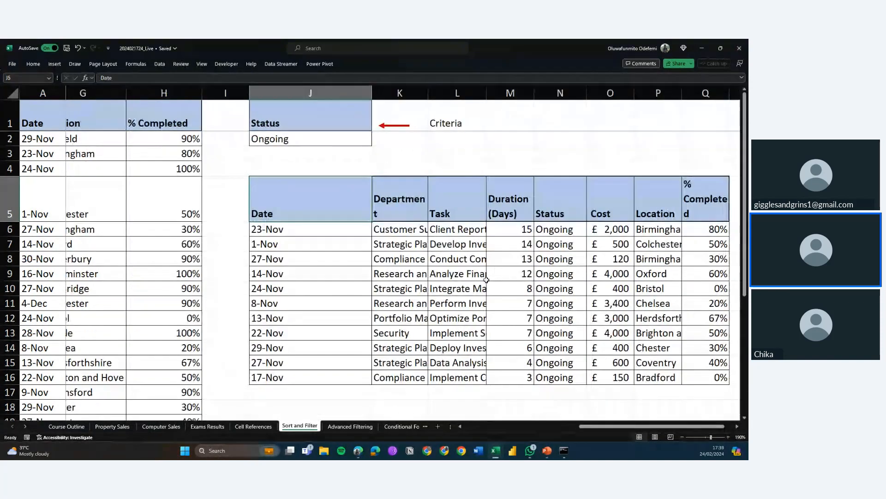
scroll(486, 280, "right", 1)
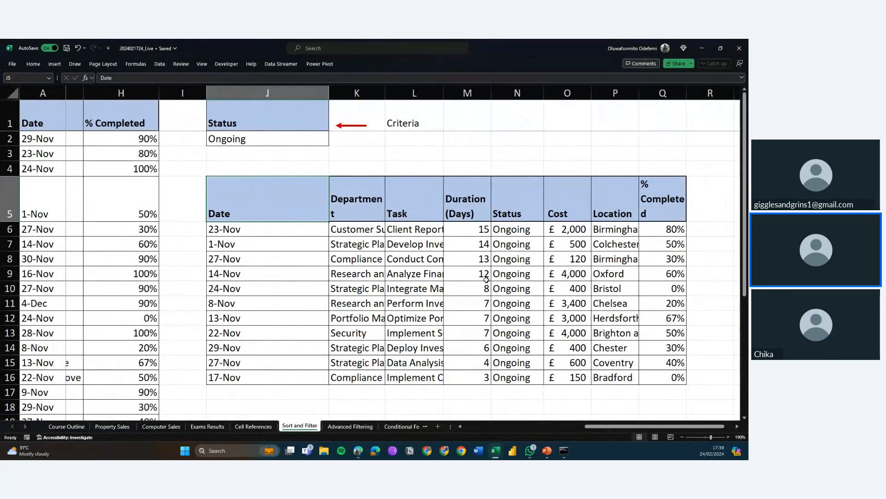
scroll(486, 279, "left", 1)
scroll(492, 278, "left", 1)
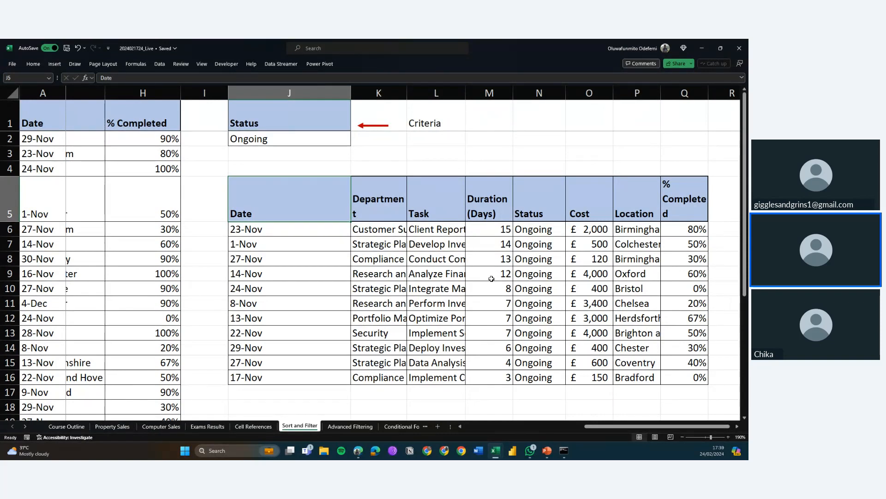
scroll(491, 278, "left", 1)
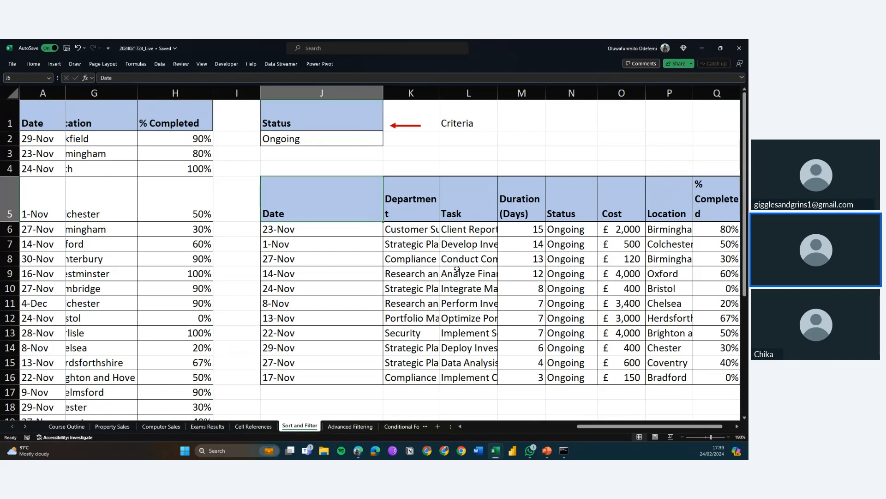
scroll(457, 269, "left", 4)
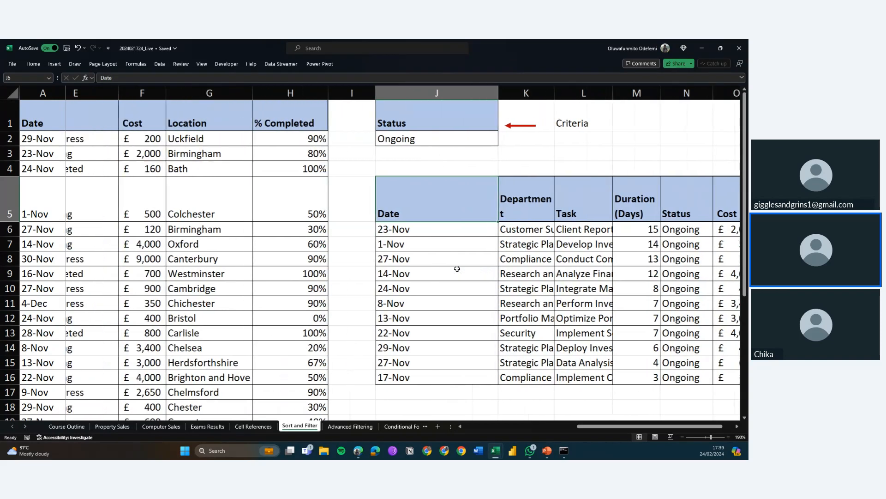
scroll(457, 269, "left", 4)
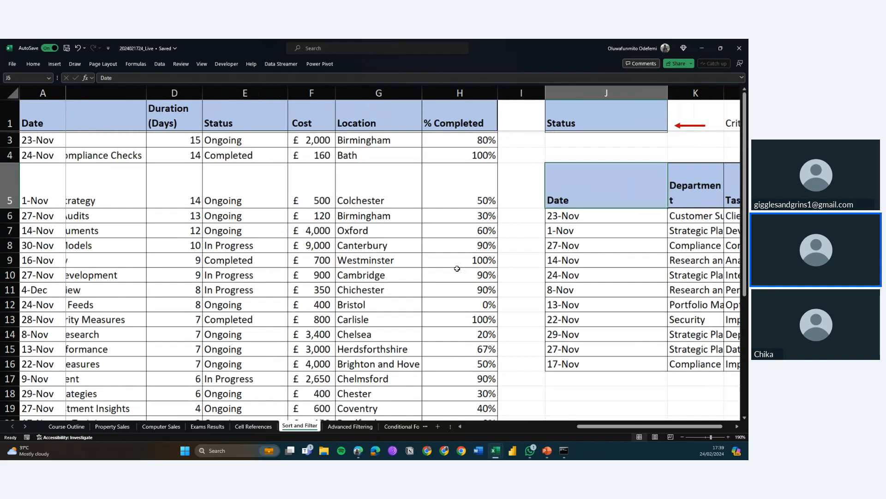
Examine the Status criteria formula in J2 and locate the cell M2 it references
left_click(616, 144)
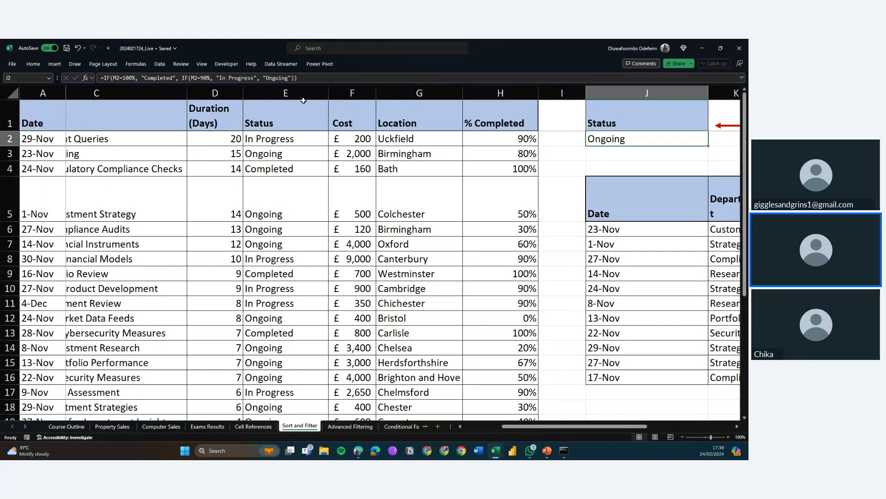
scroll(508, 258, "right", 3)
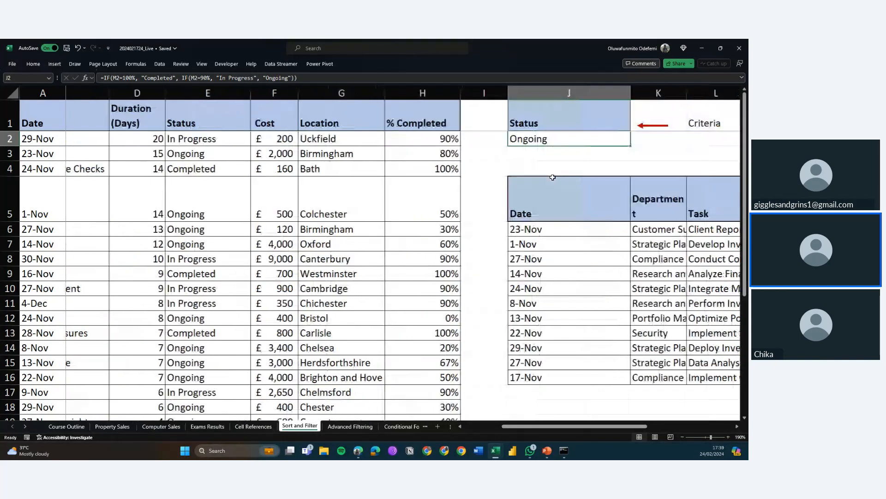
left_click(702, 136)
key("Right")
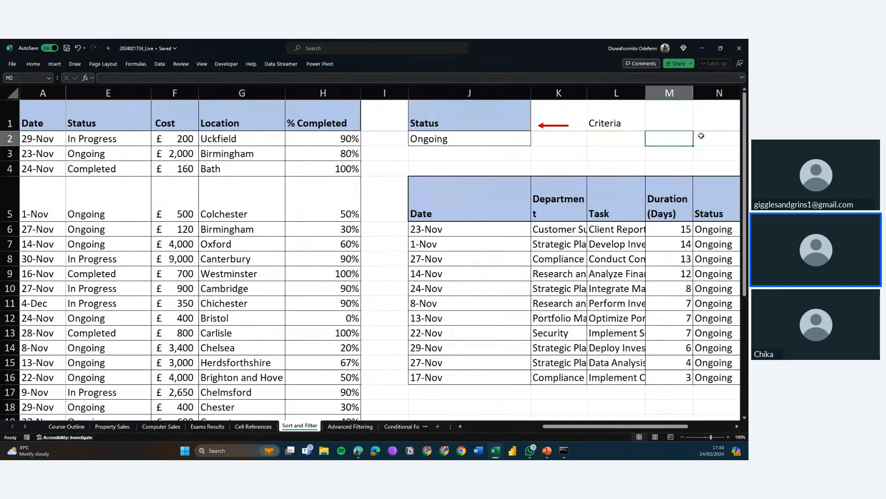
key("Right")
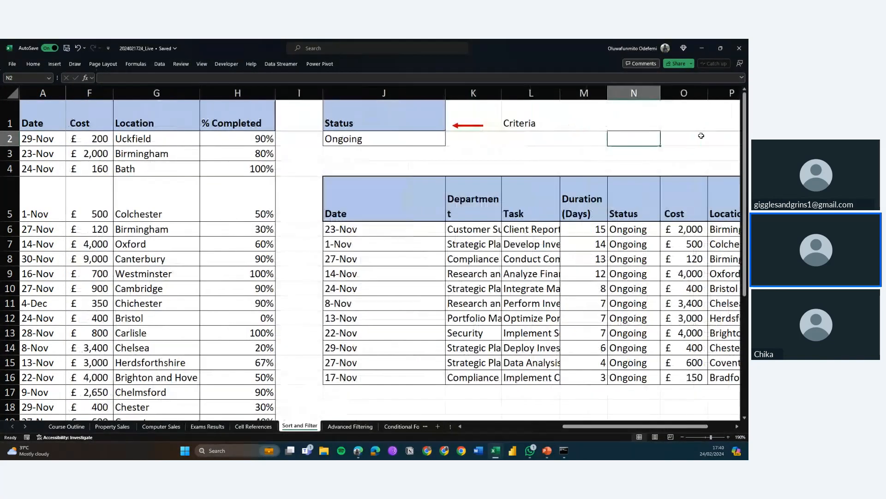
key("Left")
key("Left")
key("Left")
key("Left")
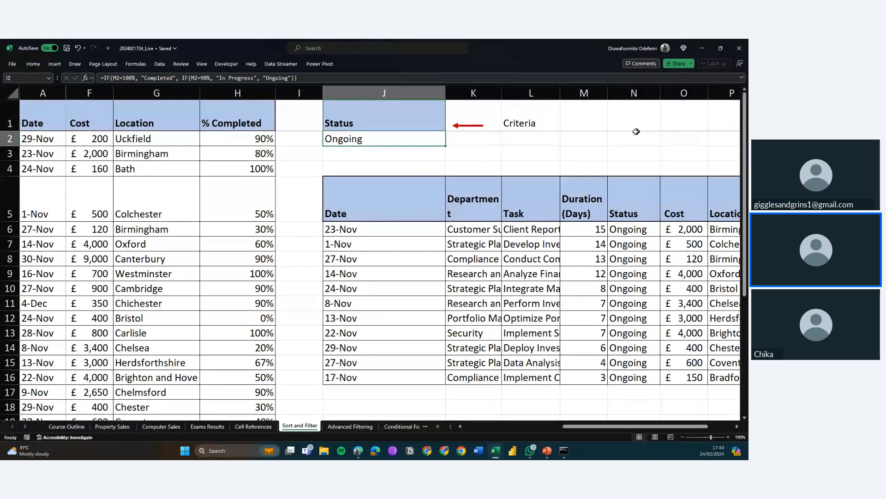
Enter 100% in cell M2, the value driving the Status criteria formula
left_click(589, 138)
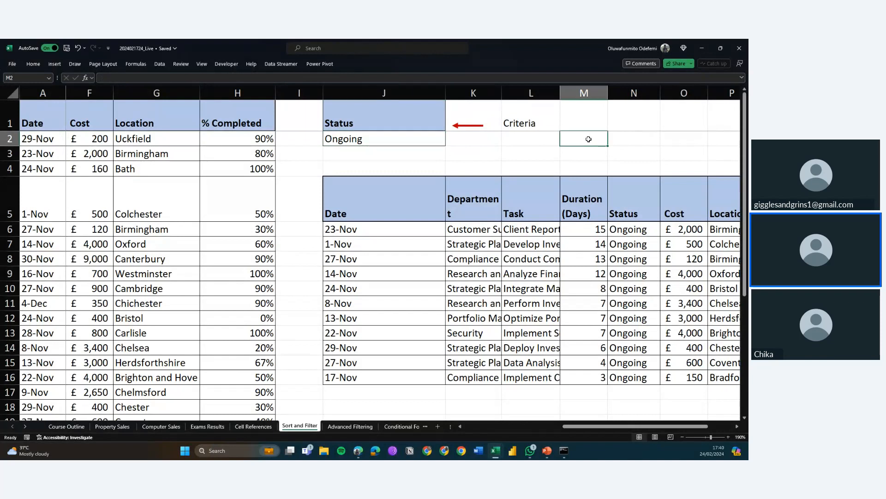
type("100")
key("Return")
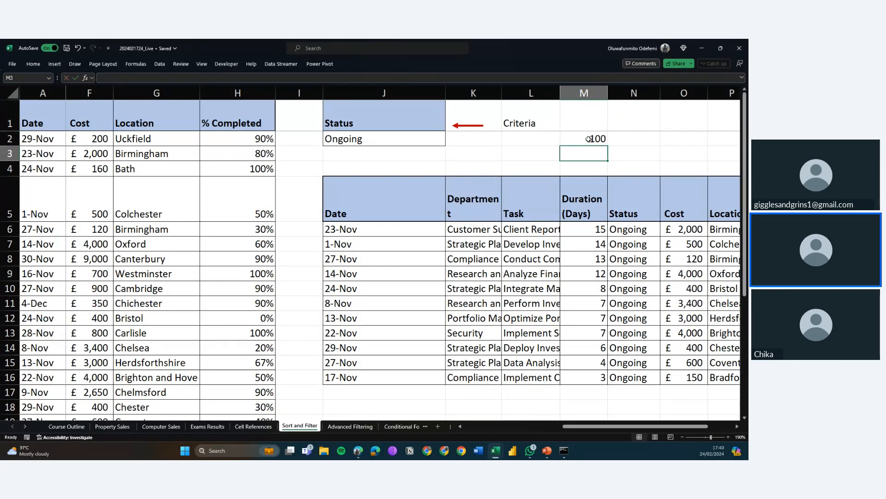
left_click(589, 138)
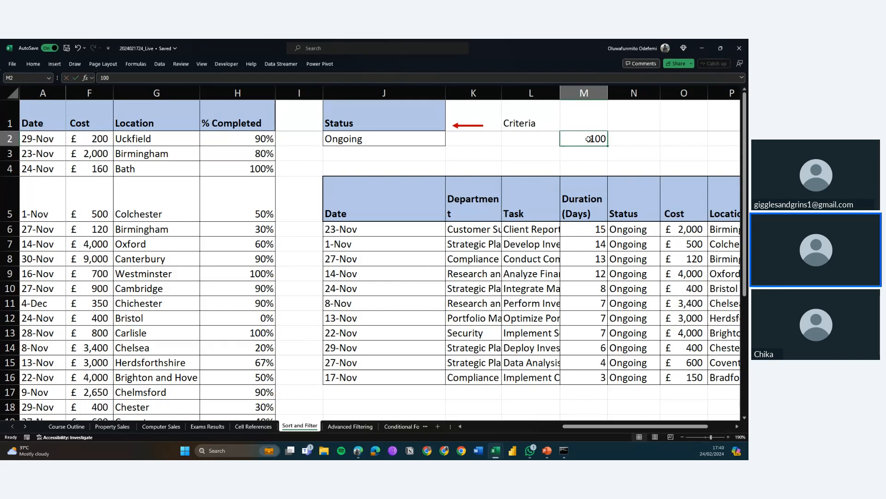
left_click(521, 79)
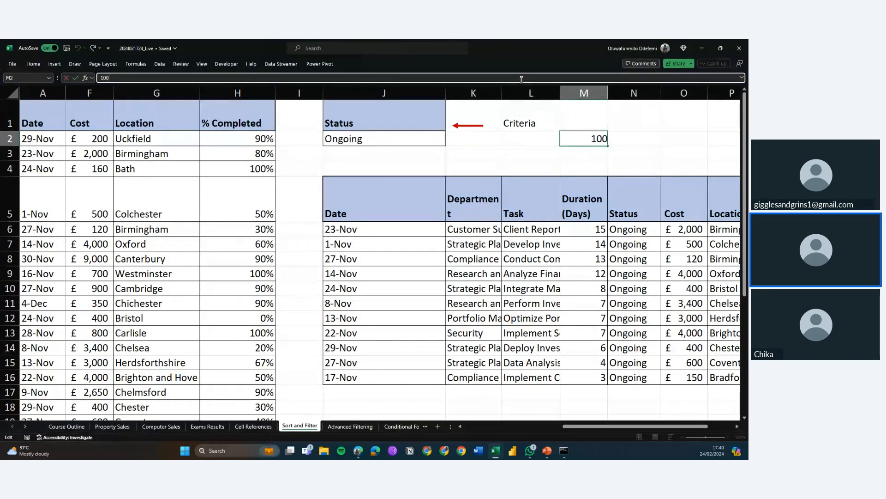
type("%")
key("Return")
key("Up")
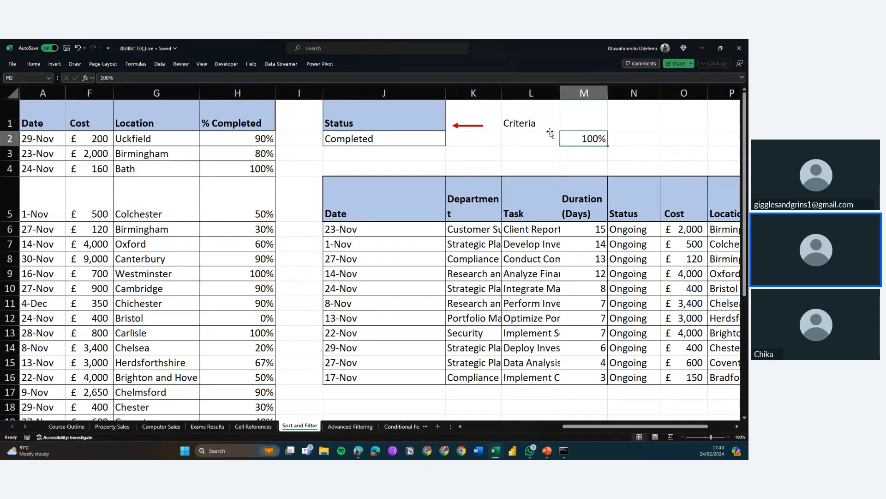
Inspect the nested IF formula of the J2 criteria cell in the formula bar without editing it
left_click(433, 139)
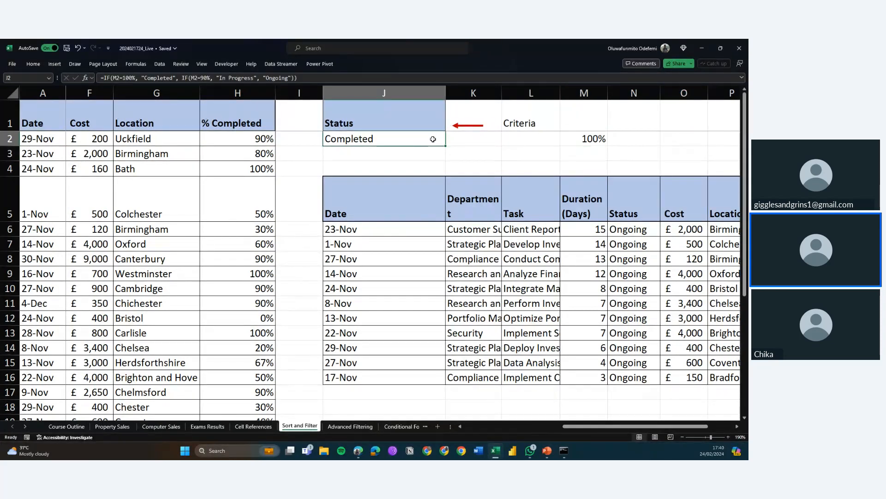
scroll(433, 139, "left", 3)
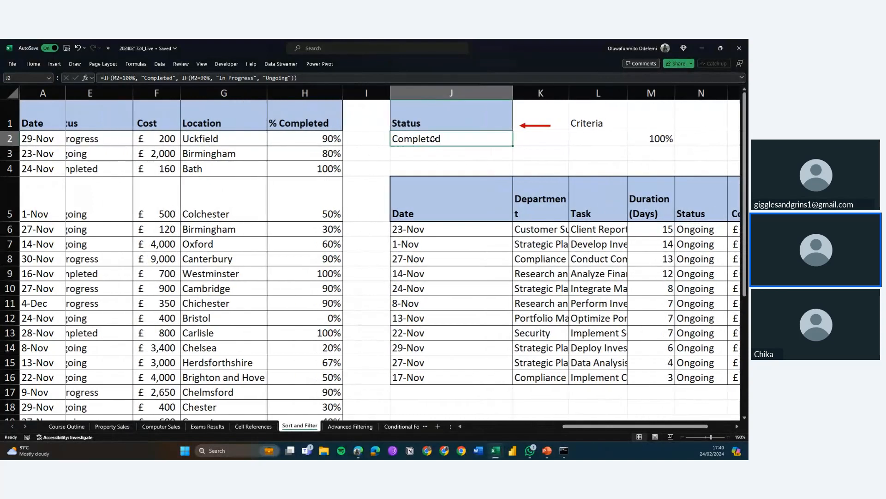
left_click(116, 79)
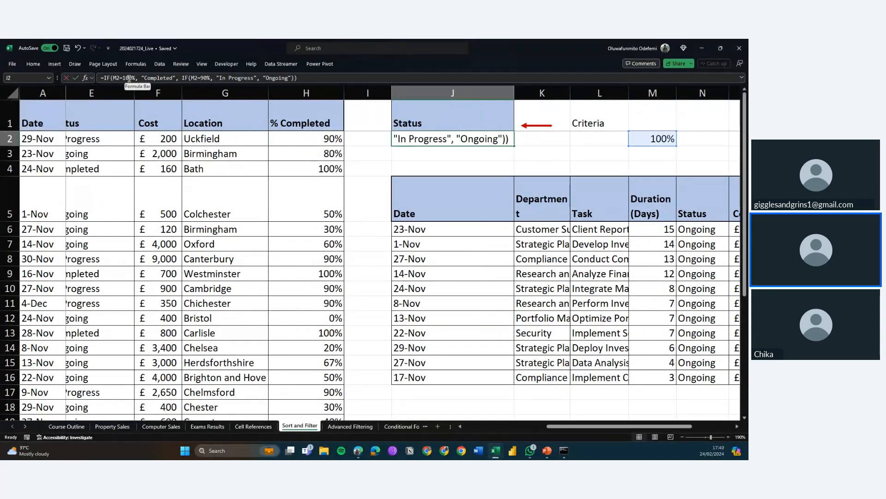
left_click(213, 78)
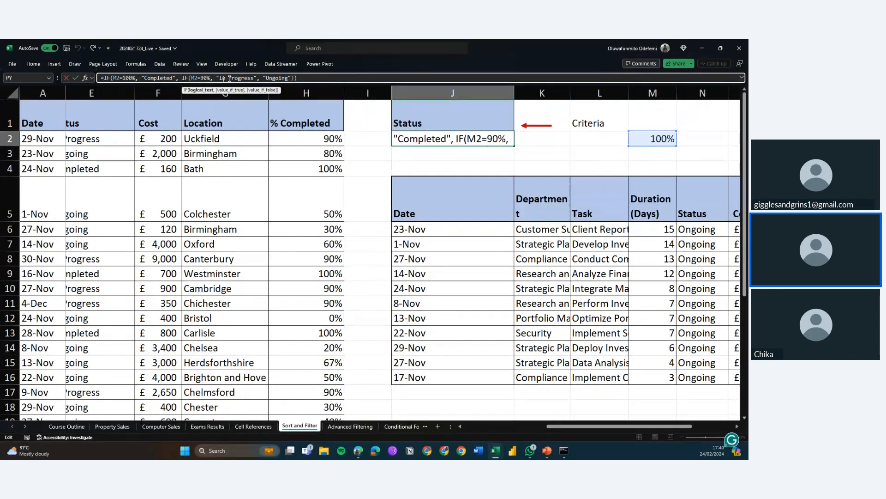
left_click(254, 78)
key("Escape")
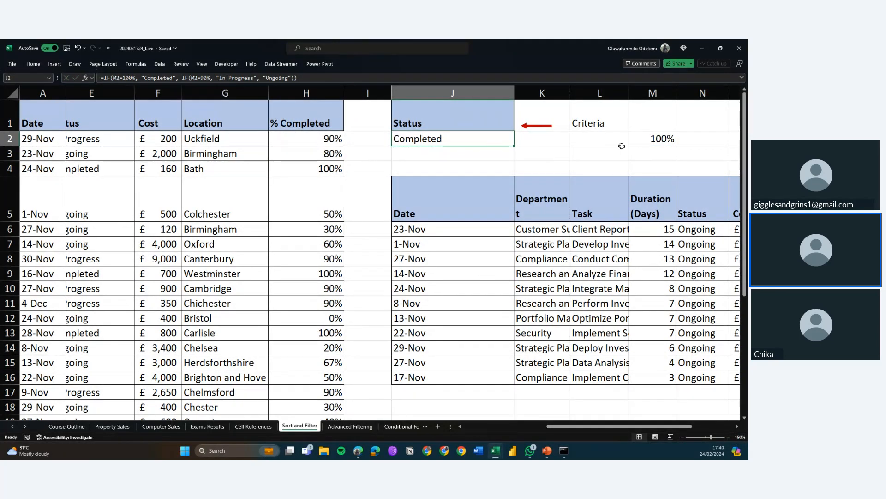
Split the worksheet window beneath the header row
left_click(646, 135)
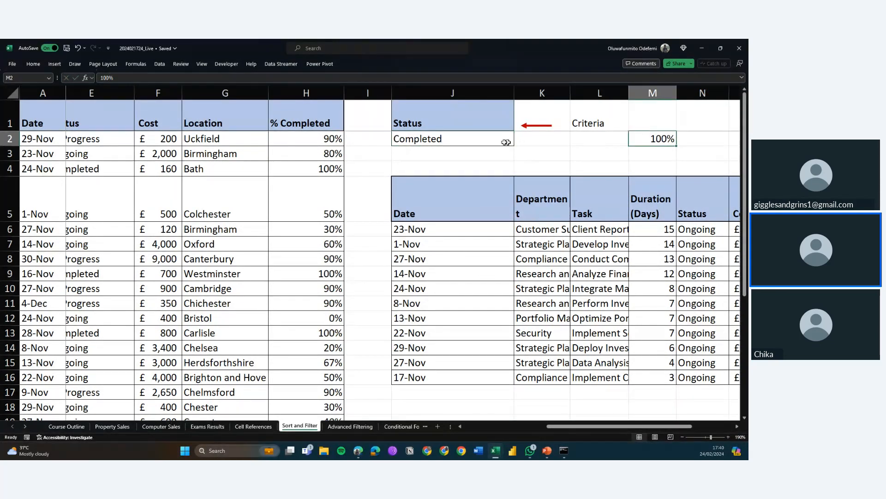
scroll(476, 138, "down", 1)
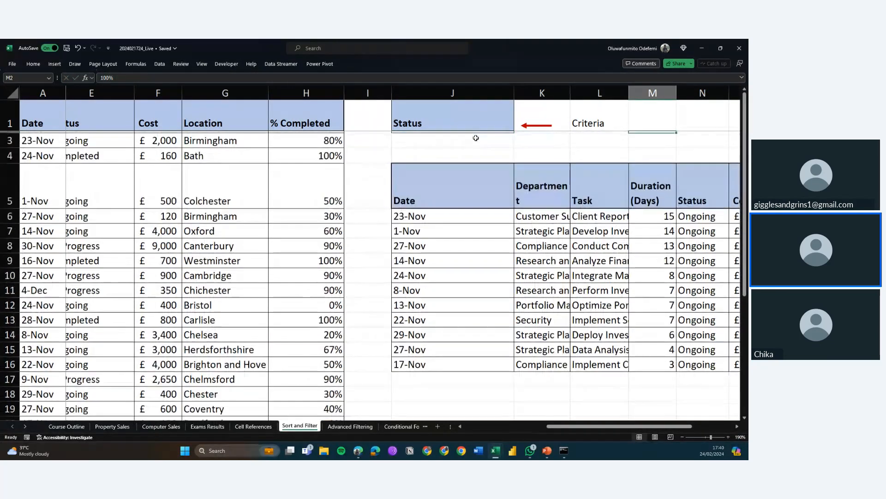
key("alt+w")
key("s")
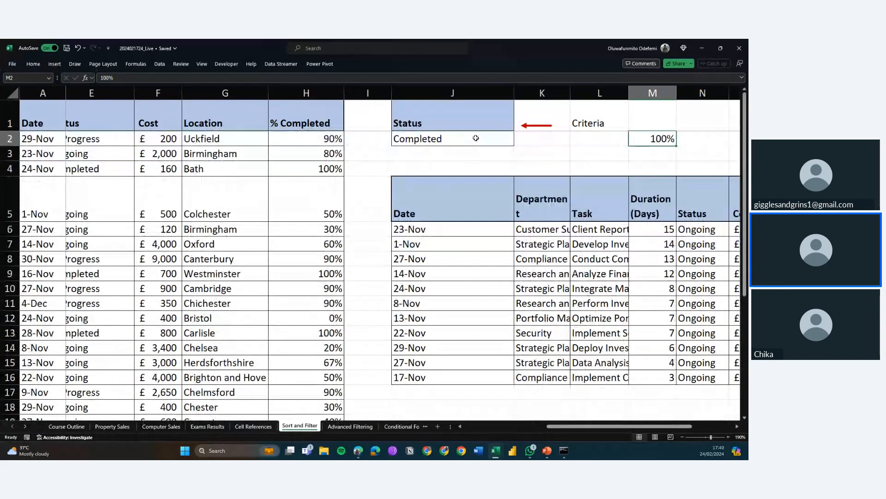
scroll(481, 168, "down", 1)
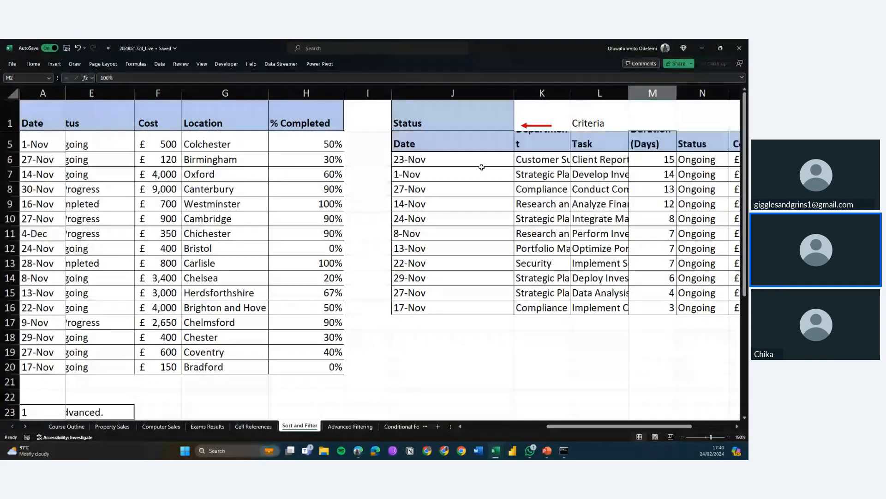
scroll(482, 167, "up", 1)
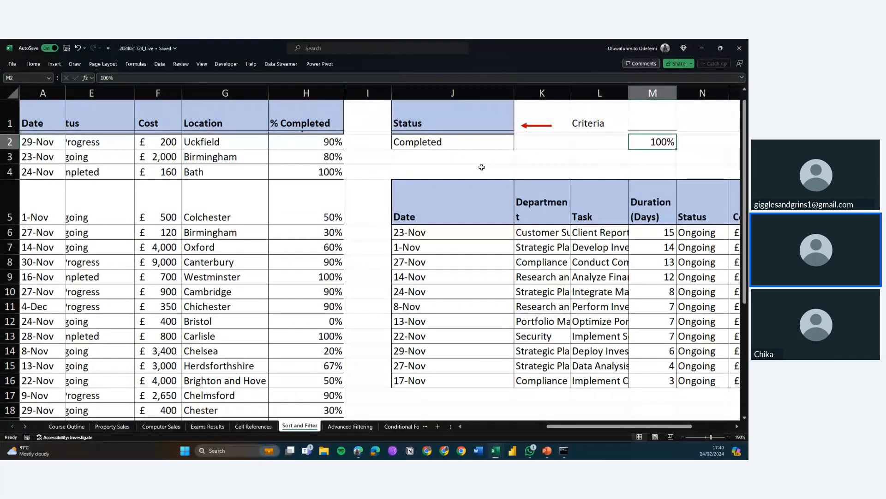
Run an Advanced Filter on $A$1:$H$20 with criteria $J$1:$J$2, copying the matching records to cell J18
left_click(159, 63)
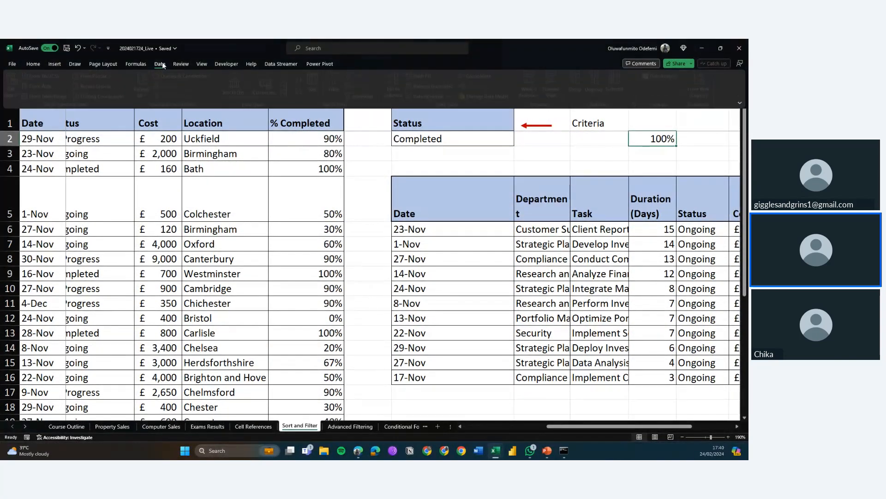
left_click(365, 97)
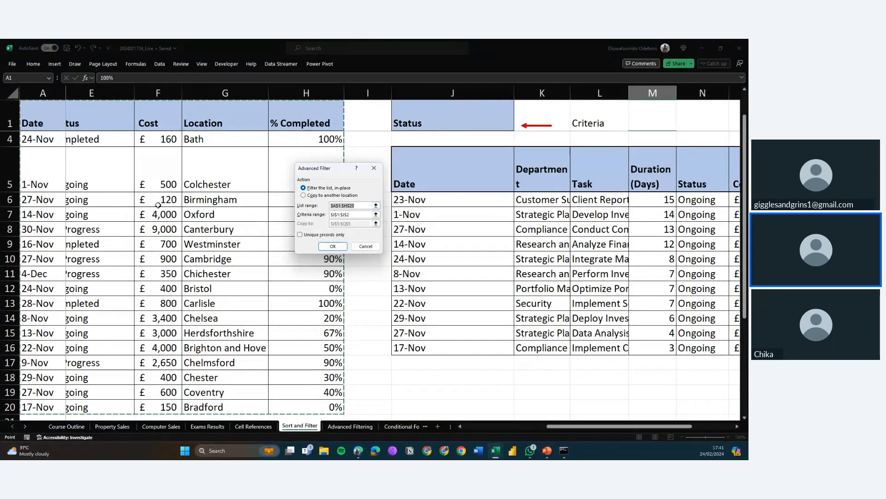
scroll(158, 205, "left", 2)
scroll(158, 205, "left", 1)
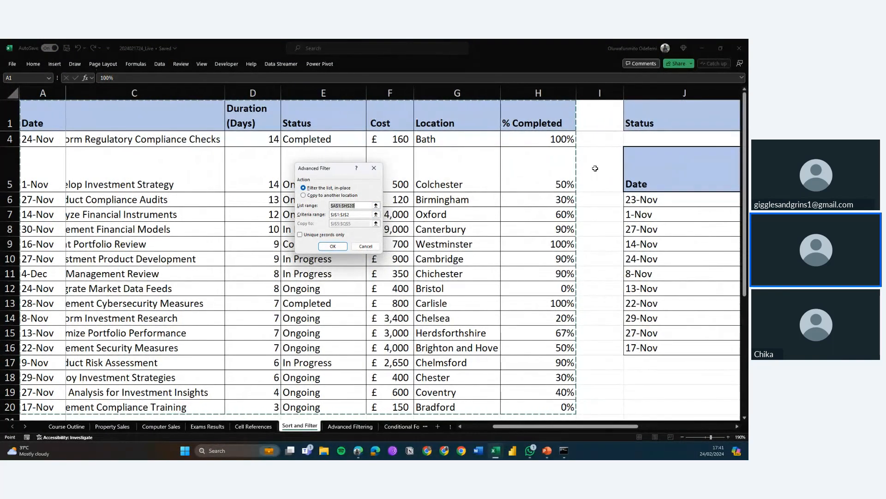
scroll(596, 168, "right", 1)
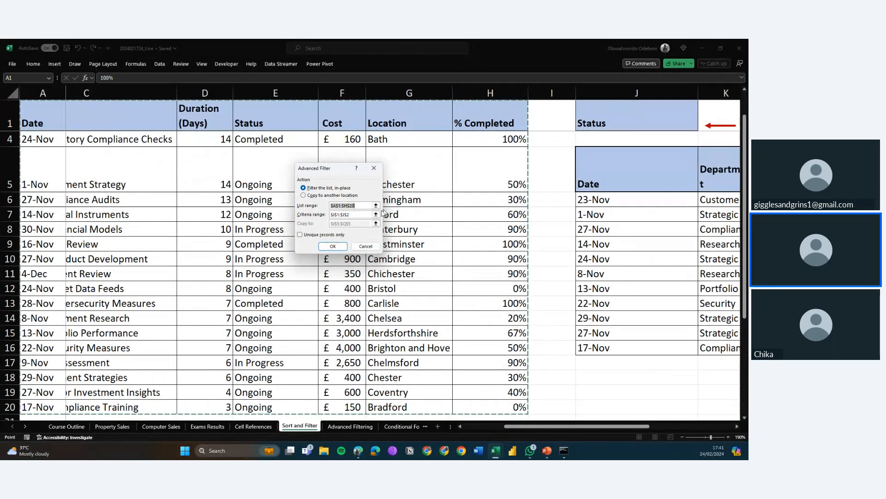
left_click(366, 215)
scroll(369, 214, "up", 1)
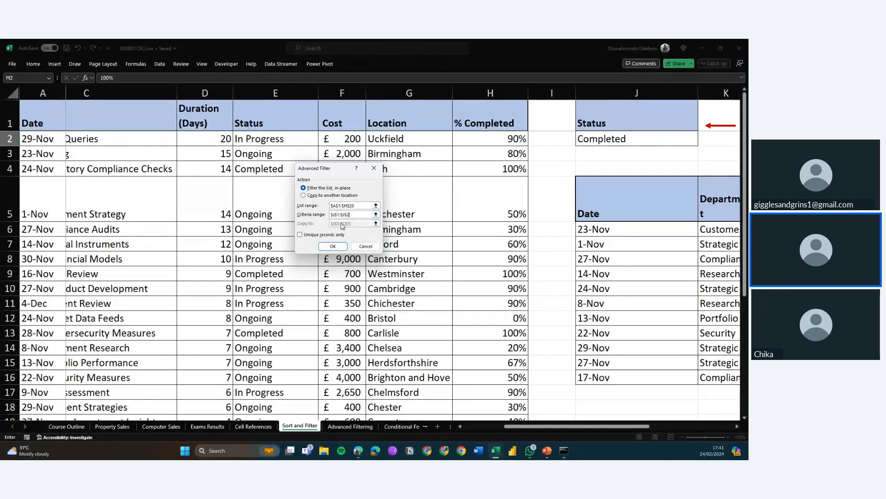
left_click(320, 196)
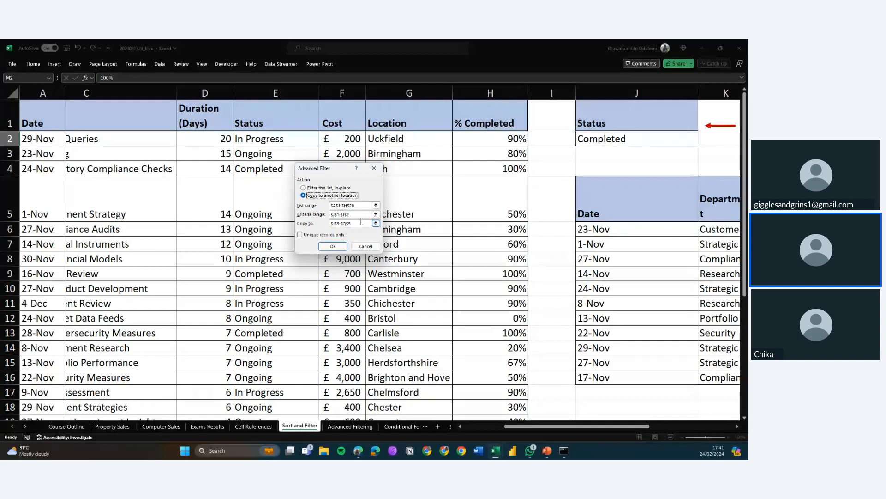
left_click(298, 225)
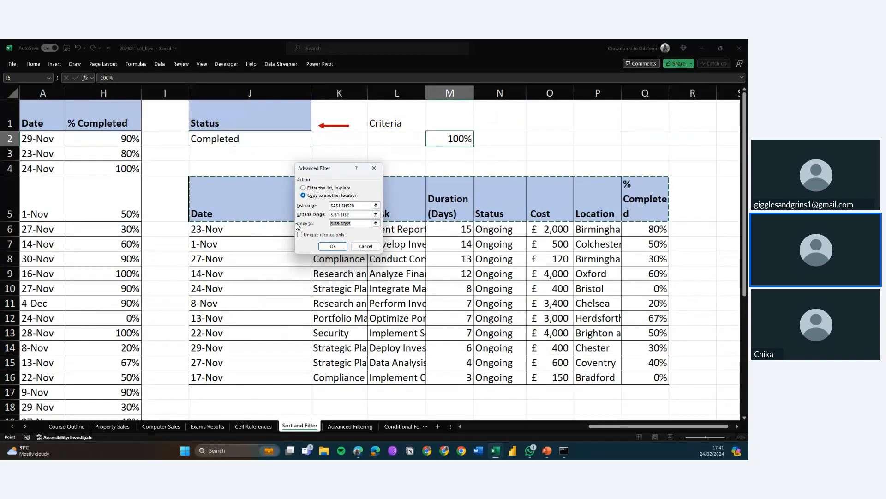
key("BackSpace")
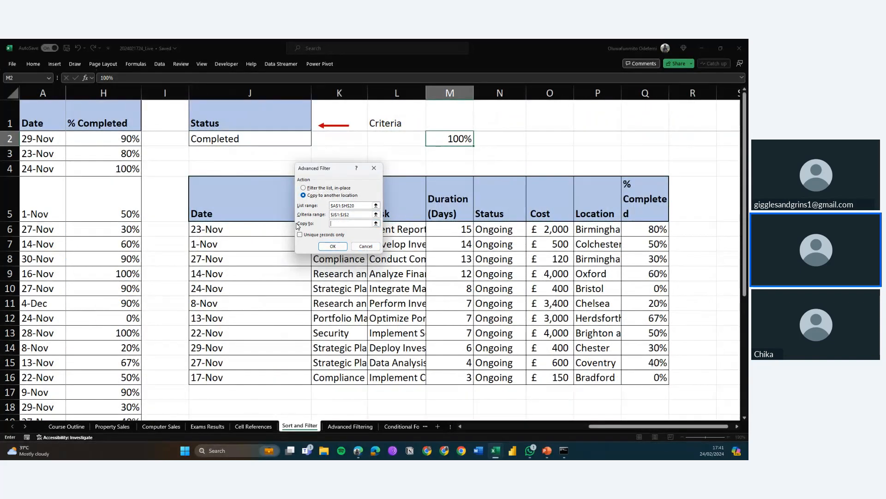
left_click(250, 405)
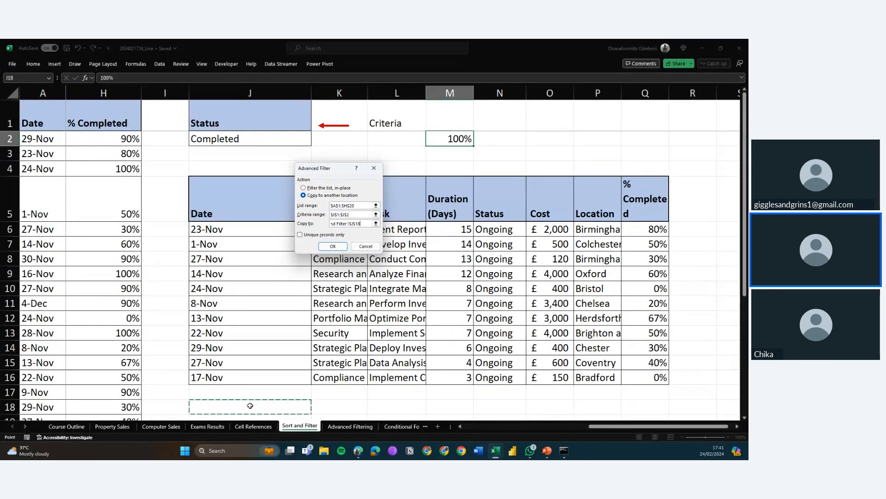
left_click(345, 247)
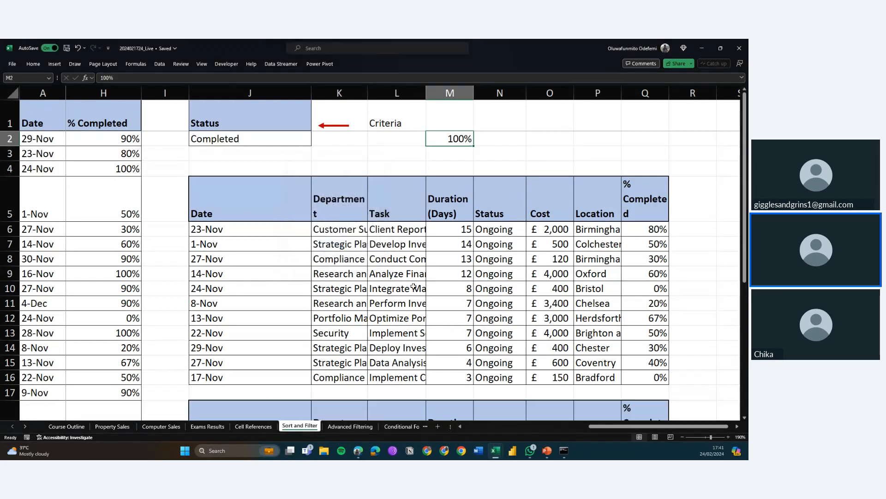
scroll(414, 286, "down", 4)
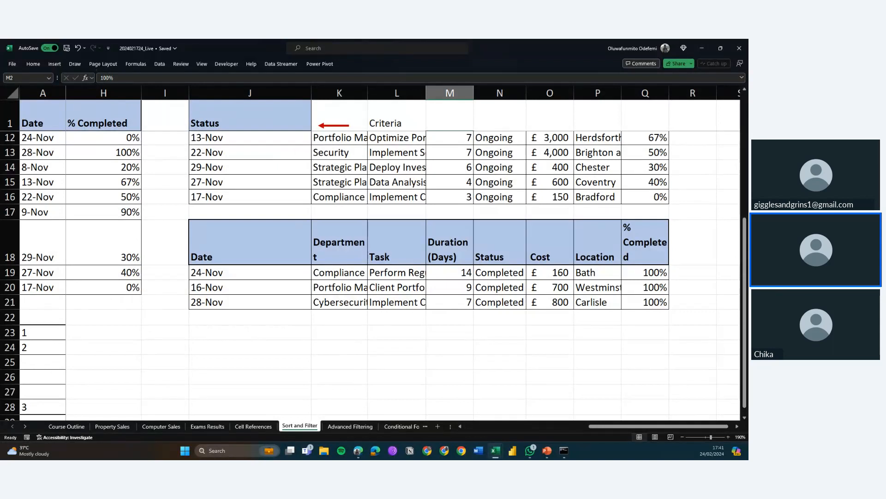
key("alt+Tab")
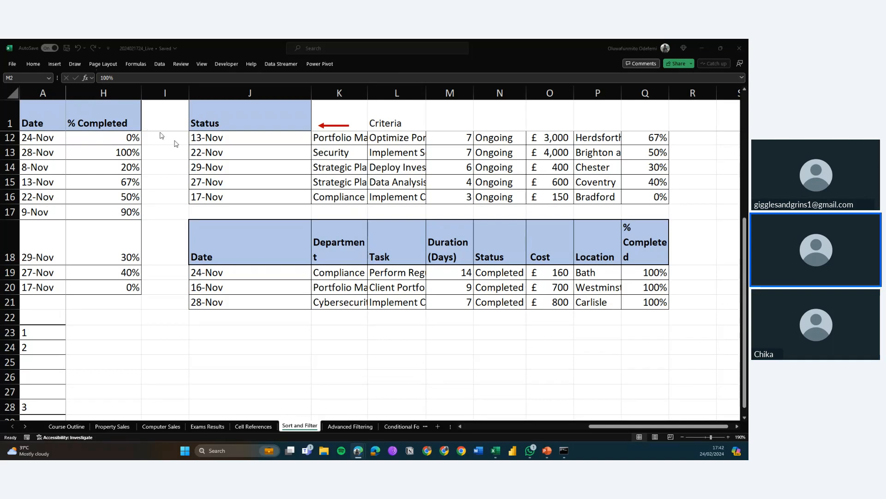
scroll(215, 200, "up", 4)
scroll(215, 203, "left", 6)
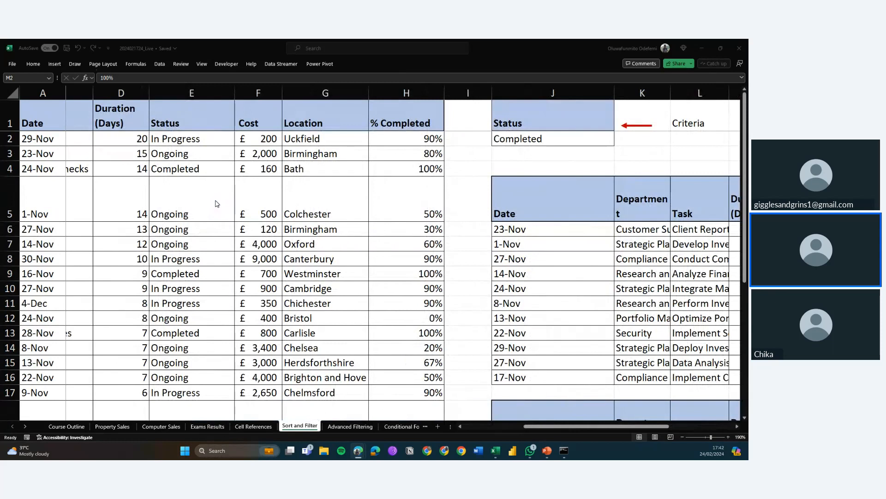
scroll(215, 203, "right", 4)
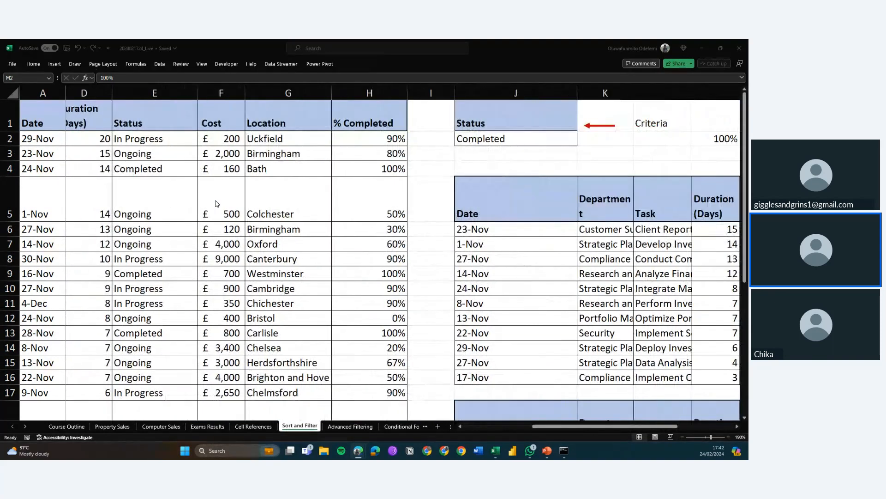
left_click(532, 196)
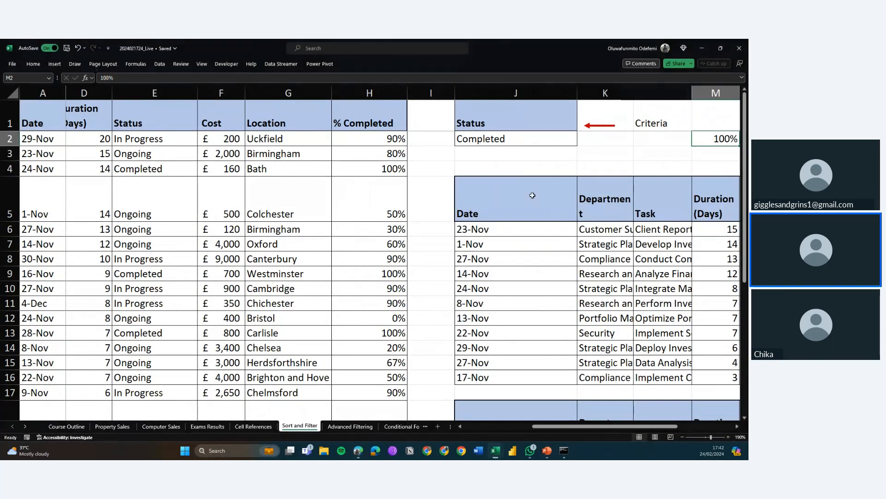
left_click(532, 195)
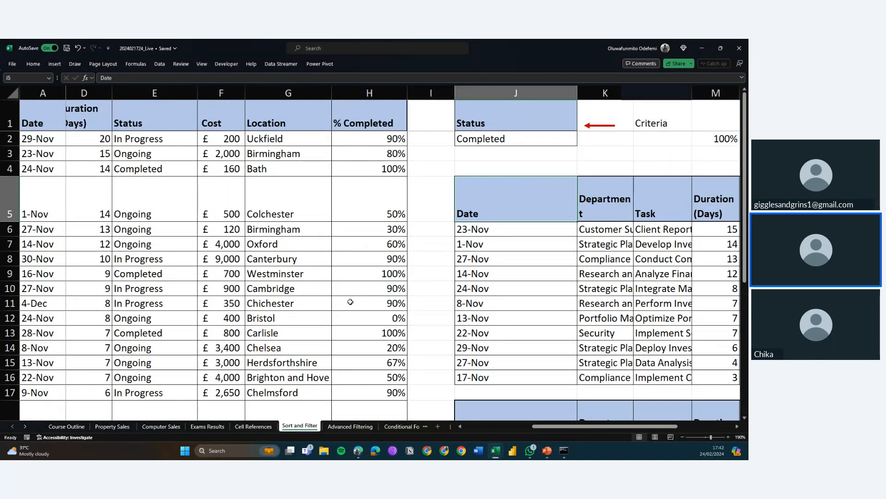
left_click(344, 429)
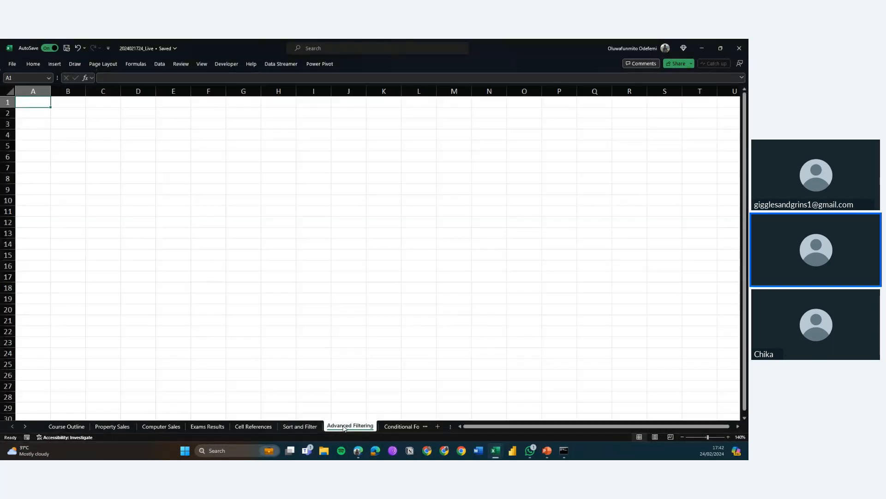
left_click(300, 427)
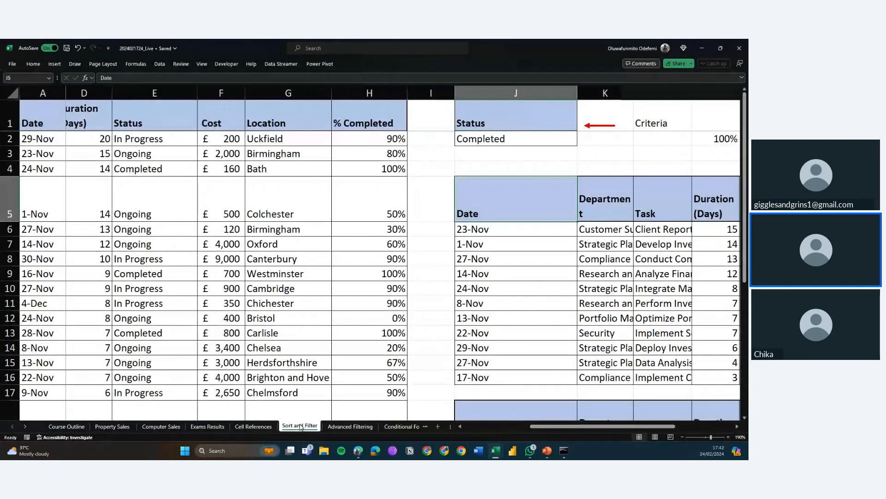
left_click(158, 65)
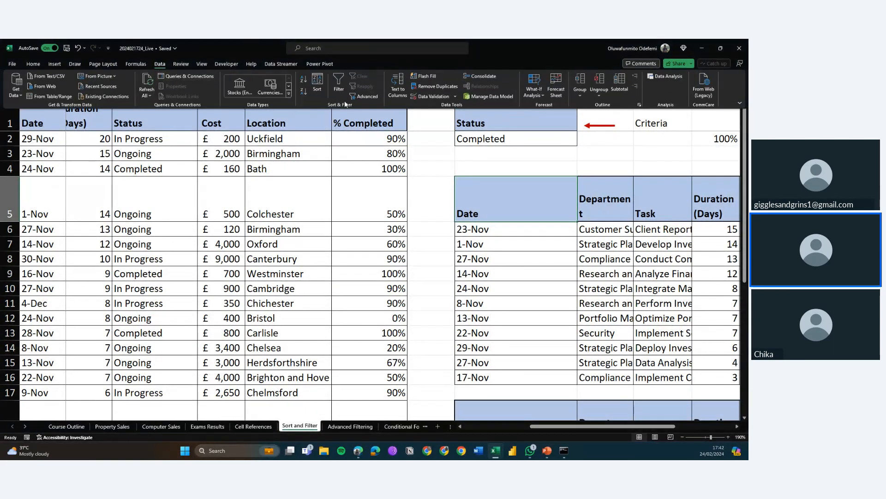
left_click(366, 96)
scroll(367, 93, "down", 2)
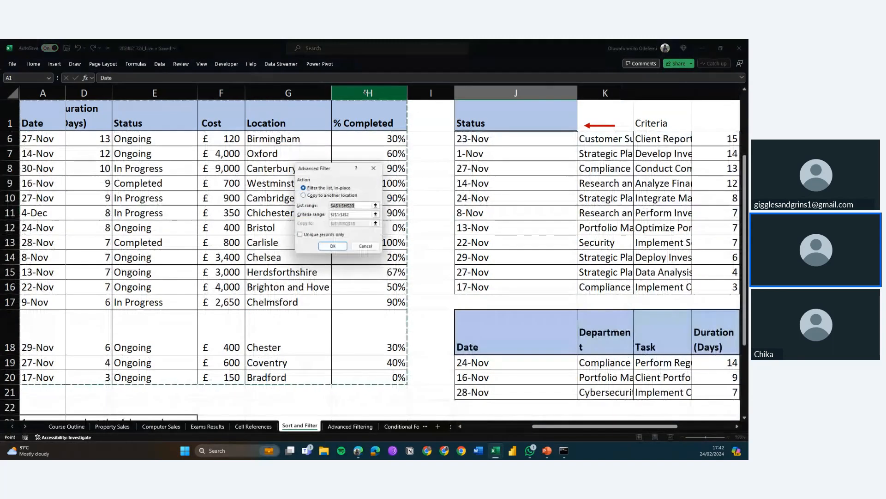
key("Escape")
scroll(505, 198, "up", 2)
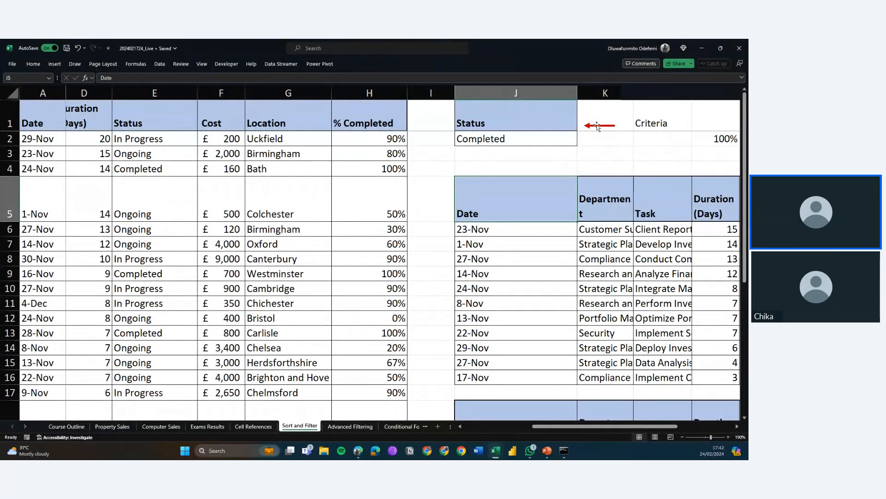
Insert a new blank column before the Status criteria column
left_click(598, 126)
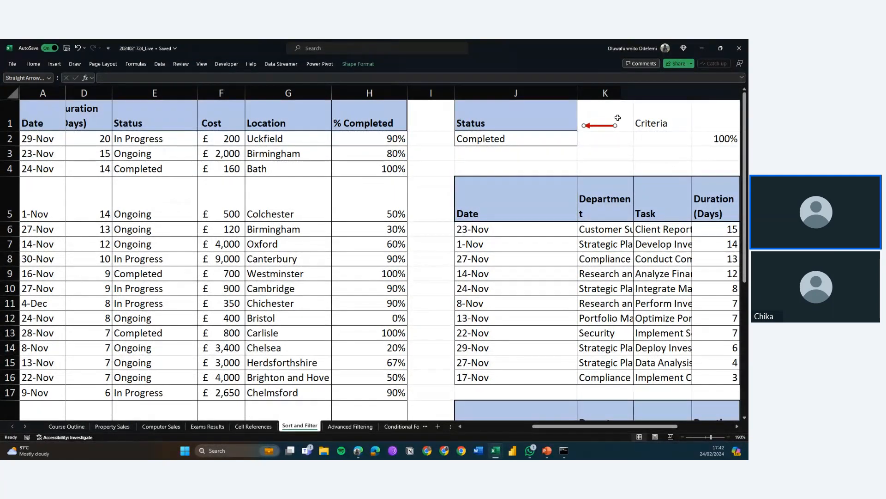
left_click(646, 121)
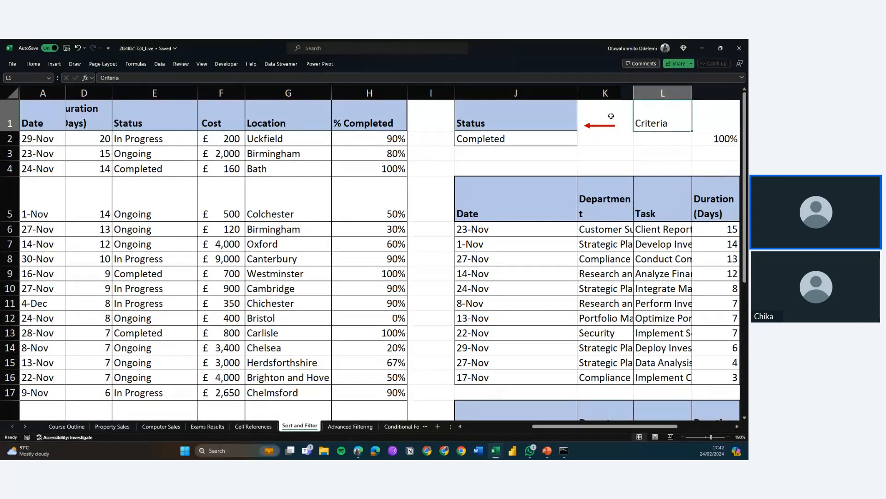
left_click(601, 127)
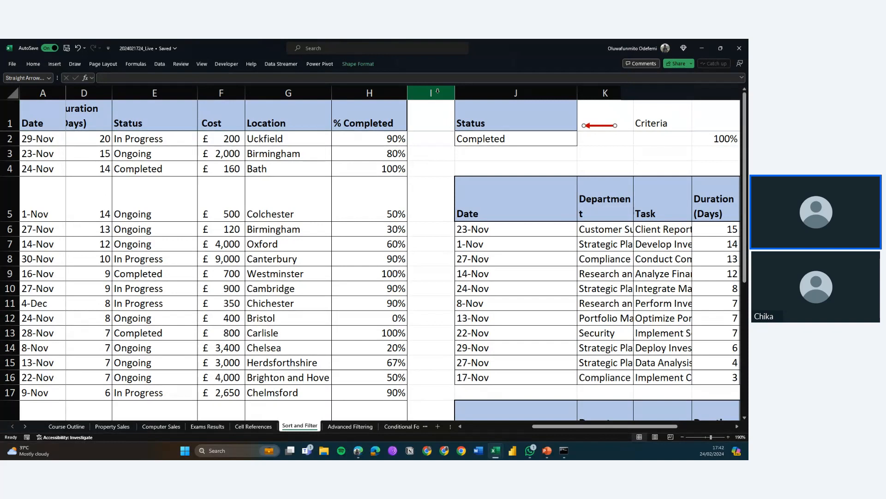
left_click(436, 94)
right_click(436, 93)
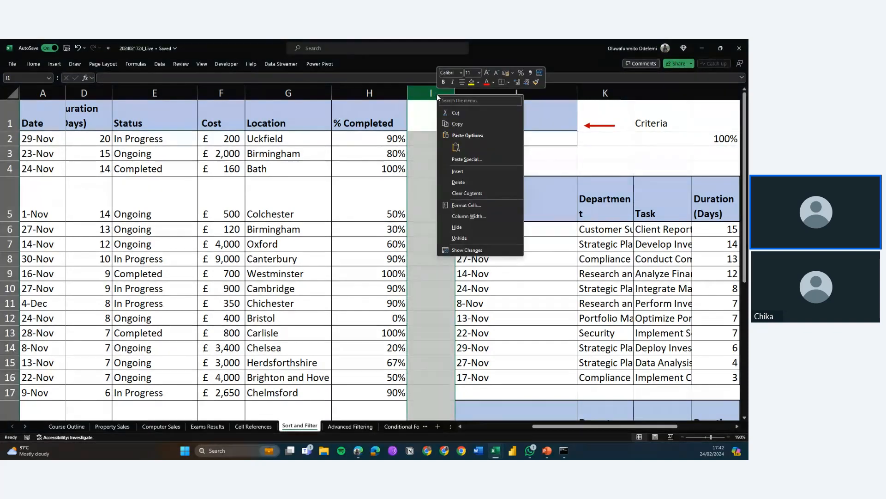
left_click(463, 171)
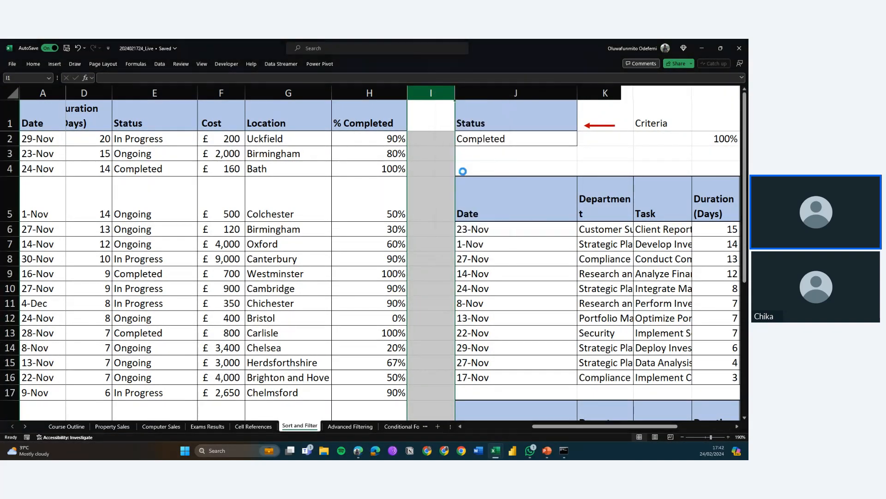
Copy the Duration (Days) header from D1 into J1 as an additional criteria heading
left_click(510, 116)
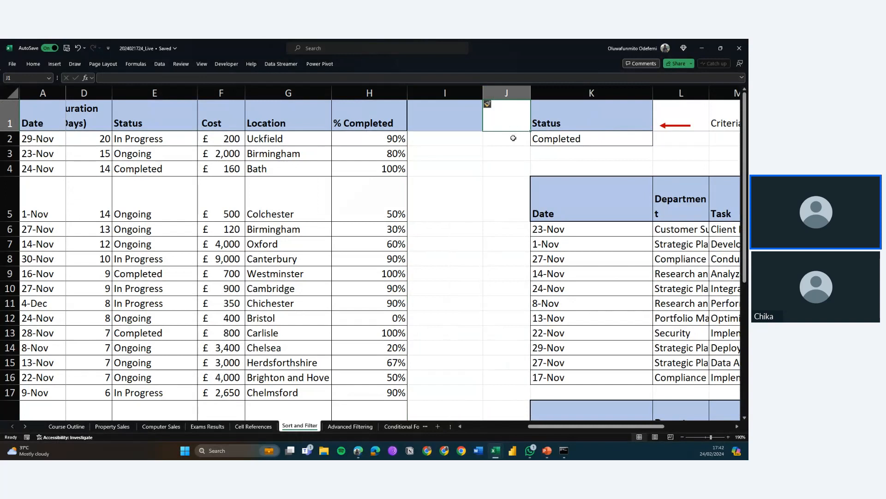
key("Left")
key("Left")
key("Left")
key("Left")
key("Left")
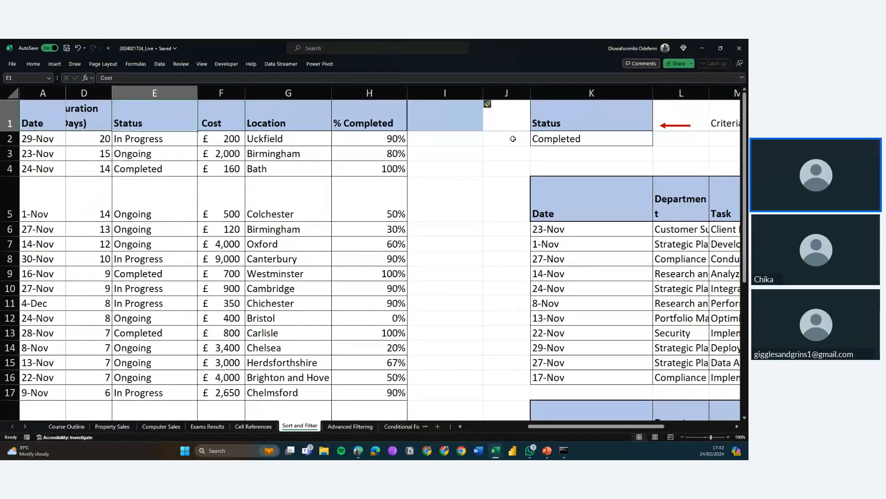
key("Left")
key("Left")
key("Left")
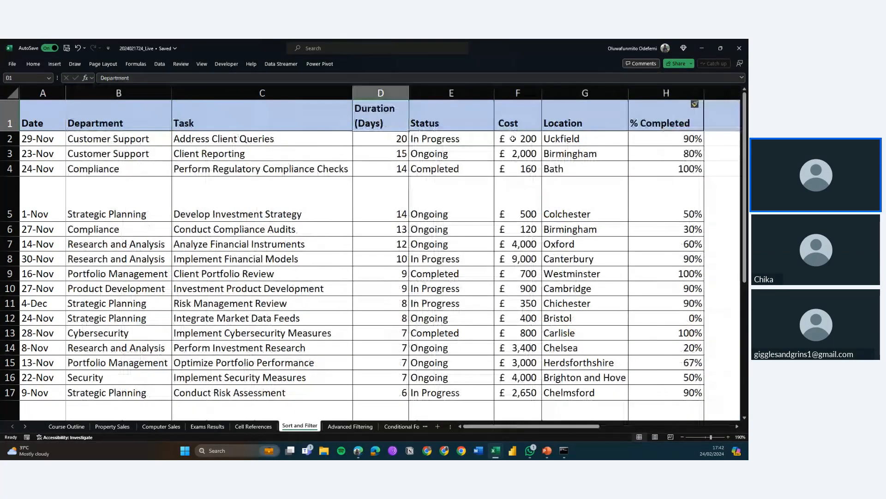
key("Right")
key("Right")
key("Right")
key("Right")
key("Right")
key("Right")
key("Right")
key("Right")
key("Right")
key("Right")
key("Right")
key("Right")
key("Left")
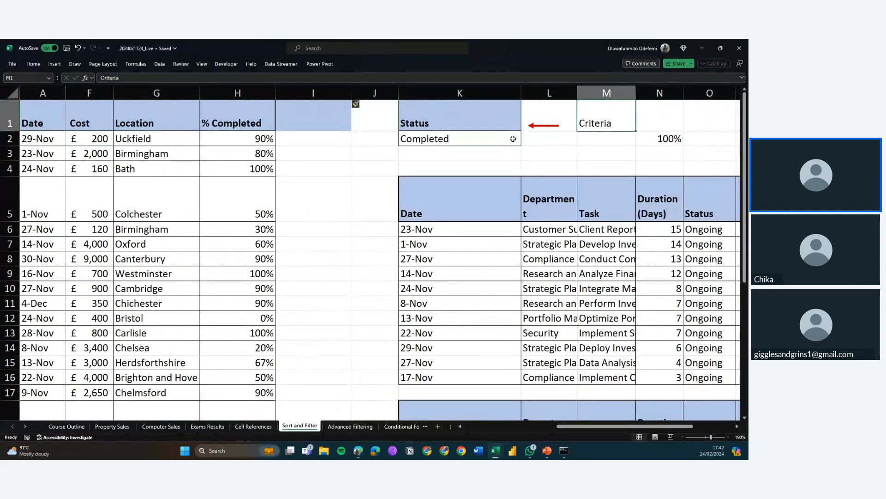
key("Left")
key("Left")
key("Left")
key("Left")
key("Left")
key("Left")
key("Left")
key("Left")
key("Left")
key("Left")
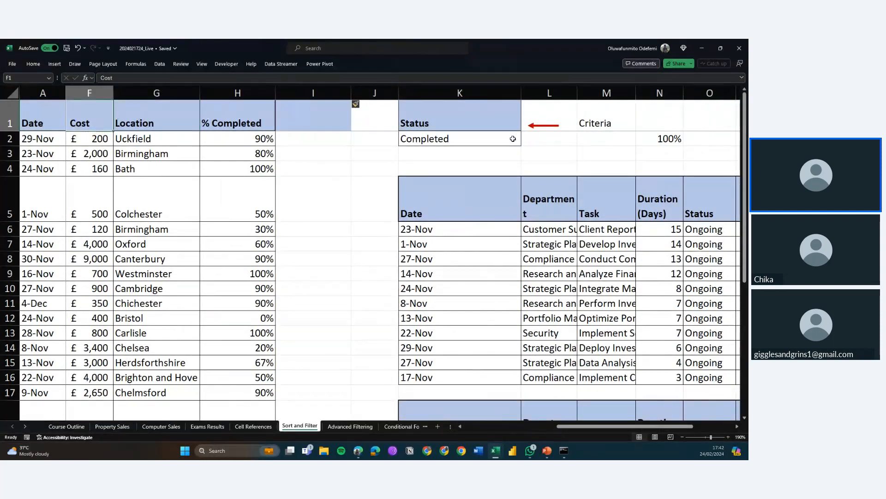
key("Right")
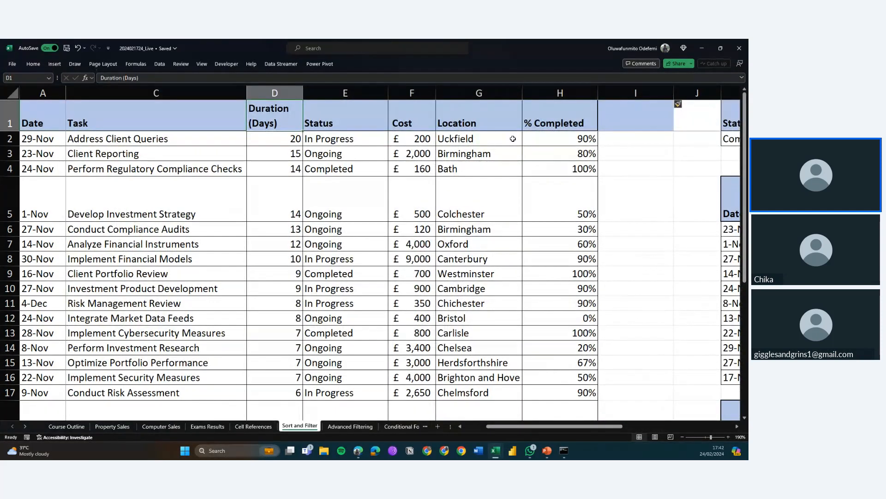
key("Right")
key("Right")
key("Right")
key("Right")
key("Right")
key("Right")
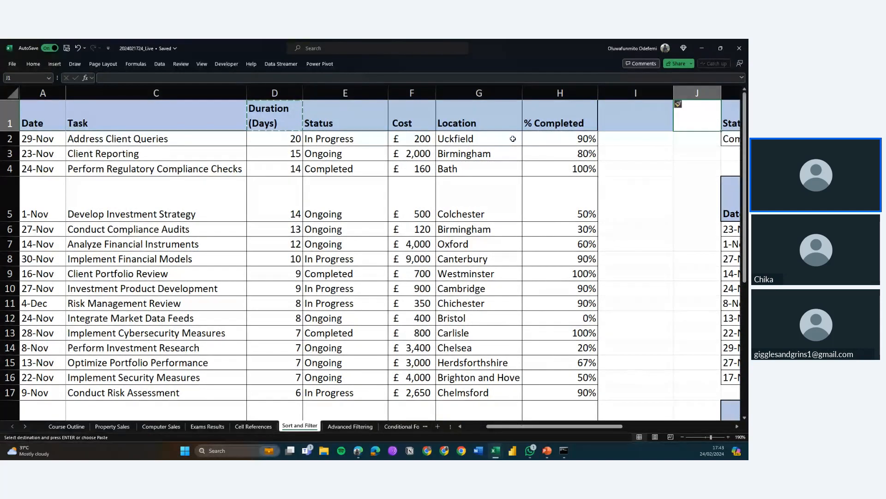
type("Duration (Days)")
Enter the criterion "< 10" beneath the Duration (Days) criteria heading in J2
key("Down")
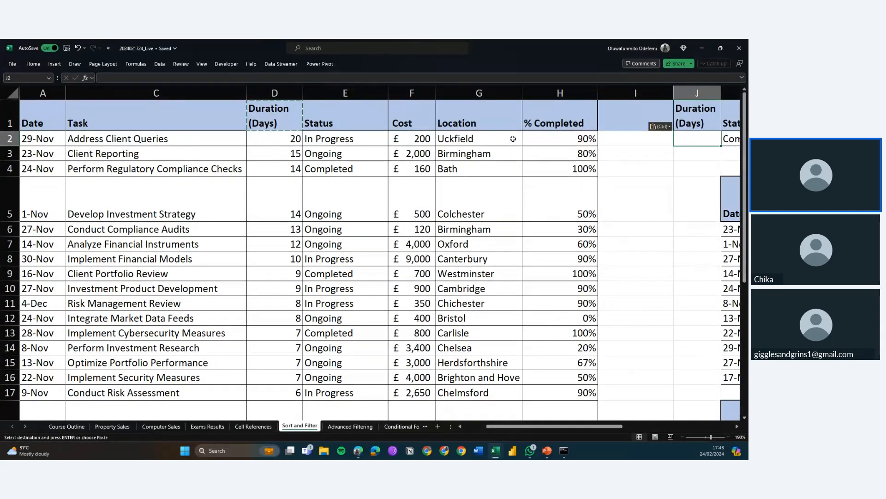
type("<")
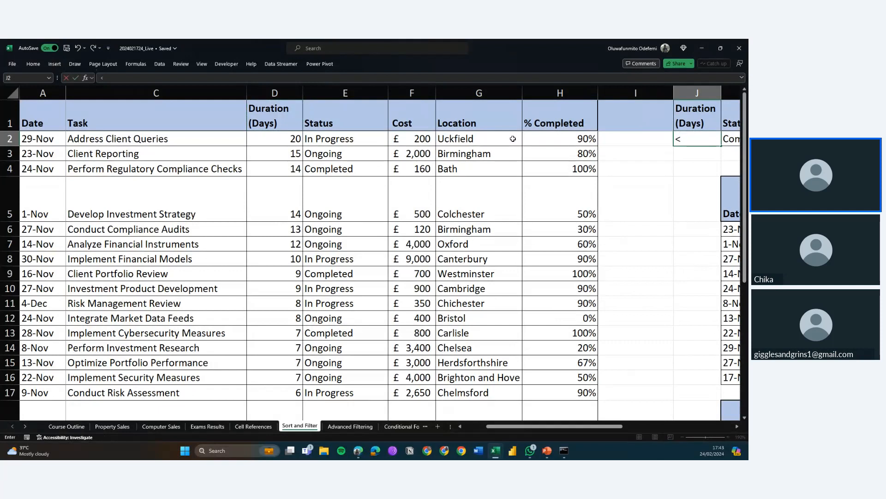
type(" 10")
key("Return")
key("Return")
key("Up")
key("Up")
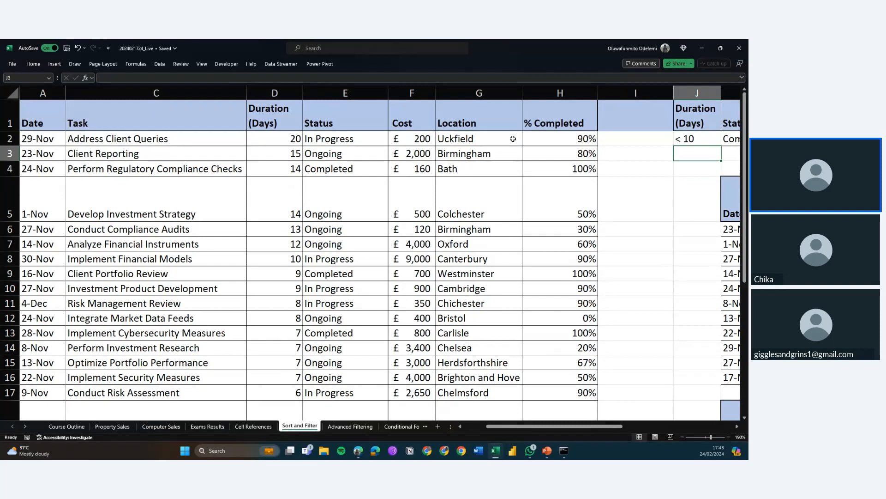
key("Right")
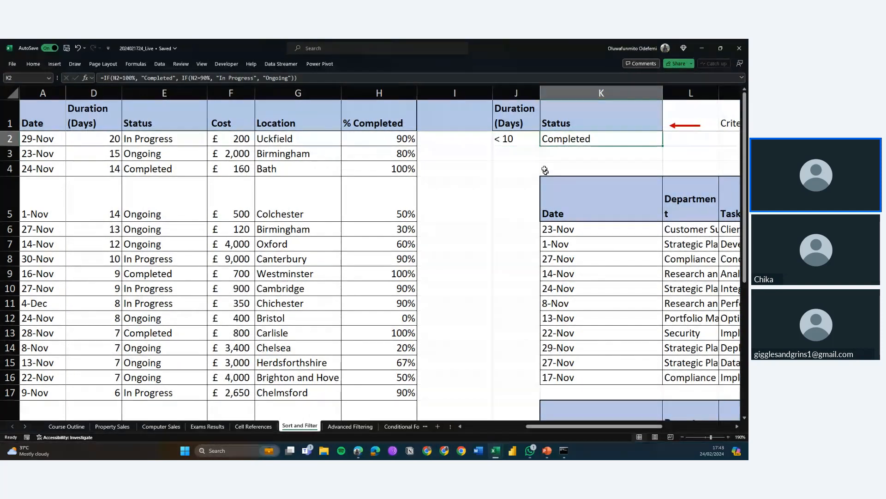
left_click(529, 156)
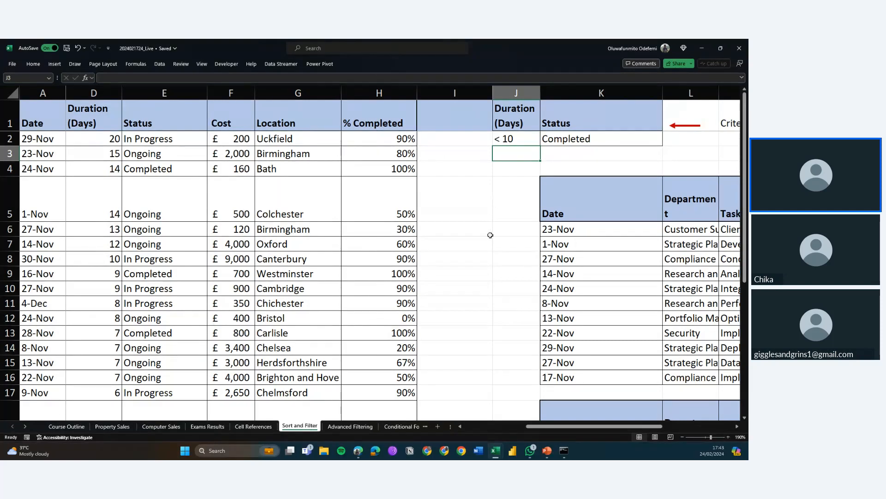
scroll(489, 234, "down", 1)
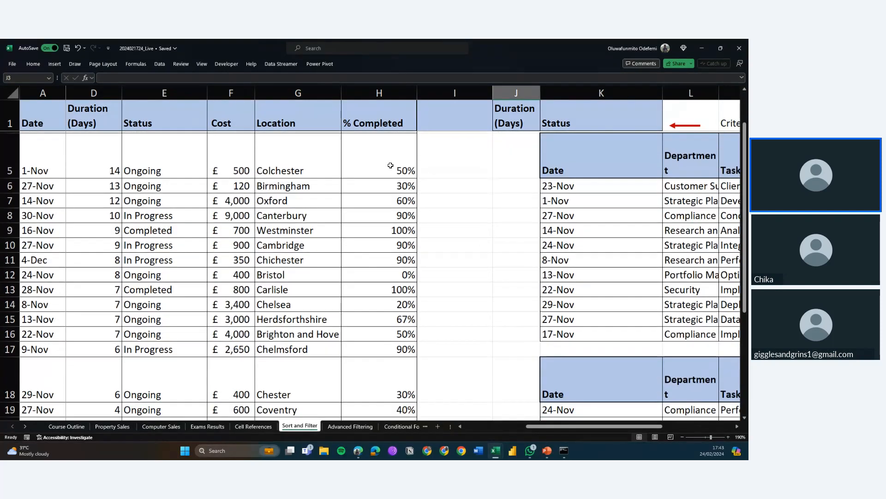
scroll(391, 165, "up", 1)
left_click_drag(236, 244, 236, 214)
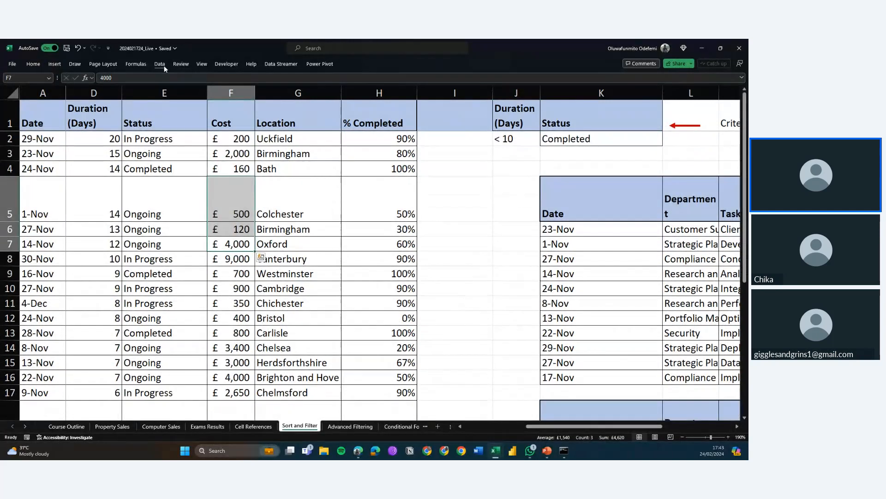
Try to run an Advanced Filter with criteria J1:K2, copying the results to the Advanced Filtering sheet while Sort and Filter is active
left_click(160, 64)
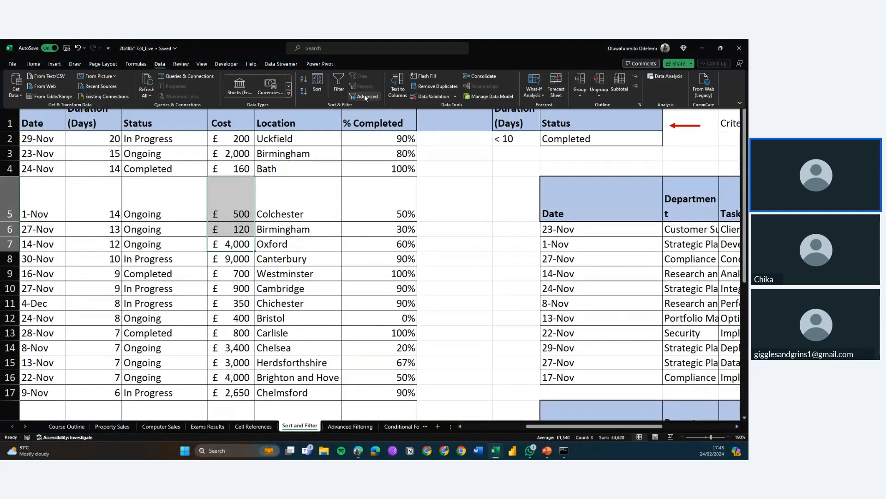
left_click(364, 96)
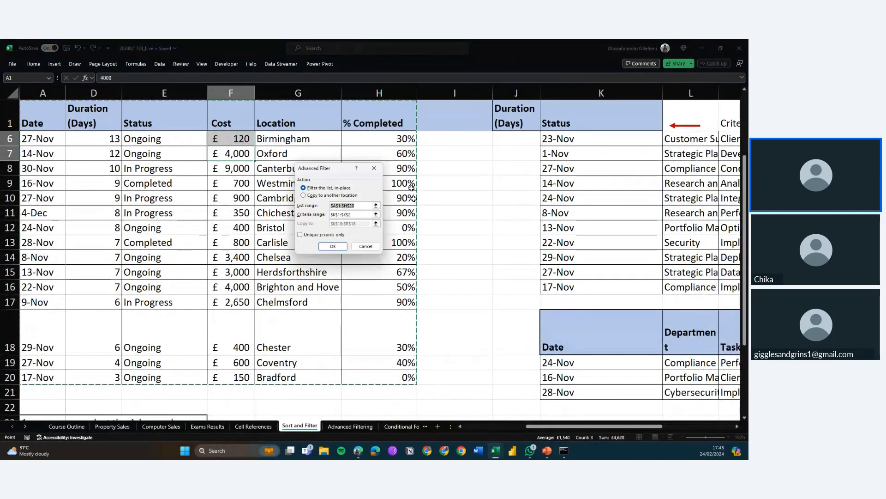
scroll(467, 202, "up", 2)
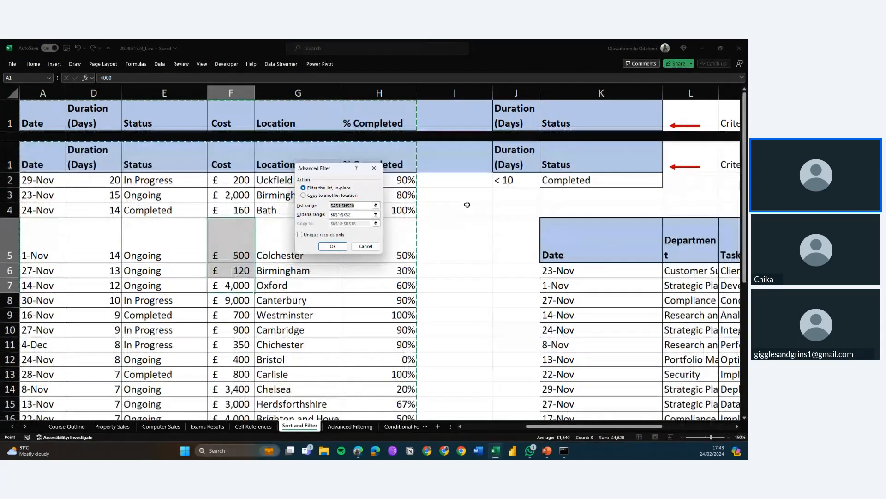
left_click(363, 215)
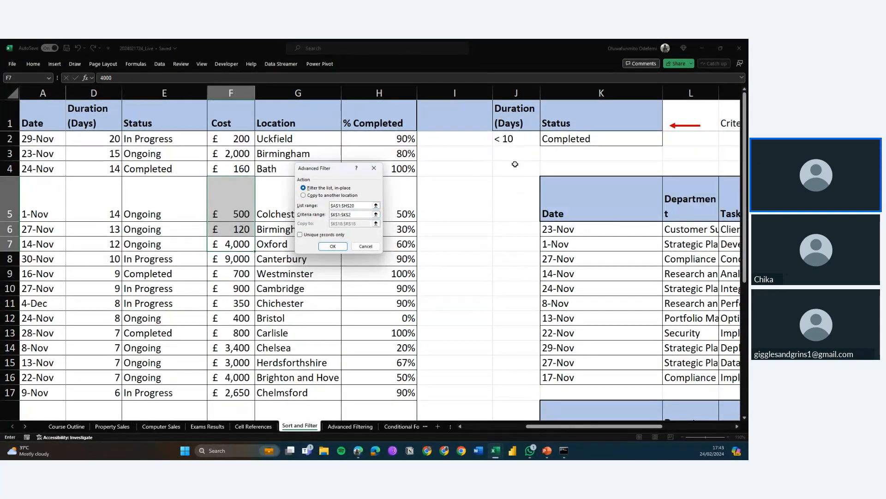
scroll(545, 184, "up", 2)
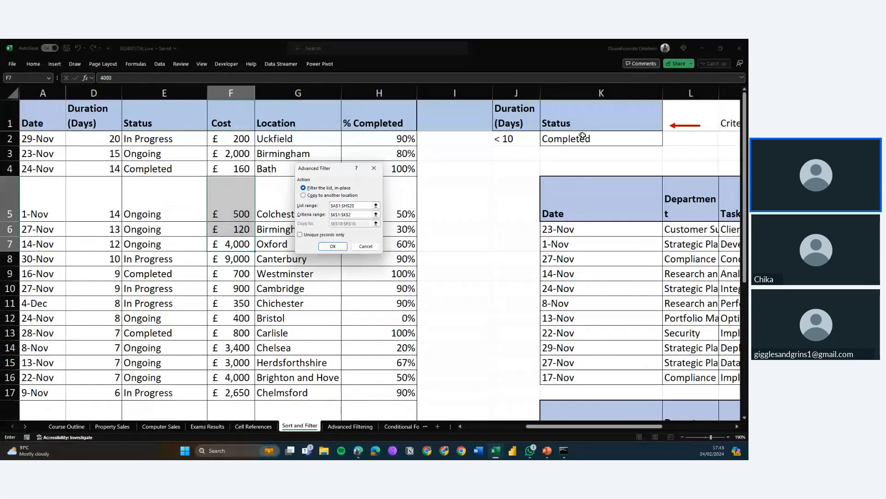
left_click_drag(583, 135, 513, 118)
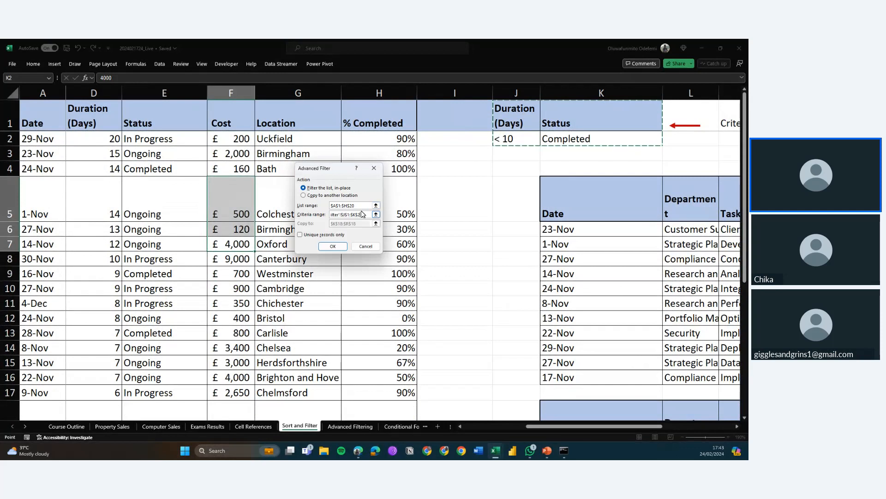
left_click(331, 196)
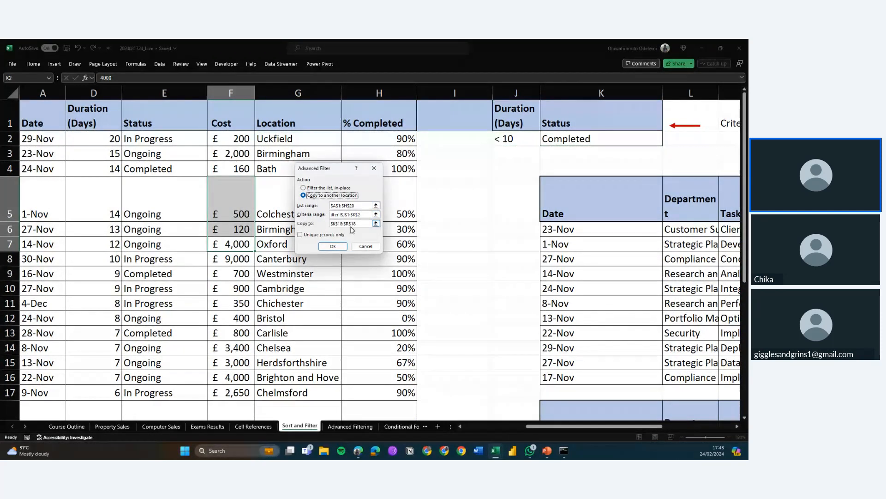
key("ctrl+a")
key("BackSpace")
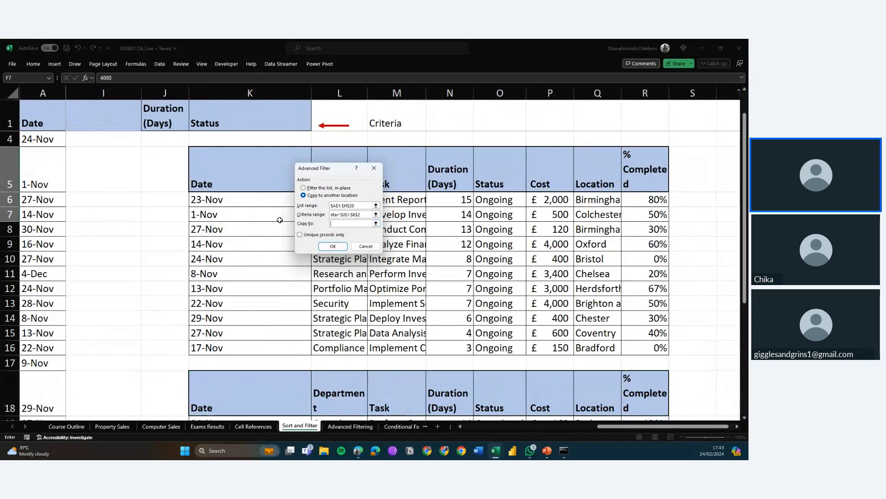
left_click(350, 425)
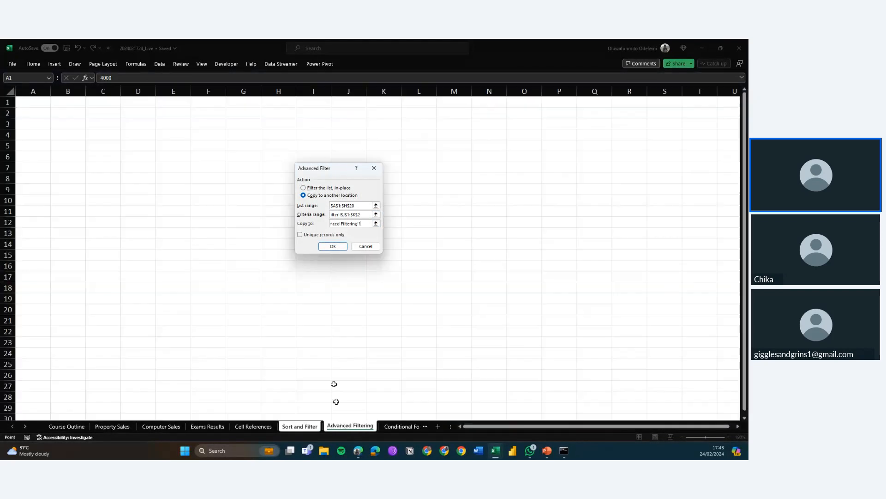
left_click(112, 125)
left_click(332, 246)
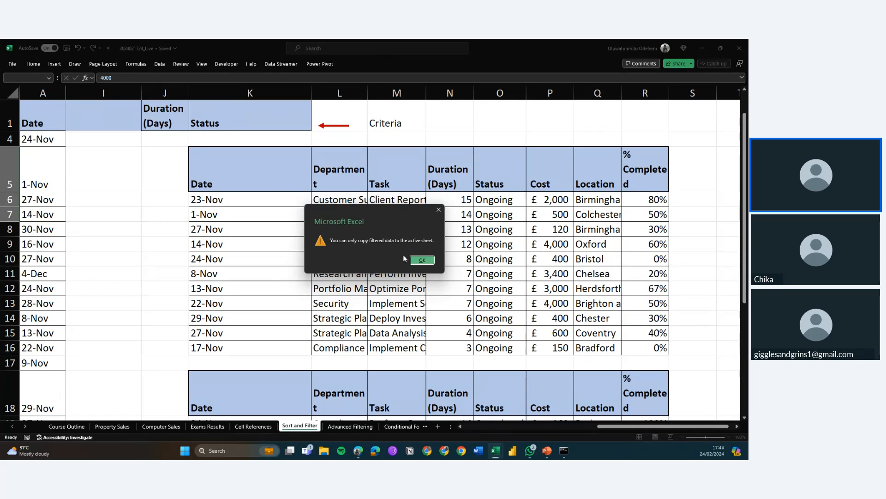
left_click(416, 261)
From the Advanced Filtering sheet, start an Advanced Filter copying to another location, with list range A1:H20 on Sort and Filter
left_click(350, 425)
left_click(156, 144)
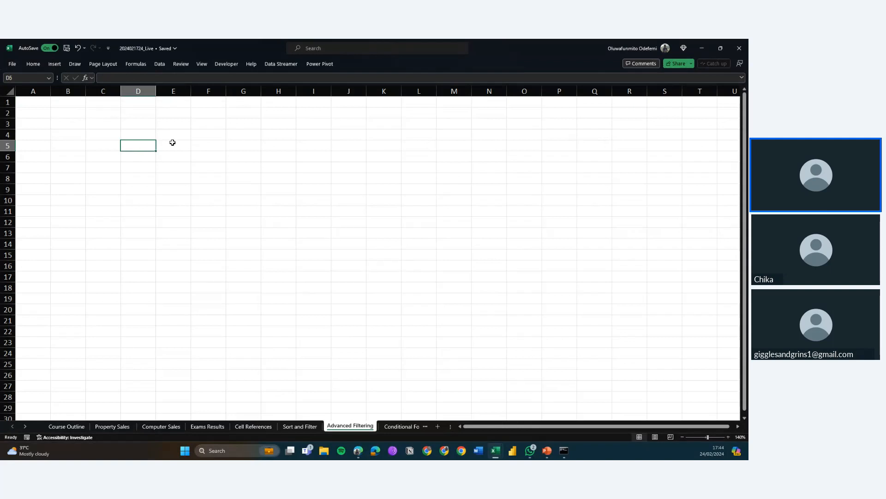
left_click(146, 118)
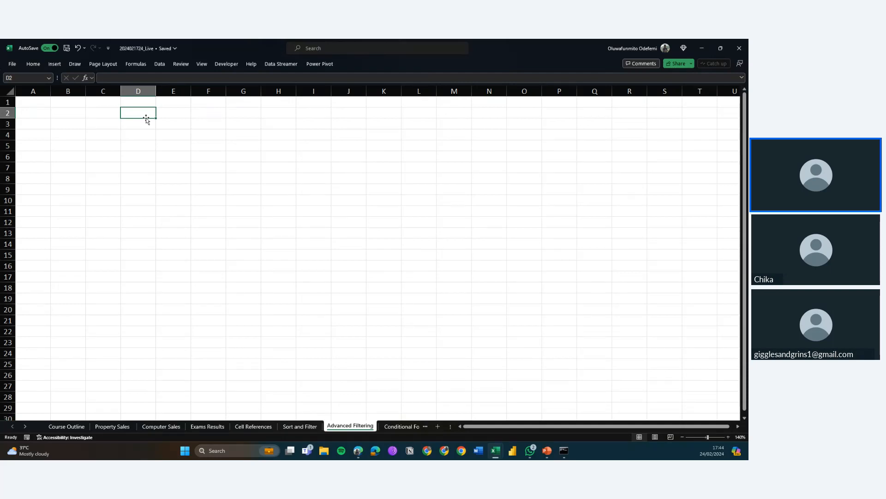
left_click(159, 64)
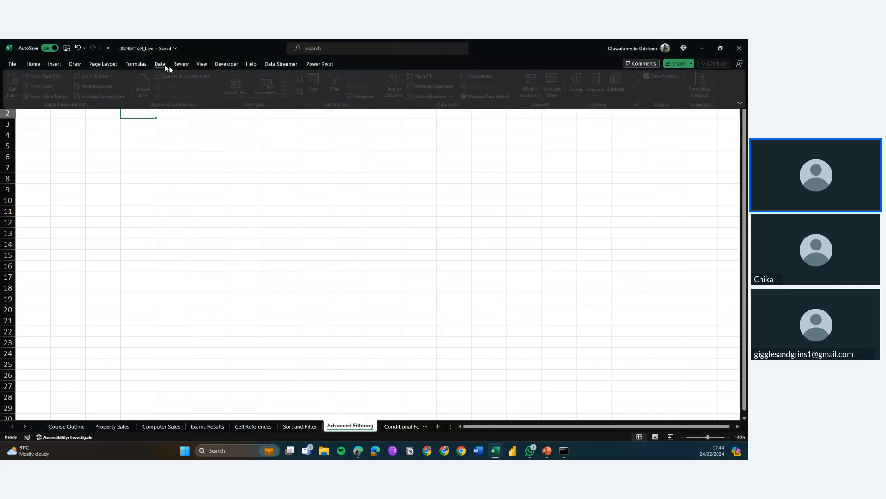
left_click(369, 95)
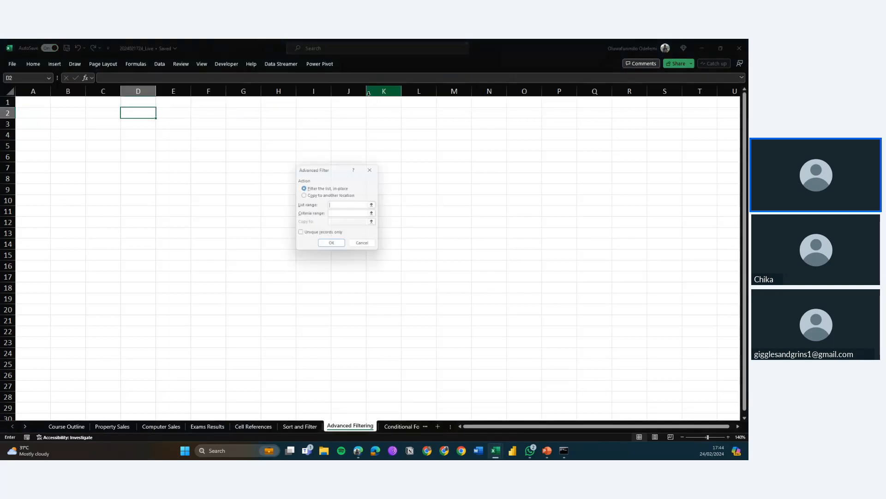
left_click(312, 196)
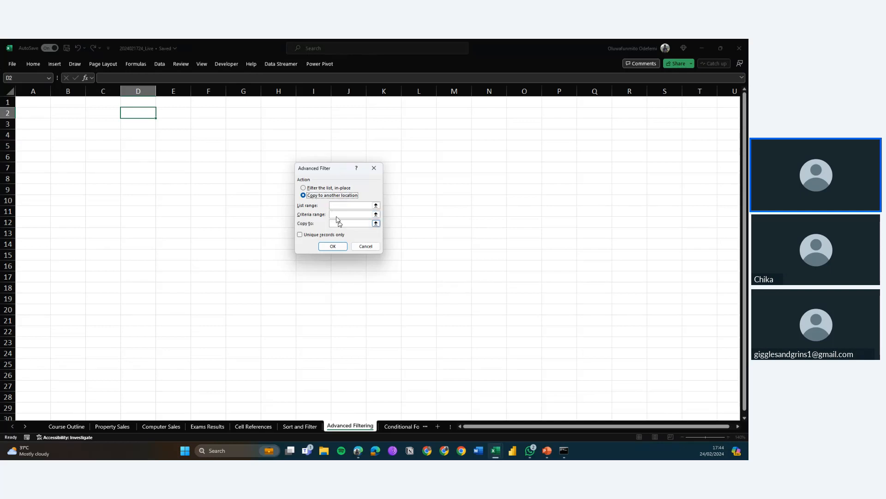
left_click(314, 188)
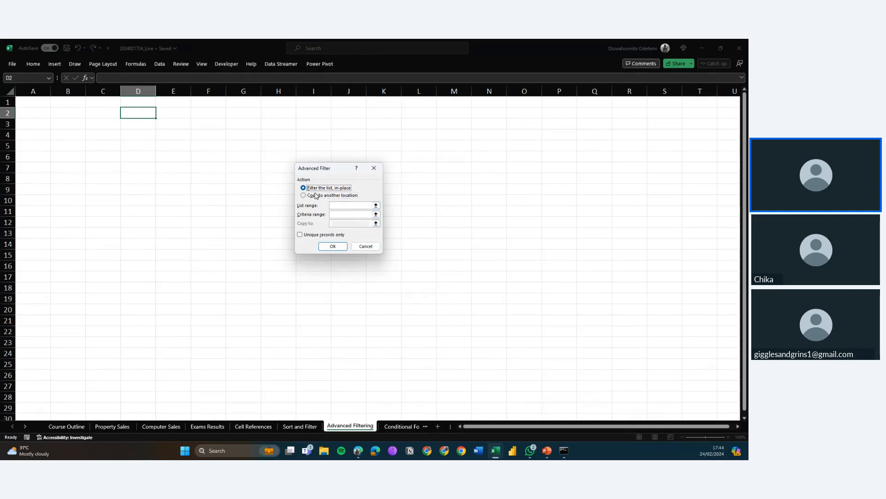
left_click(317, 196)
left_click(355, 205)
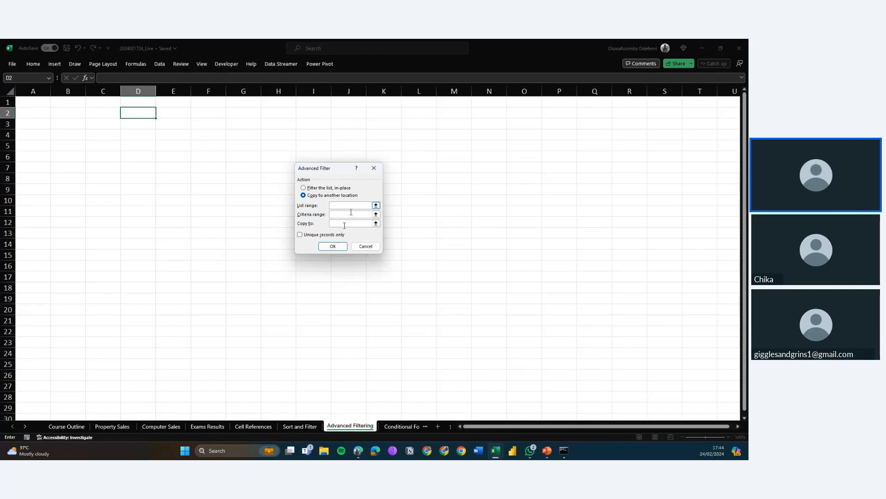
left_click(301, 426)
scroll(139, 314, "left", 8)
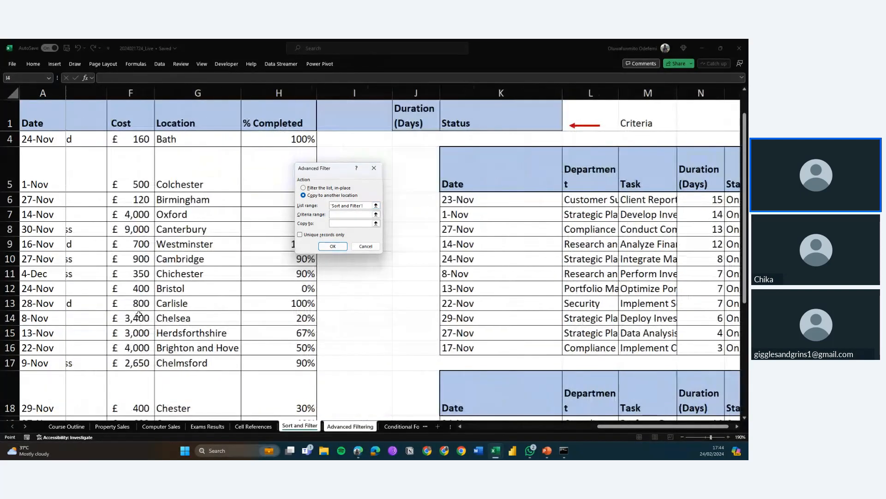
scroll(139, 314, "left", 5)
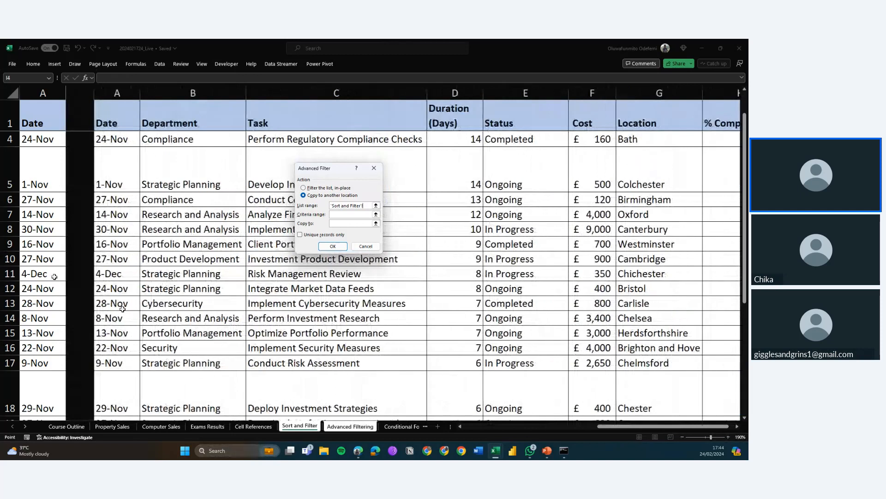
left_click_drag(31, 121, 662, 349)
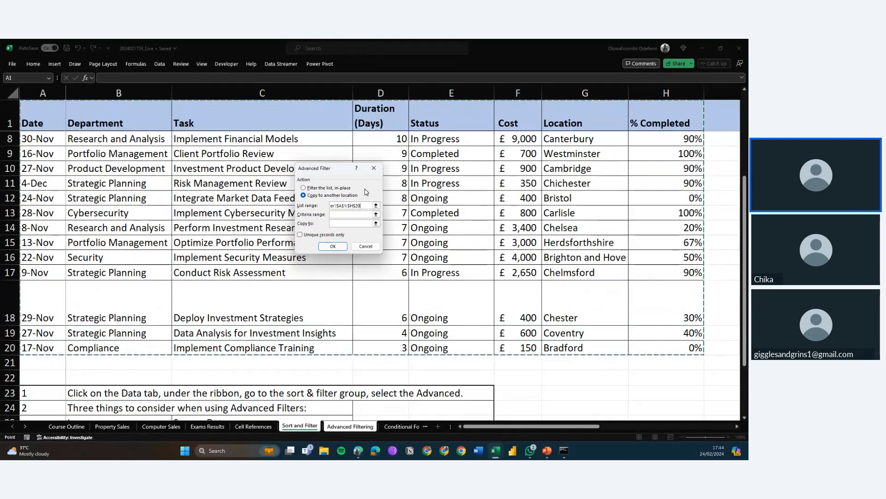
Set the criteria range to J1:K2 on Sort and Filter and copy the matching records to cell D2 of Advanced Filtering
left_click(350, 217)
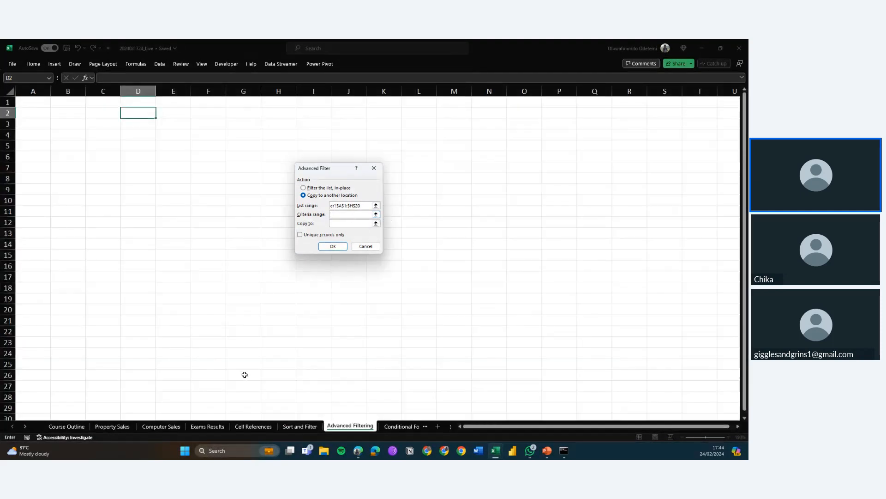
left_click(299, 426)
scroll(547, 179, "right", 3)
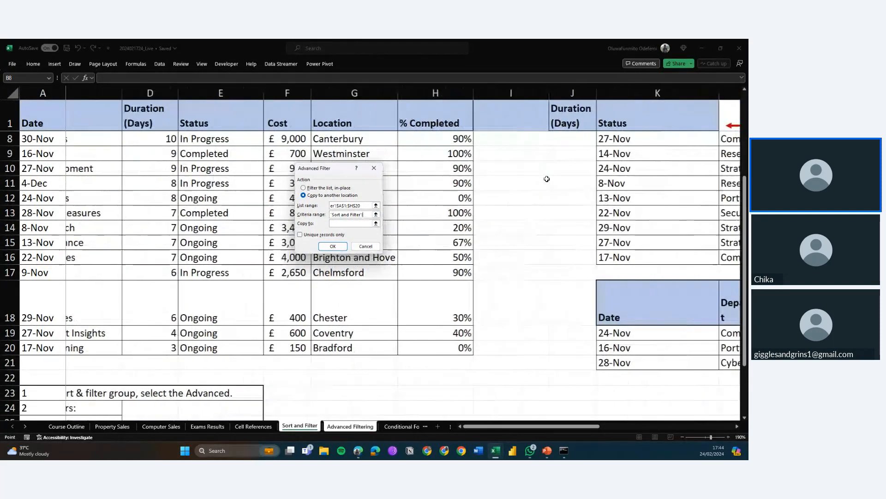
scroll(547, 178, "right", 3)
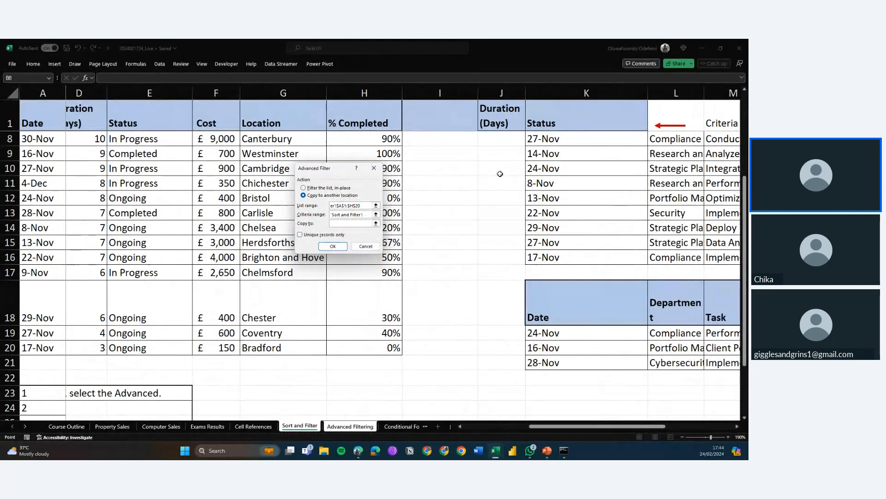
scroll(500, 173, "up", 2)
left_click_drag(490, 119, 563, 139)
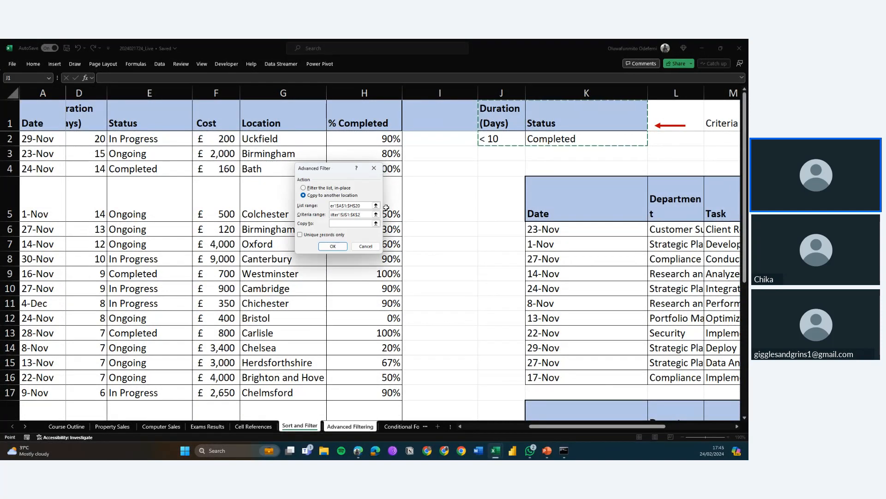
left_click(353, 223)
left_click(350, 426)
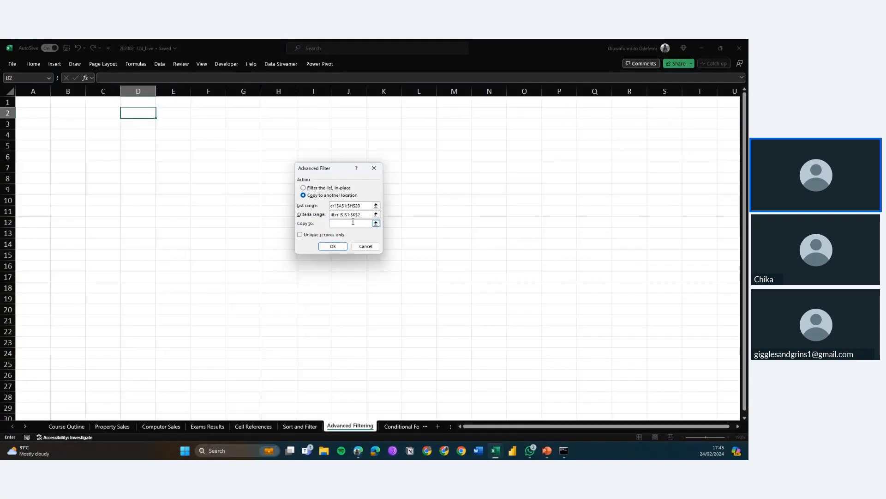
left_click(142, 113)
left_click(332, 246)
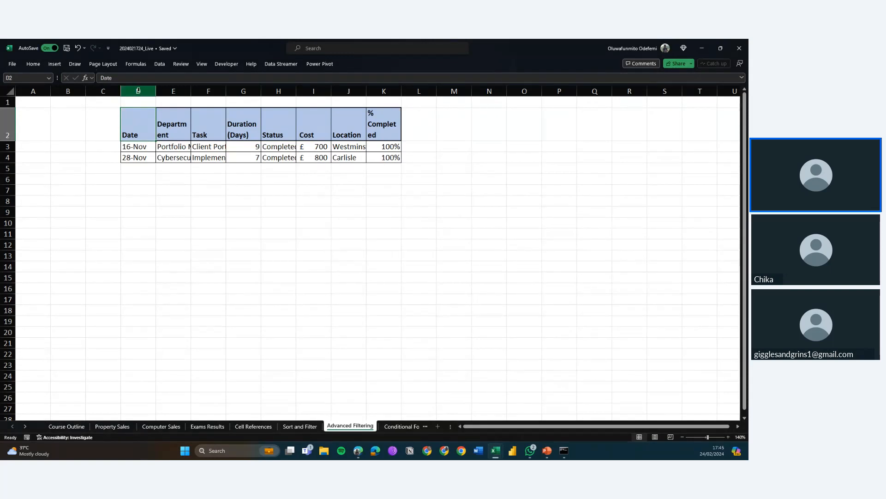
Autofit the widths of columns D to K on the Advanced Filtering sheet
left_click_drag(138, 90, 397, 98)
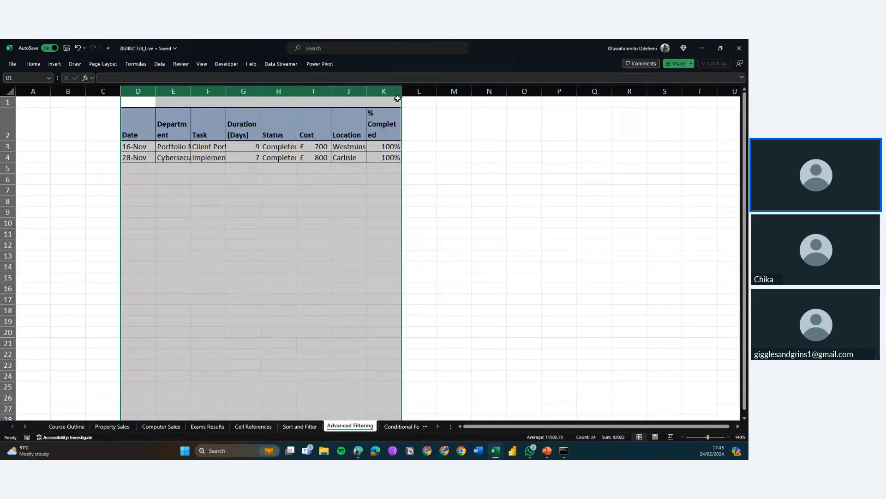
double_click(403, 92)
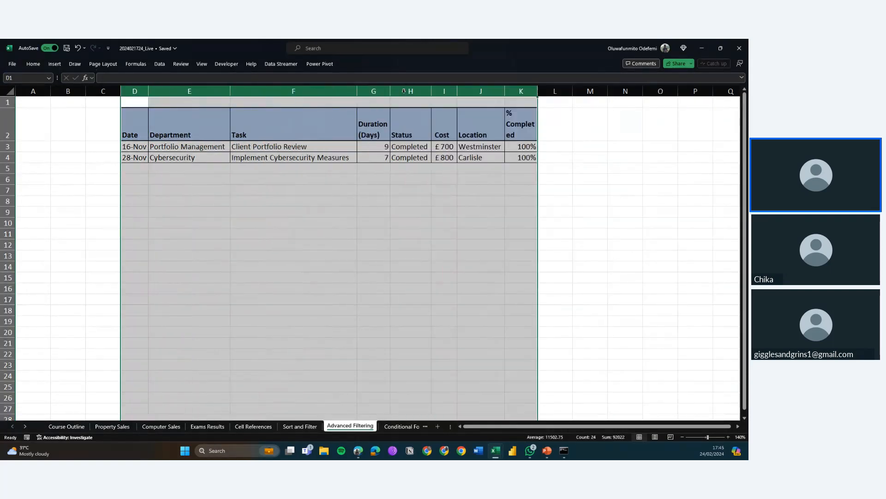
left_click(366, 167)
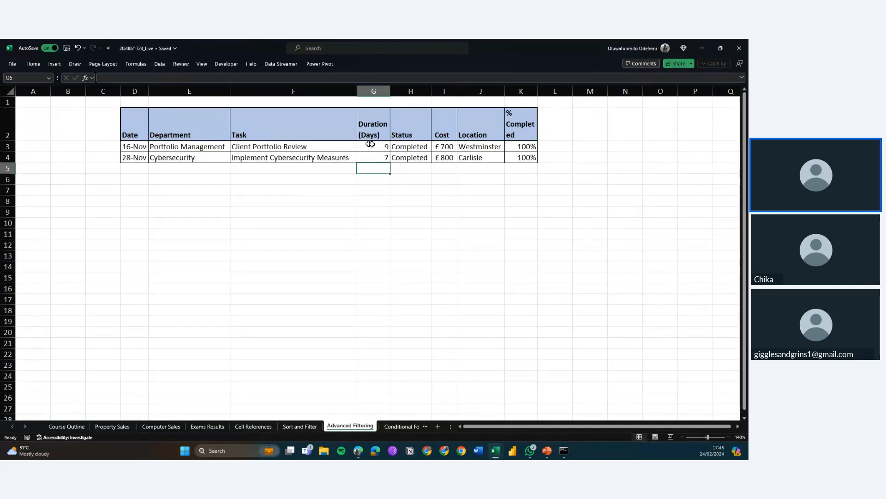
Compare the copied records' durations and statuses with the criteria on the Sort and Filter sheet
left_click_drag(415, 148, 376, 158)
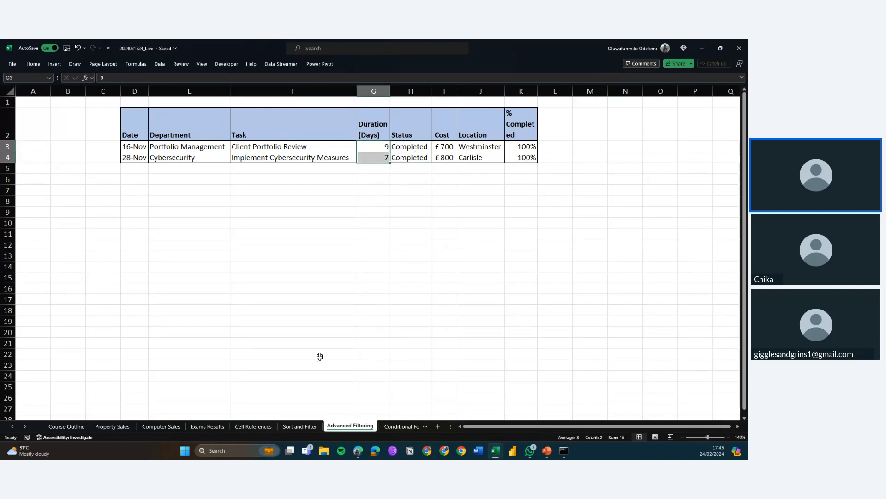
left_click(295, 426)
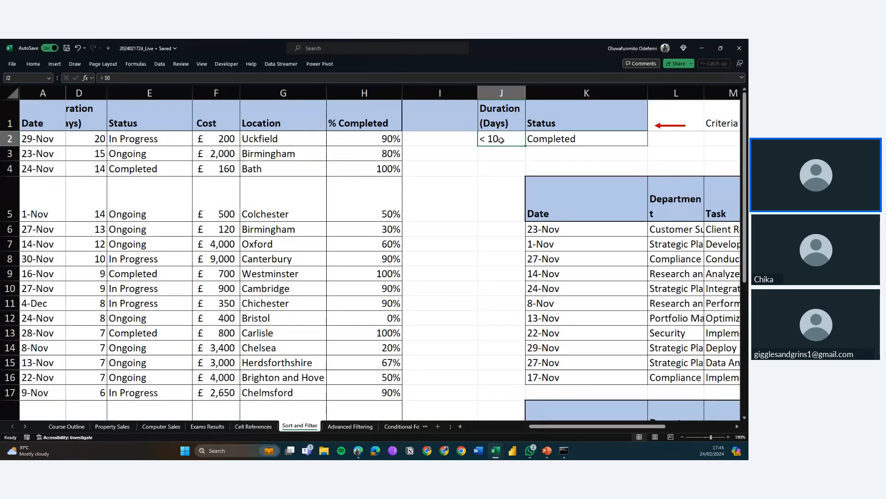
key("Up")
key("Right")
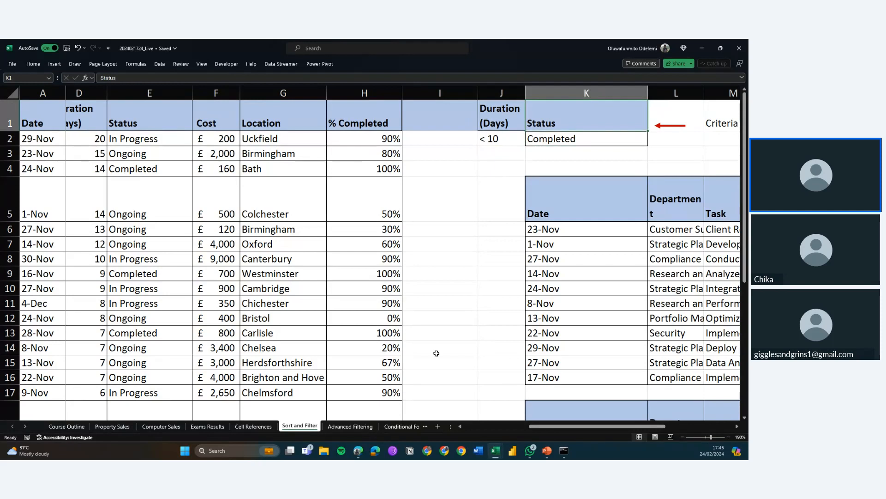
left_click(351, 426)
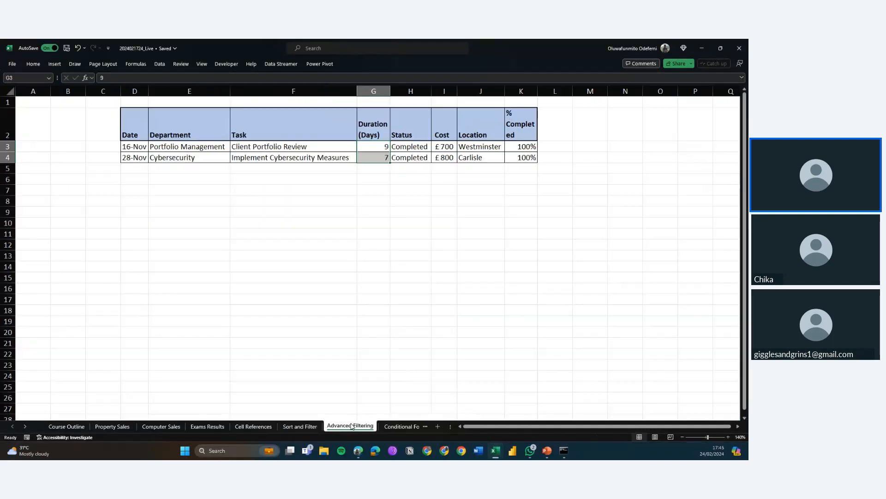
left_click(307, 358)
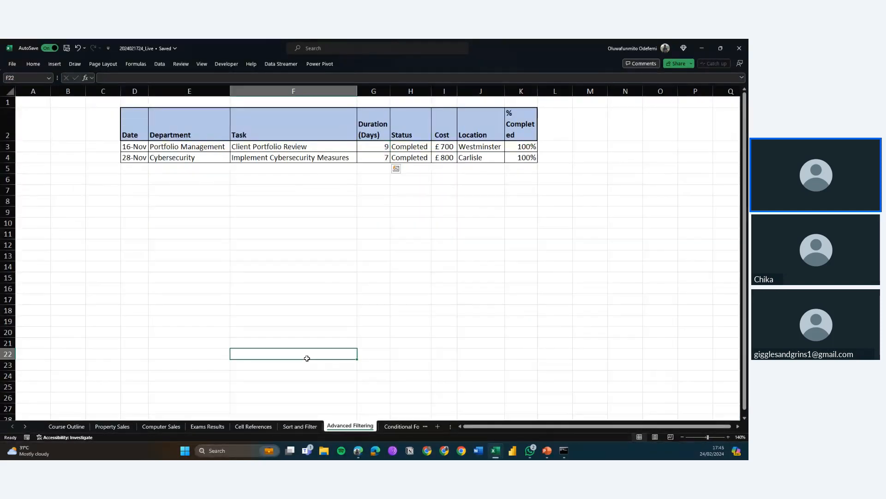
Open the Conditional Formatting sheet and review its task table and the formatting notes beneath it
left_click(395, 426)
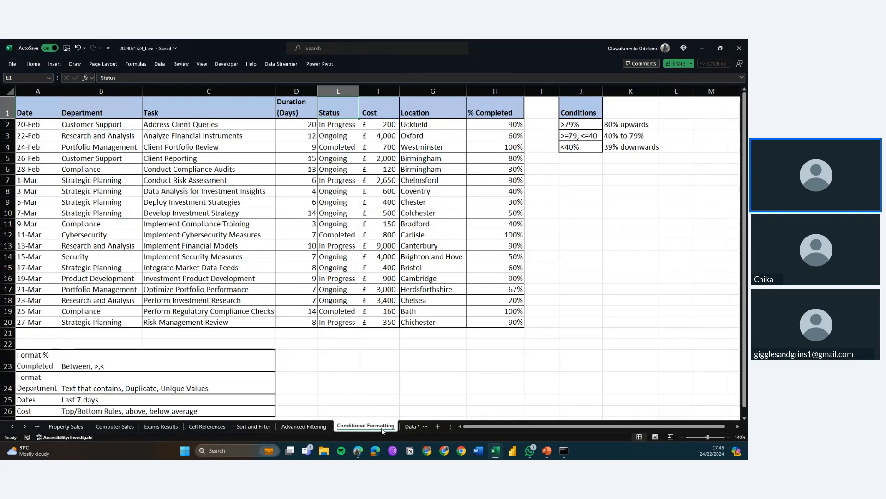
scroll(337, 424, "right", 2)
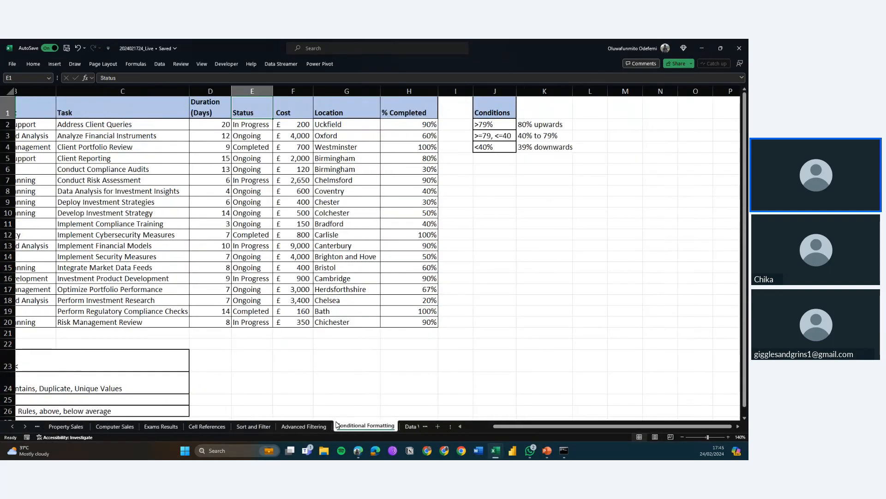
left_click(409, 426)
left_click(335, 425)
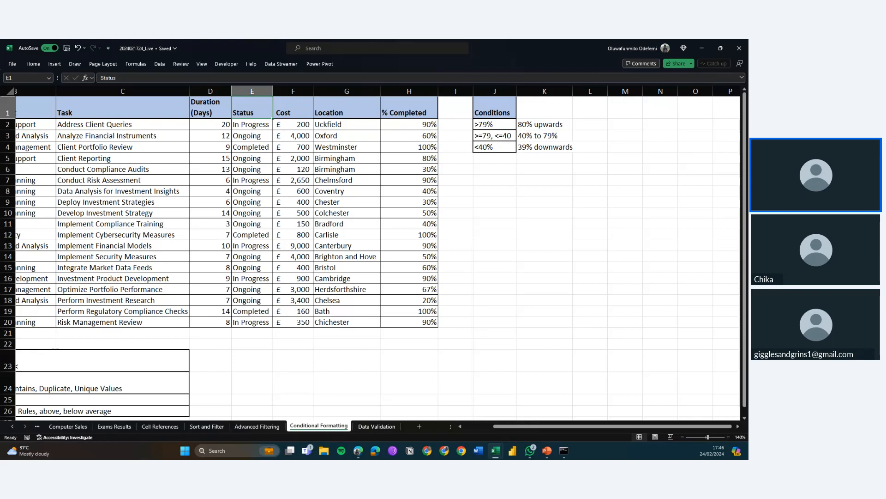
key("super+d")
key("super+d")
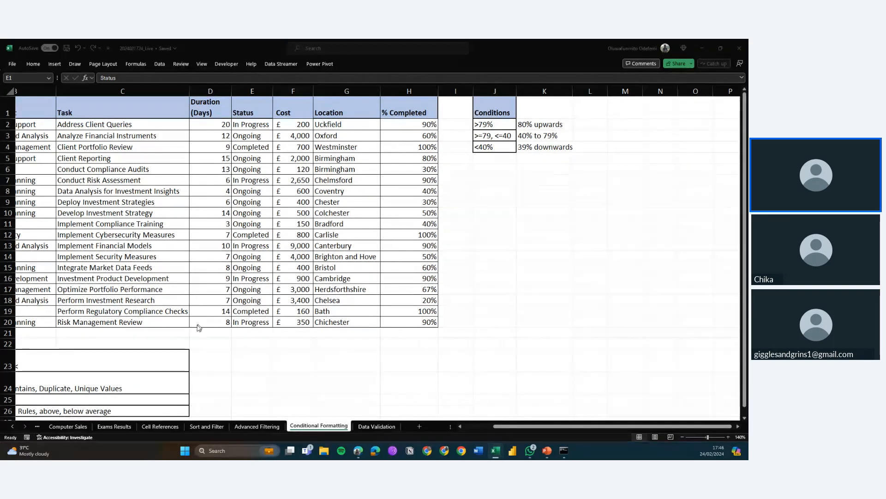
key("Left")
key("Left")
key("Left")
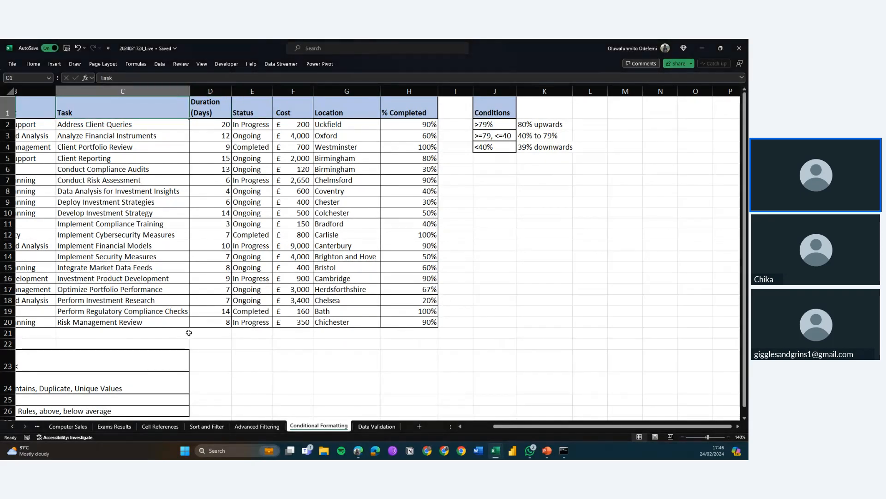
key("Left")
key("Down")
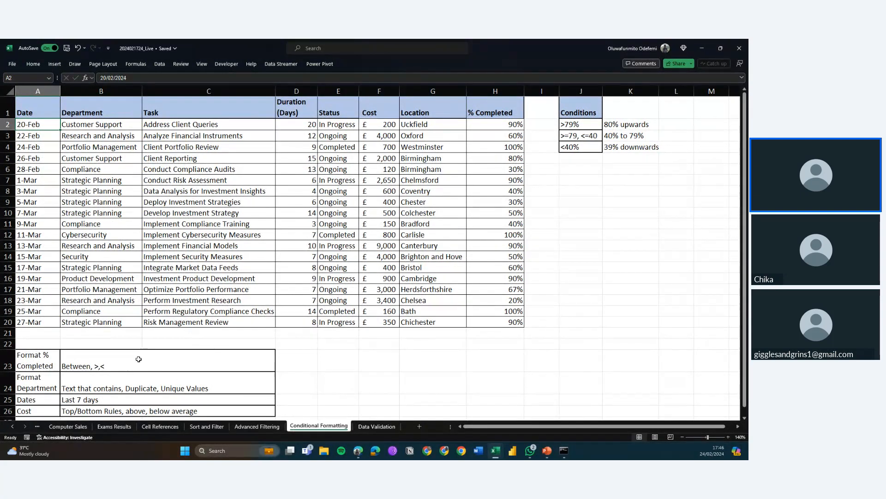
key("ctrl+Down")
key("ctrl+Down")
key("Down")
key("Down")
key("Down")
key("Down")
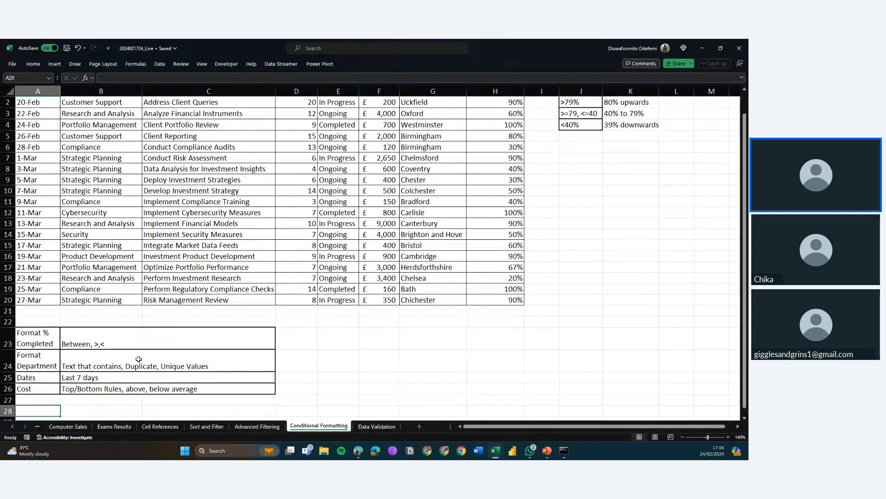
key("Up")
key("Up")
key("Up")
key("Up")
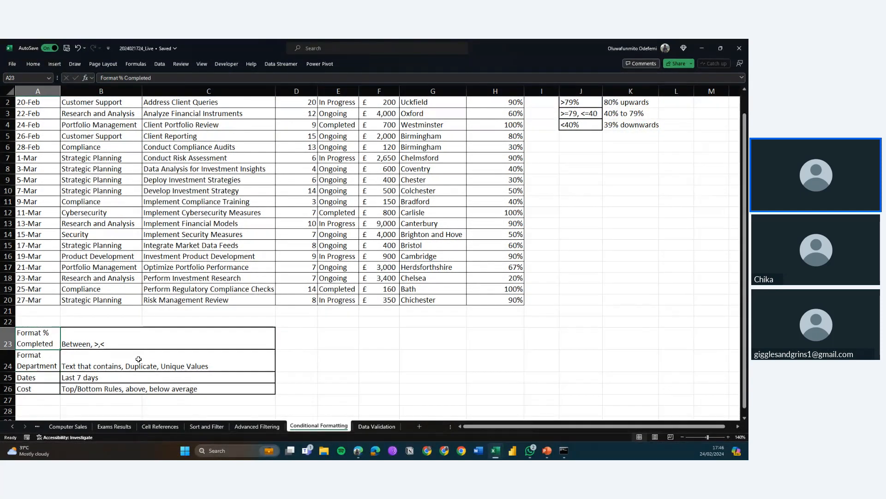
scroll(139, 359, "up", 1)
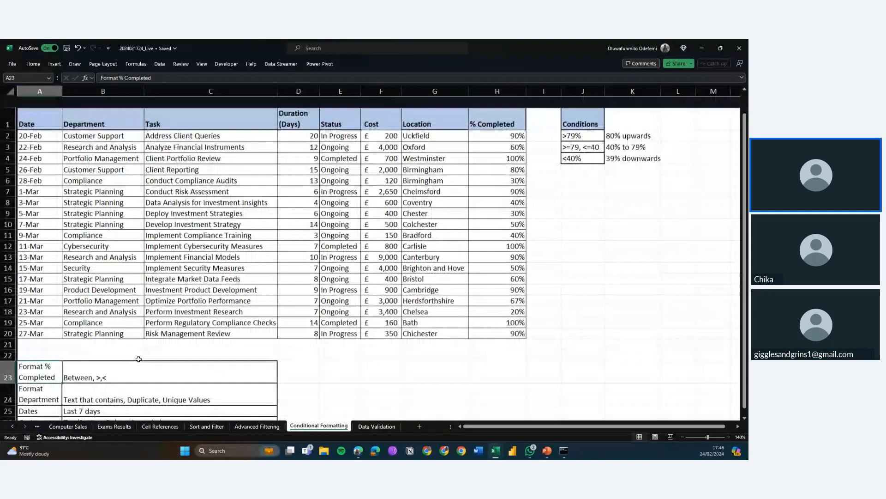
Examine the % Completed values against the conditions listed in J2:K4
left_click_drag(494, 125, 503, 322)
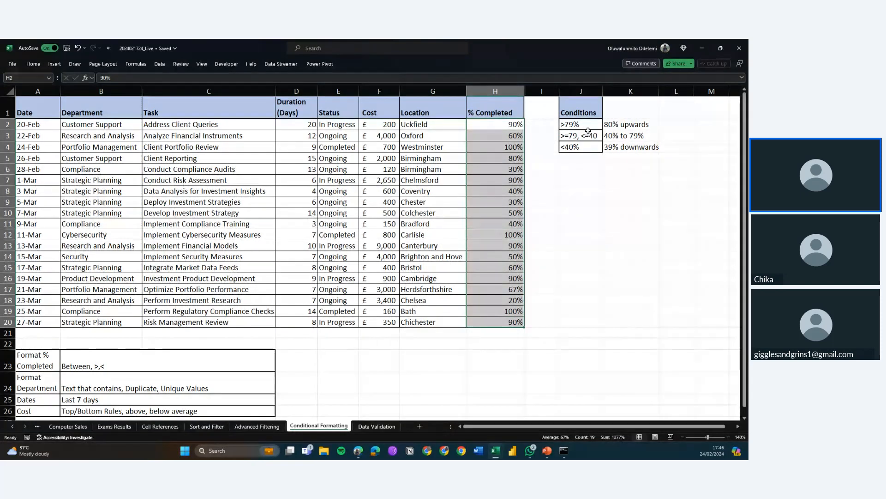
left_click_drag(624, 125, 624, 152)
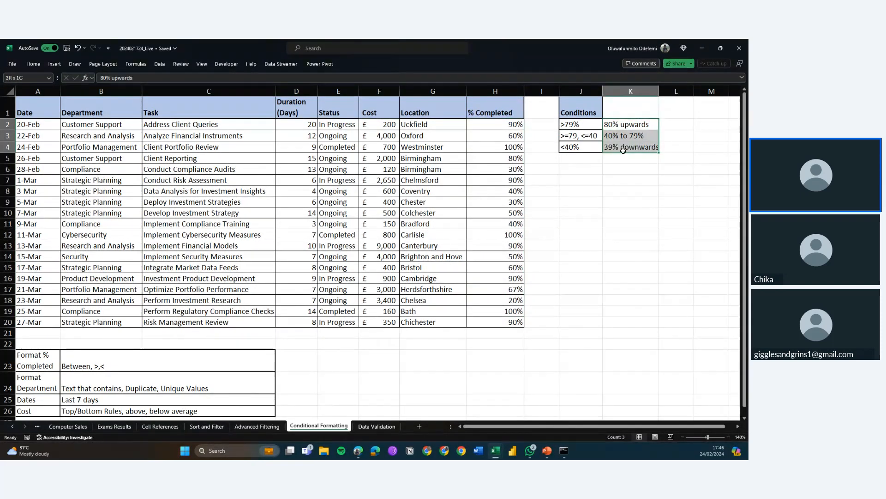
left_click(624, 124)
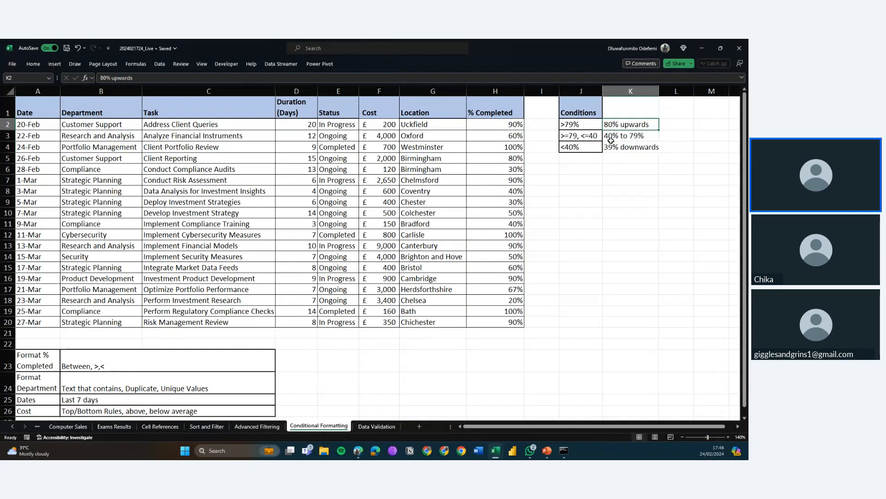
left_click(629, 137)
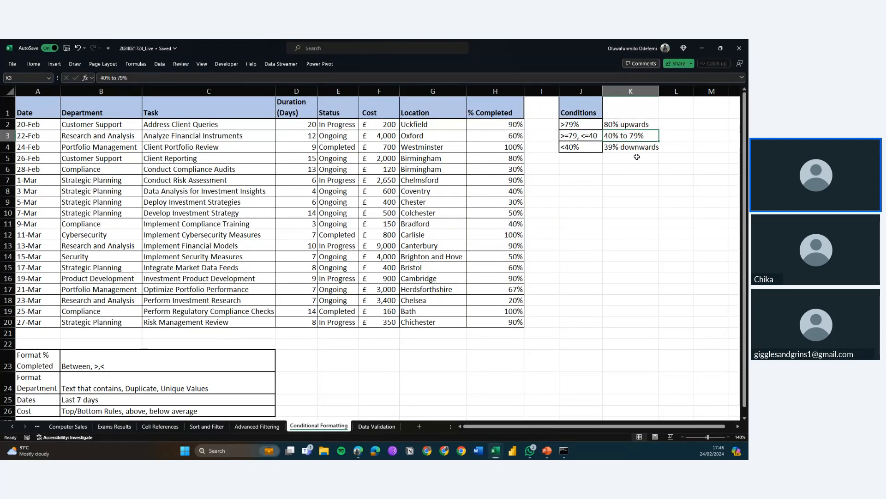
left_click(621, 147)
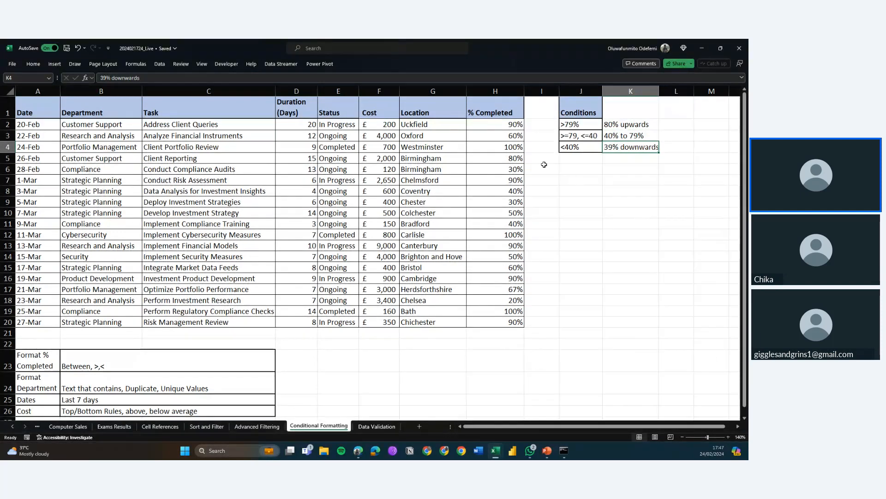
Select the % Completed values in H2:H20
left_click(495, 126)
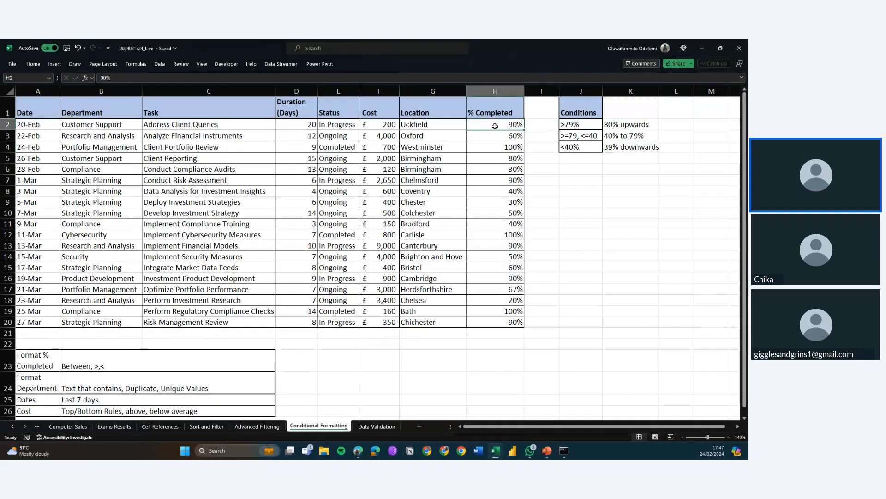
key("Up")
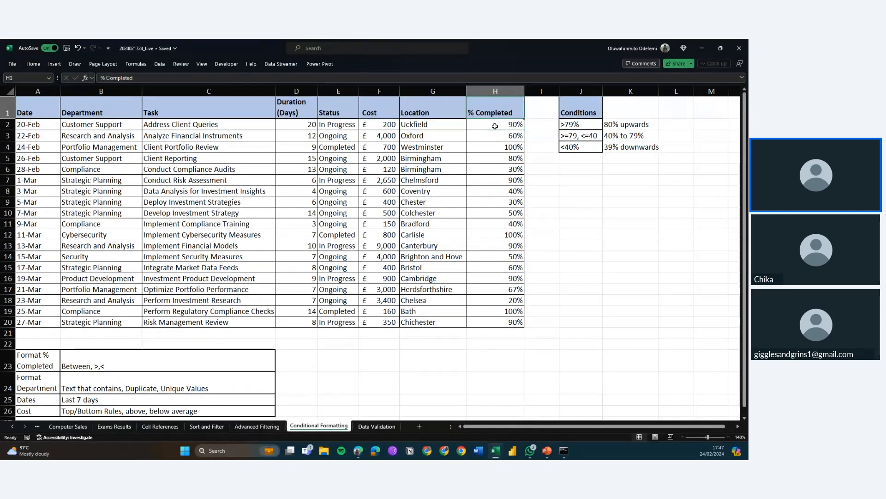
key("ctrl+shift+Down")
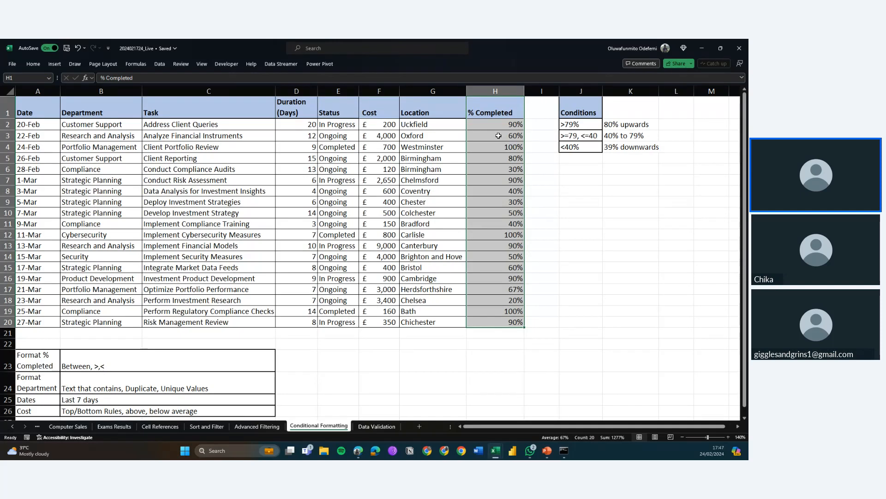
left_click(496, 102)
left_click_drag(496, 124, 495, 102)
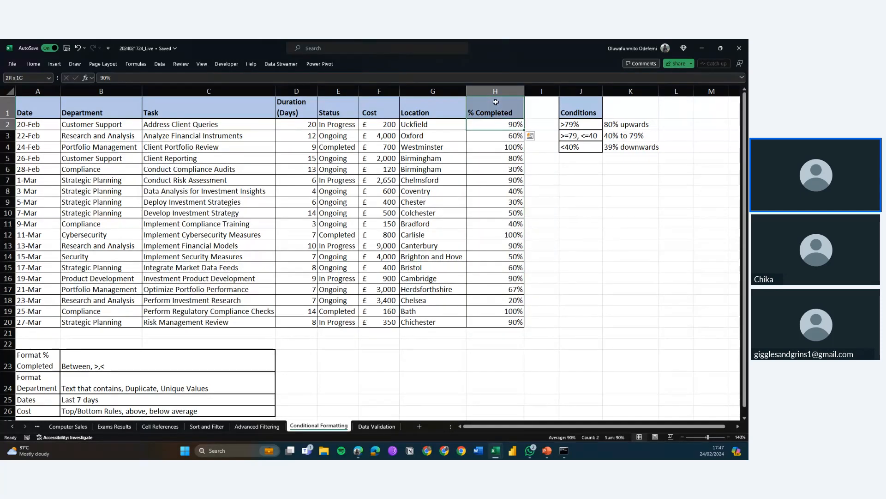
key("ctrl+shift+Down")
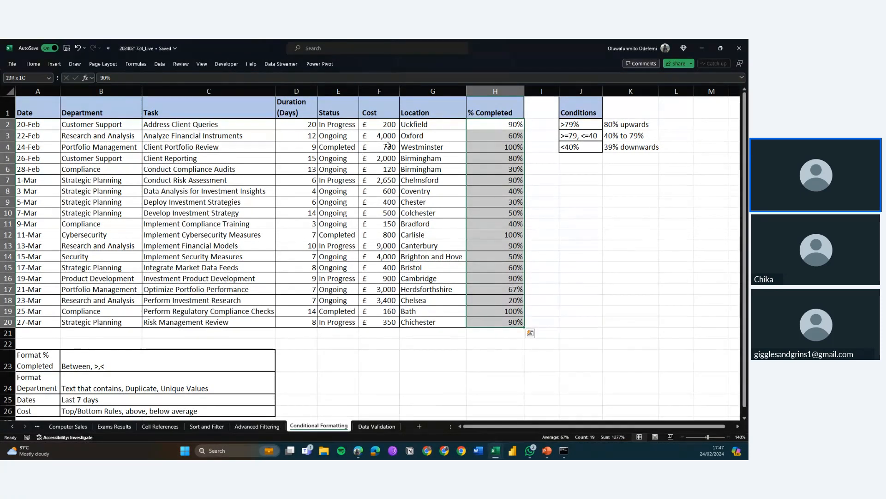
Try to highlight the selected values greater than 80% with green fill and dark green text
left_click(35, 65)
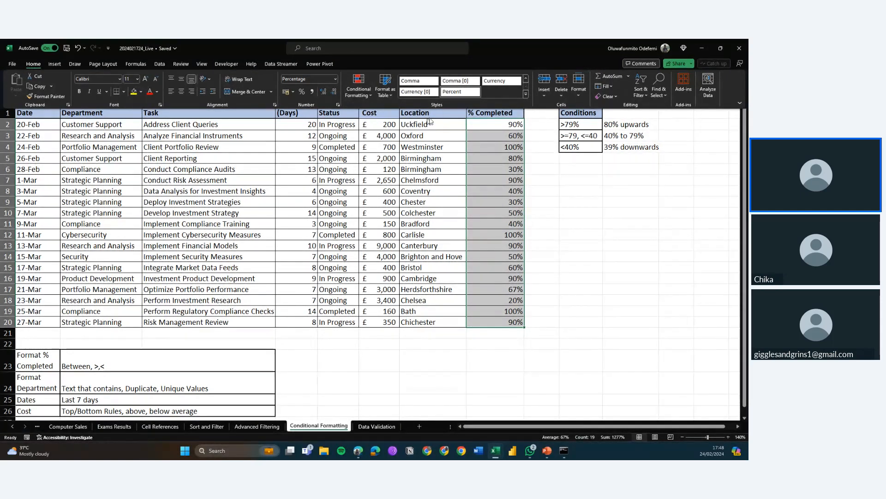
left_click(365, 93)
mouse_move(389, 111)
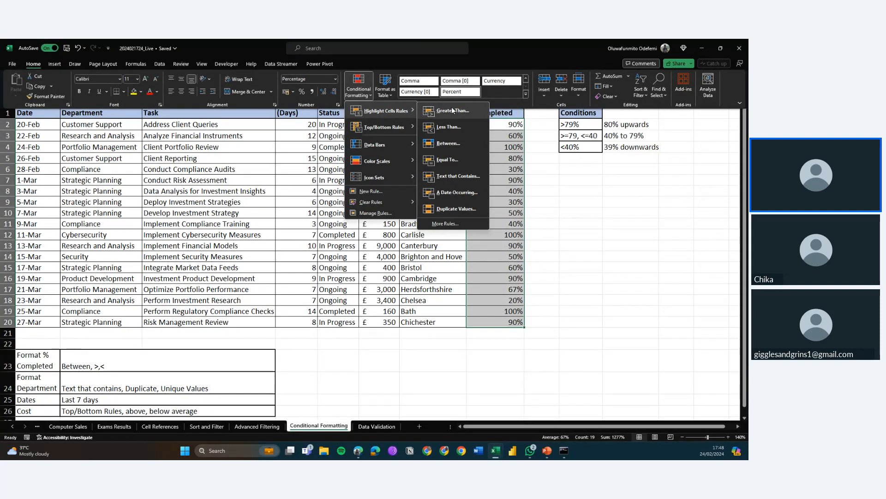
left_click(452, 109)
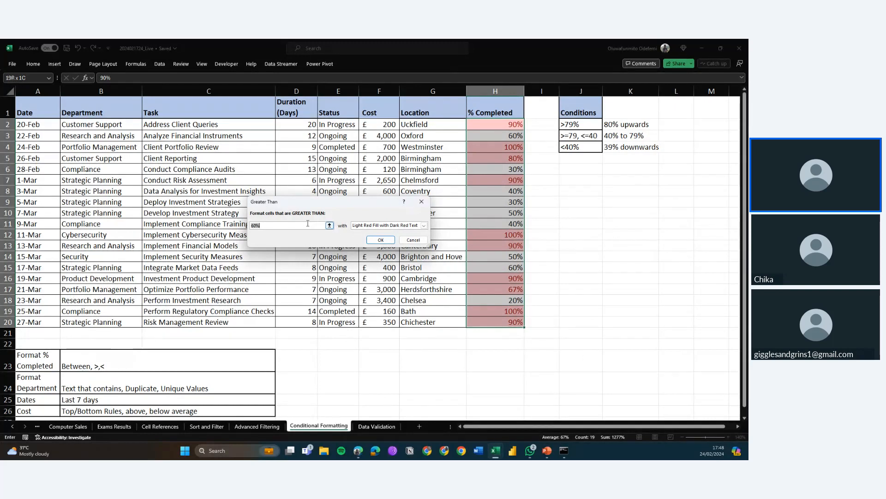
type("80")
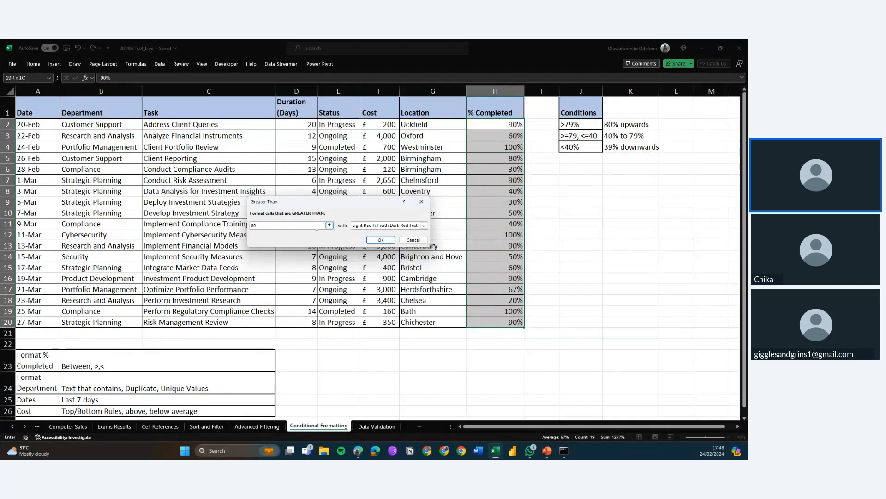
type("%")
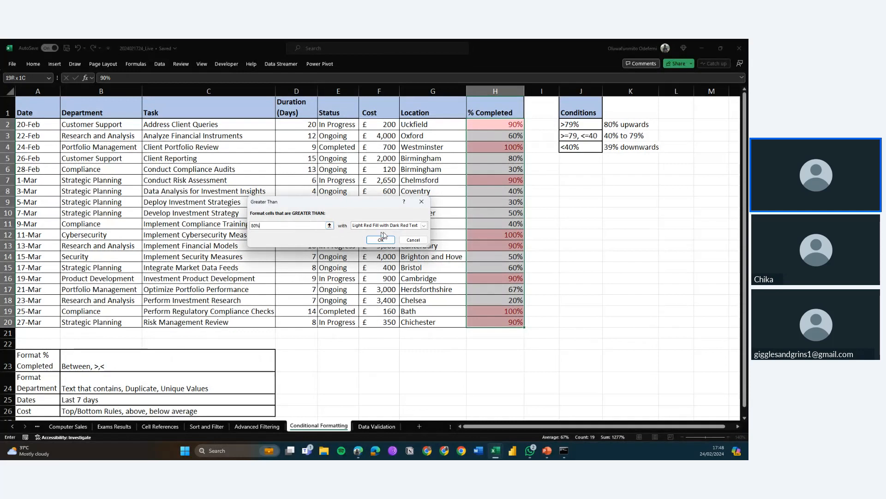
left_click(423, 226)
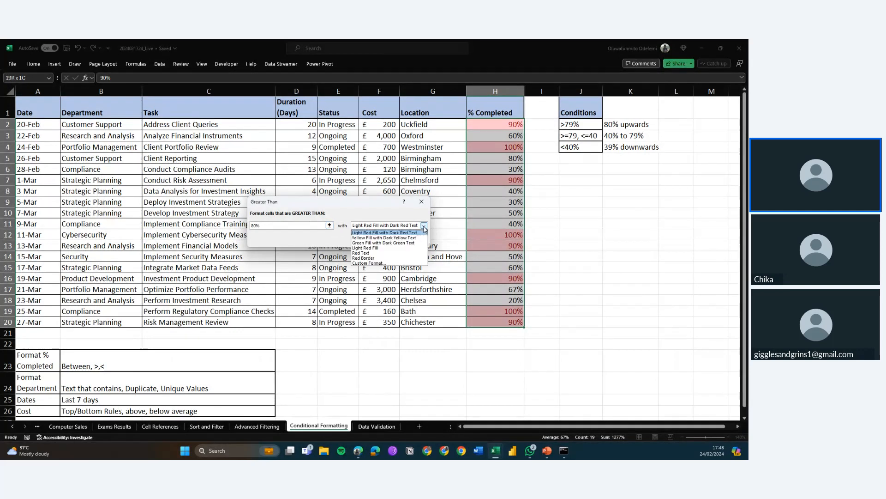
left_click(389, 242)
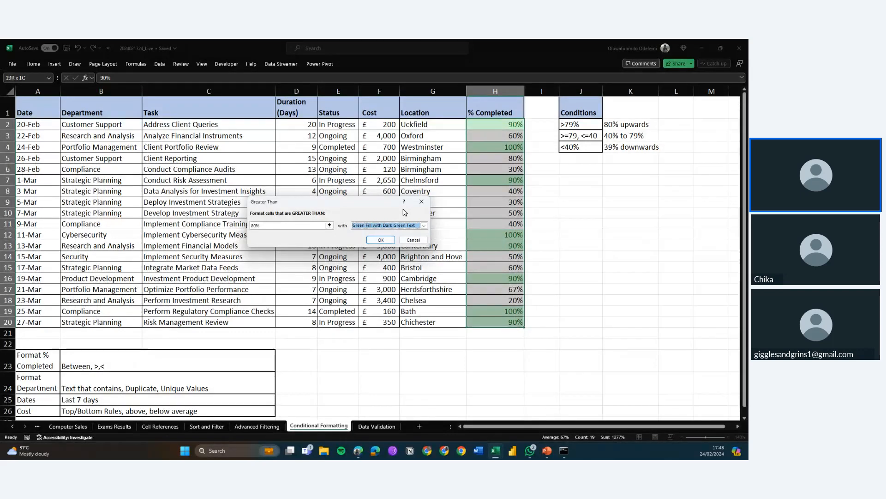
left_click(369, 225)
left_click(374, 242)
left_click(412, 239)
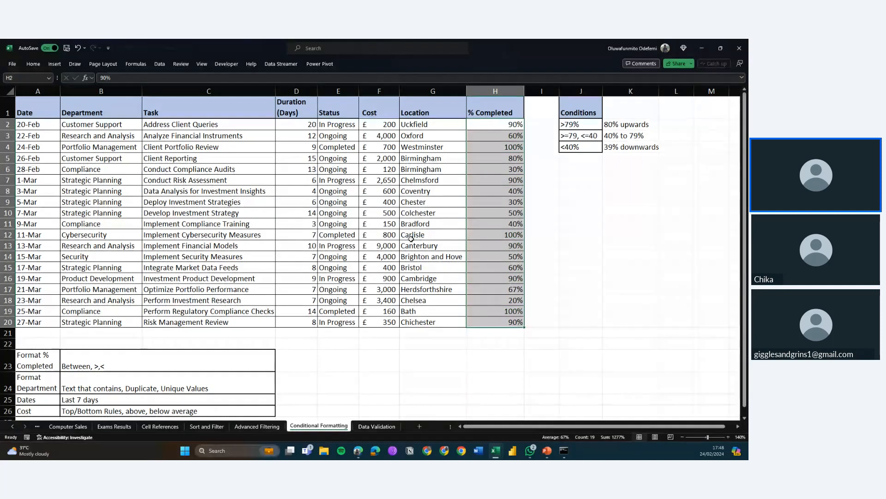
Review the rule types and format styles offered for a new conditional formatting rule without applying one
left_click(38, 66)
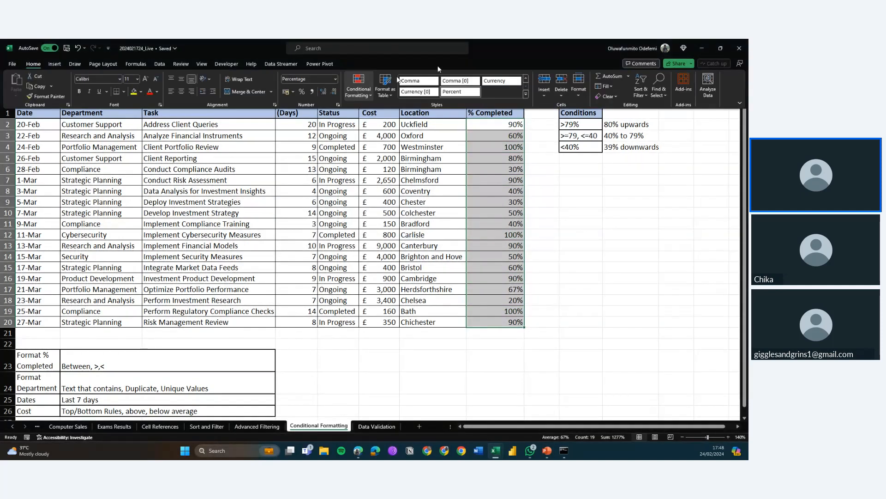
left_click(365, 96)
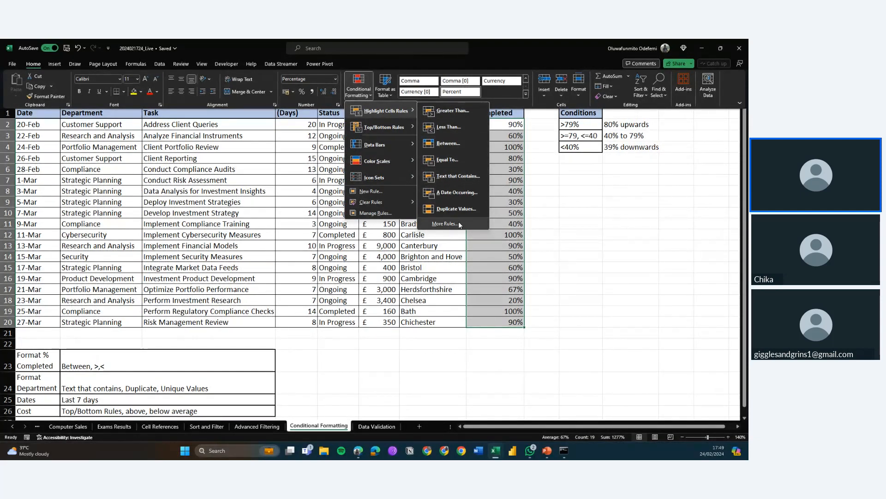
key("Escape")
key("Escape")
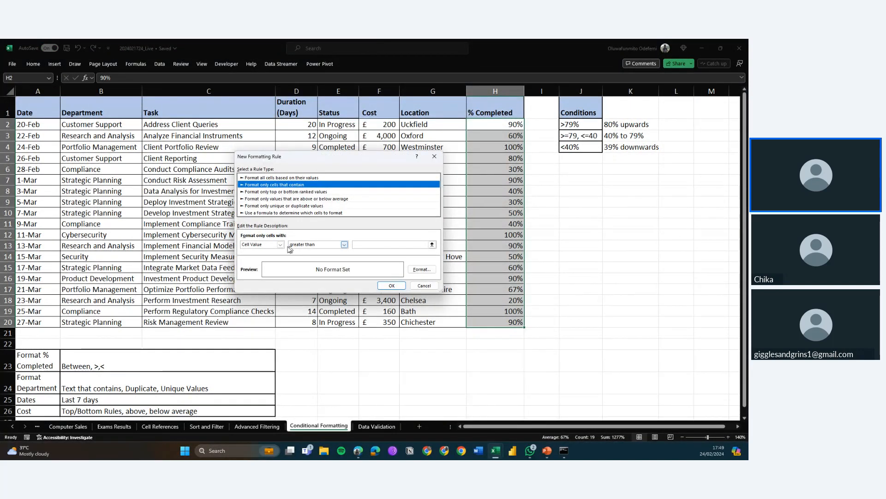
left_click(272, 180)
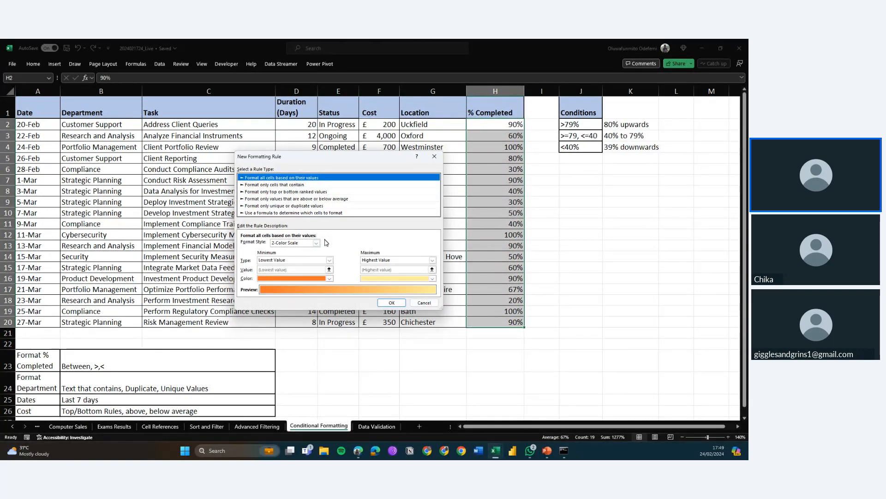
left_click(316, 243)
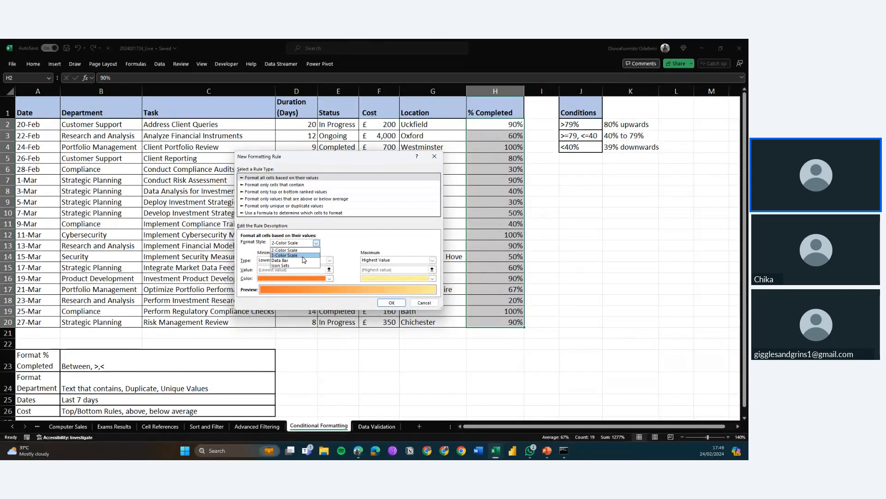
left_click(284, 250)
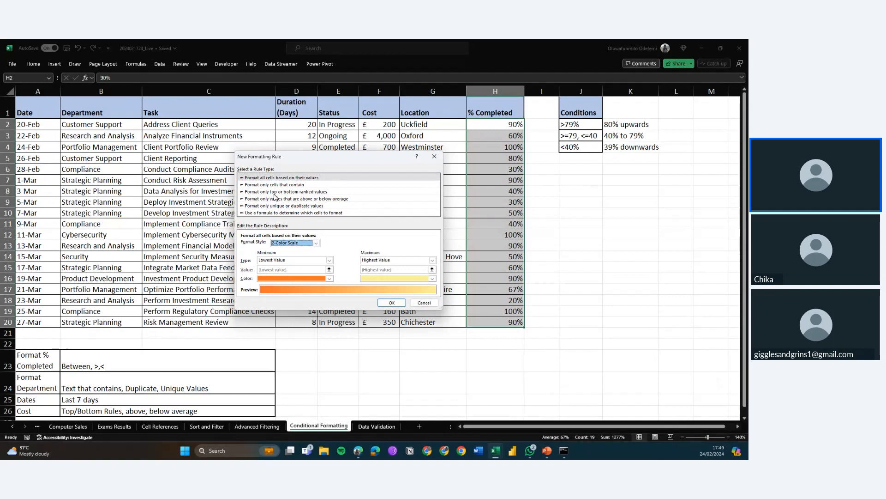
left_click(264, 205)
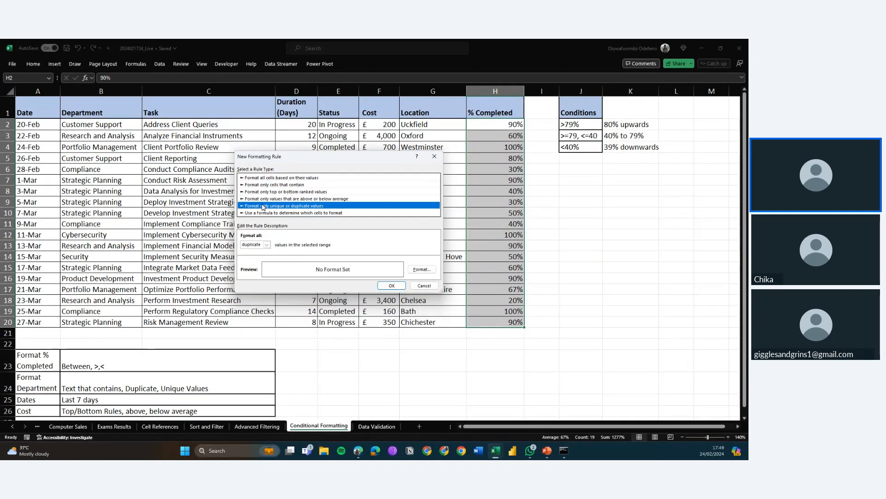
left_click(265, 192)
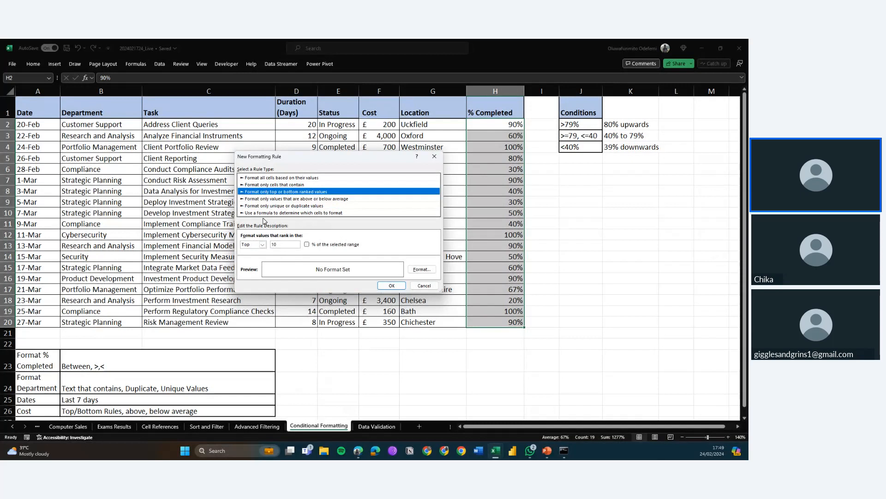
left_click(425, 286)
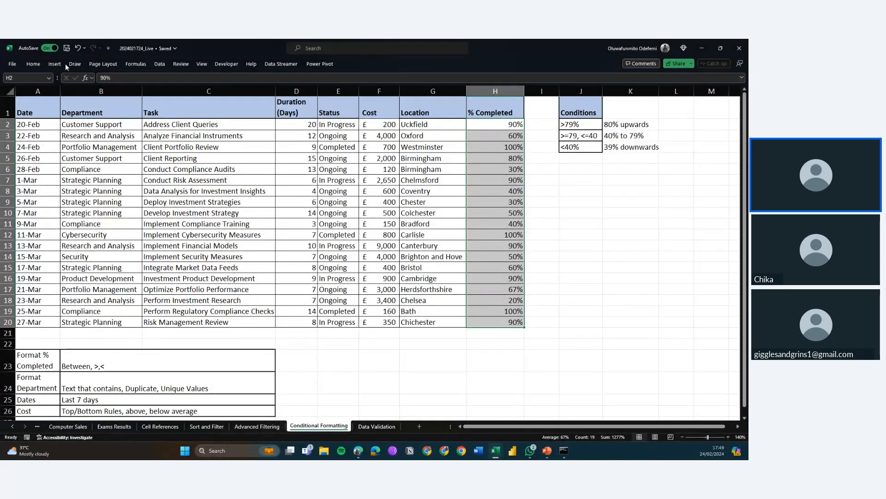
Highlight % Completed values greater than 80% with green fill and dark green text
left_click(33, 63)
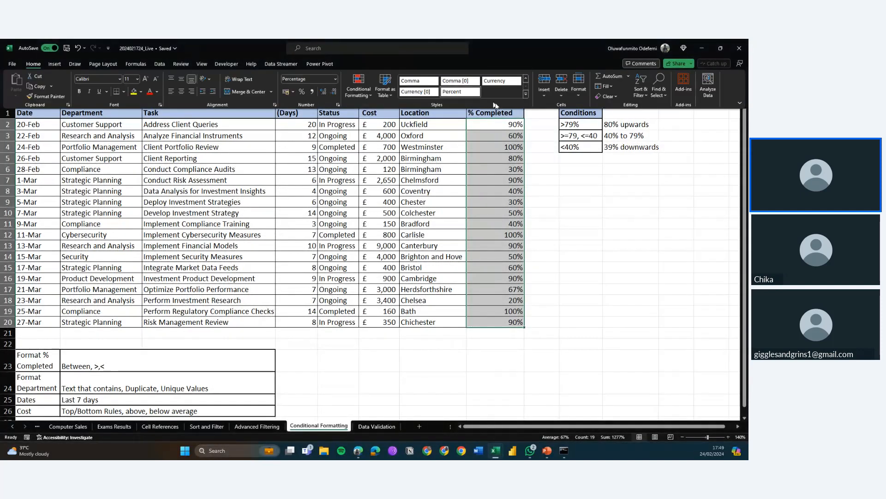
left_click(353, 96)
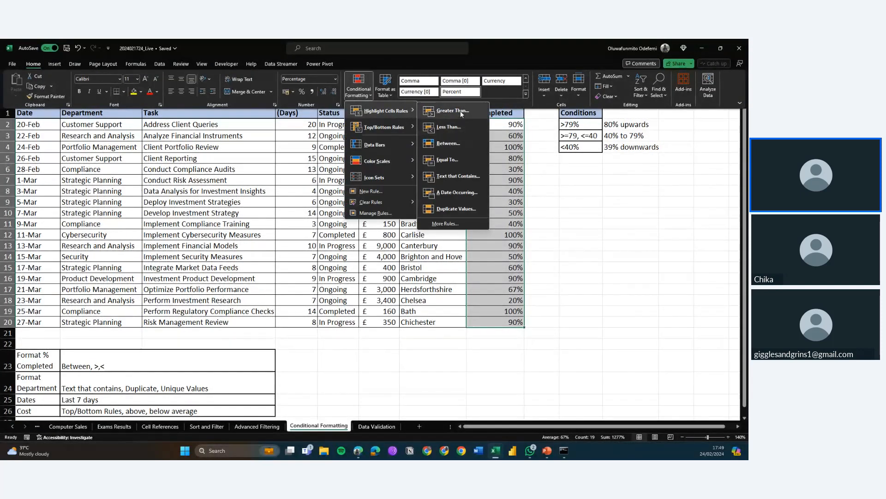
left_click(461, 111)
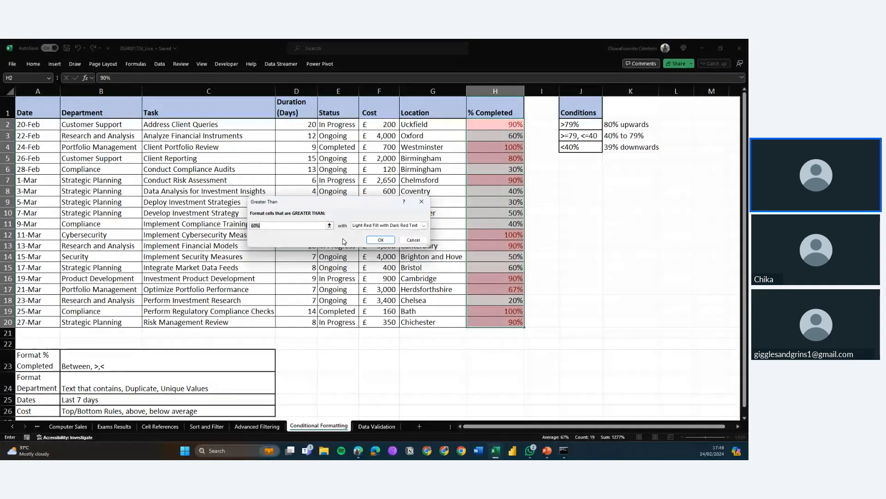
type("80%")
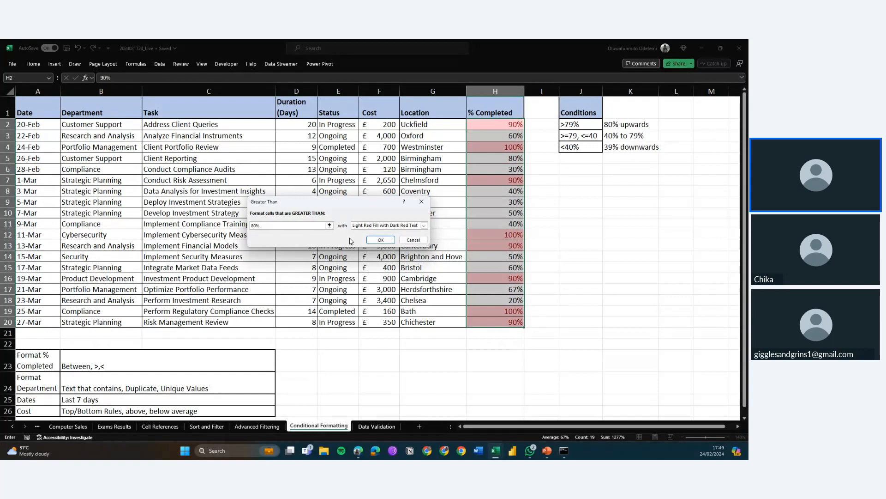
left_click(424, 226)
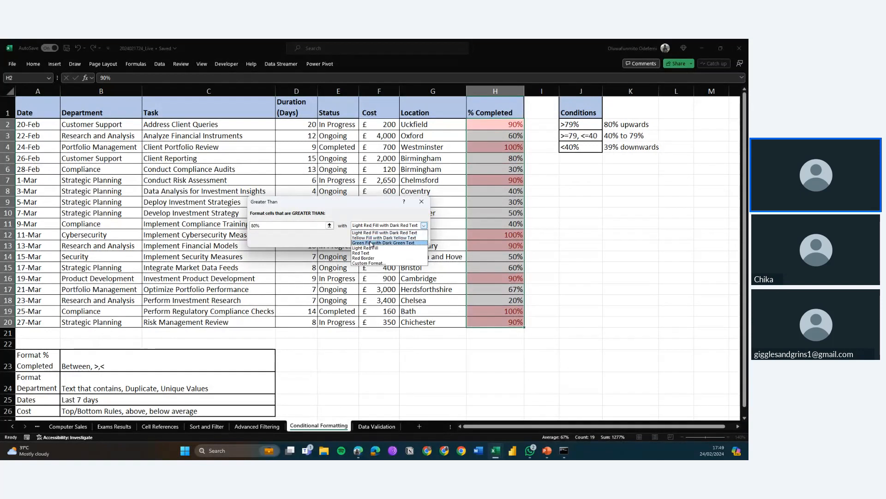
left_click(371, 243)
left_click(387, 239)
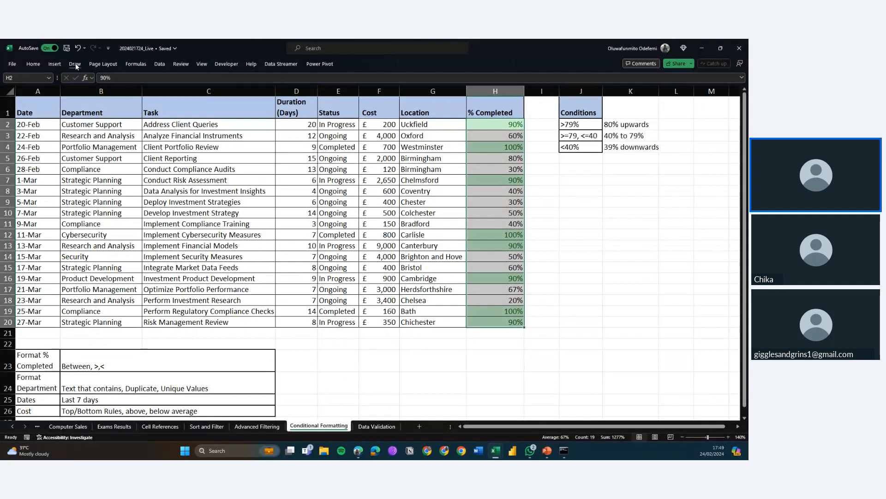
left_click(75, 64)
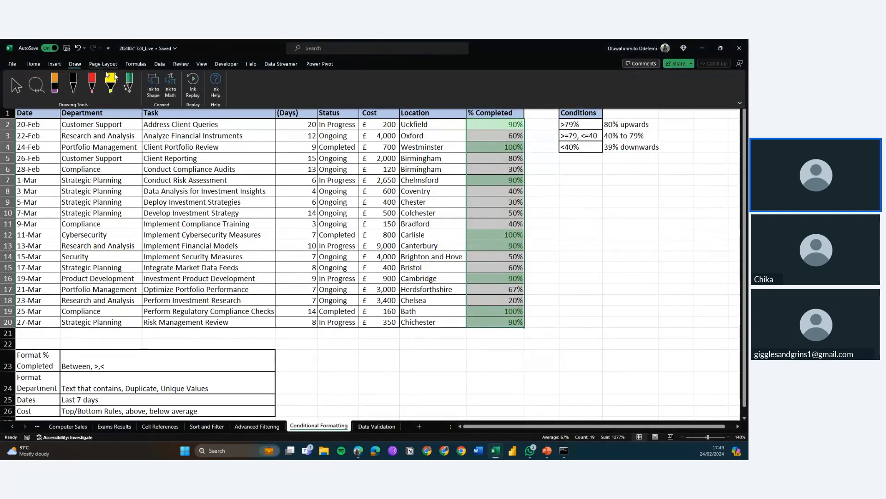
left_click(110, 80)
left_click(38, 66)
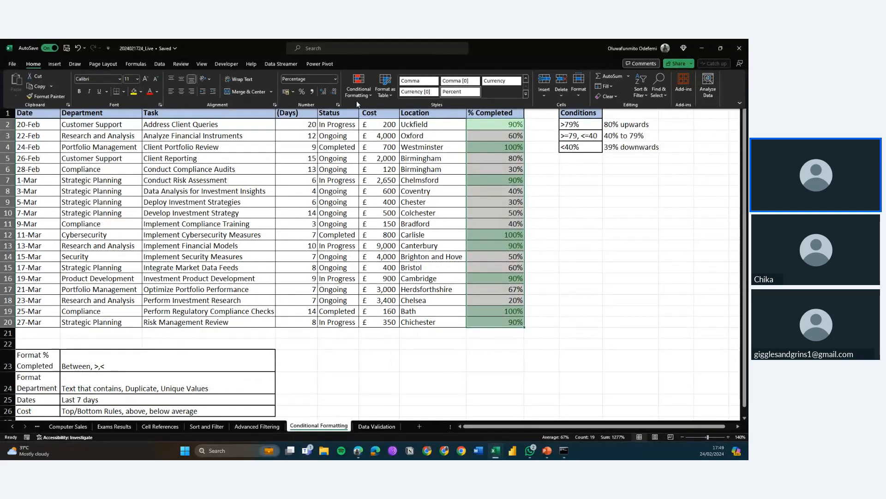
right_click(366, 94)
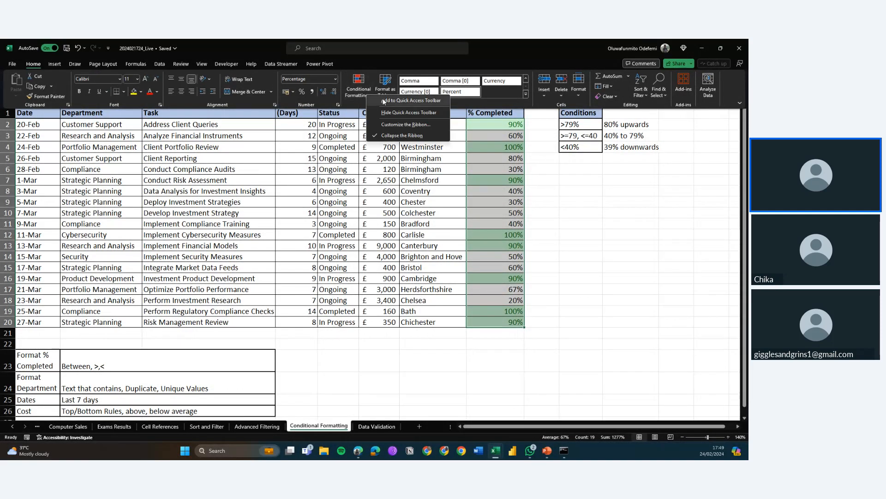
left_click(355, 95)
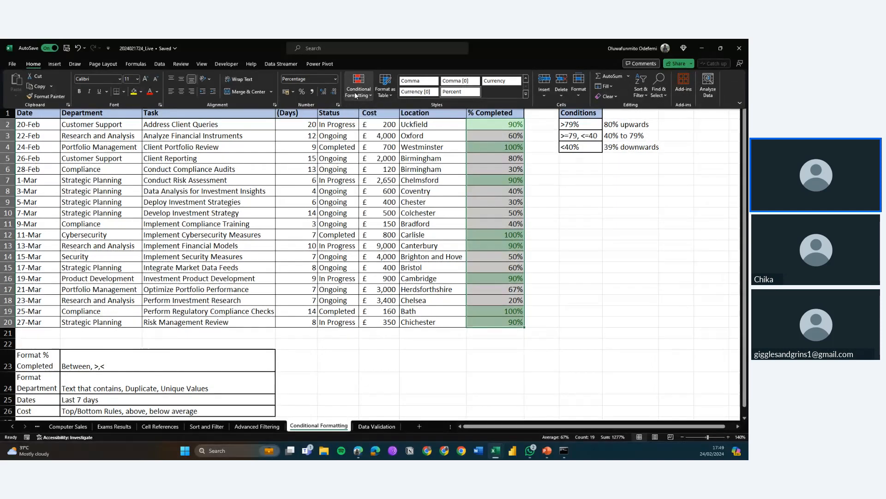
Highlight % Completed values equal to 80% with green fill and dark green text
left_click(356, 95)
mouse_move(402, 112)
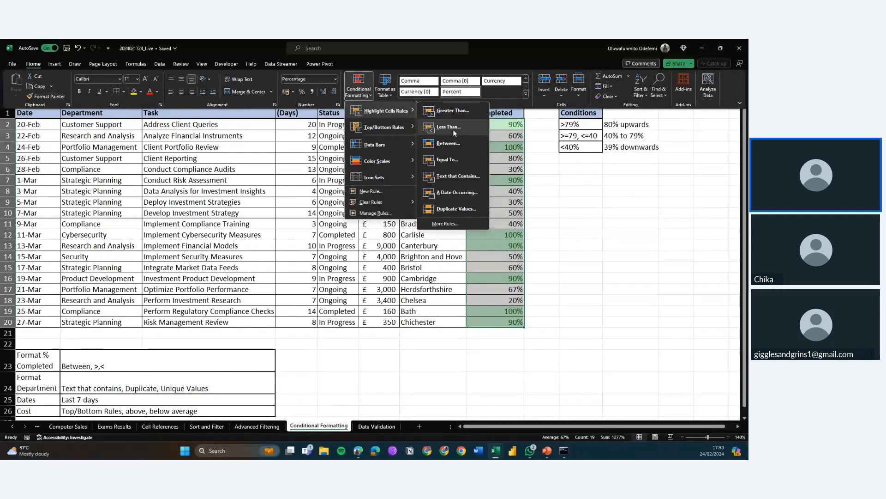
left_click(456, 163)
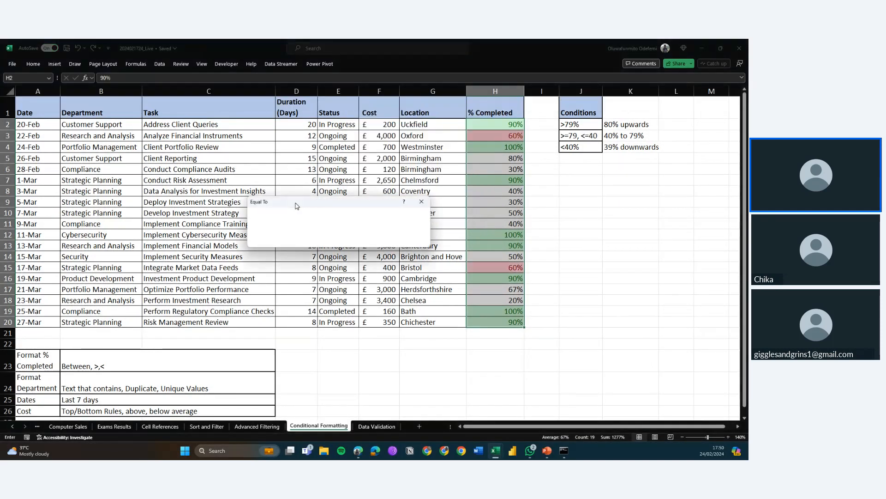
type("60")
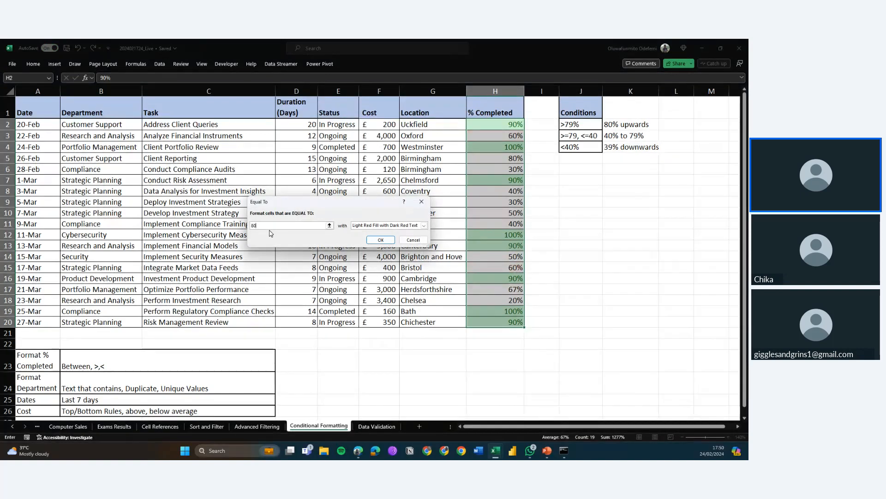
type("%")
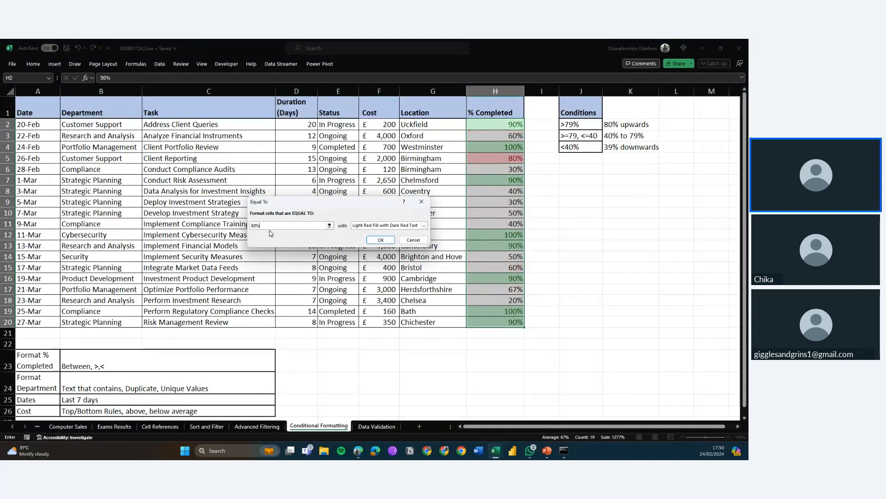
left_click(403, 226)
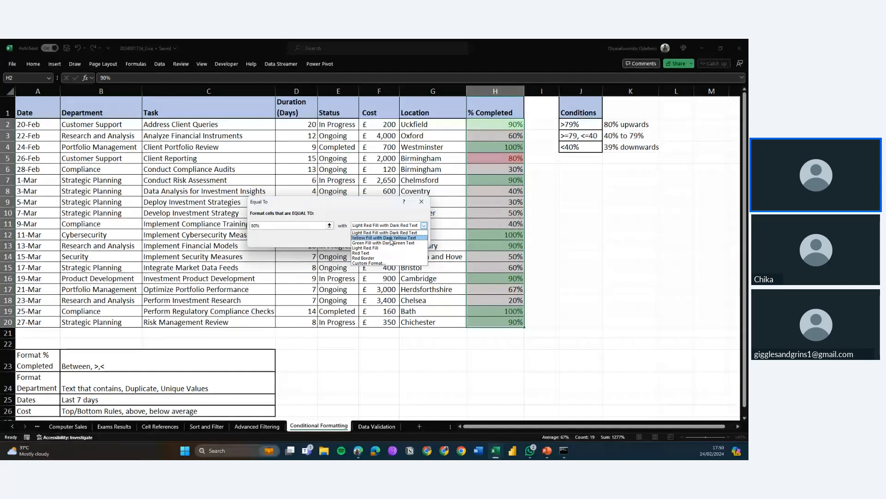
left_click(388, 243)
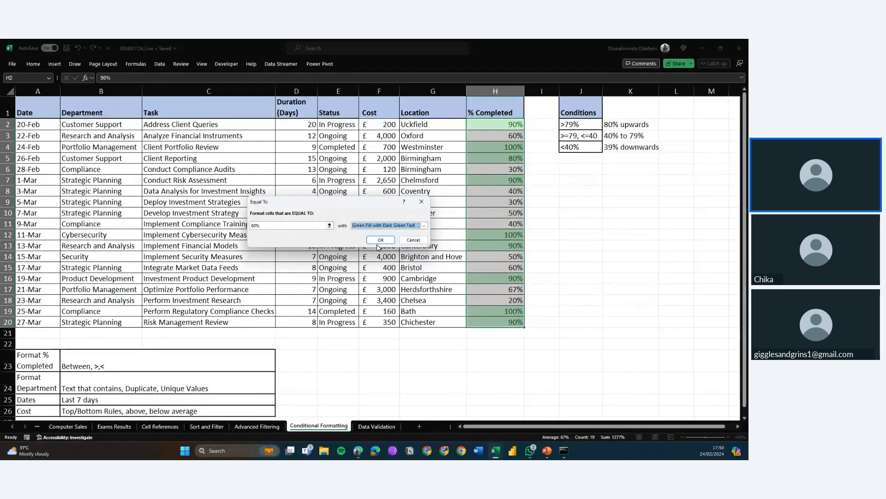
left_click(379, 244)
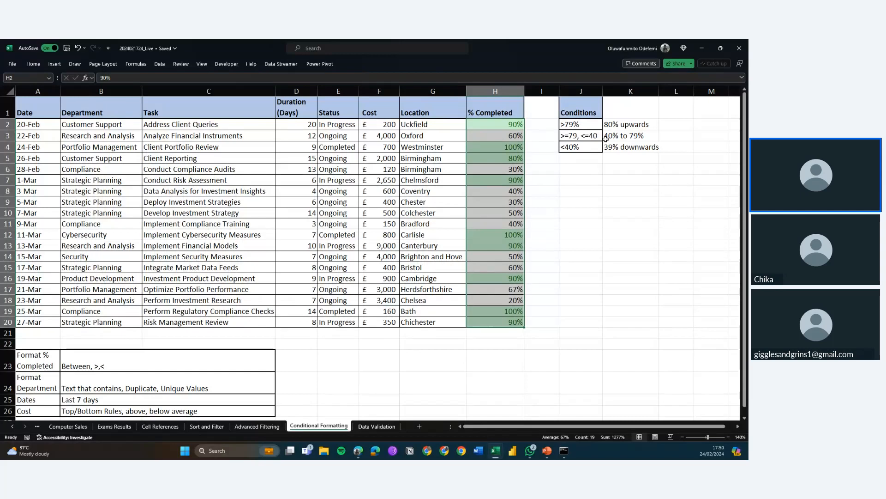
Open a new conditional formatting rule and compare the formula, colour scale and above/below average rule types
left_click(37, 67)
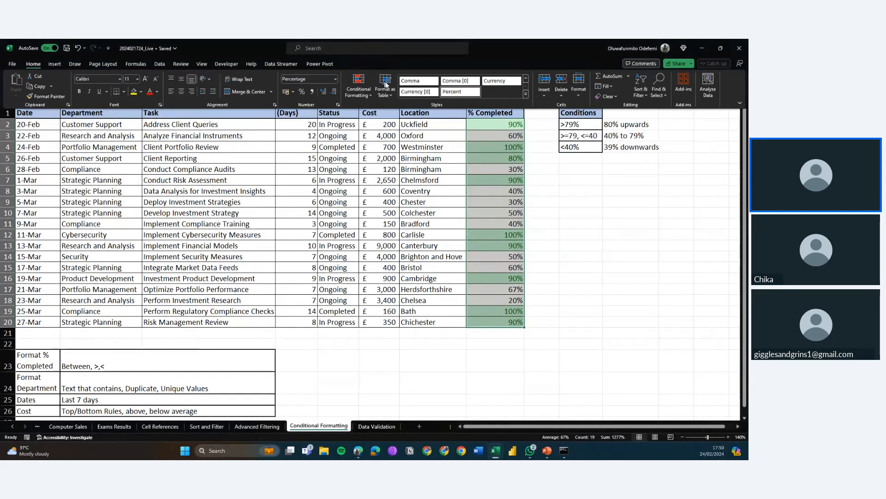
left_click(365, 97)
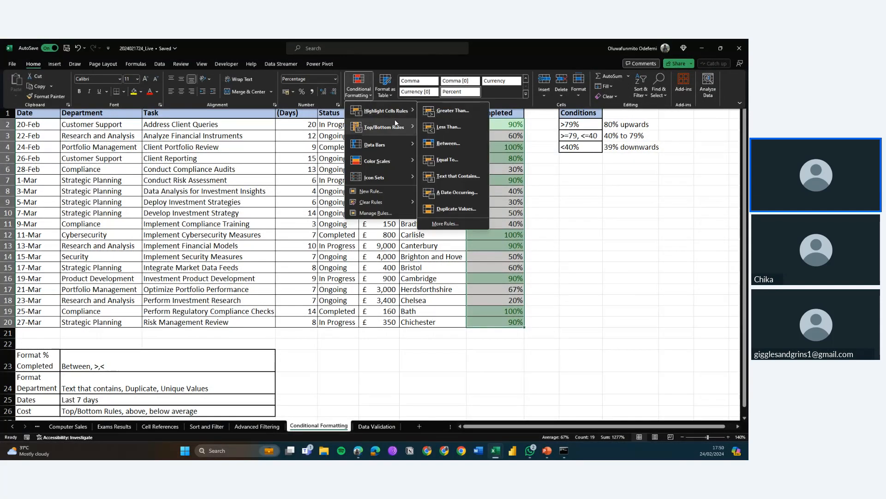
mouse_move(395, 123)
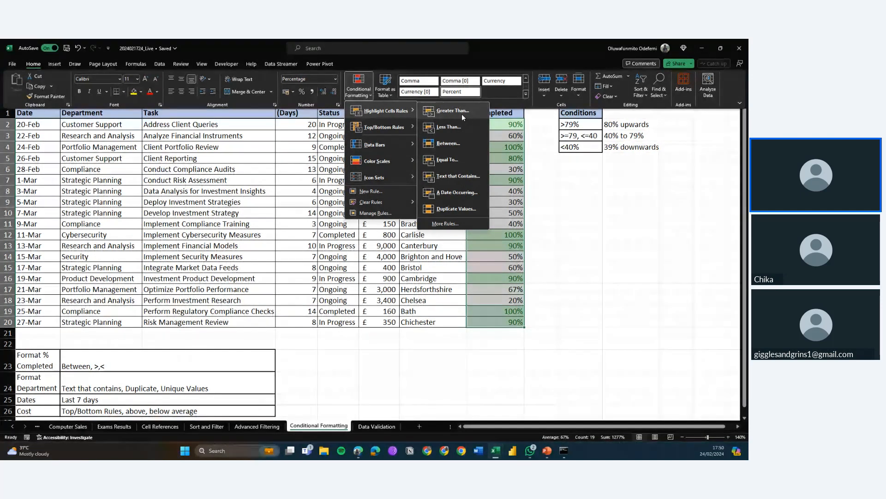
left_click(449, 225)
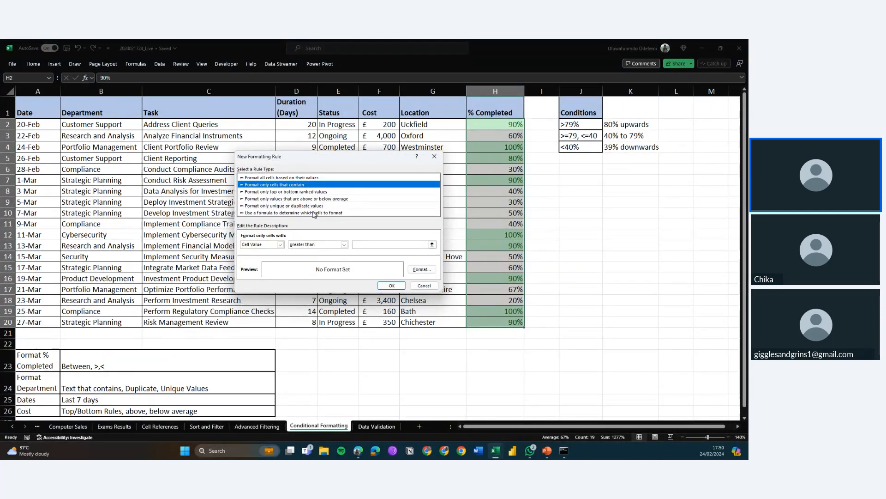
left_click(305, 213)
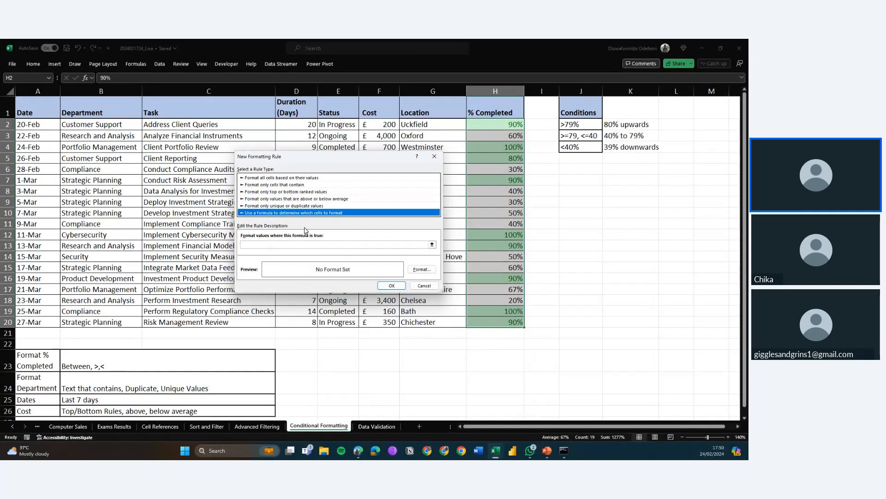
left_click(271, 179)
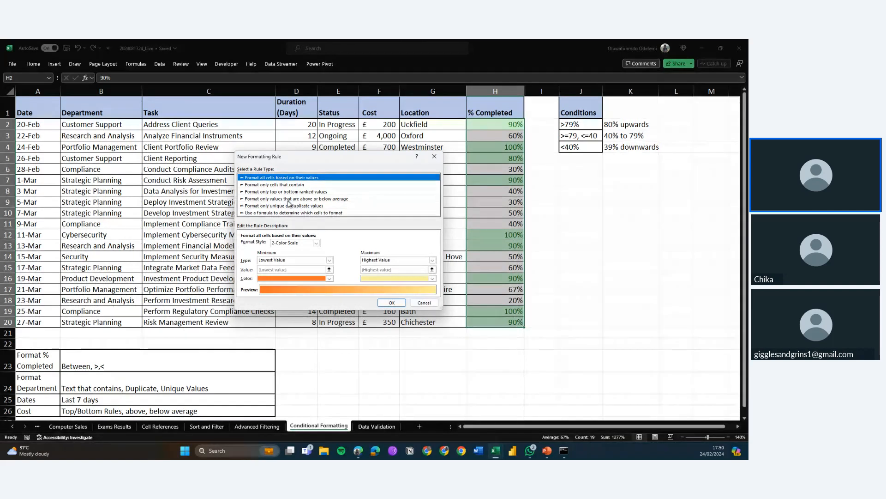
left_click(286, 199)
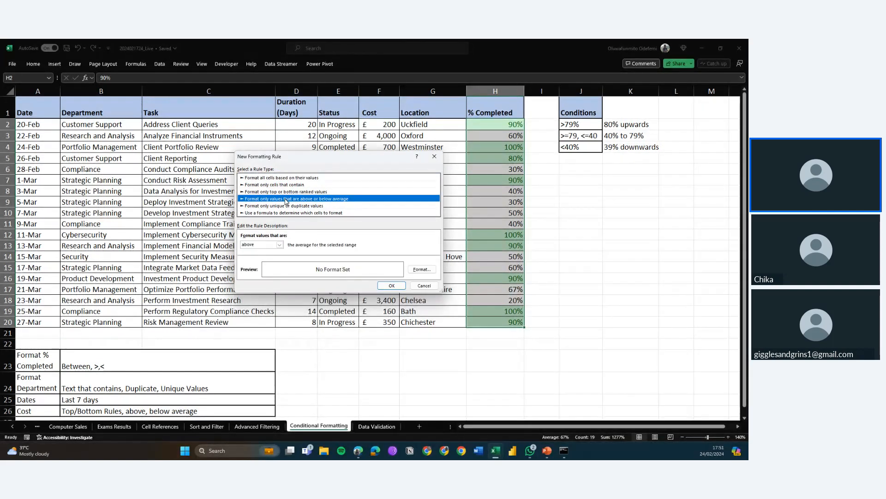
left_click(280, 248)
left_click(280, 248)
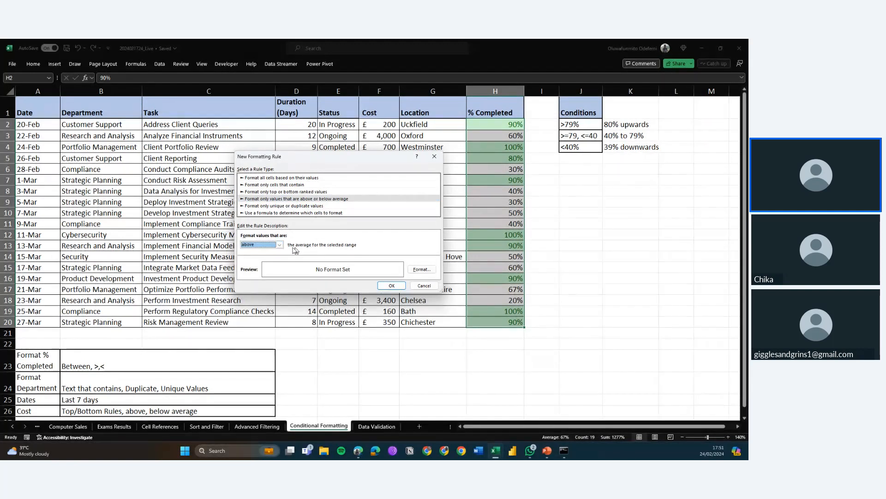
Choose a formula rule and enter =$H$2:$H$20 >=79, selecting H2:H20 as the range
left_click(308, 213)
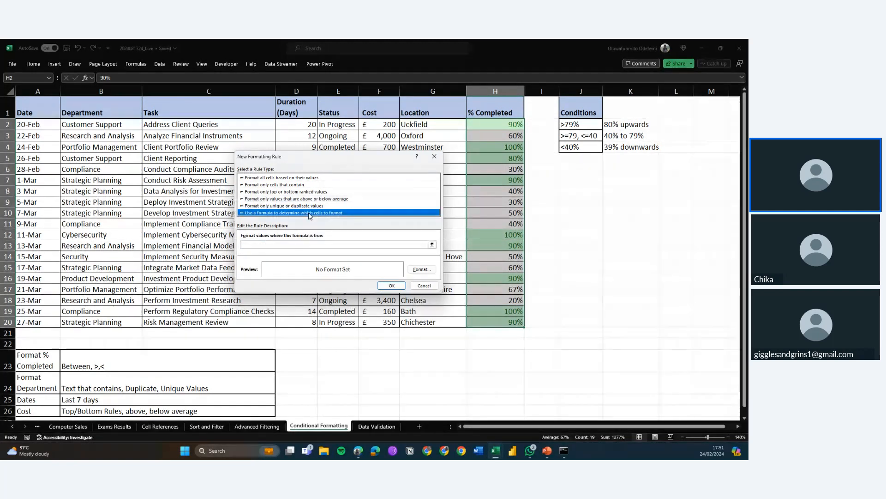
left_click(310, 246)
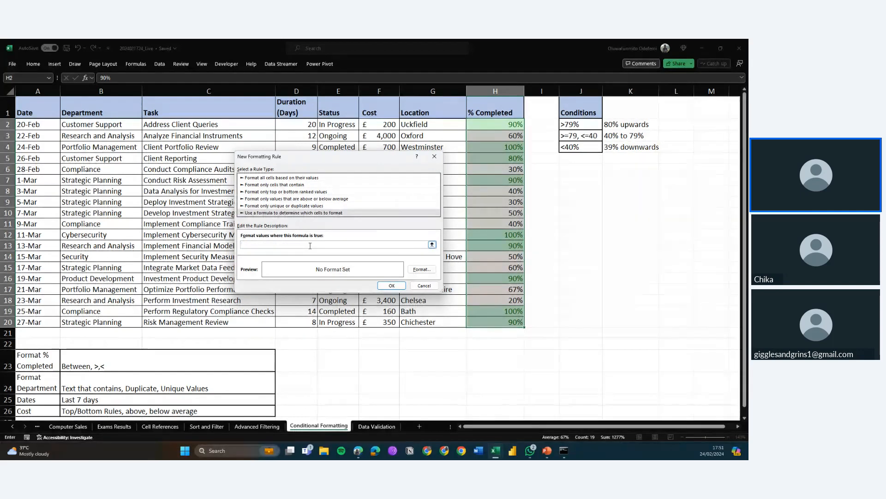
left_click(433, 245)
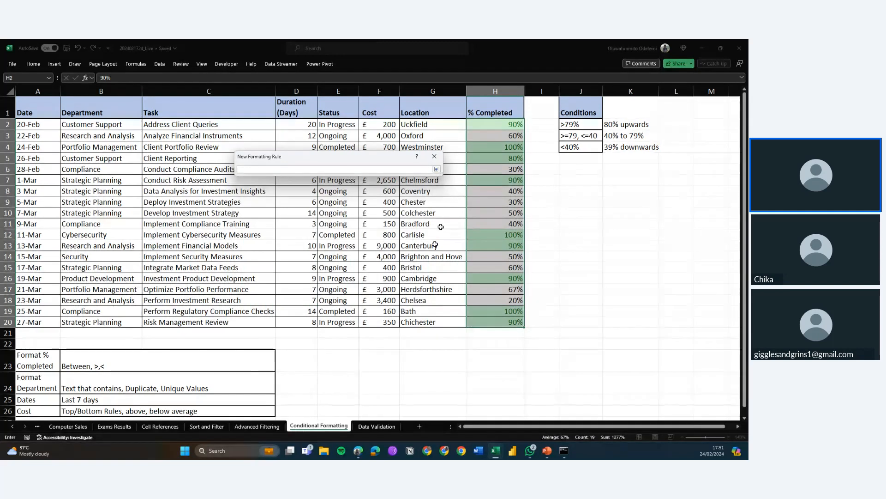
left_click_drag(491, 124, 502, 323)
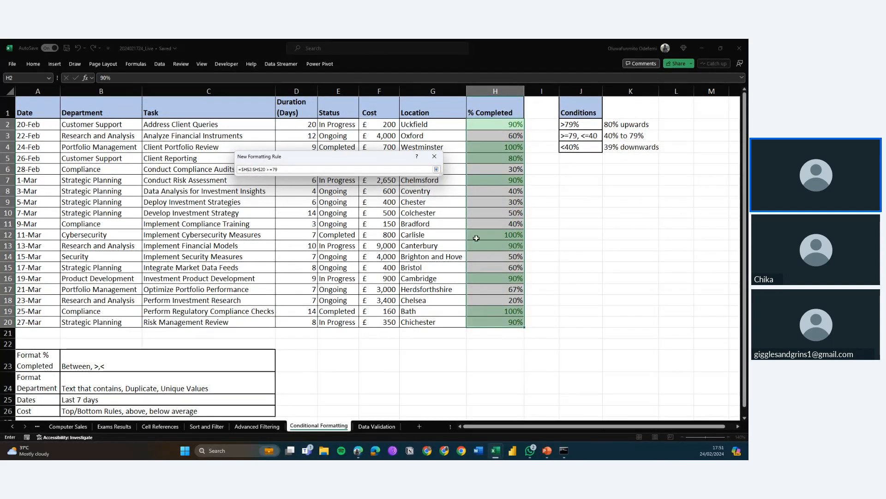
left_click(436, 169)
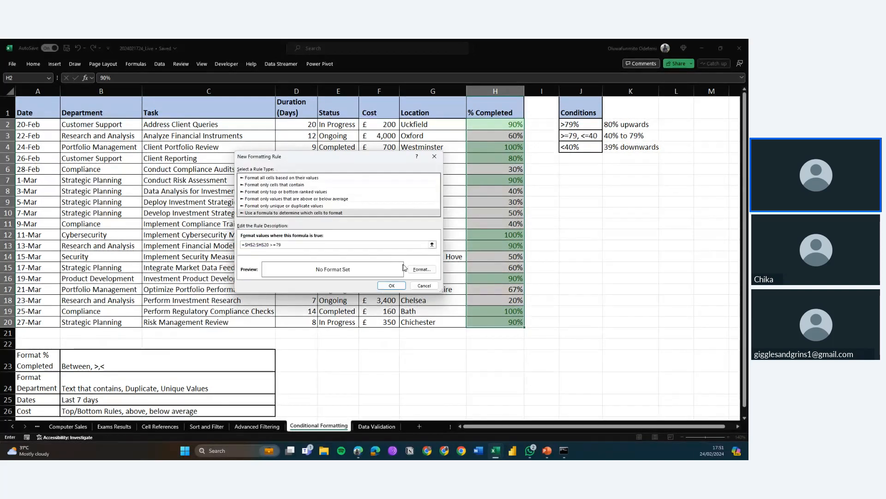
Set the new rule's format to an orange fill
left_click(419, 269)
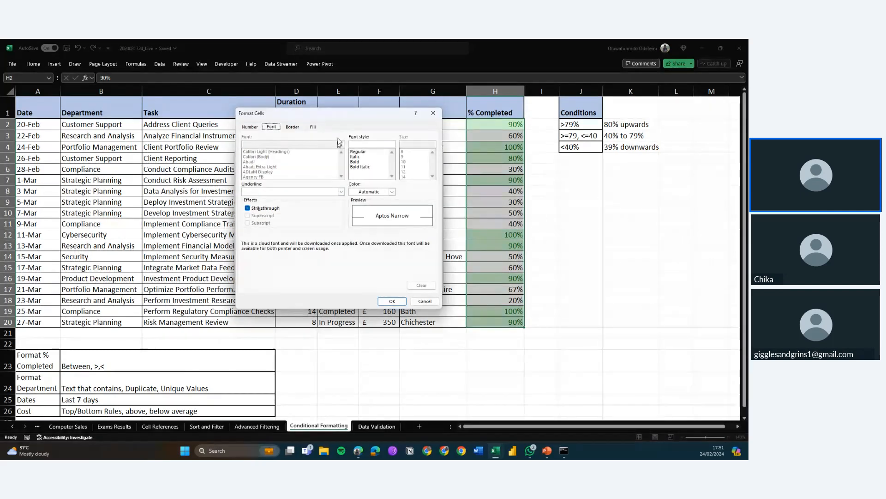
left_click(313, 127)
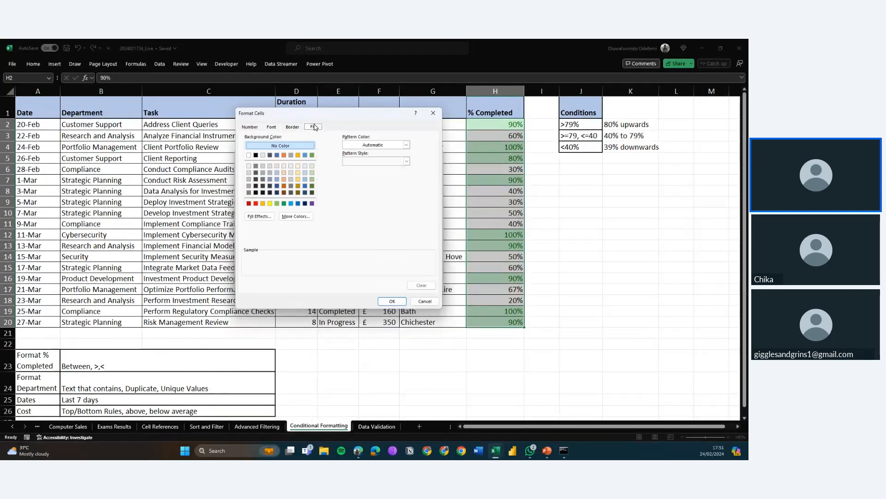
left_click(313, 172)
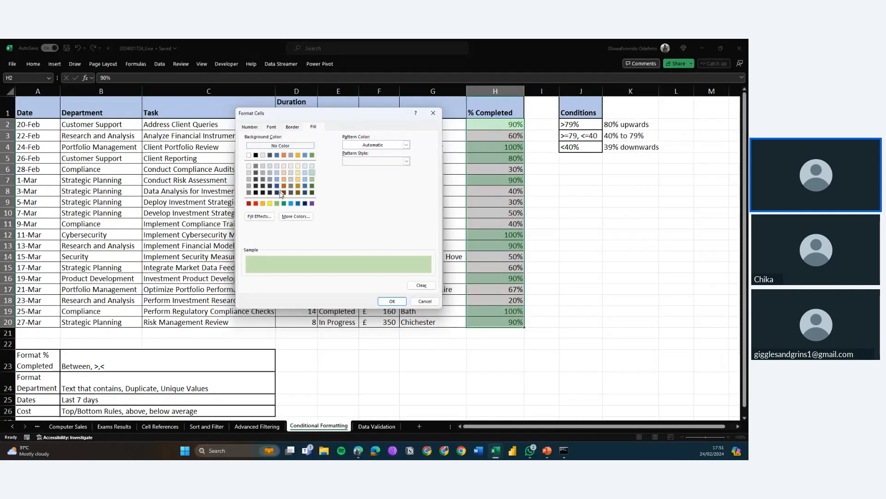
left_click(264, 203)
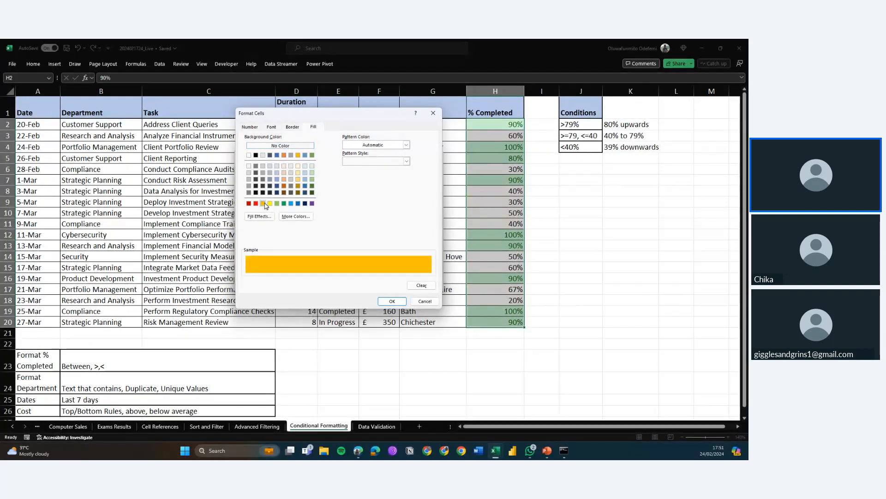
left_click(388, 301)
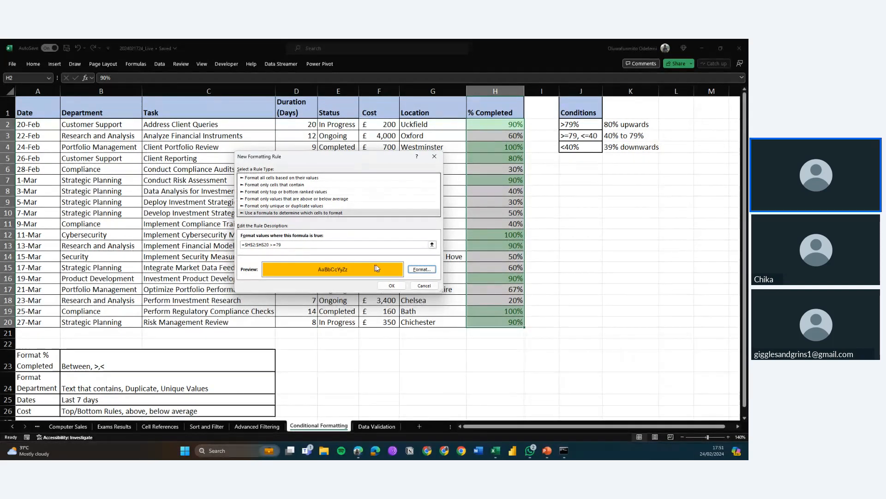
Browse the Font, Border and Number format options for the rule without changing them
left_click(418, 270)
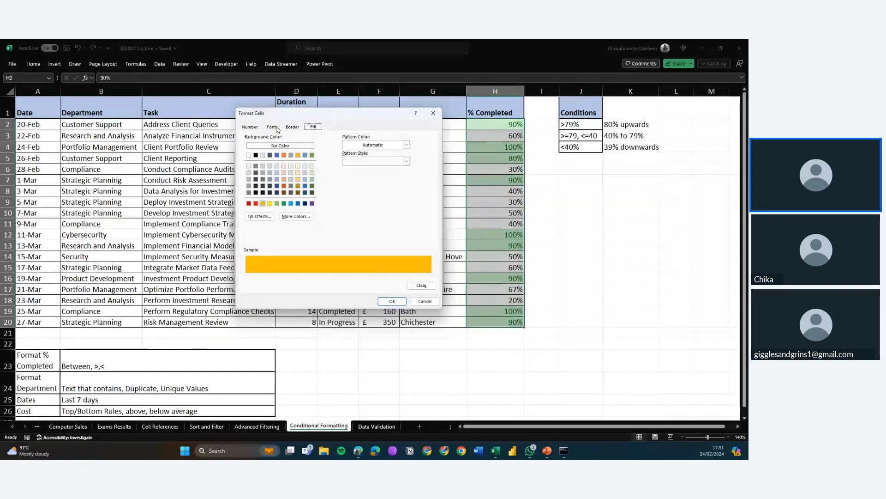
left_click(276, 126)
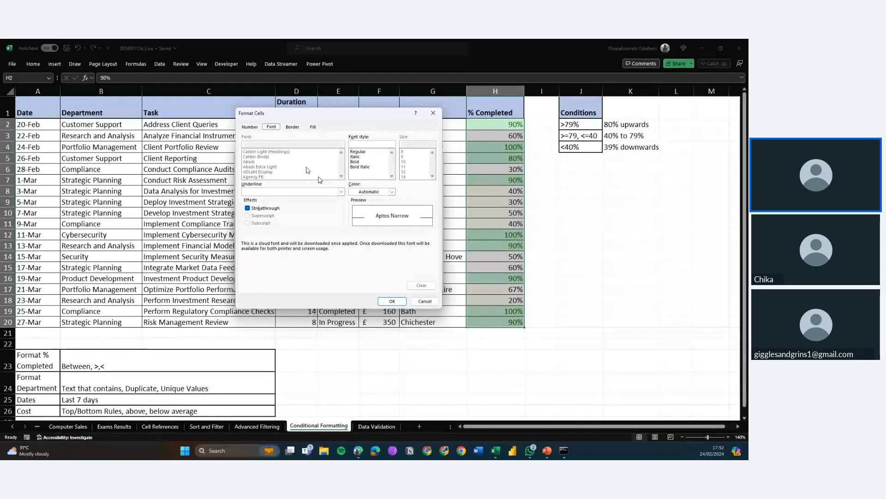
left_click(295, 128)
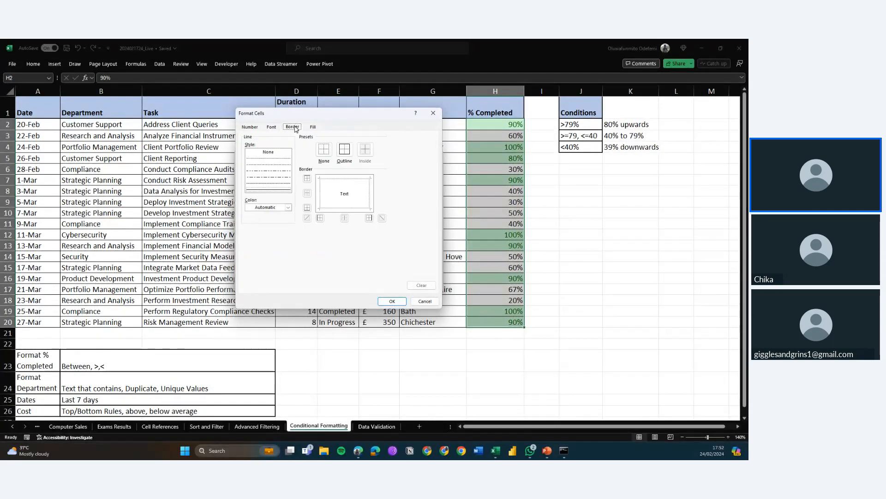
left_click(253, 129)
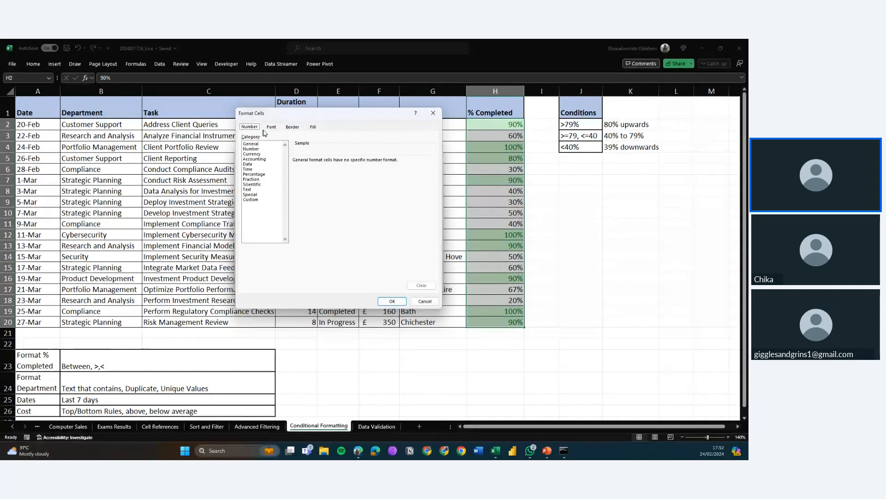
left_click(270, 128)
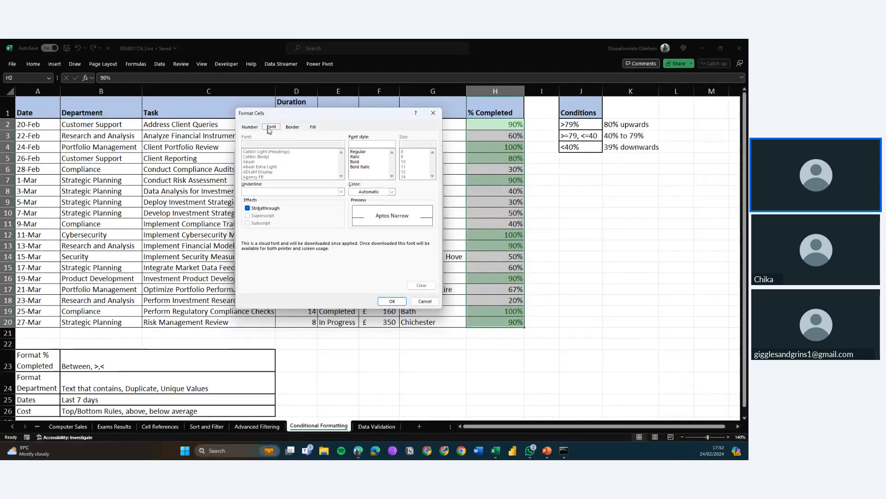
left_click(425, 301)
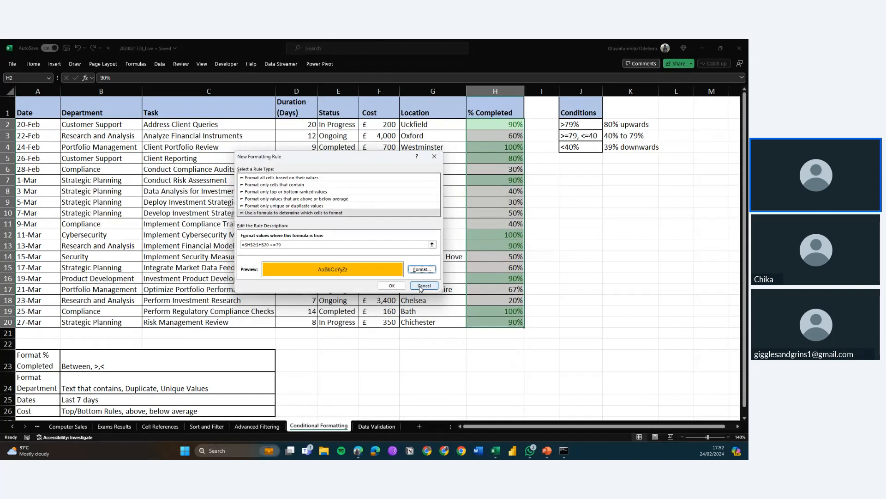
Try a cell-value rule formatting % Completed values less than 79 in orange, and undo it
left_click(343, 184)
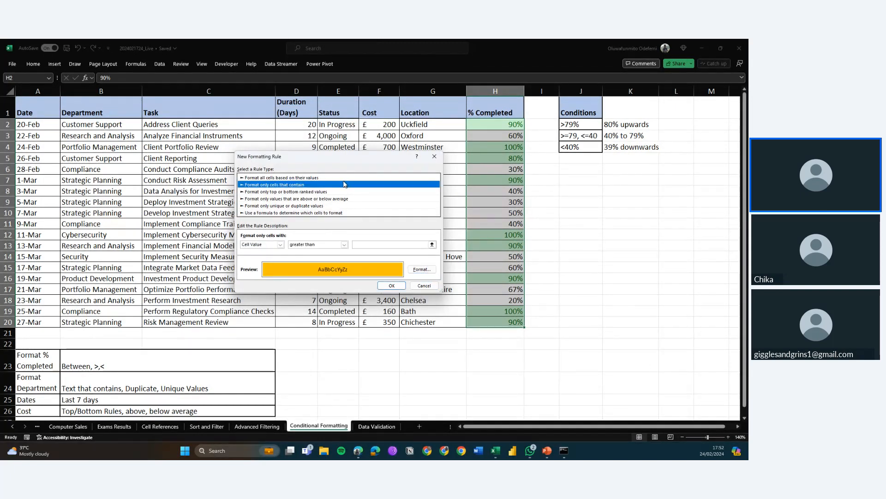
left_click(342, 177)
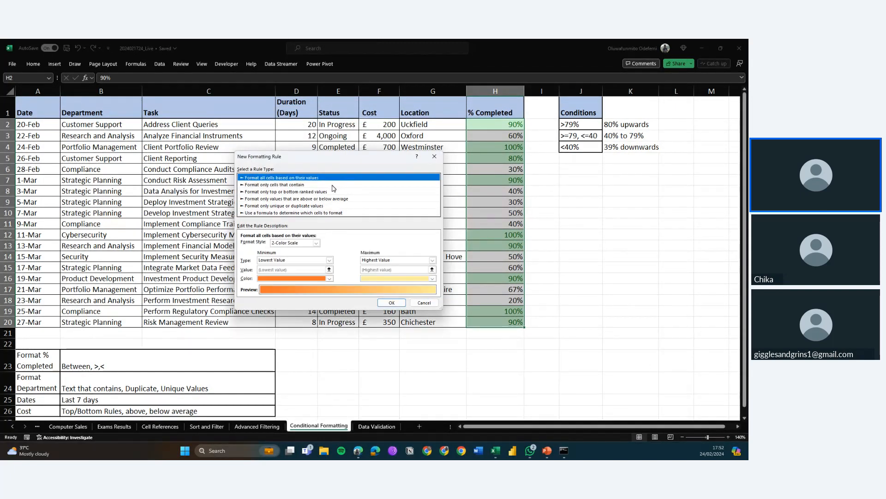
left_click(331, 185)
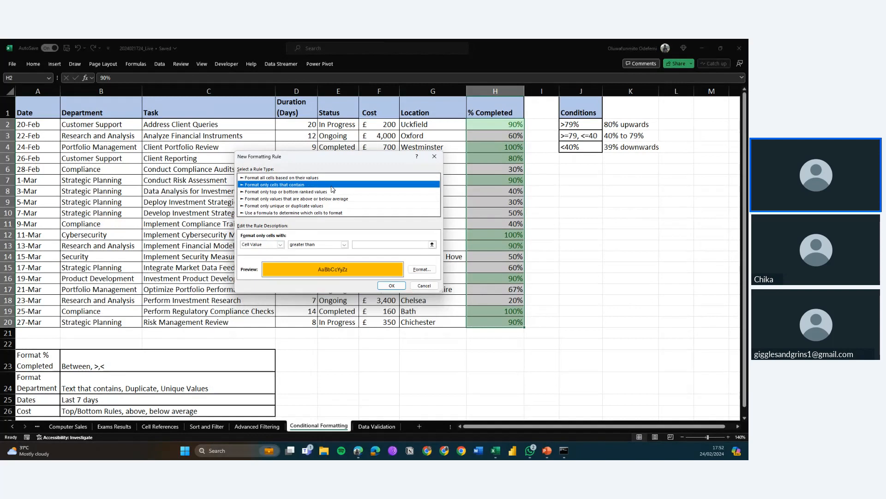
double_click(327, 248)
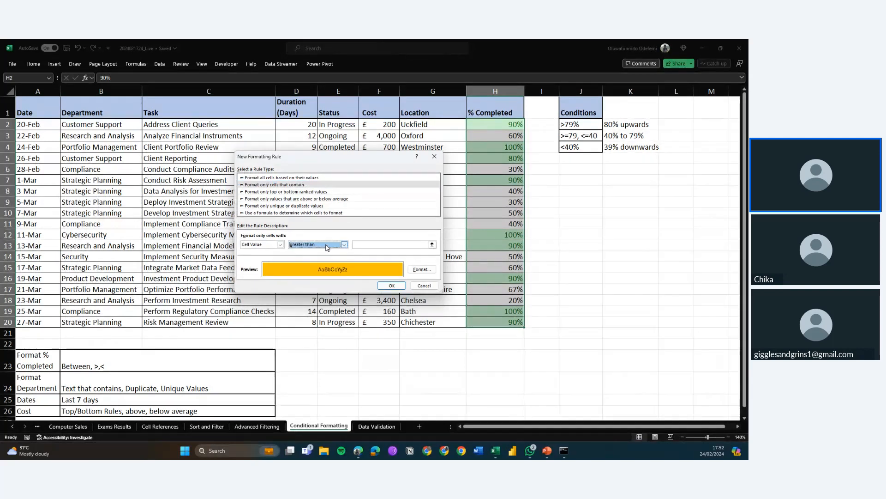
left_click(382, 244)
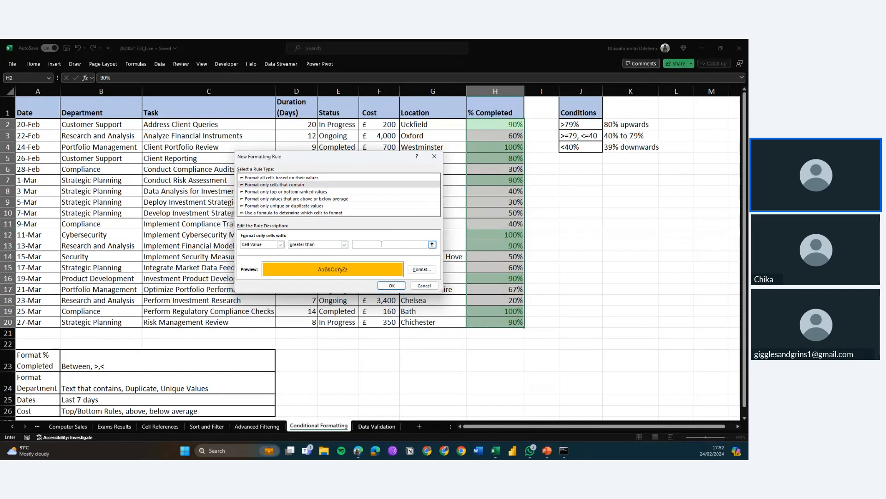
type("79")
left_click(344, 244)
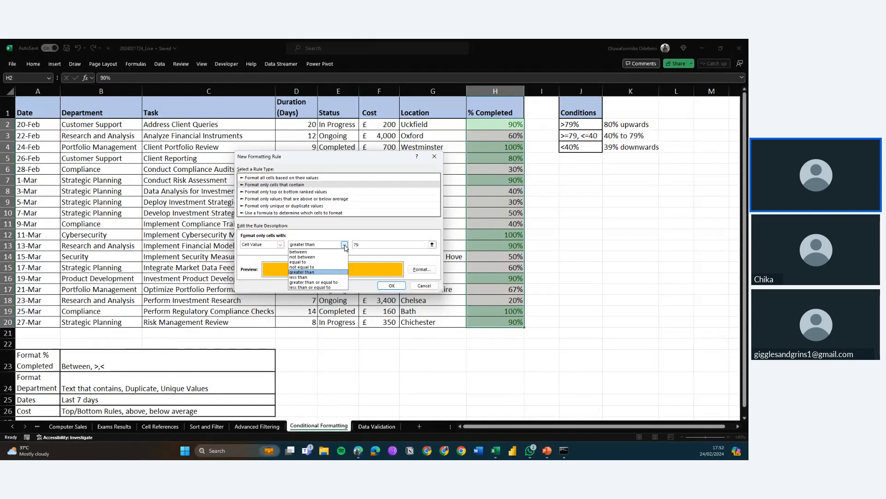
left_click(323, 277)
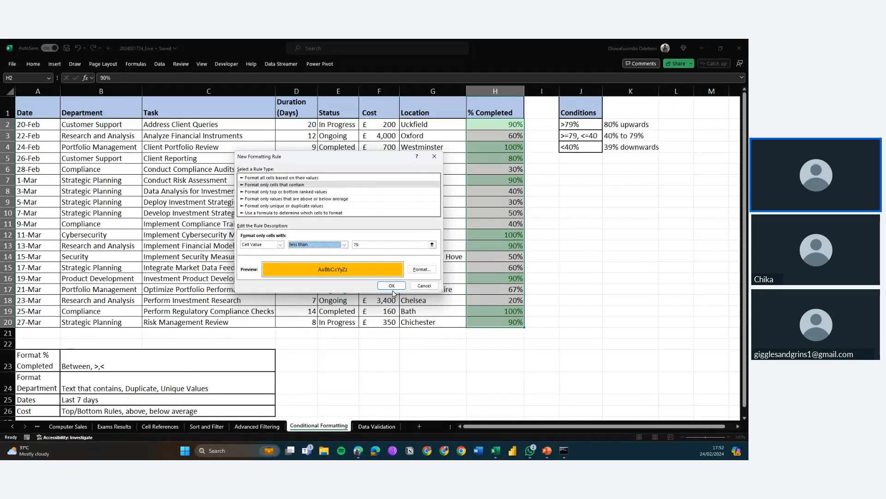
left_click(391, 286)
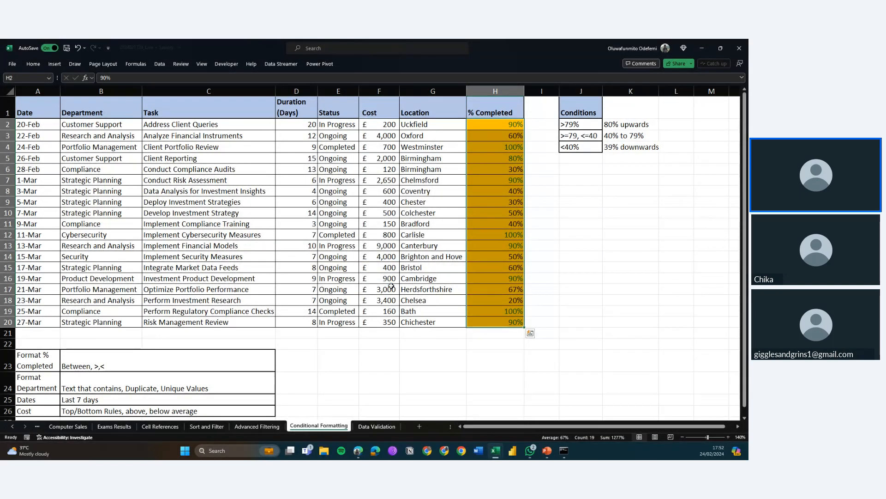
key("ctrl+z")
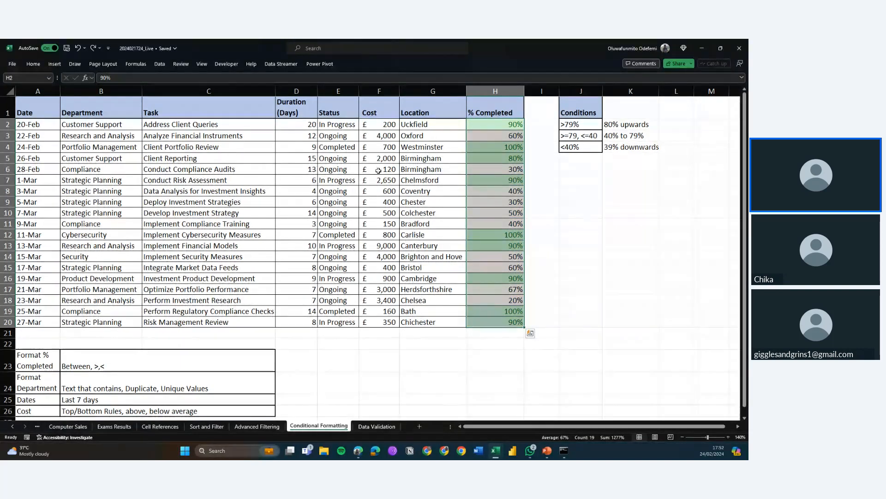
Highlight % Completed values less than 79% with yellow fill and dark yellow text
left_click(55, 64)
left_click(33, 65)
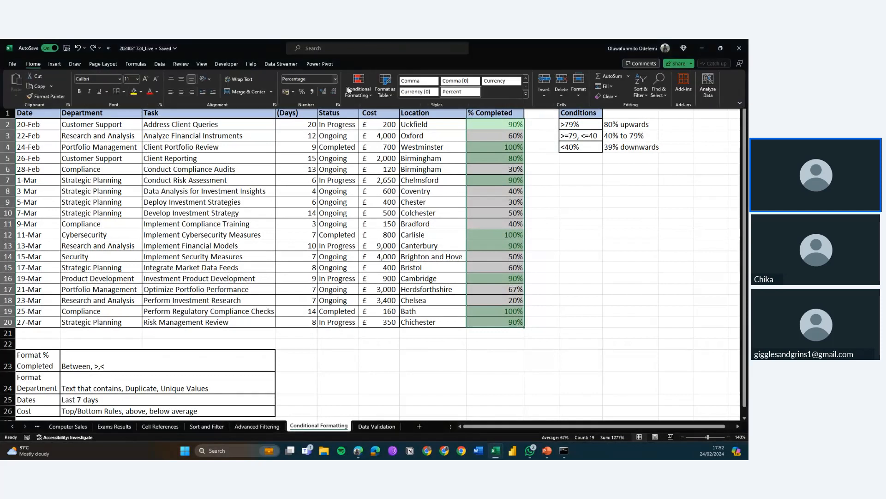
left_click(359, 85)
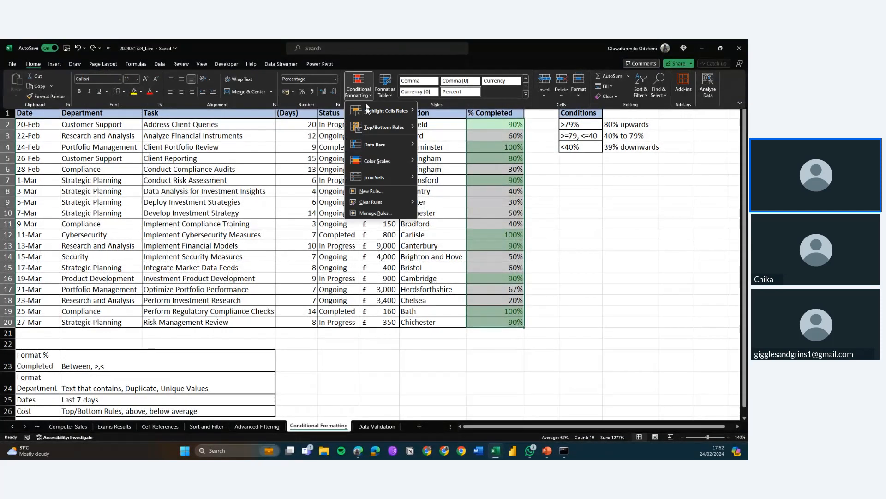
mouse_move(406, 119)
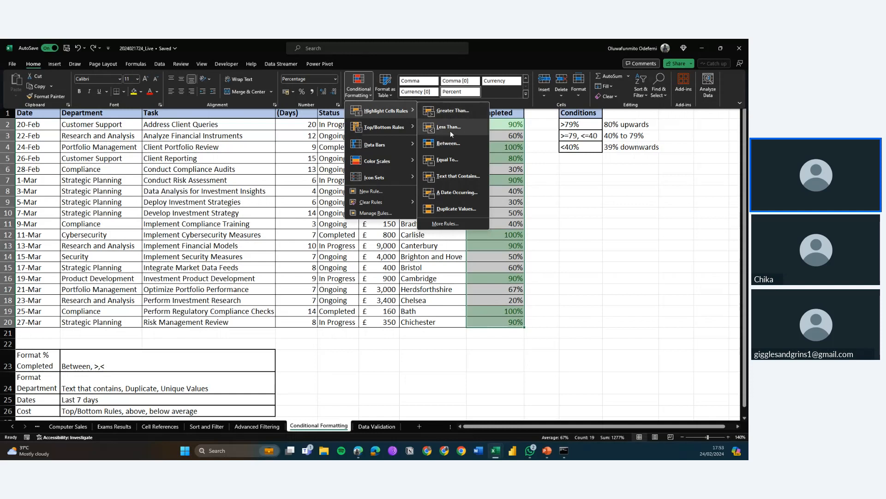
left_click(451, 131)
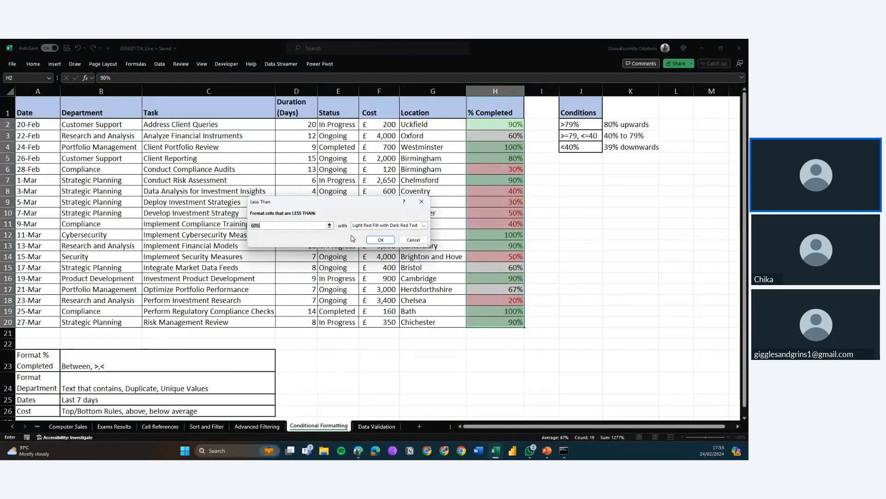
type("79")
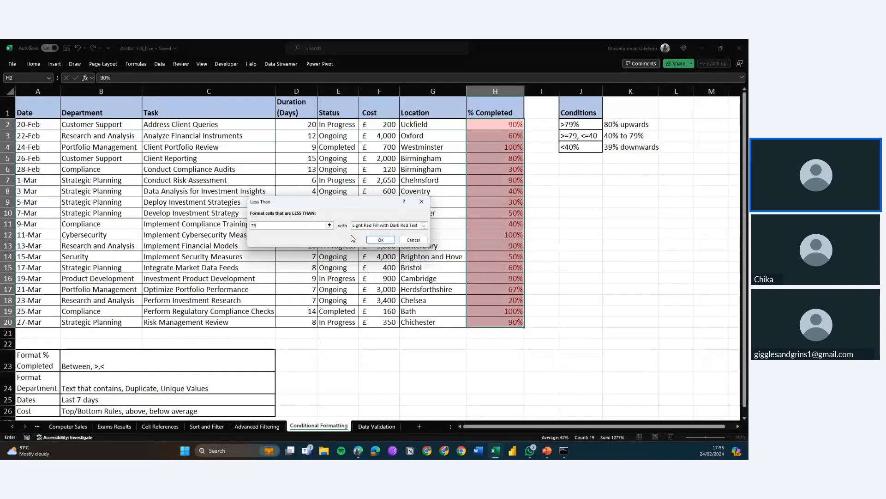
type("%")
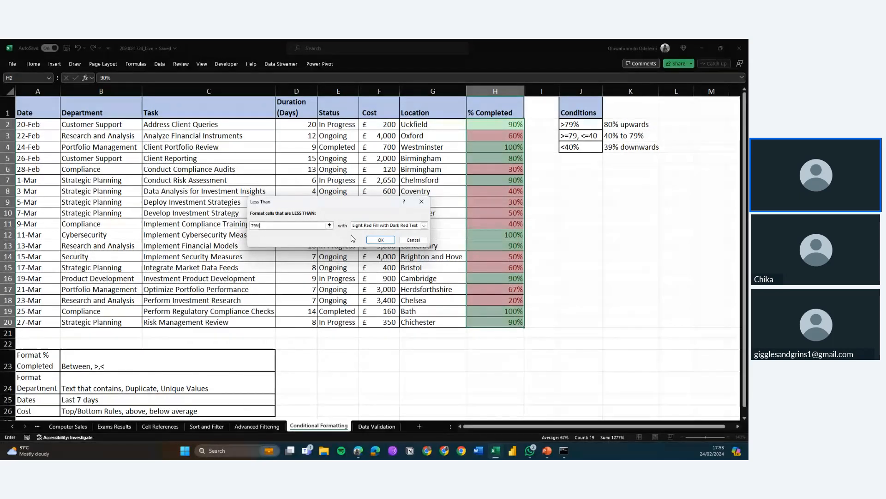
left_click(410, 226)
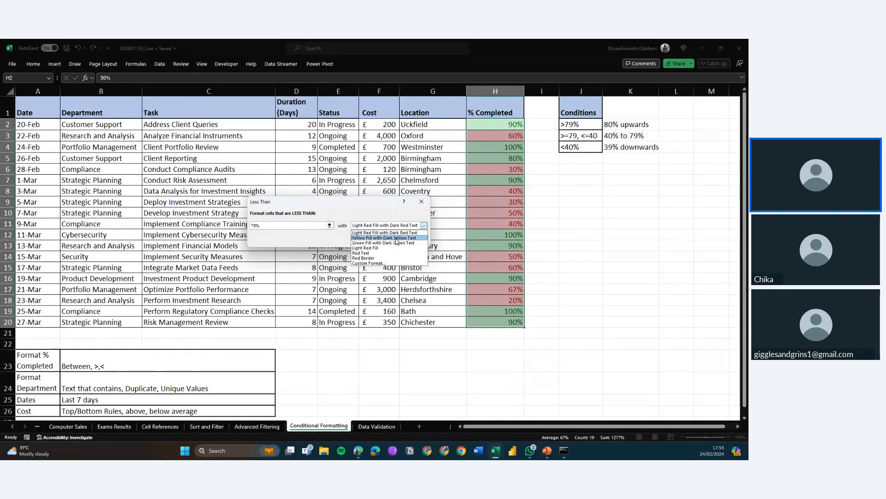
left_click(396, 237)
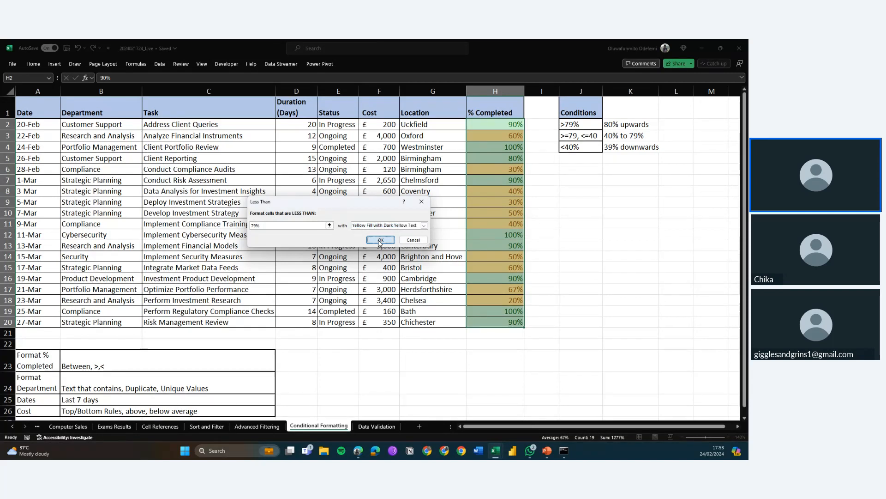
left_click(380, 240)
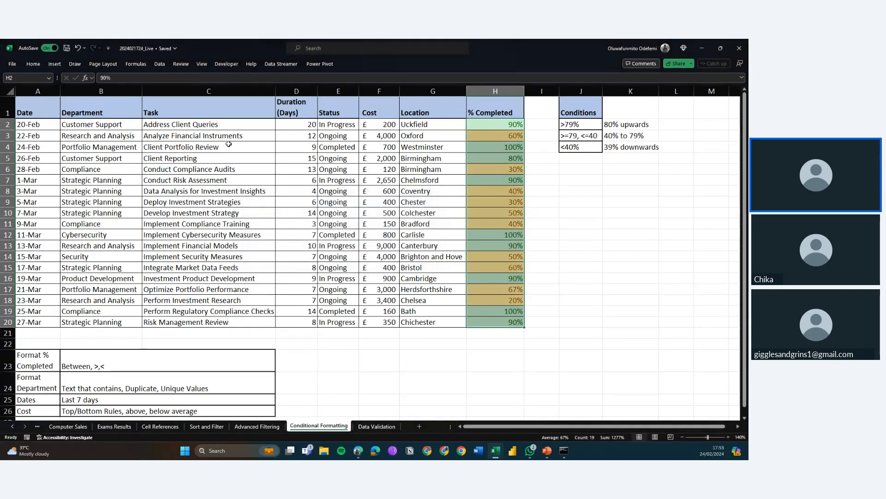
Highlight % Completed values between 40% and 79% with yellow fill and dark yellow text
left_click(32, 64)
left_click(361, 86)
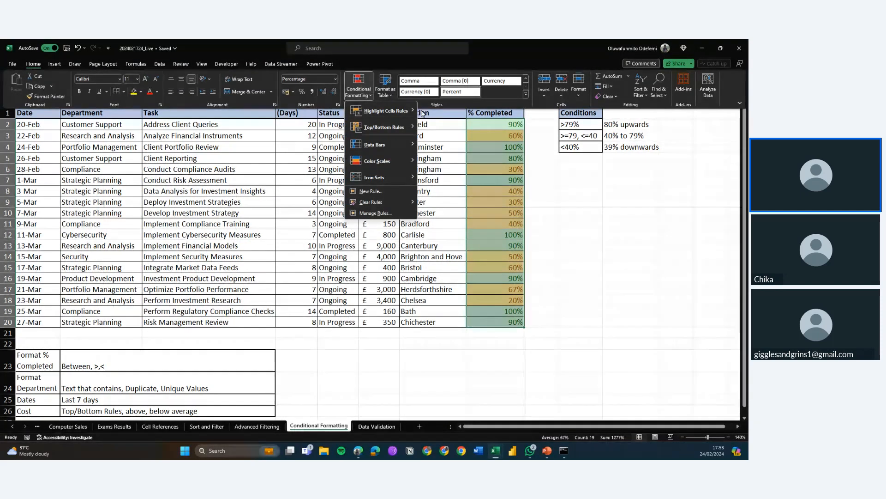
mouse_move(403, 111)
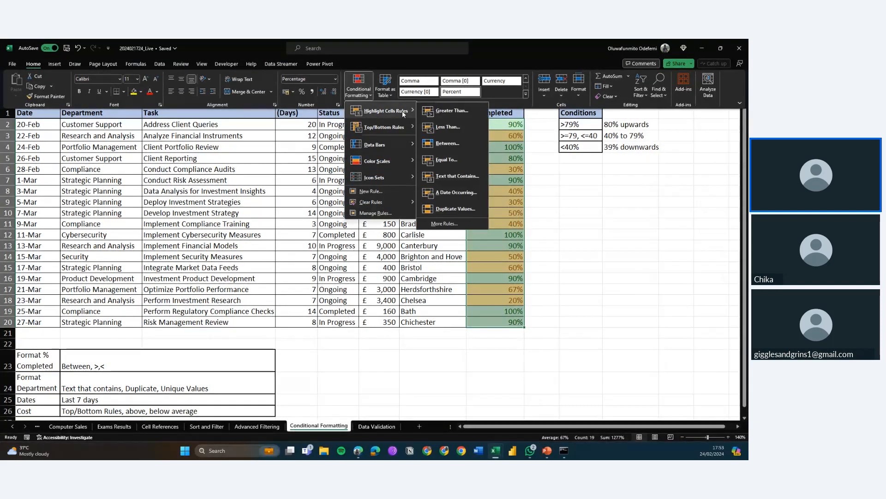
left_click(456, 144)
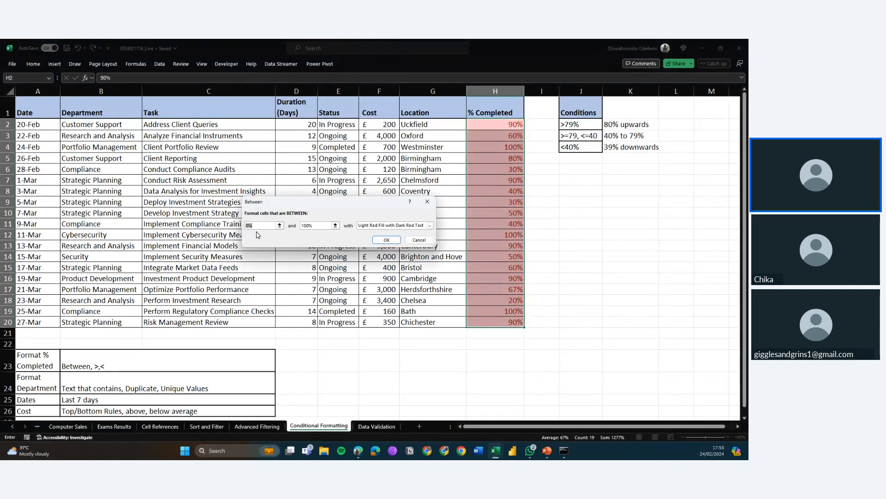
type("40")
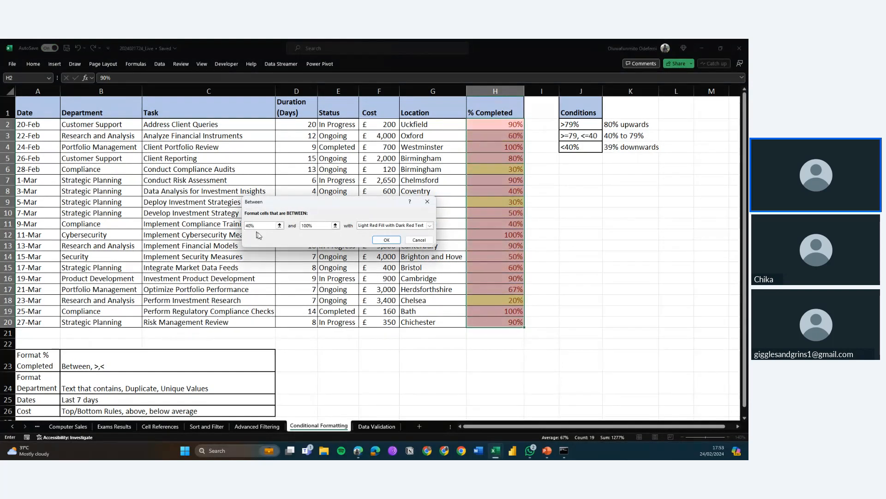
left_click_drag(317, 229, 295, 227)
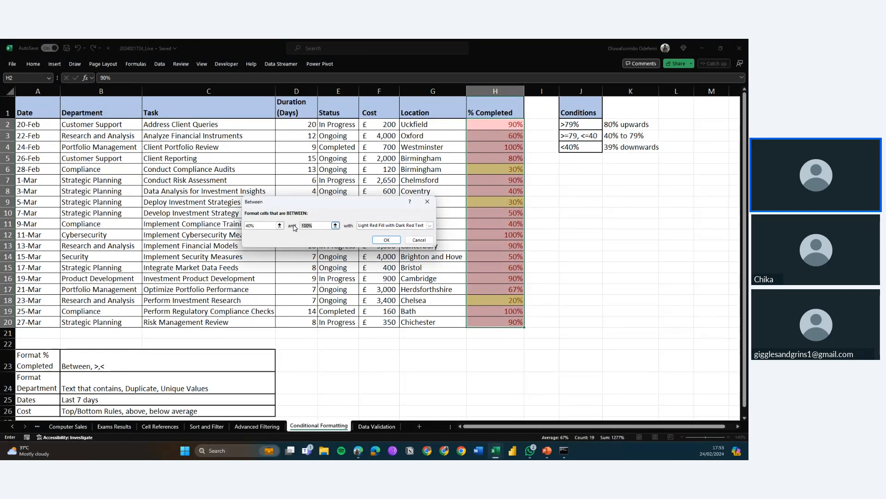
type("79")
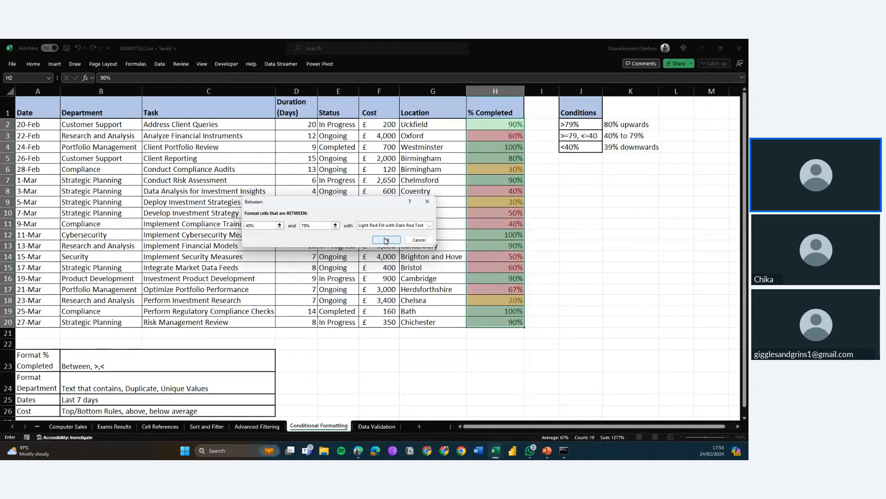
left_click(399, 229)
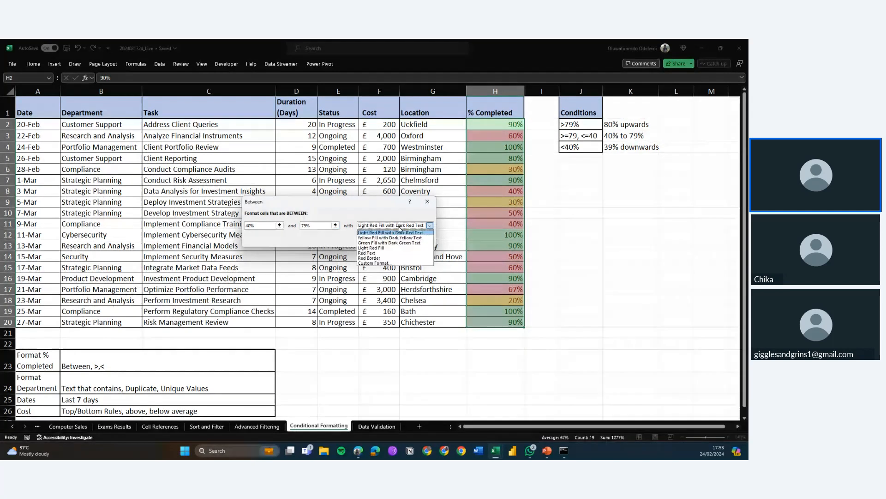
left_click(393, 241)
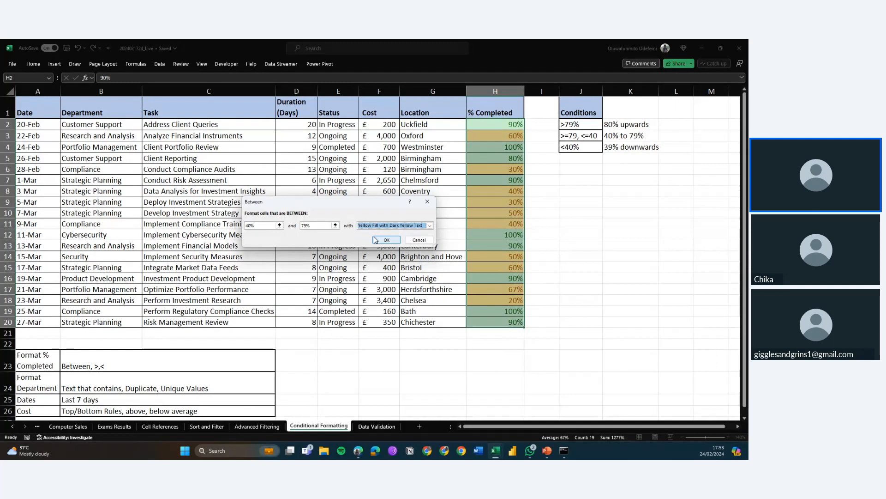
left_click(381, 243)
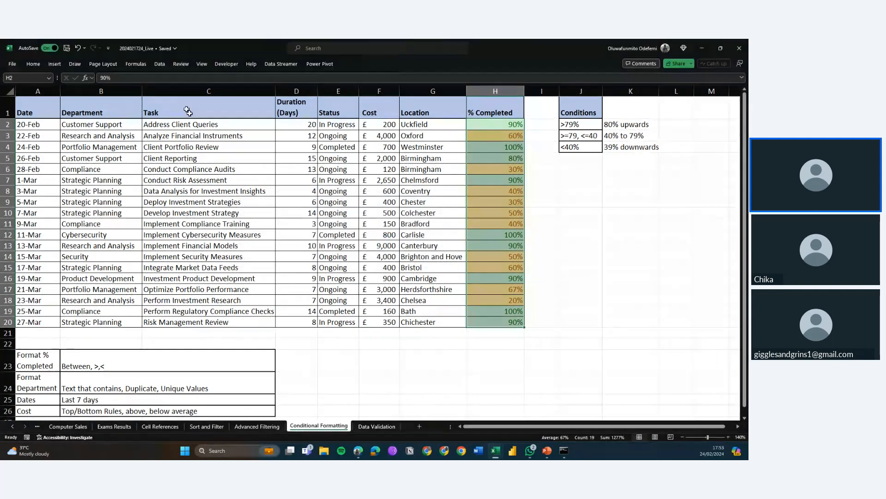
Open the conditional formatting rules manager and delete the less-than 0.79 rule, applying the change
left_click(36, 66)
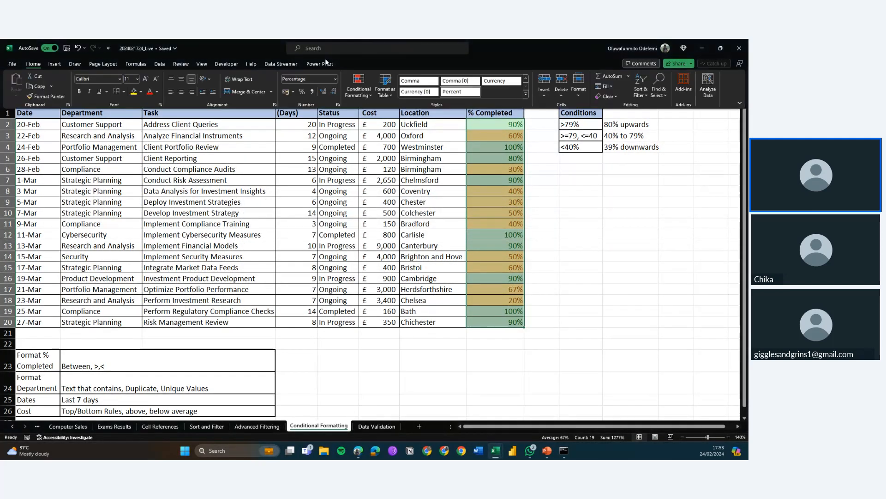
left_click(353, 90)
left_click(385, 213)
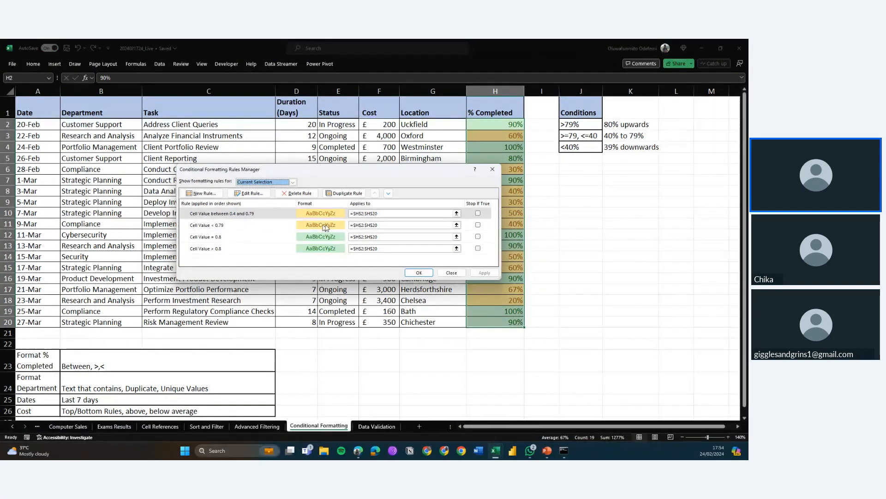
left_click(477, 224)
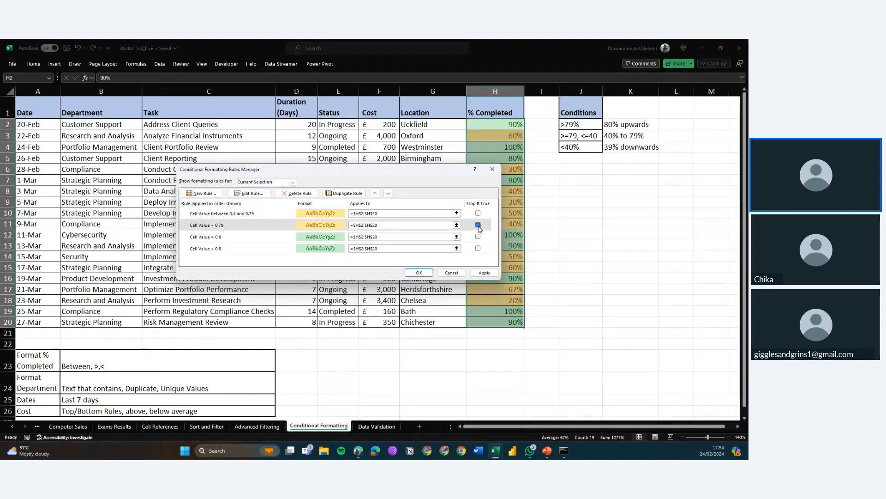
left_click(294, 193)
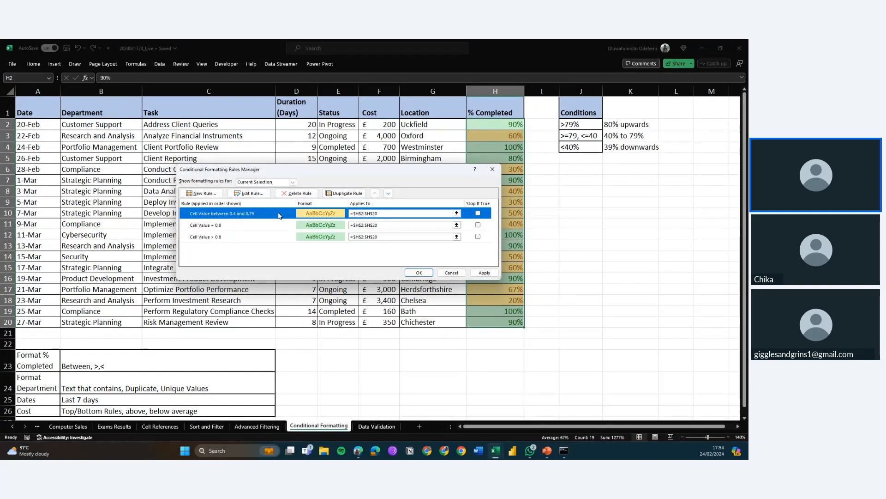
left_click(486, 273)
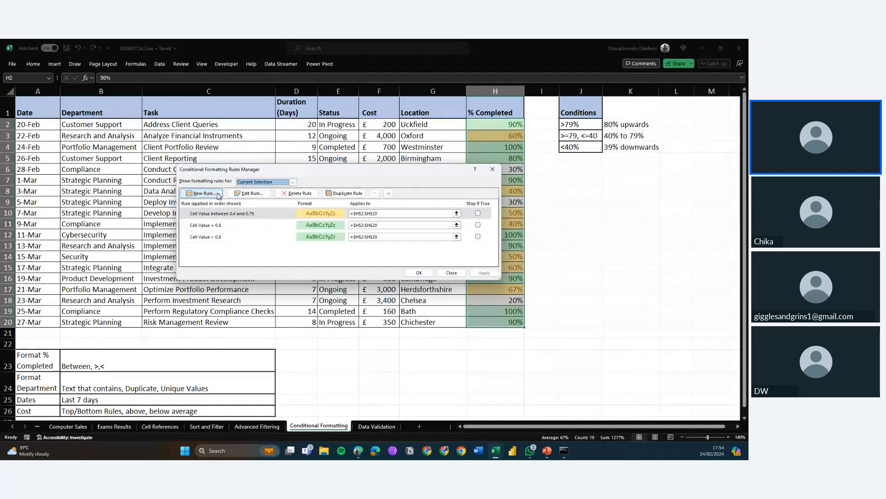
Add a new rule with the default 2-color scale for H2:H20 and close the rules manager
key("Return")
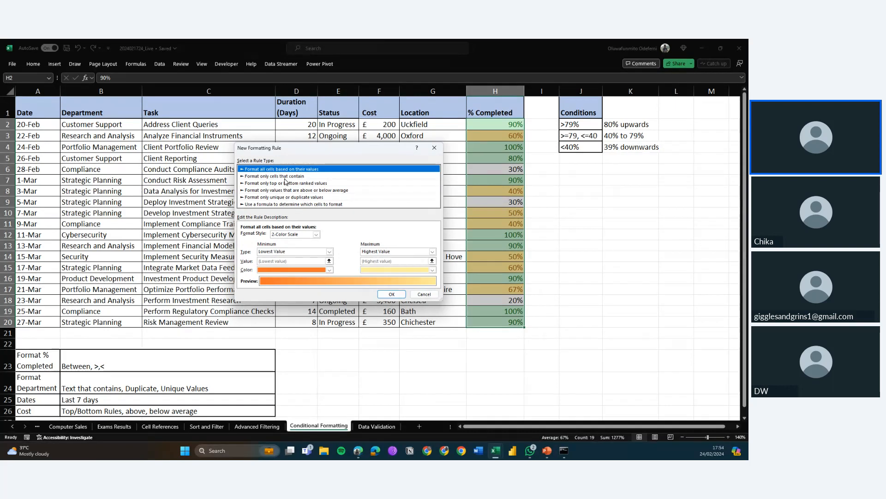
left_click(404, 294)
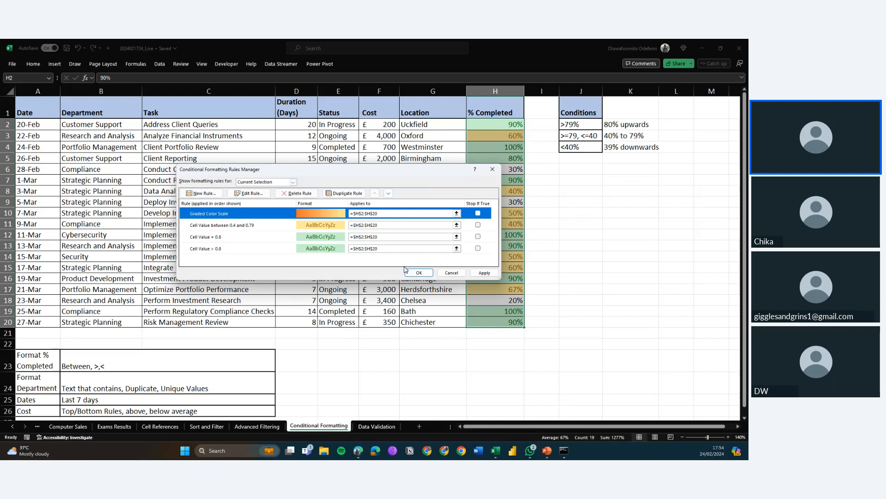
left_click(441, 273)
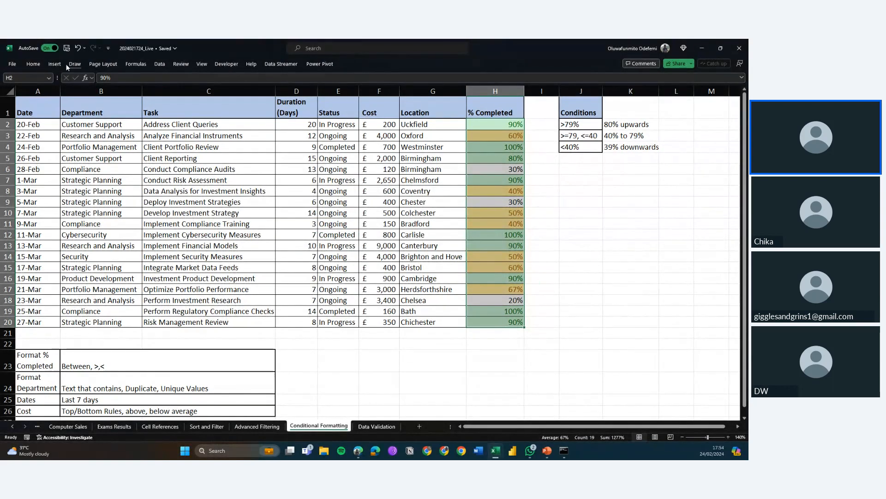
Highlight % Completed values less than 40% with light red fill and dark red text
left_click(33, 66)
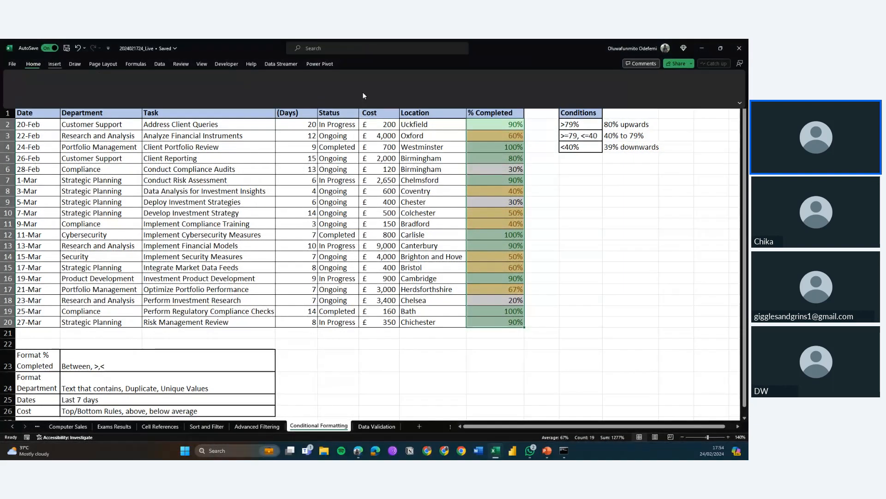
left_click(357, 91)
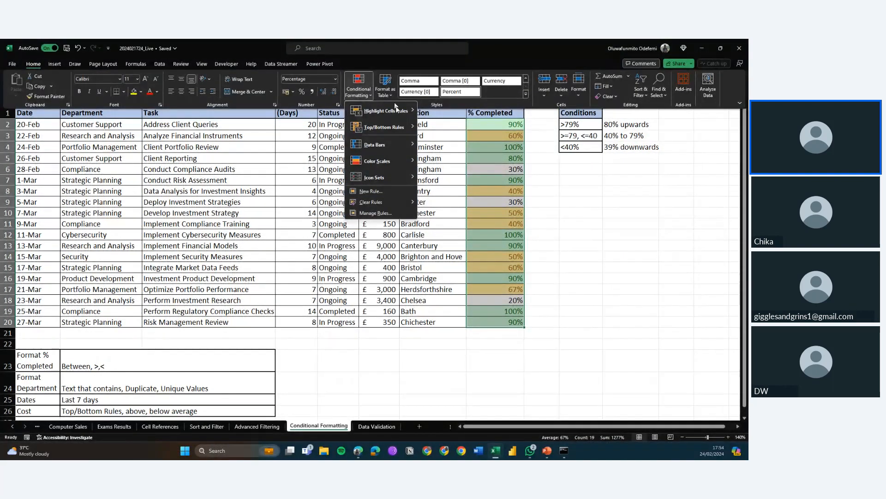
mouse_move(407, 111)
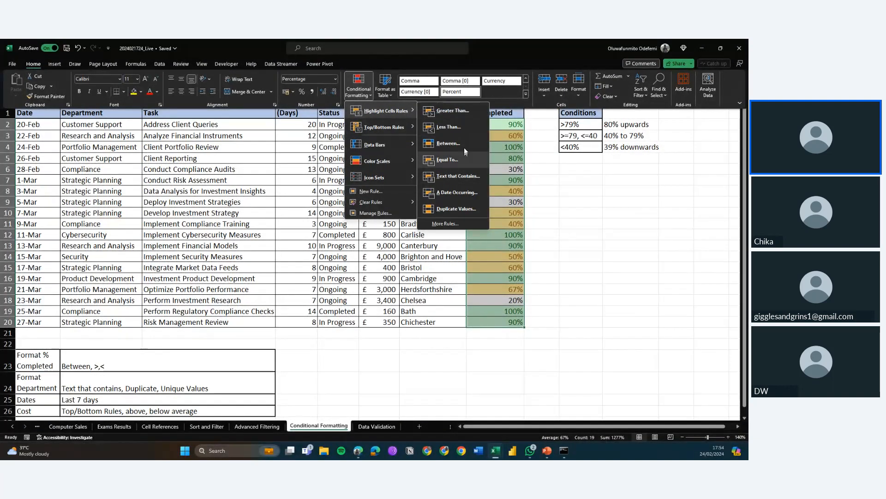
left_click(454, 126)
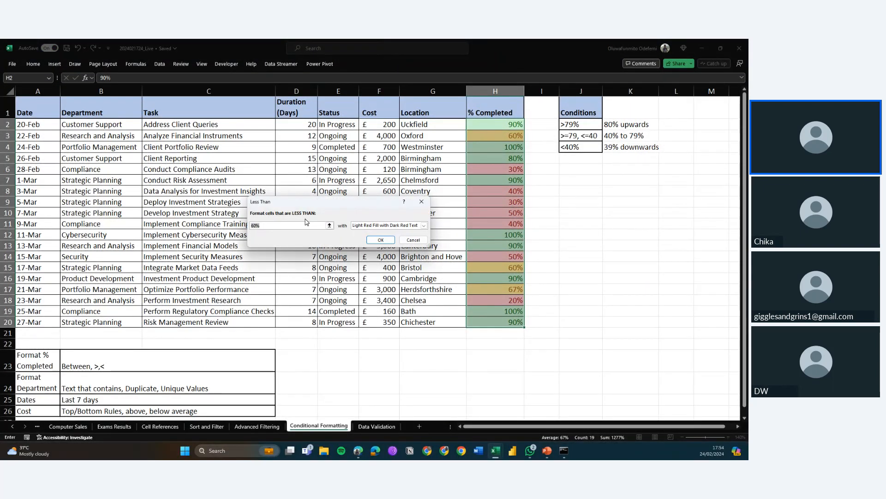
type("=$G$")
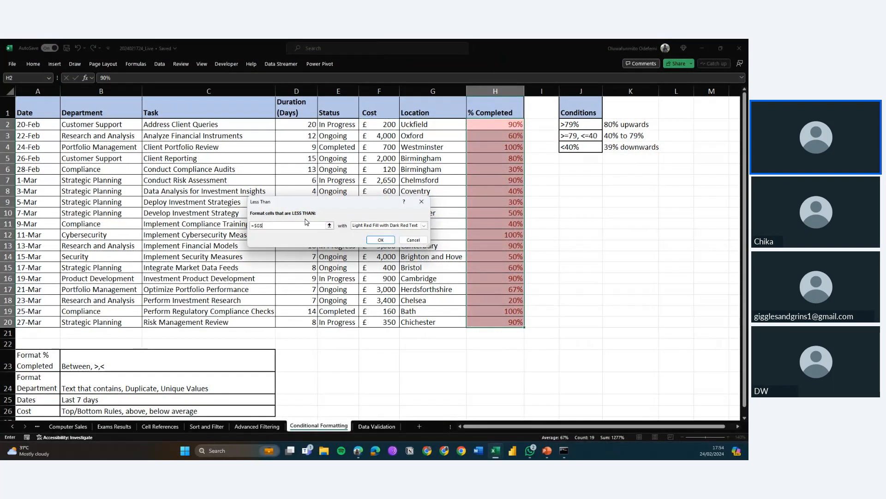
key("BackSpace")
key("BackSpace")
key("BackSpace")
key("BackSpace")
type("40%")
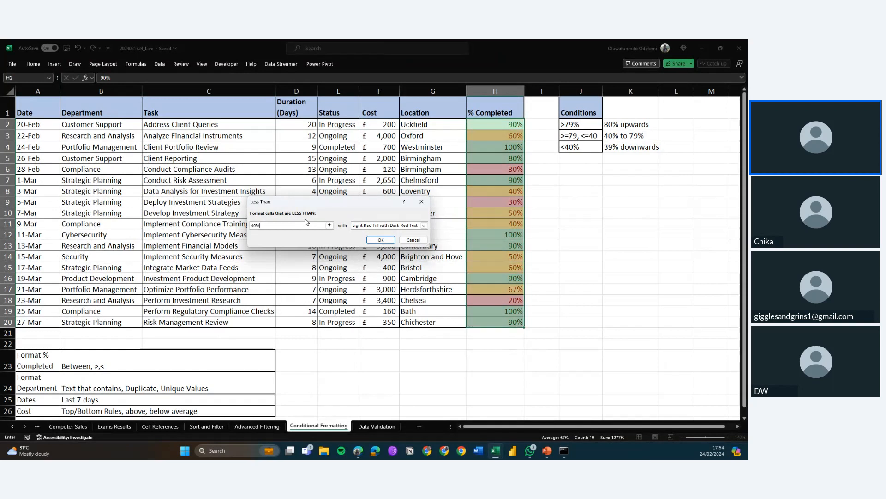
left_click(372, 226)
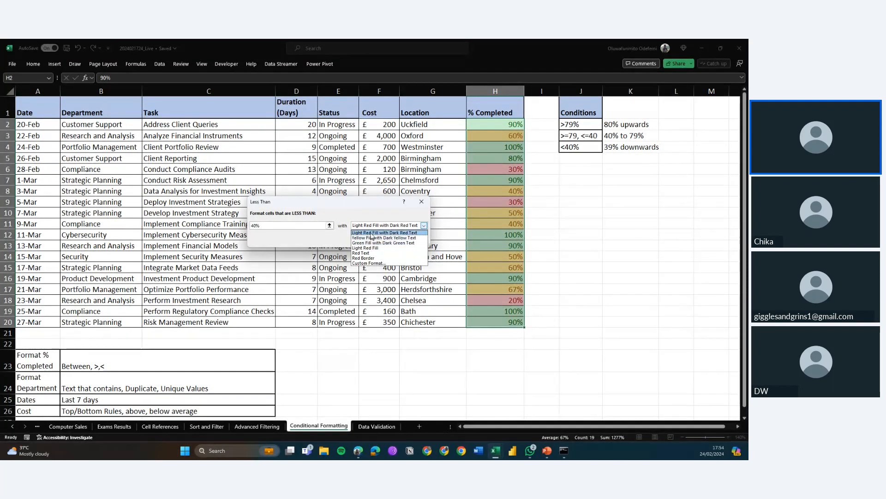
left_click(371, 233)
left_click(380, 239)
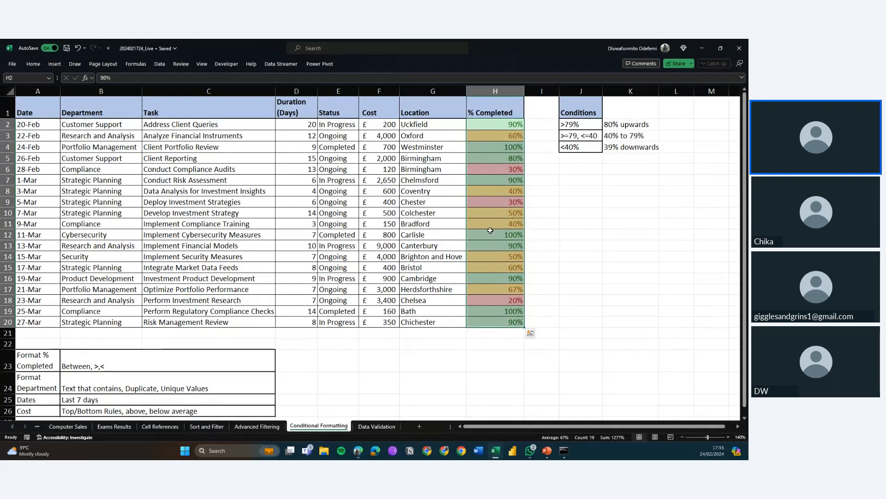
scroll(491, 230, "down", 1)
scroll(490, 229, "up", 1)
scroll(479, 215, "down", 1)
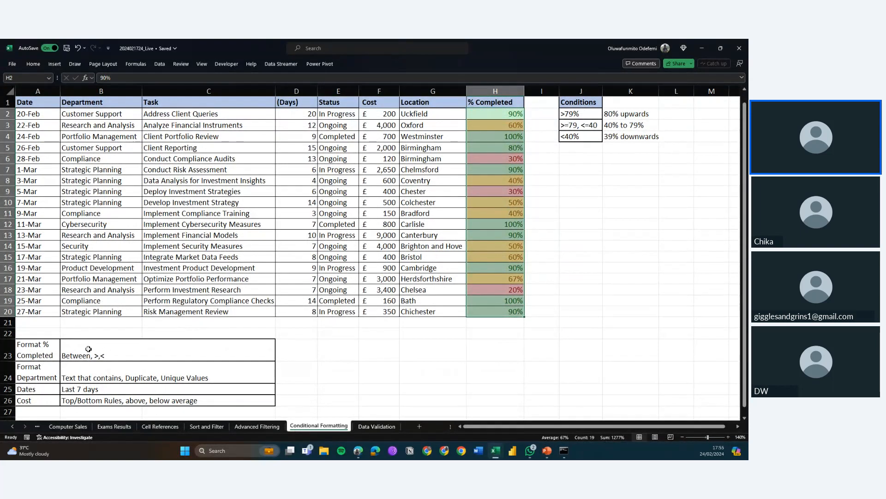
left_click(49, 375)
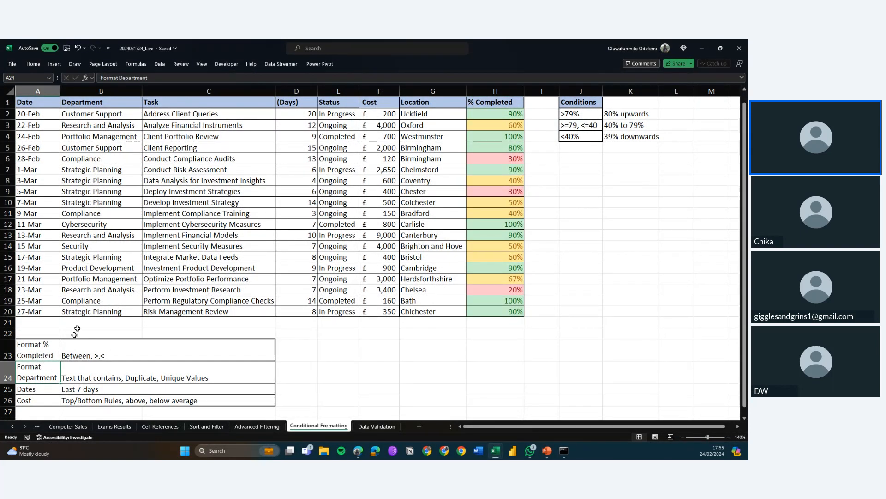
left_click(118, 371)
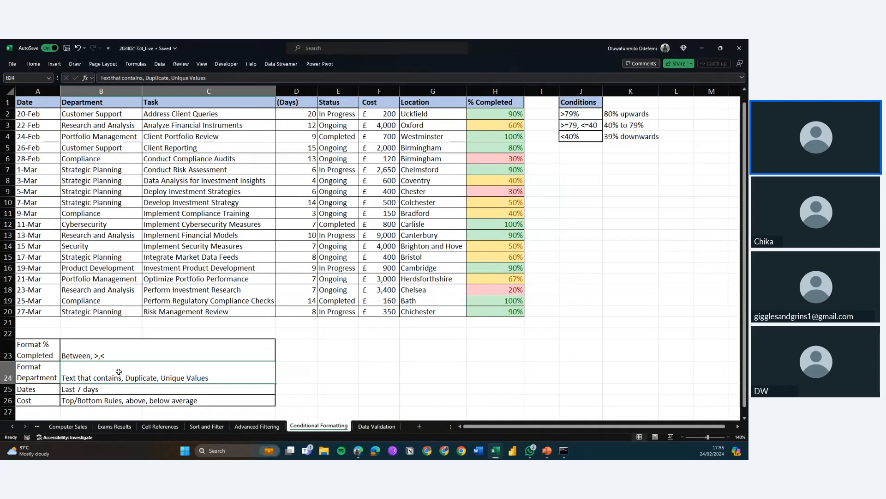
double_click(119, 372)
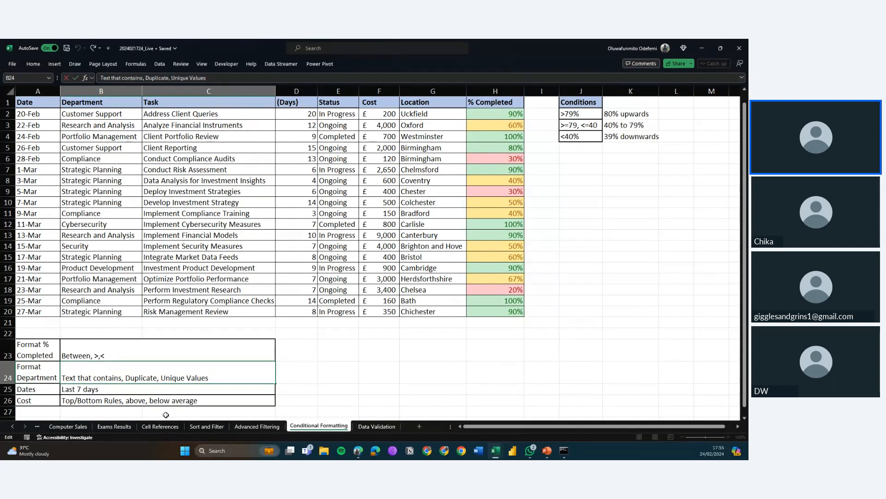
key("BackSpace")
key("BackSpace")
key("BackSpace")
key("BackSpace")
key("BackSpace")
key("BackSpace")
key("BackSpace")
key("BackSpace")
key("BackSpace")
key("BackSpace")
key("BackSpace")
key("BackSpace")
key("BackSpace")
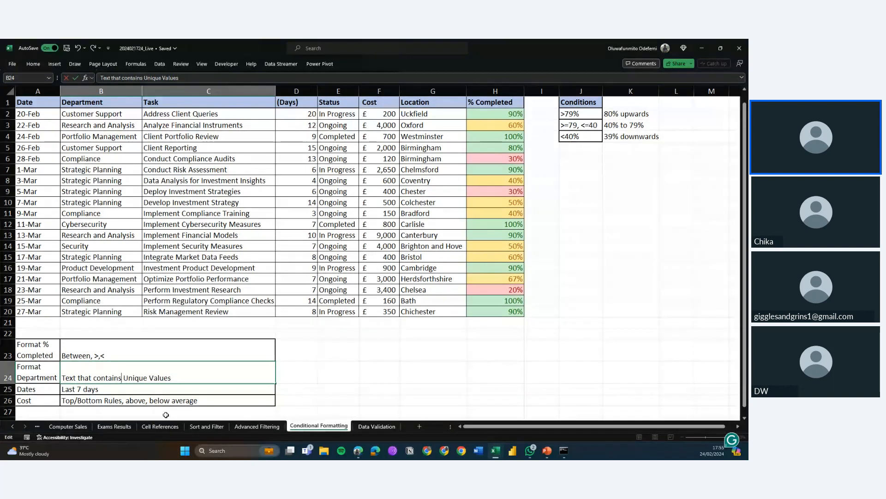
type("s")
key("Escape")
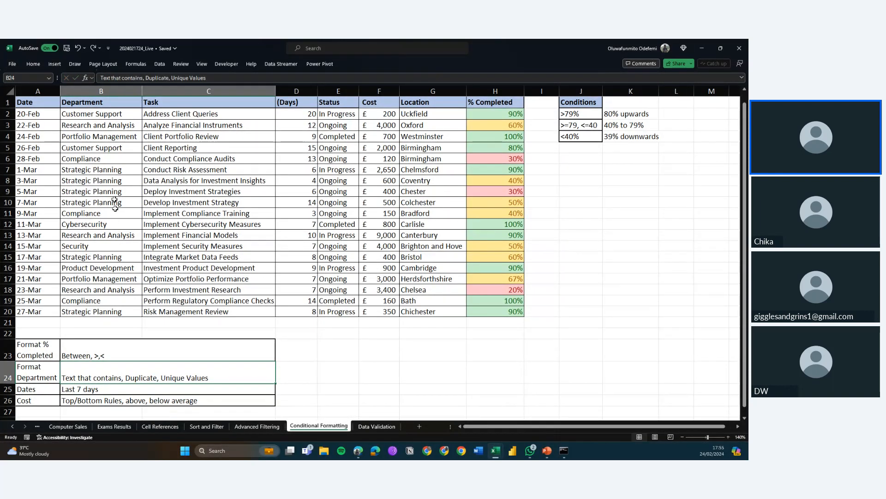
Select the Department cells B1:B20 and open a Text That Contains rule, cancelling it without applying
left_click(107, 104)
key("ctrl+shift+Down")
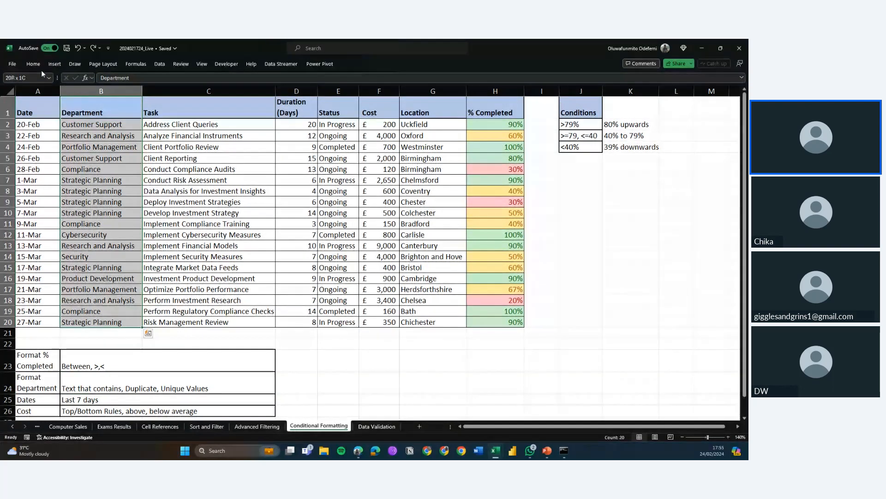
left_click(36, 66)
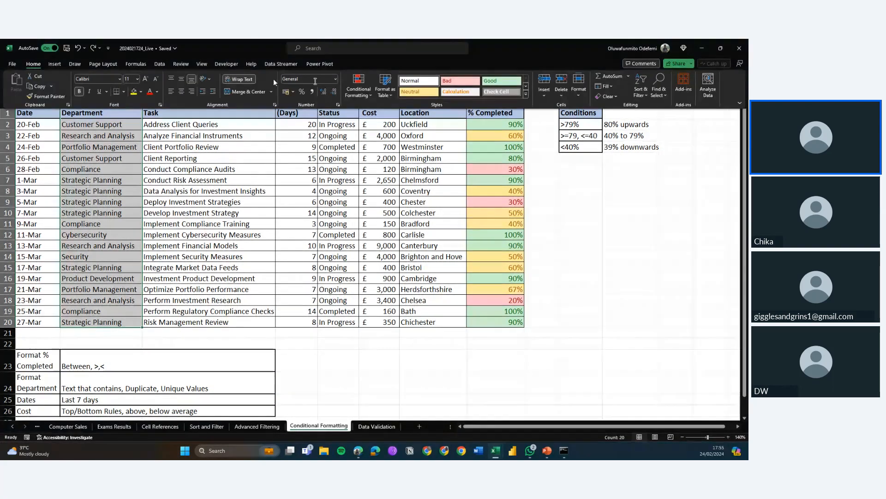
left_click(365, 96)
mouse_move(394, 109)
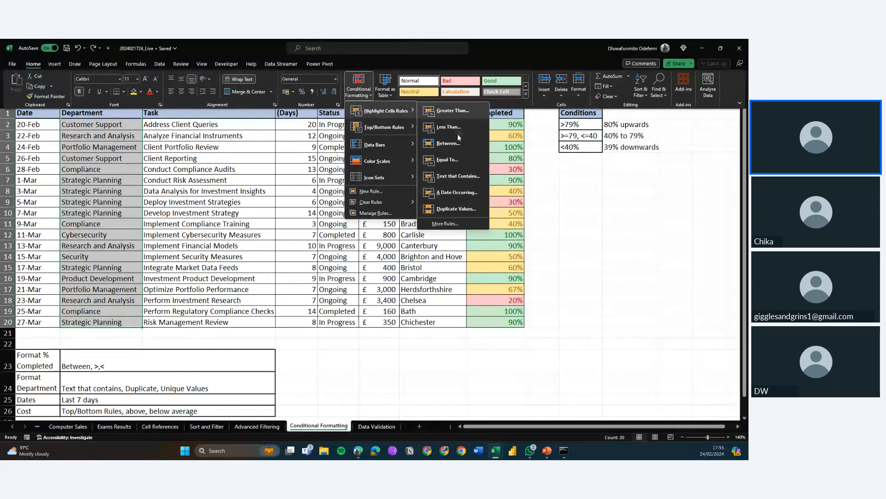
mouse_move(405, 125)
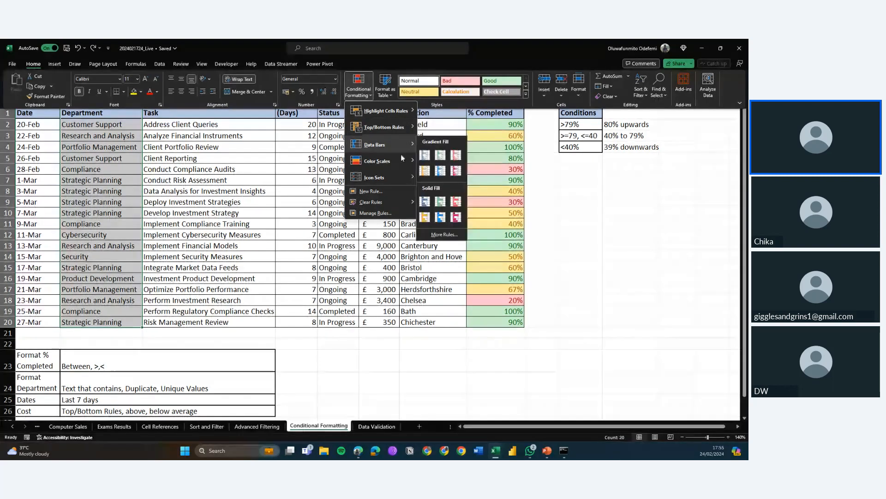
mouse_move(405, 176)
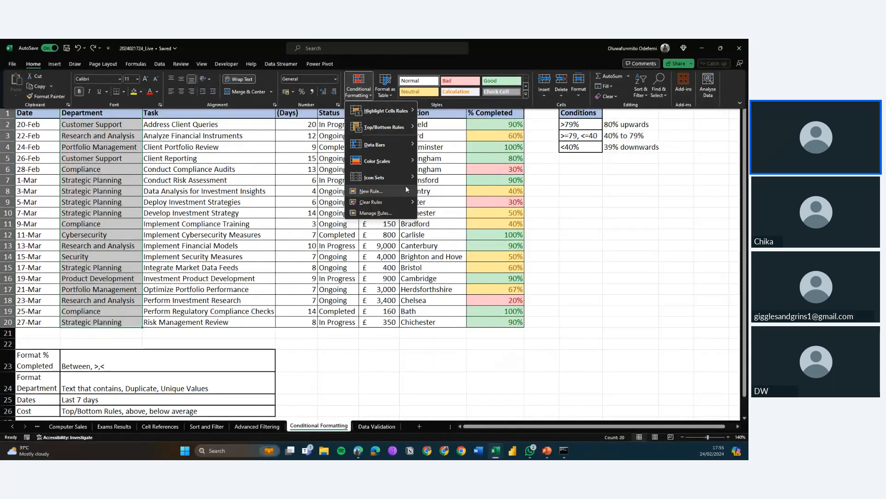
mouse_move(406, 206)
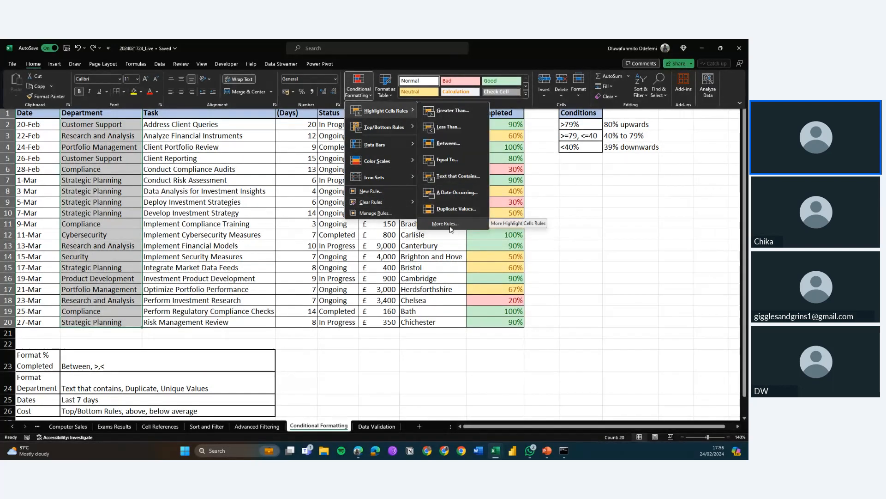
left_click(458, 176)
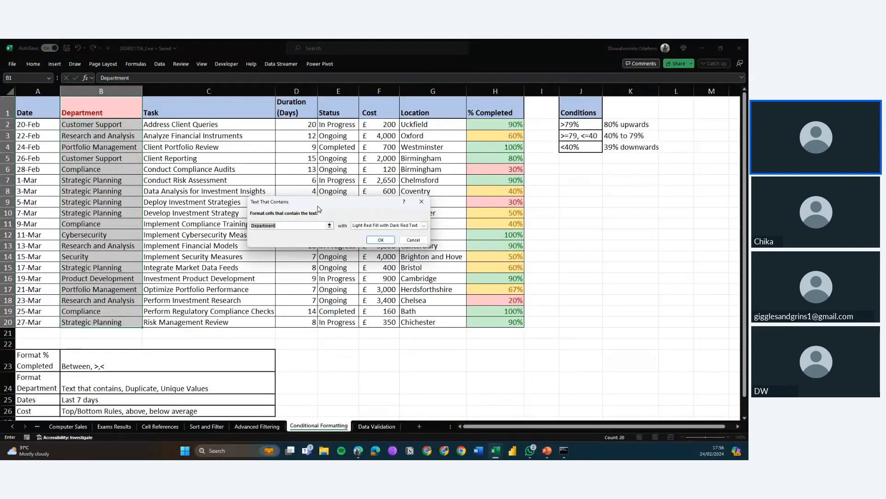
left_click(411, 241)
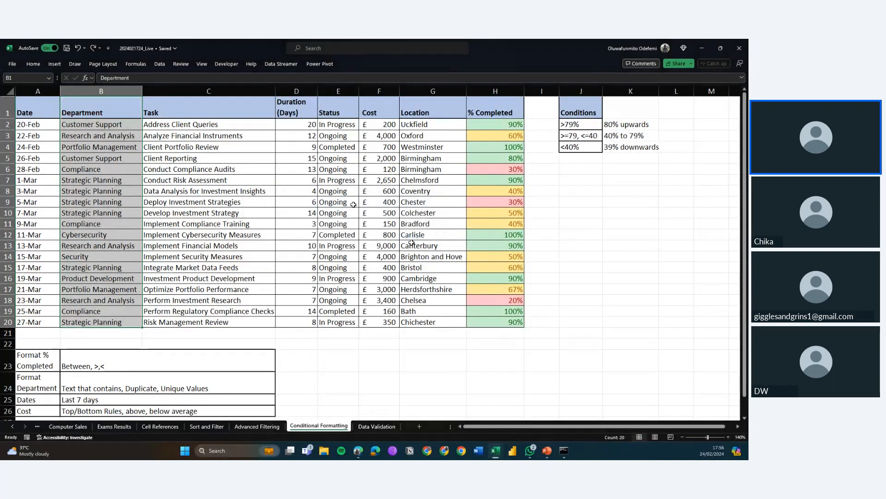
Create a new highlight rule that formats only unique values in the selected Department cells
left_click(33, 63)
left_click(364, 94)
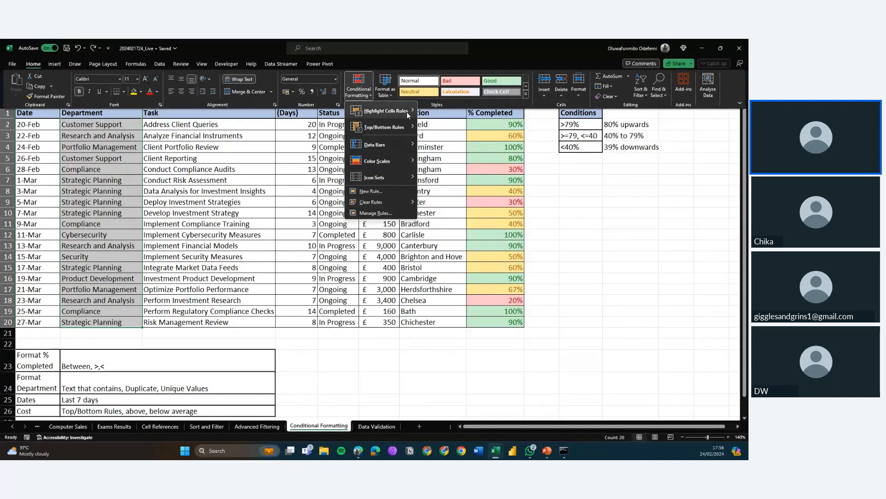
mouse_move(407, 113)
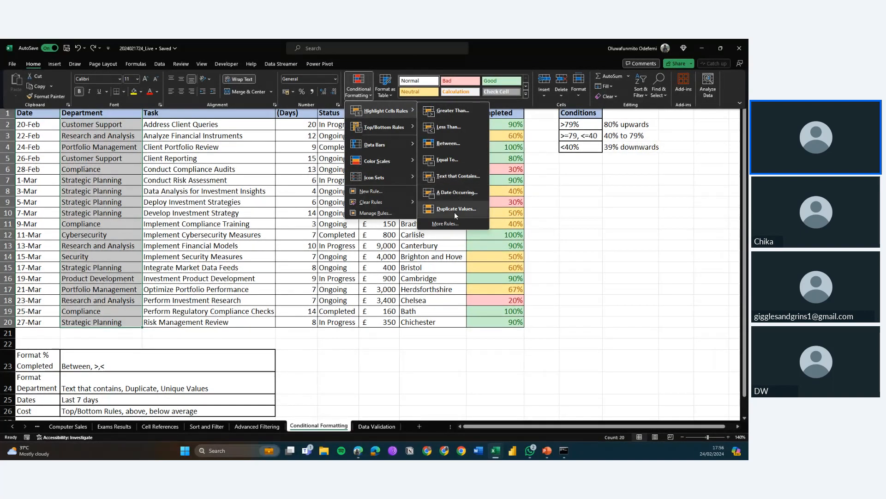
left_click(450, 224)
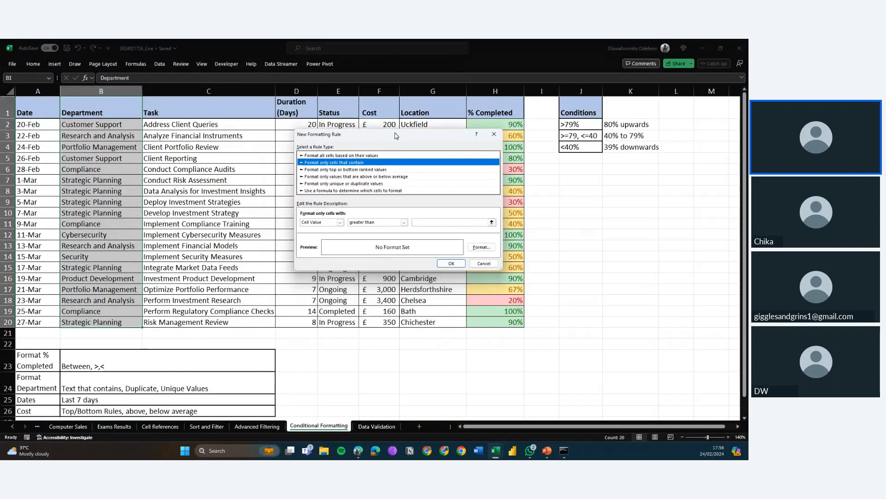
left_click(332, 183)
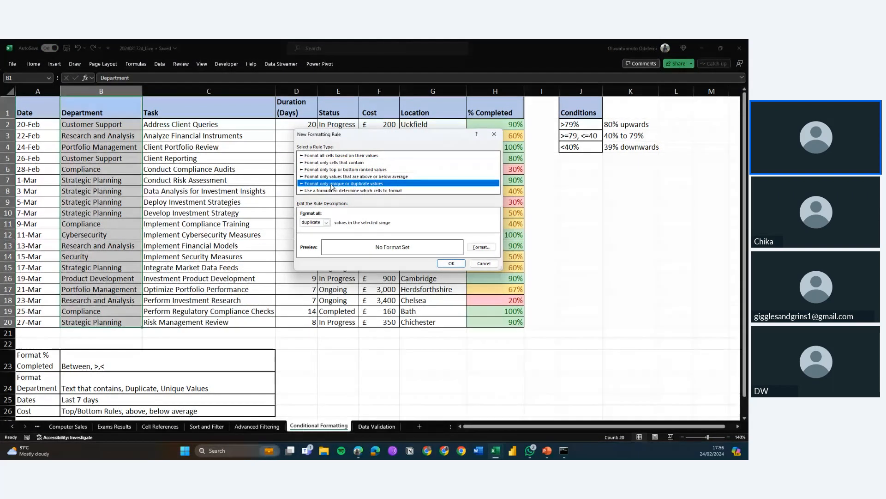
left_click(324, 223)
left_click(318, 234)
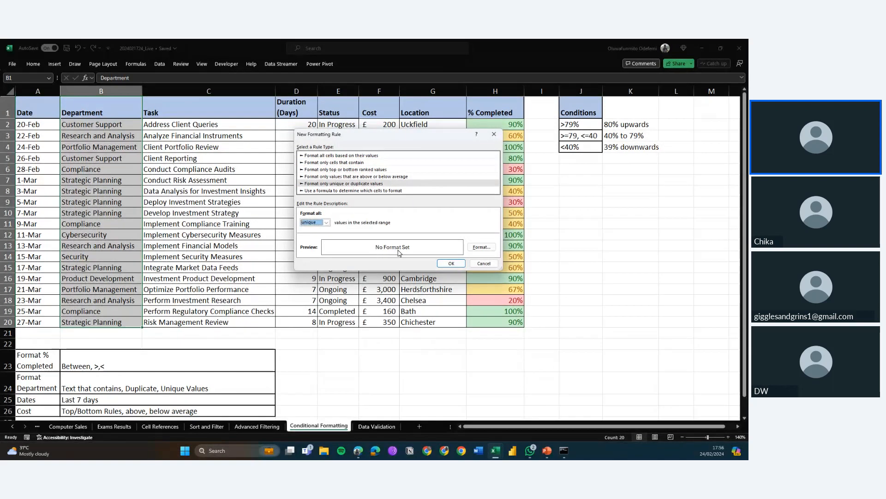
Give the unique-values rule a blue background fill with a pattern colour and apply it
left_click(481, 247)
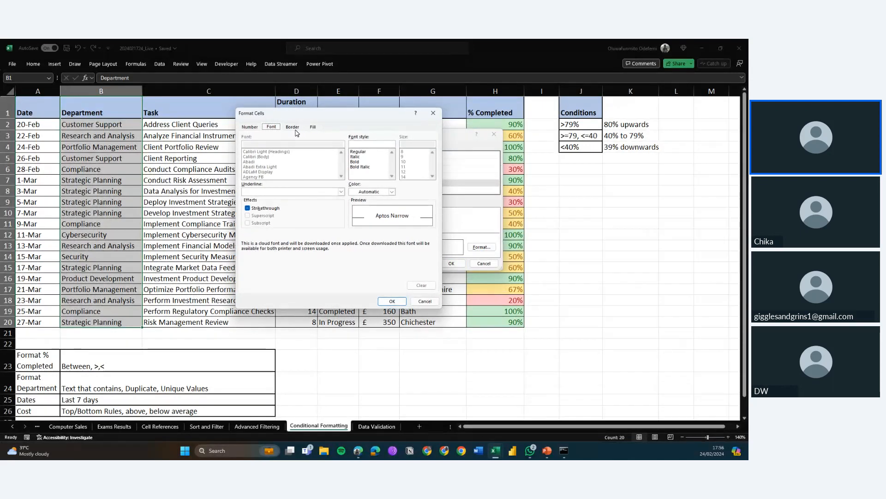
left_click(294, 128)
left_click(313, 127)
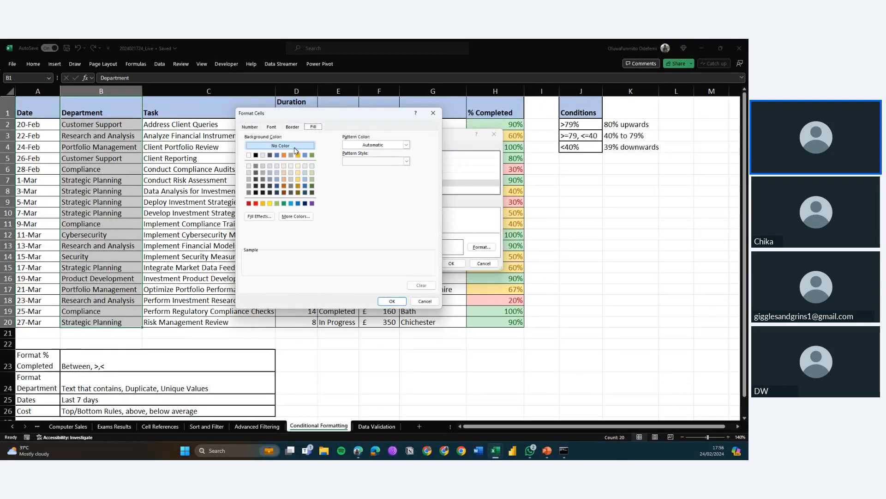
left_click(298, 204)
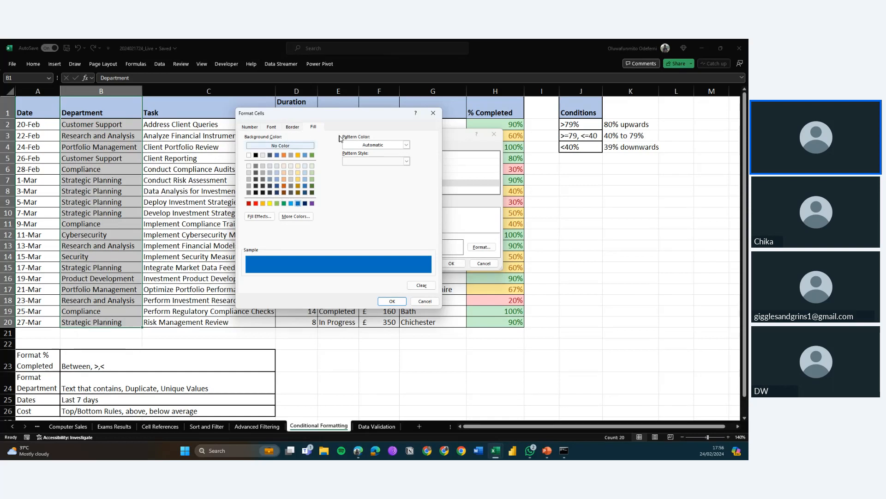
left_click(354, 145)
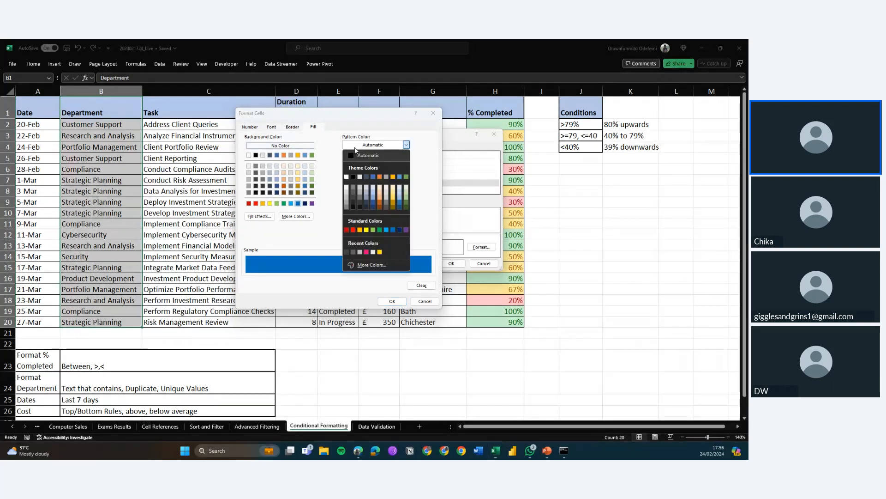
left_click(371, 197)
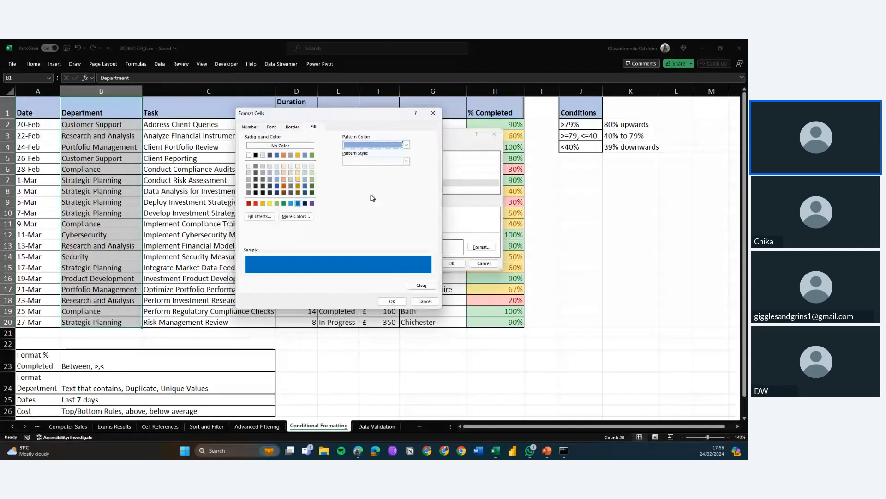
left_click(252, 127)
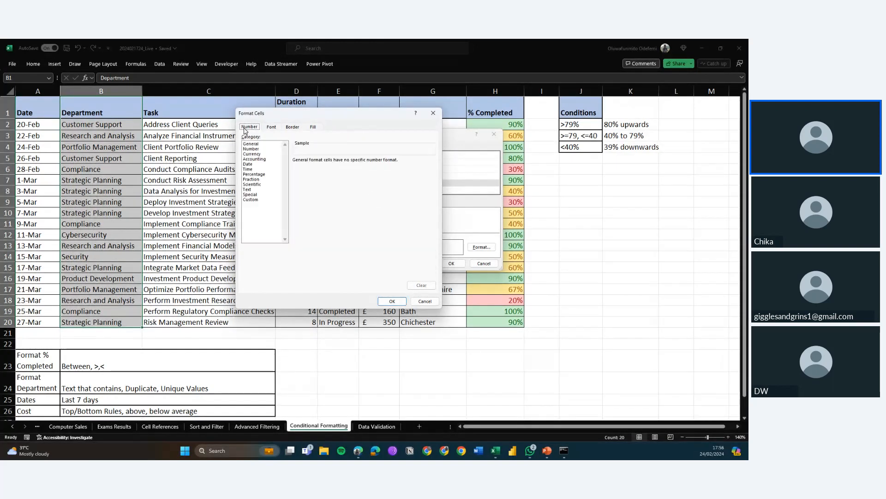
left_click(392, 302)
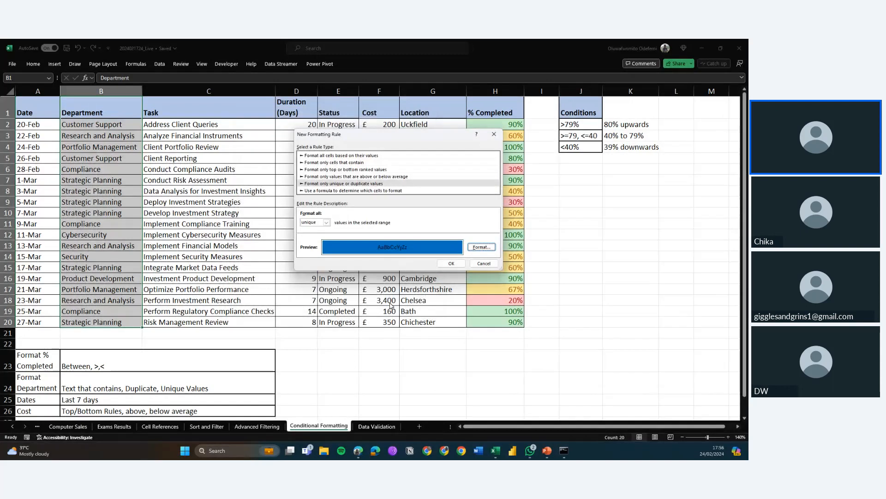
left_click(456, 266)
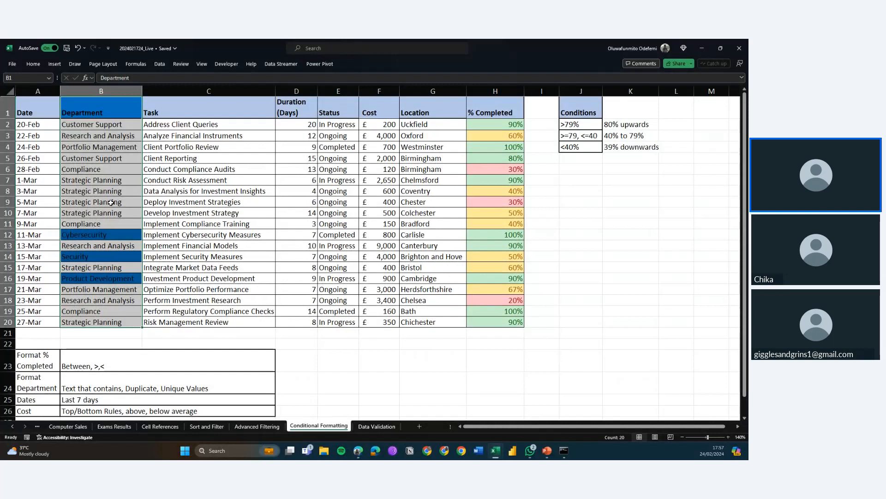
Review the task table and the Dates entry of the formatting plan below it
scroll(110, 195, "down", 1)
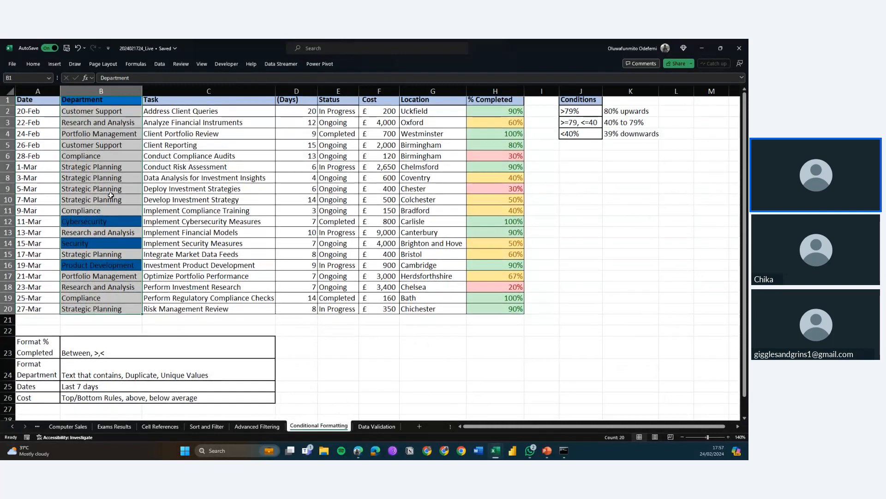
scroll(111, 195, "up", 1)
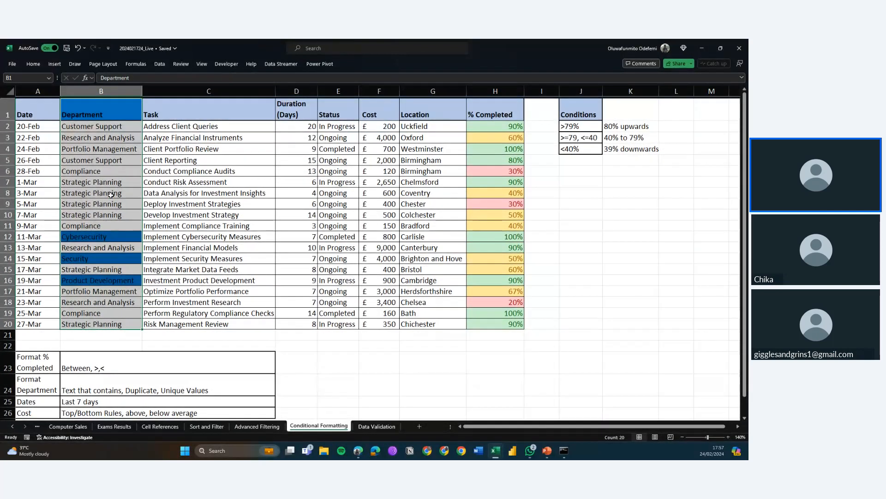
scroll(111, 196, "down", 1)
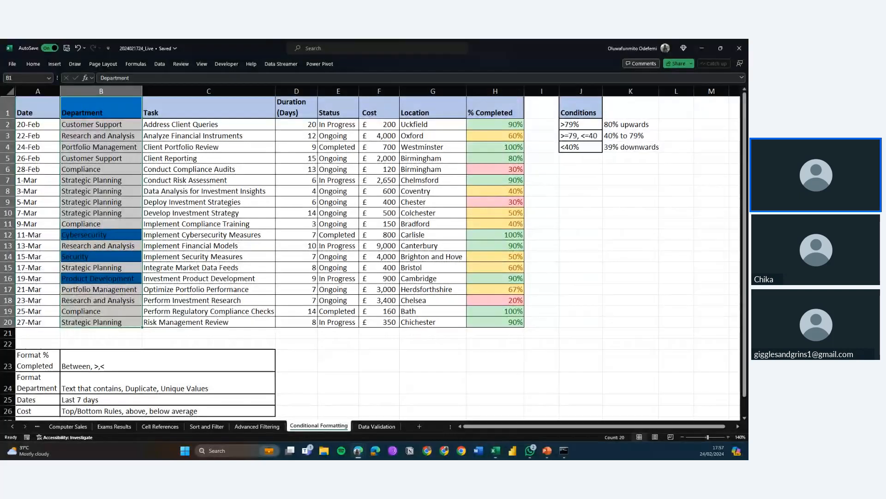
left_click(101, 109)
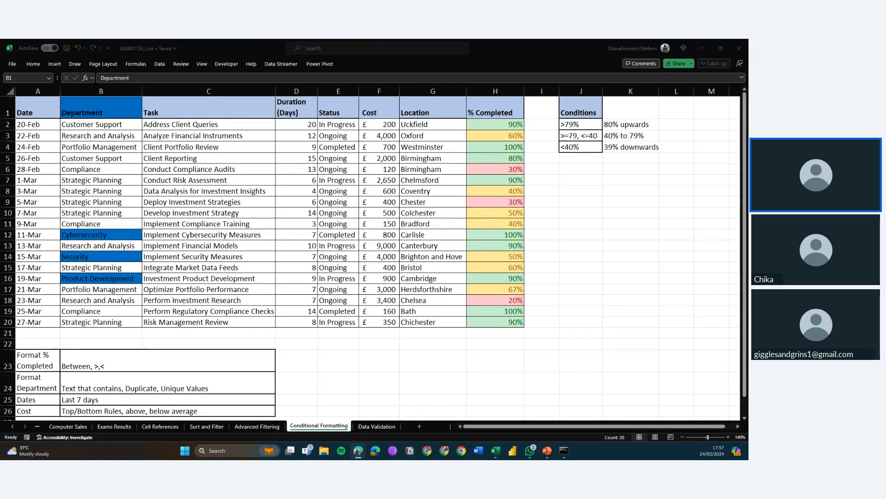
scroll(133, 265, "down", 4)
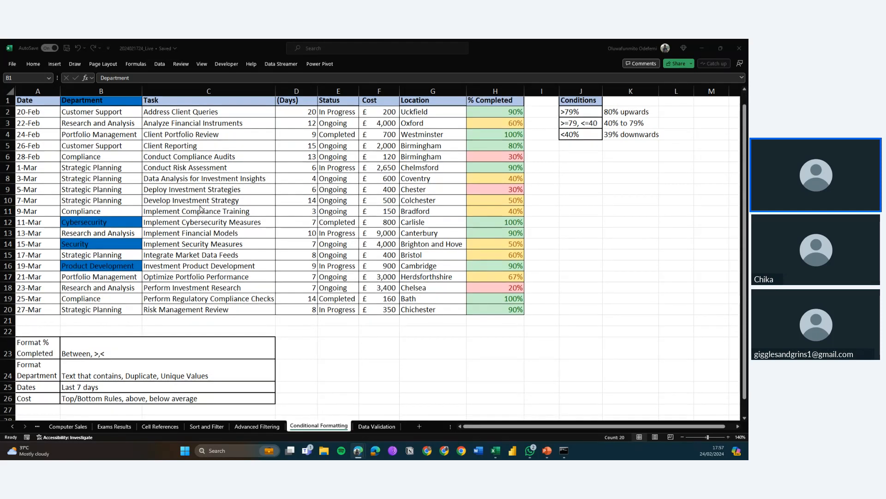
left_click(87, 263)
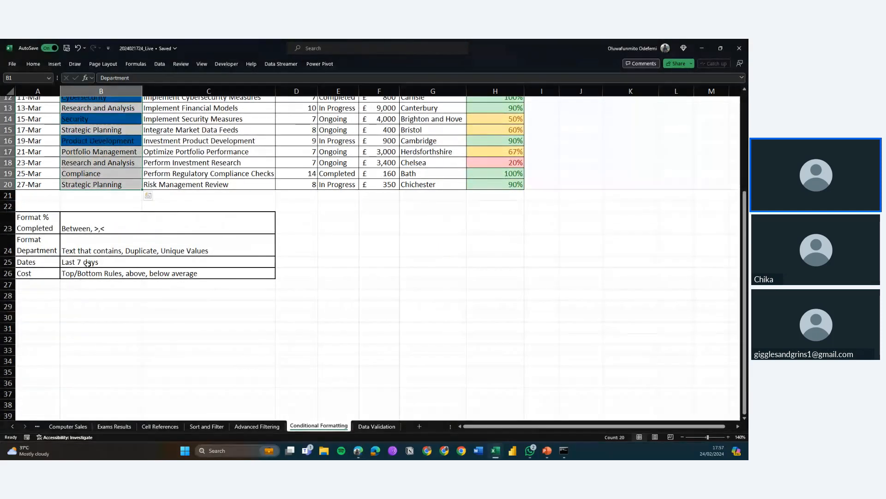
left_click(88, 264)
scroll(87, 264, "up", 4)
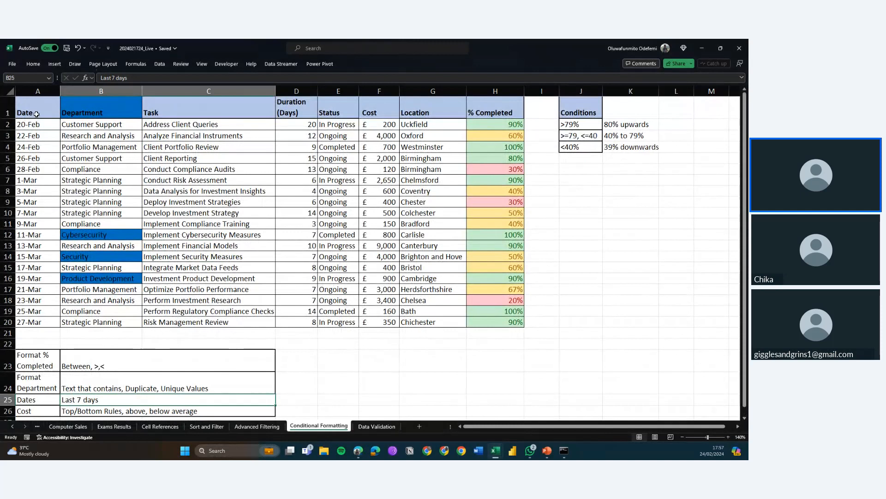
Select the Date cells A2:A20 and start an A Date Occurring rule for dates in the last 7 days
left_click(36, 114)
key("Down")
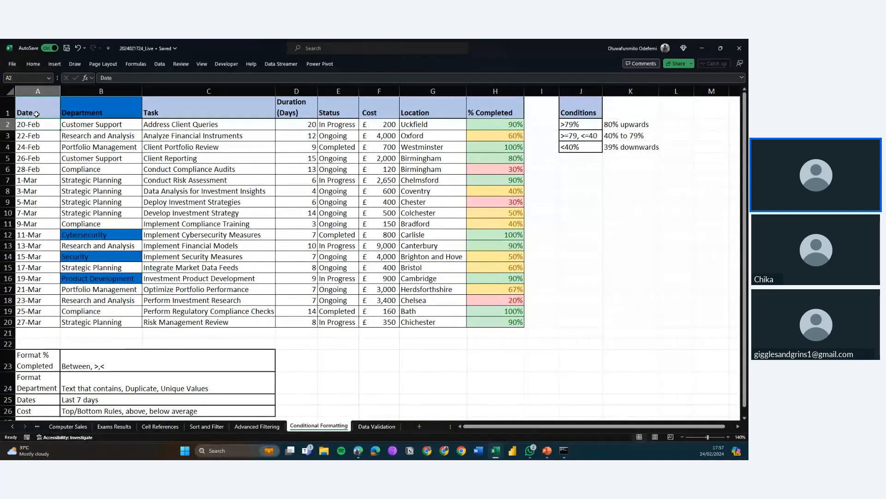
key("ctrl+shift+Down")
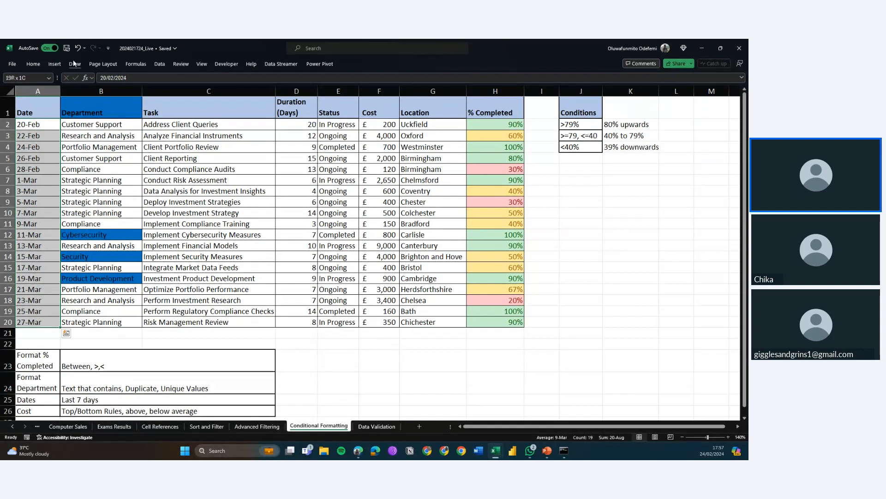
left_click(34, 63)
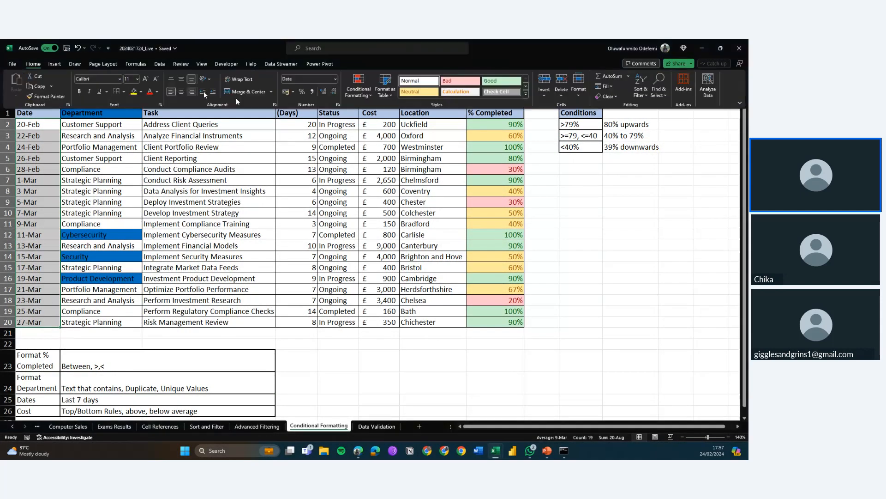
left_click(365, 93)
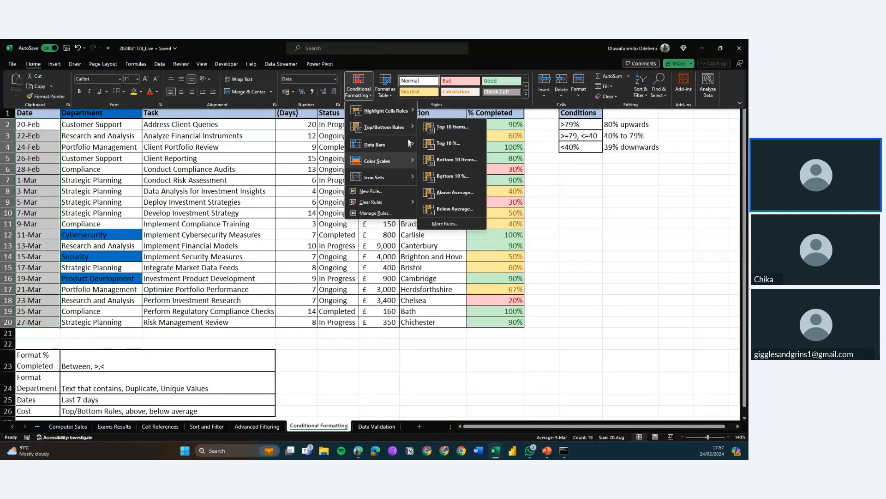
mouse_move(409, 111)
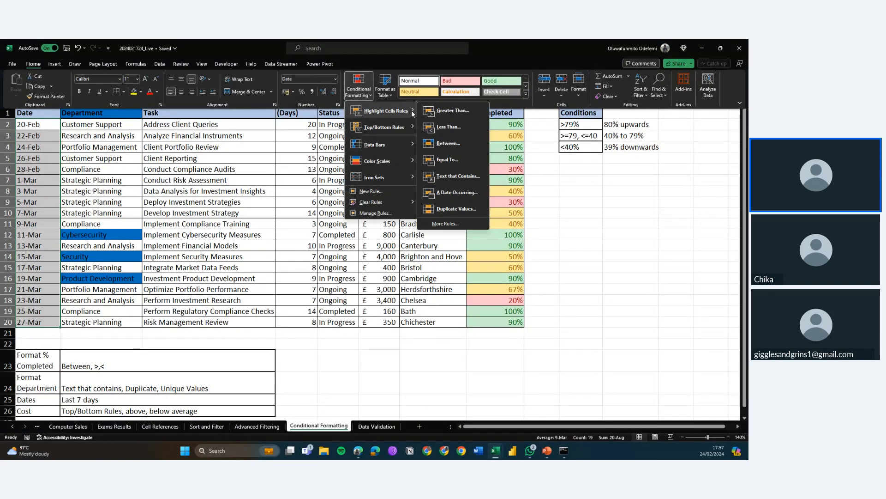
left_click(457, 193)
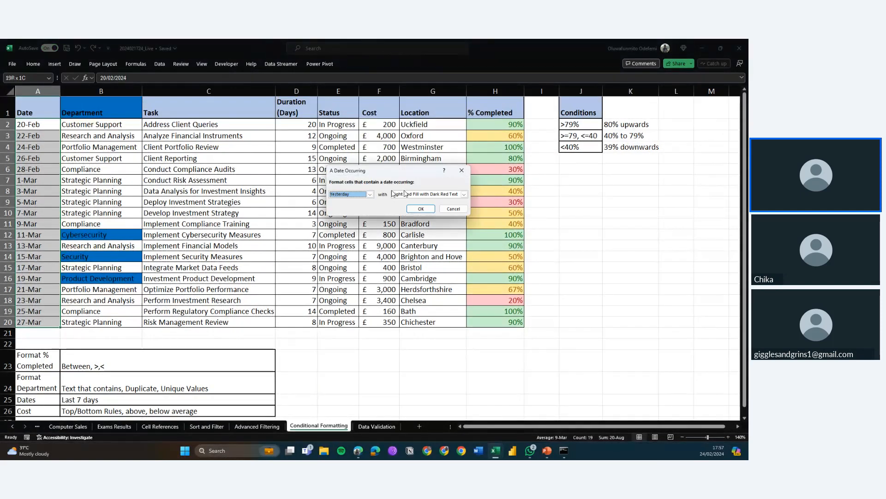
left_click(370, 194)
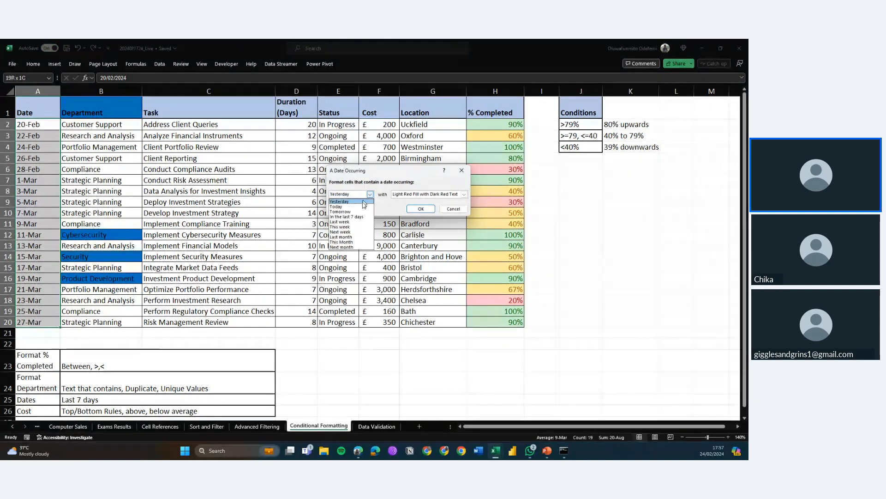
left_click(346, 217)
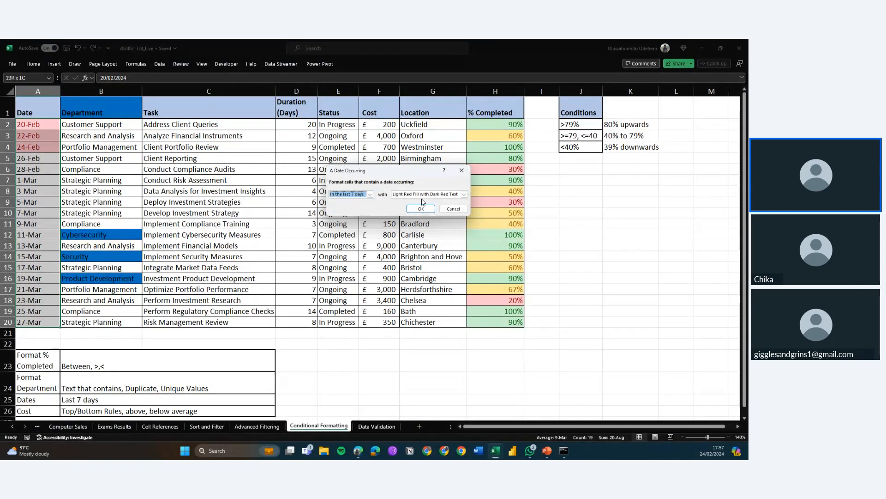
Format the last-7-days dates with Yellow Fill with Dark Yellow Text, apply the rule, and check the highlighted dates
left_click(464, 193)
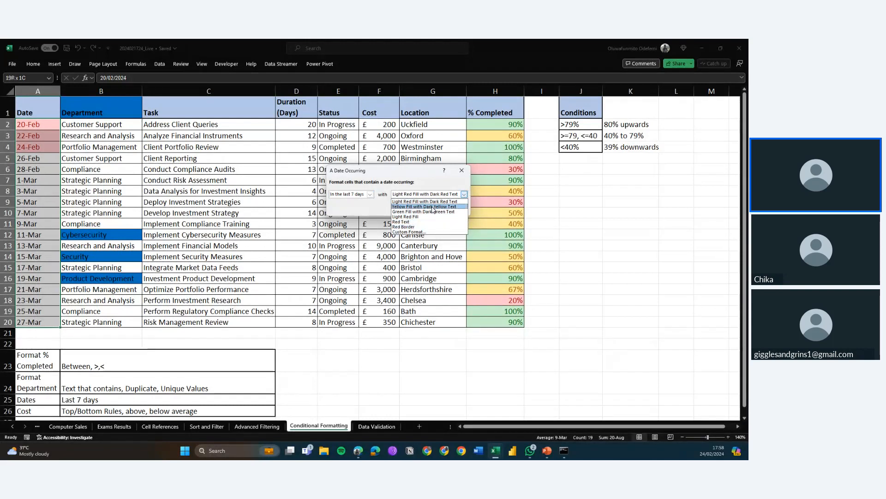
left_click(431, 212)
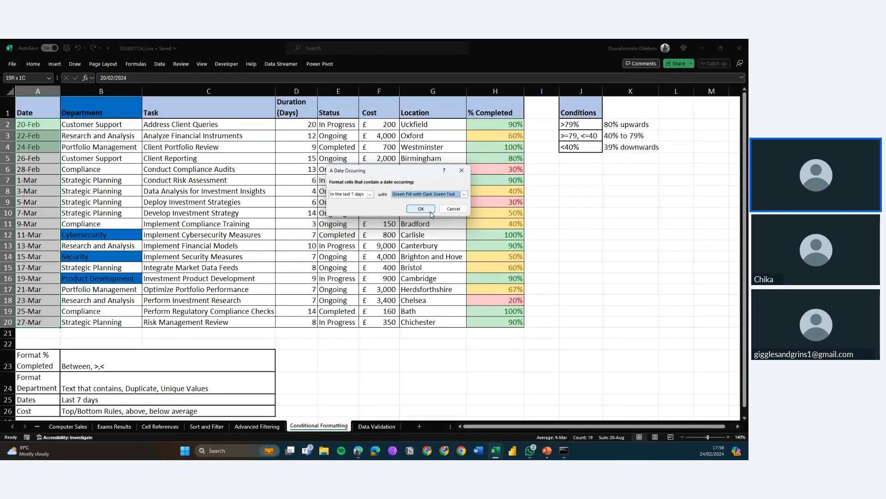
left_click(464, 194)
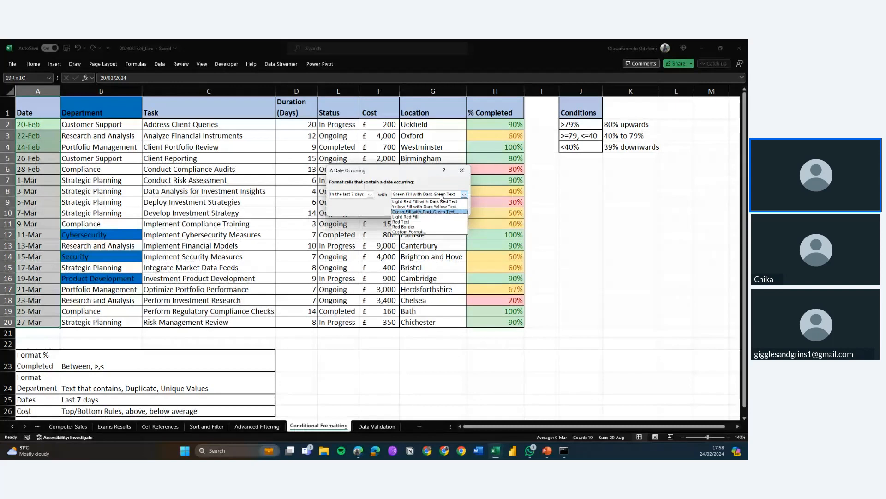
left_click(425, 206)
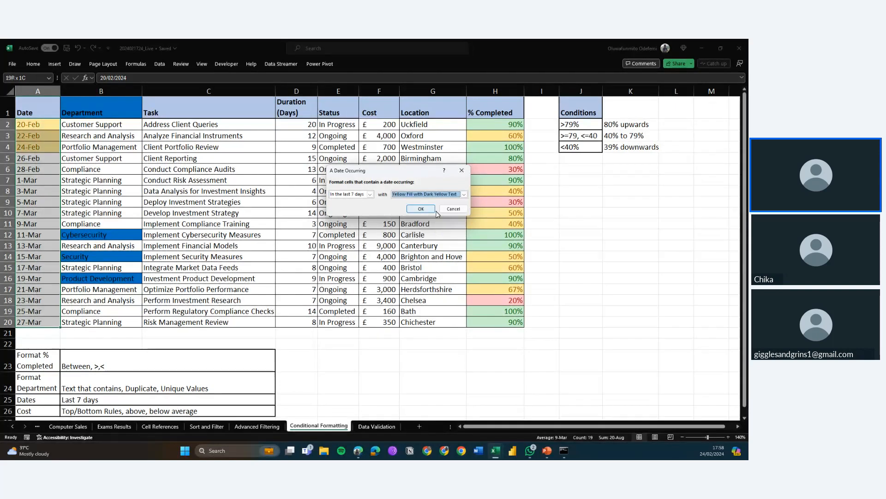
left_click(421, 210)
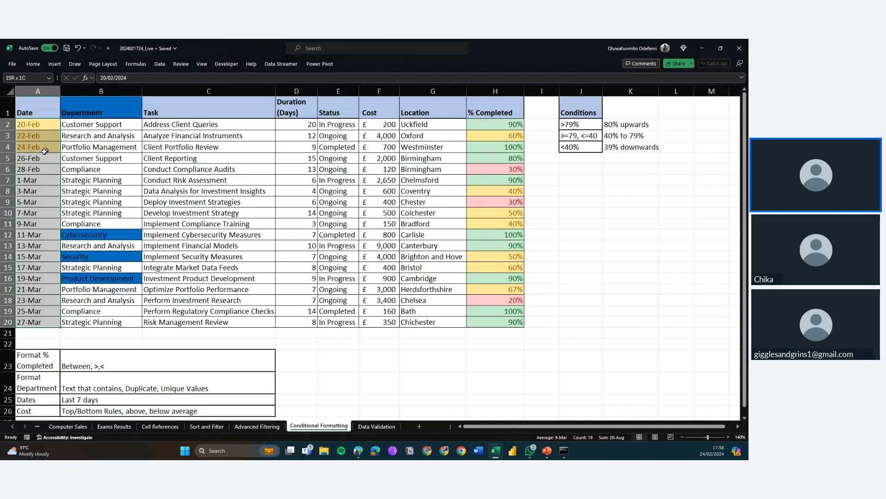
left_click(34, 166)
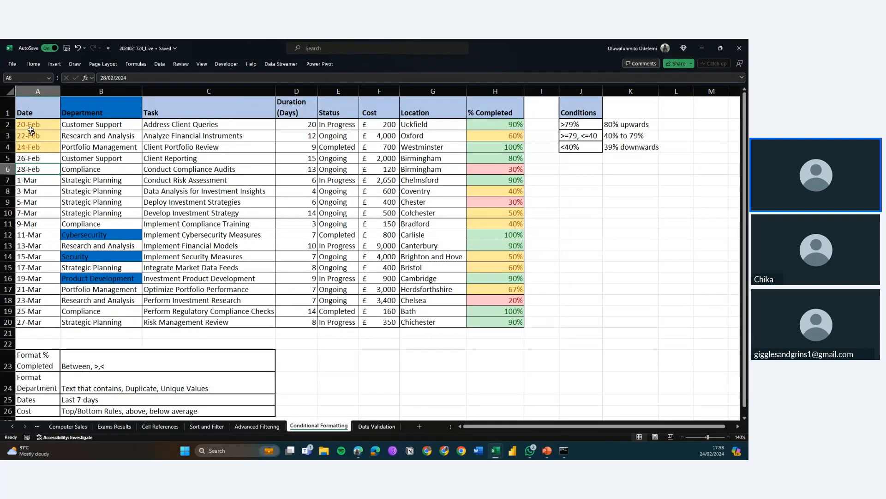
left_click(44, 120)
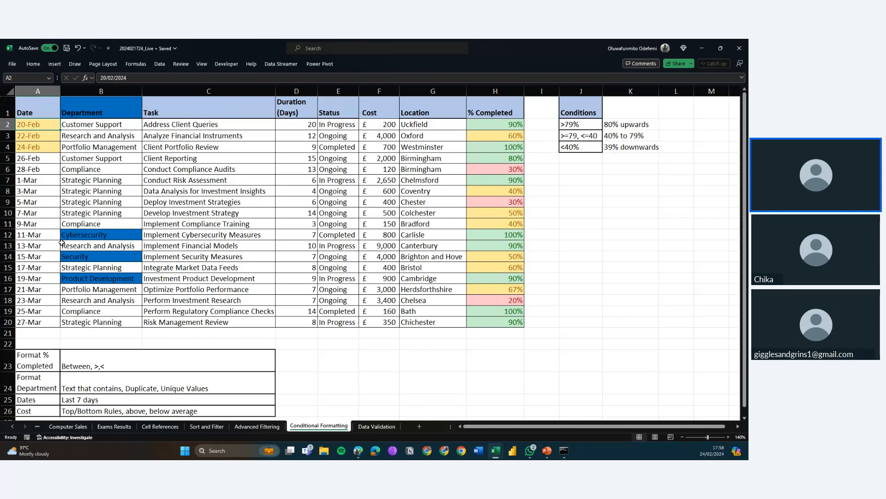
Review the Cost entry of the formatting plan below the task table
scroll(121, 353, "down", 1)
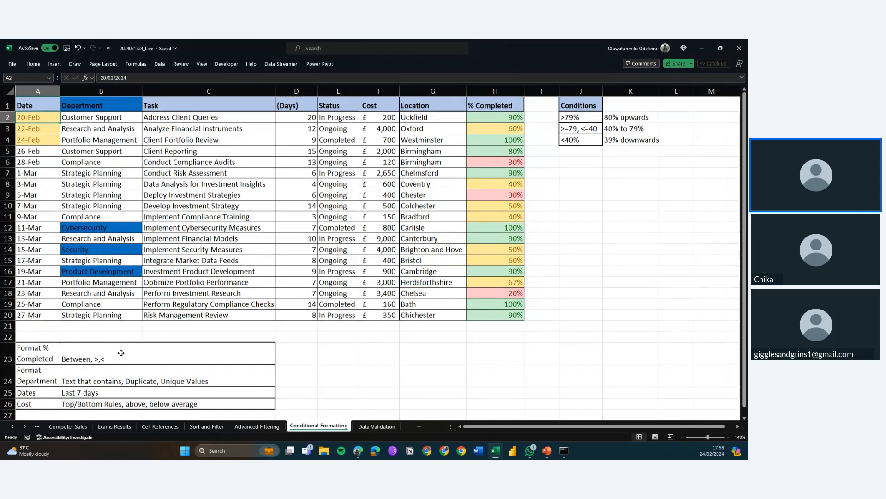
scroll(121, 353, "down", 2)
left_click(39, 354)
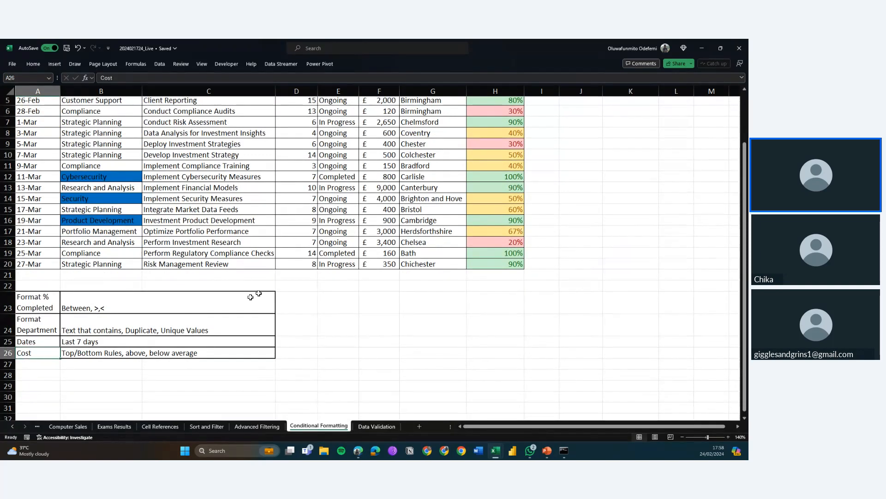
scroll(251, 297, "up", 3)
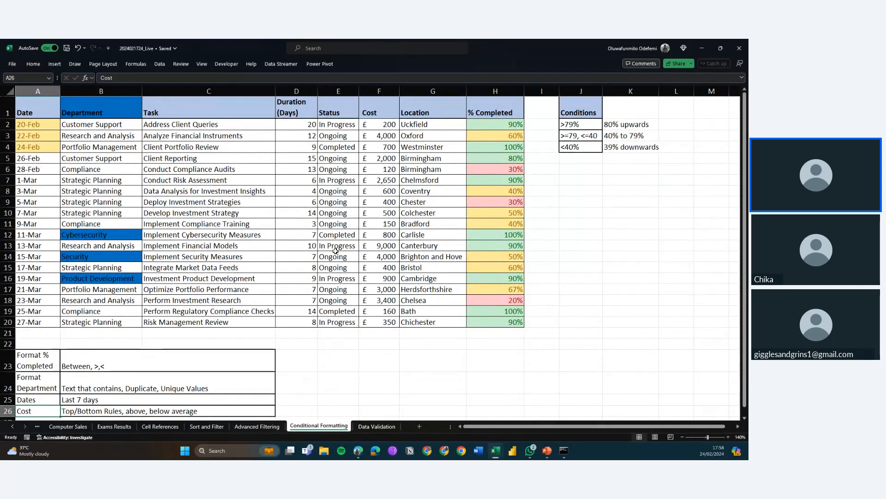
scroll(336, 250, "down", 2)
scroll(337, 196, "up", 3)
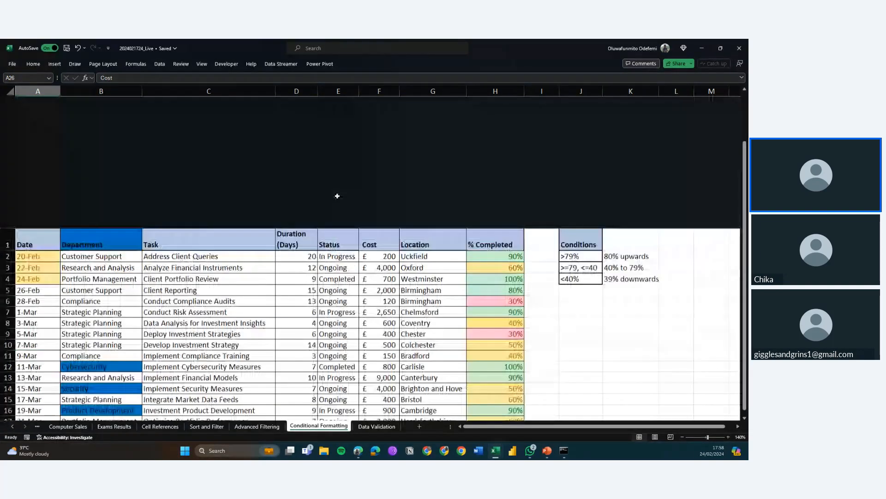
Select the Cost cells F2:F20 and highlight above-average values with Light Red Fill with Dark Red Text
left_click(383, 124)
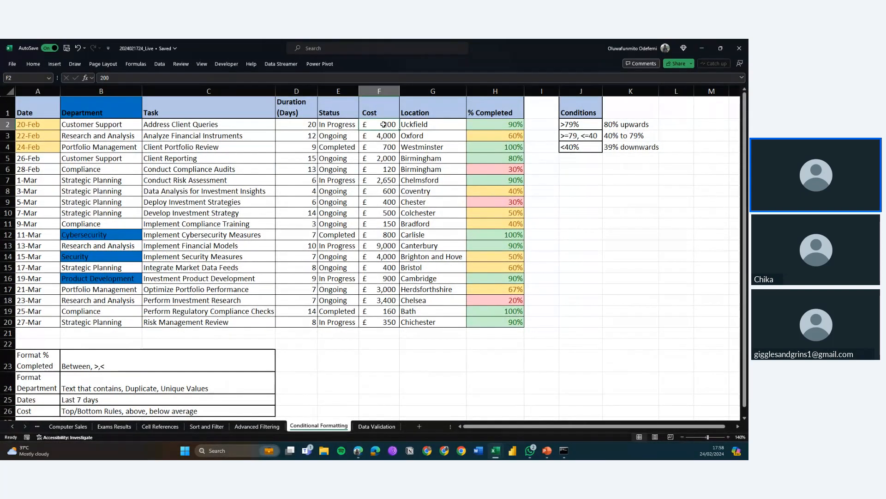
key("ctrl+shift+Down")
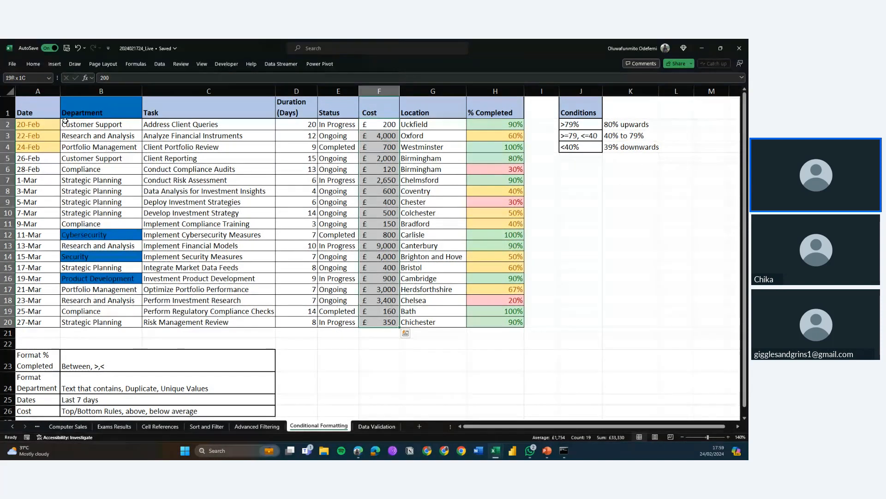
left_click(33, 64)
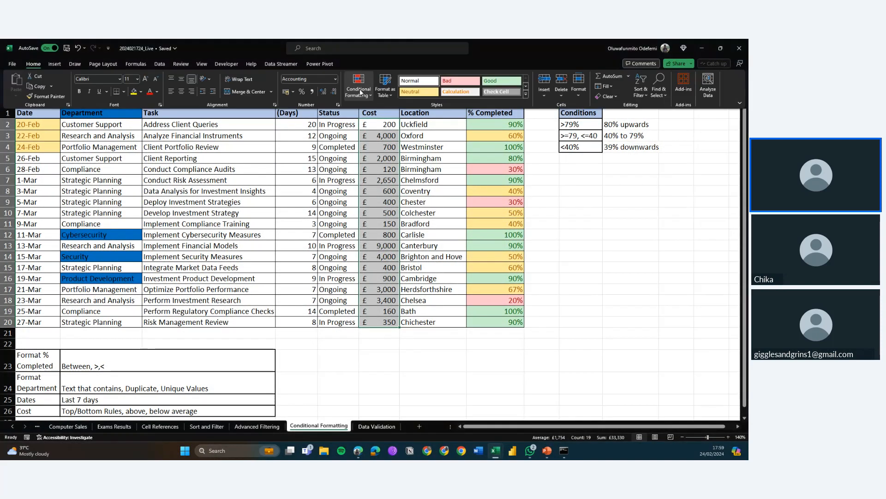
left_click(362, 92)
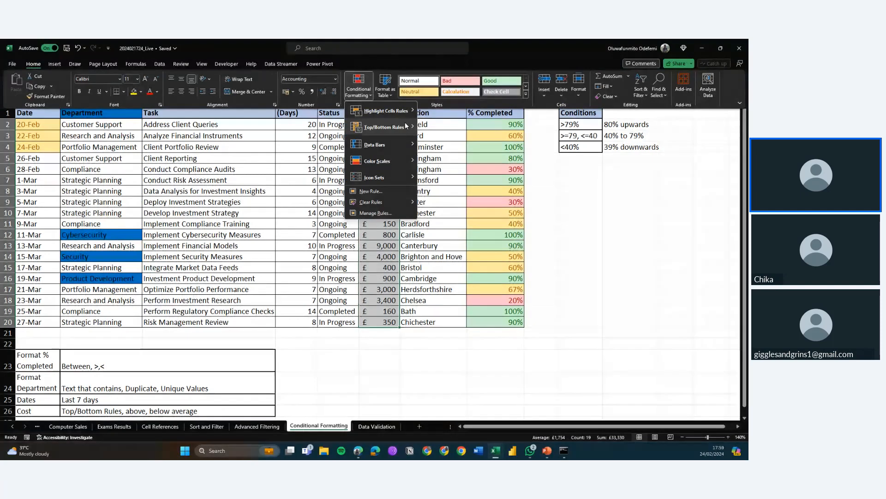
mouse_move(405, 127)
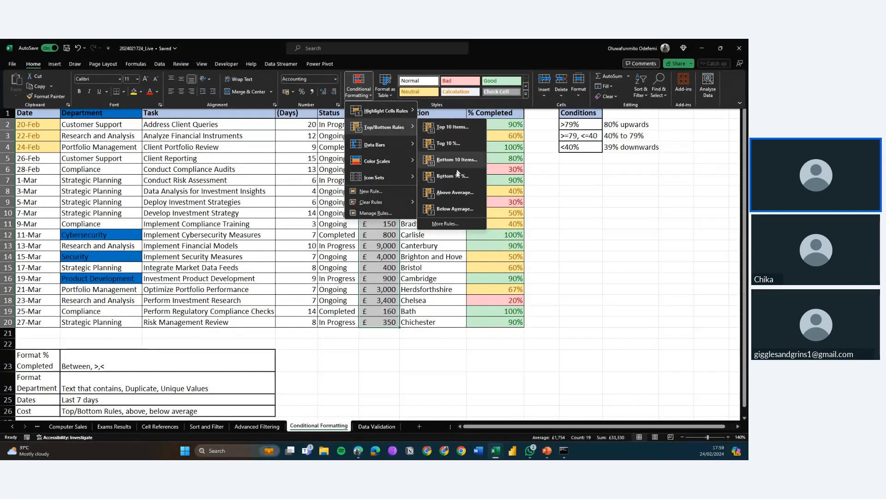
left_click(451, 192)
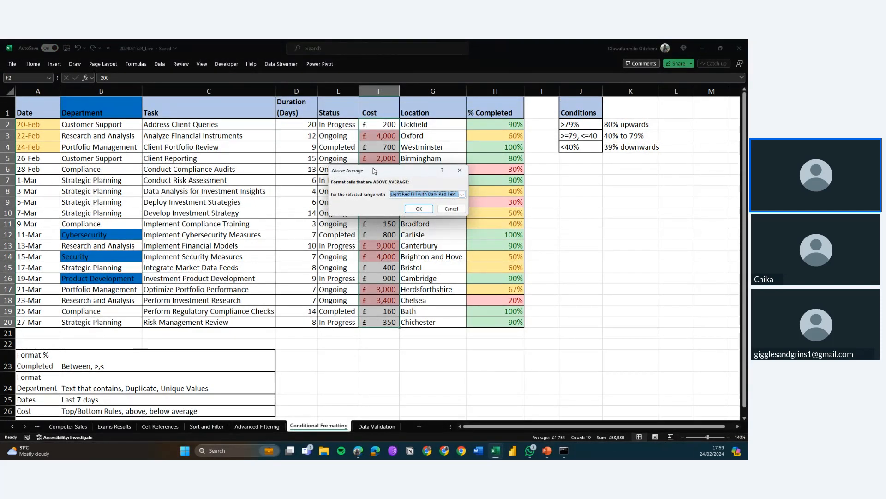
left_click_drag(374, 174, 501, 139)
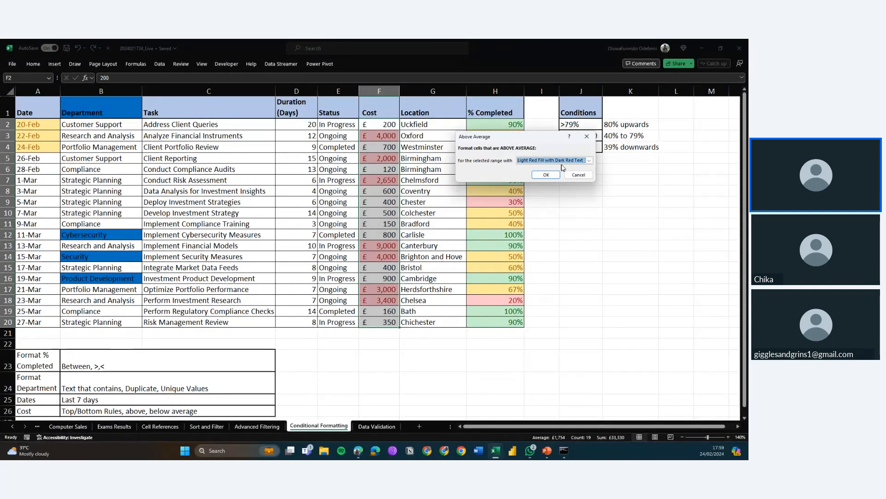
left_click(589, 161)
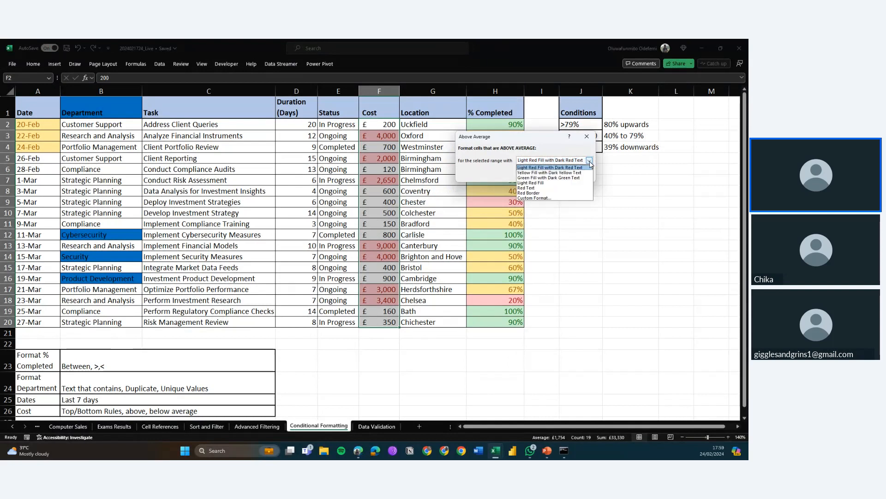
left_click(547, 167)
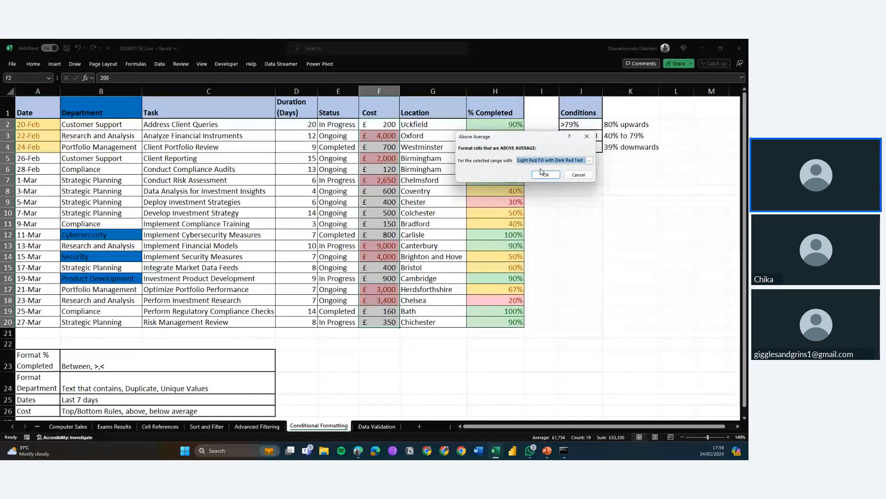
left_click(543, 173)
left_click(392, 181)
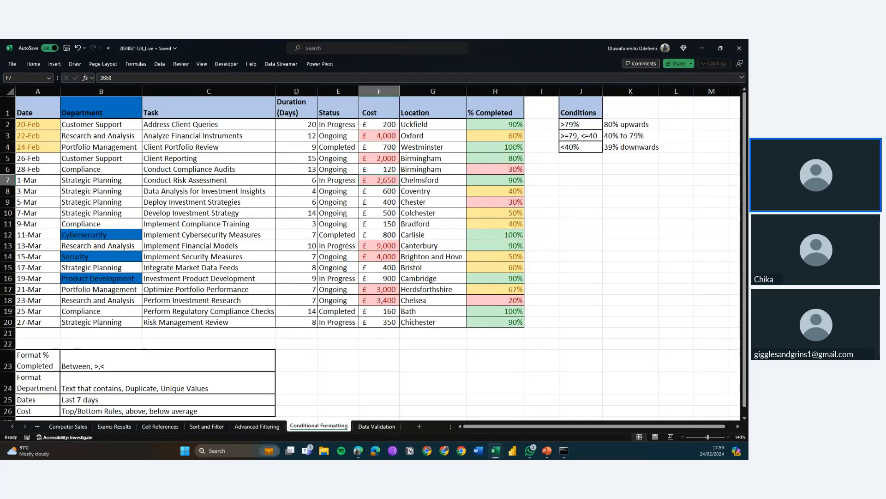
key("alt+Tab")
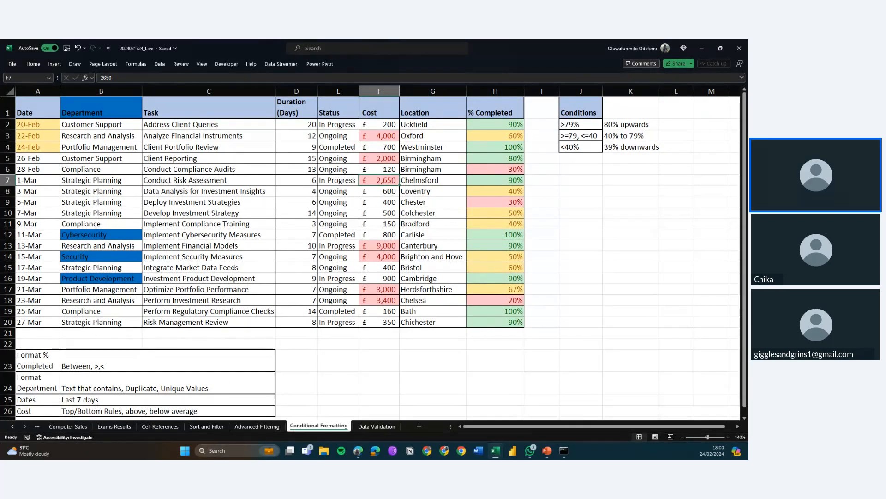
key("alt+Tab")
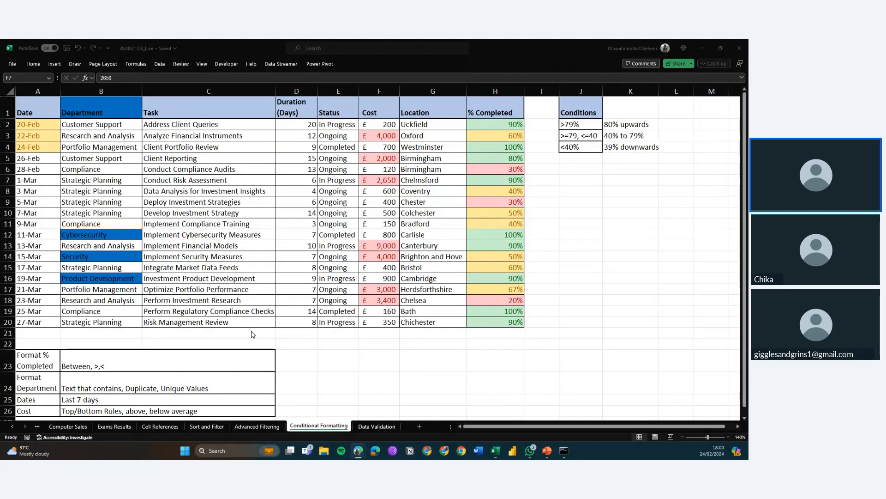
Open the Course Outline sheet and mark the Class 4 sorting and filtering topics as Complete
left_click(38, 427)
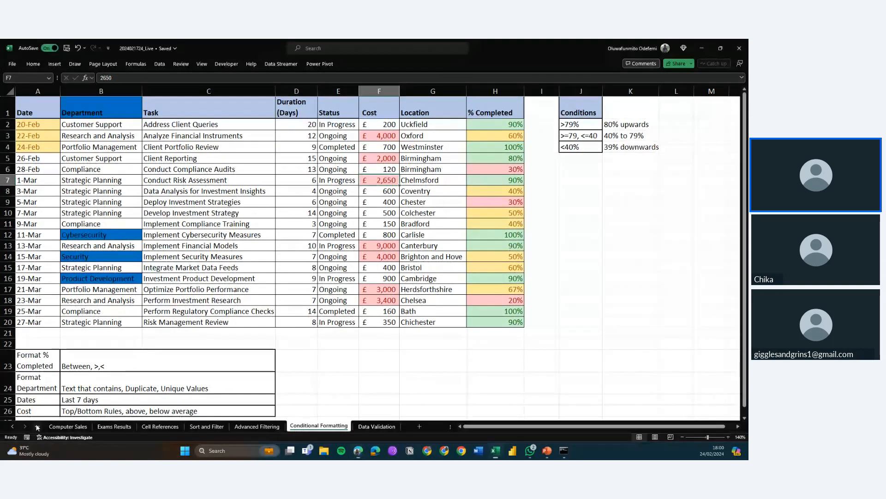
left_click(37, 427)
left_click(38, 427)
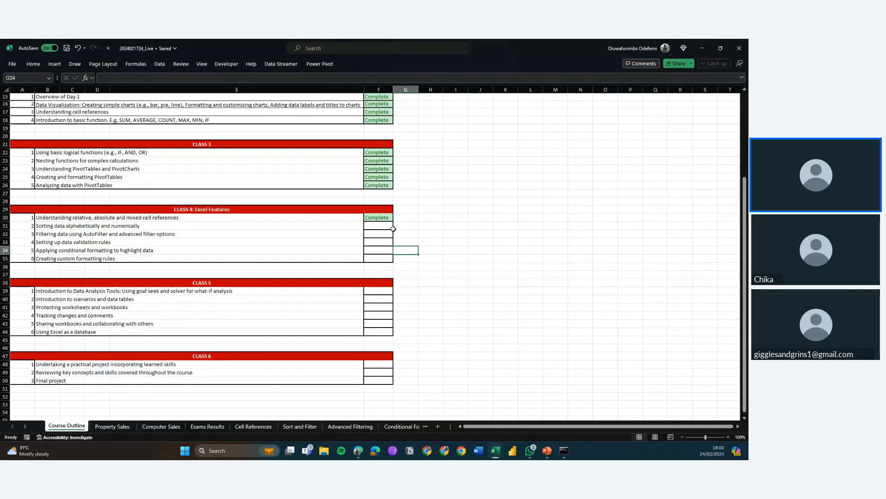
left_click(376, 227)
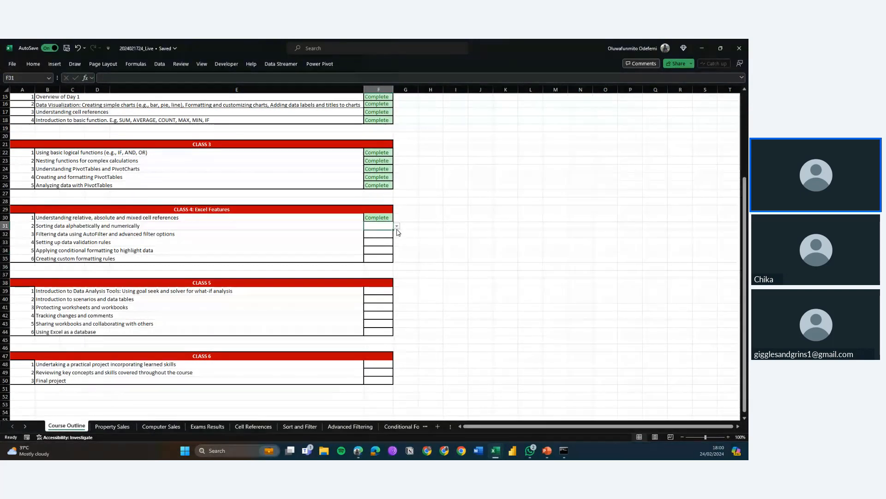
left_click(397, 227)
left_click(378, 234)
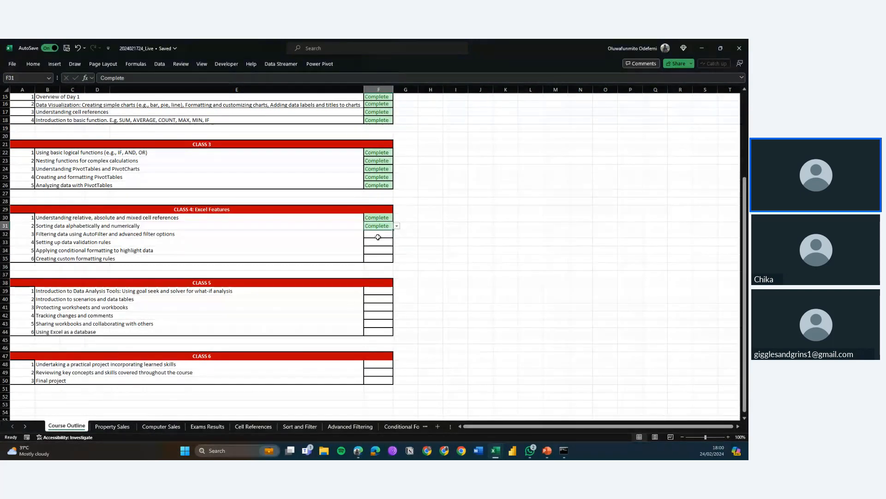
left_click(378, 237)
left_click(396, 234)
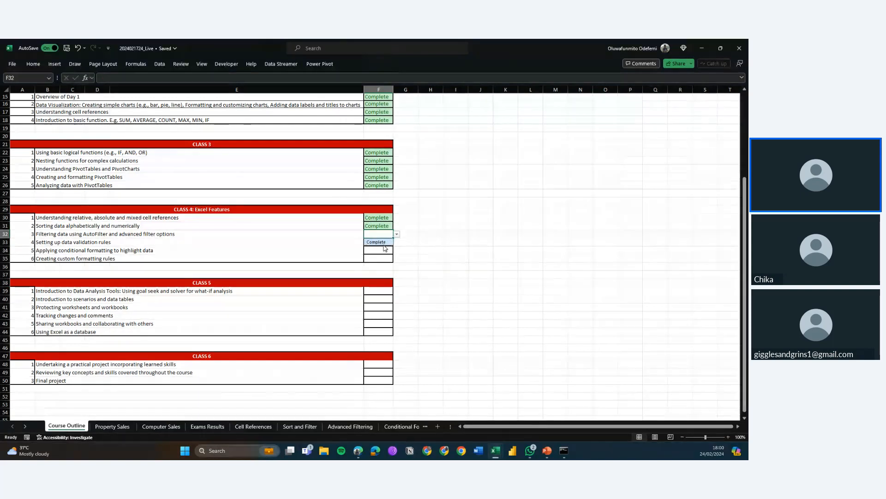
left_click(383, 243)
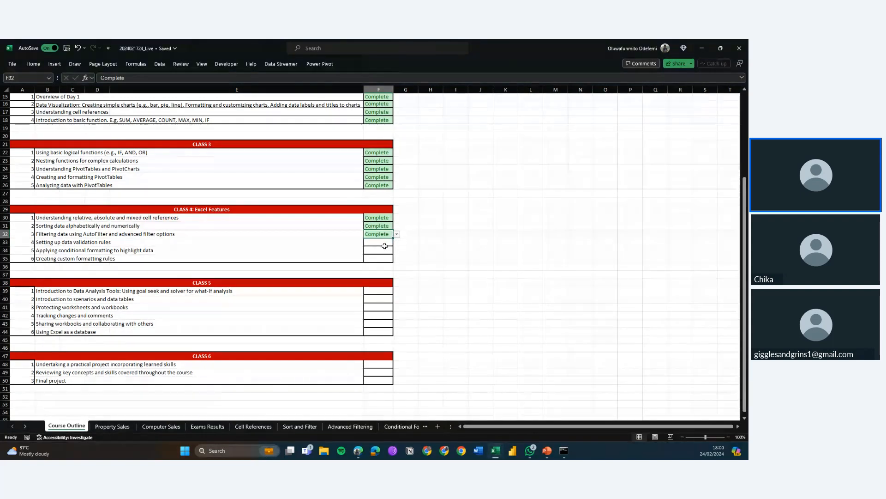
Mark the Class 4 topic on applying conditional formatting to highlight data as Complete
left_click(385, 245)
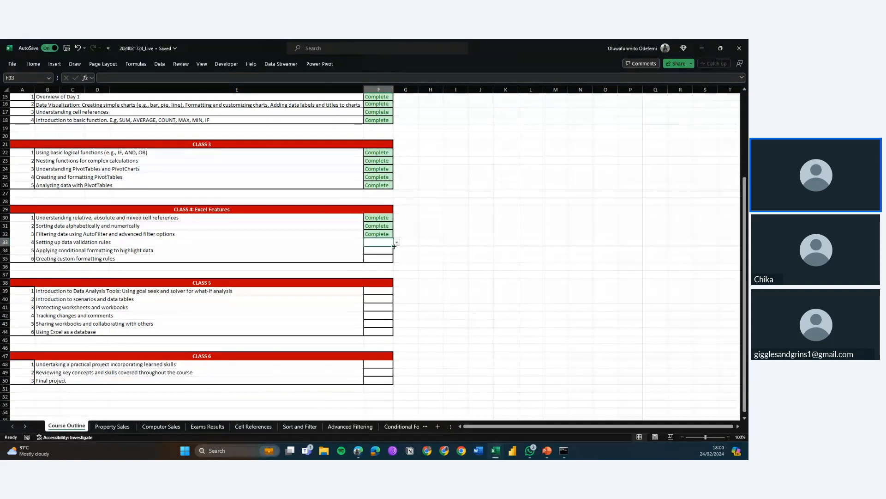
left_click(389, 252)
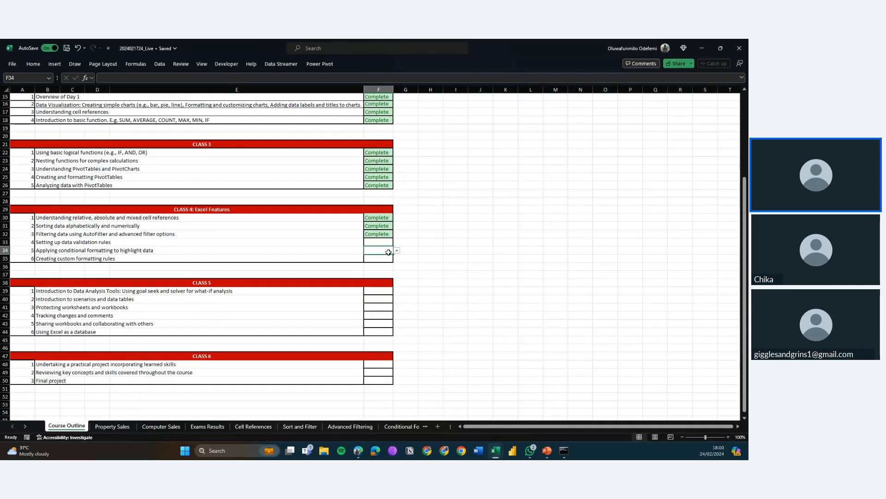
left_click(396, 250)
left_click(382, 260)
left_click(377, 243)
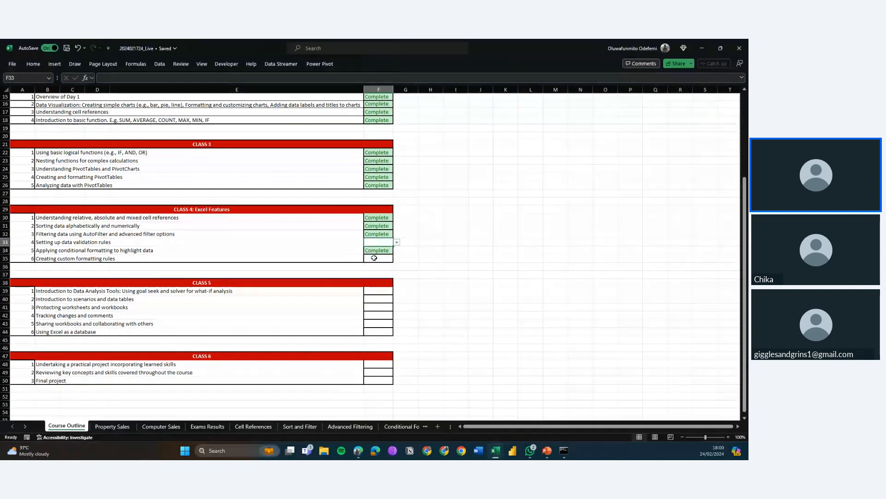
left_click(374, 258)
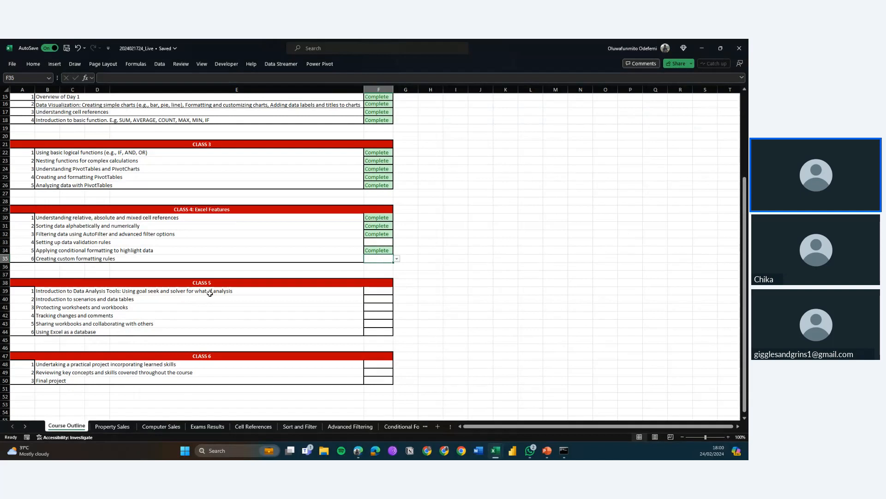
Review the Class 5 topics in the course outline
left_click_drag(209, 292, 206, 332)
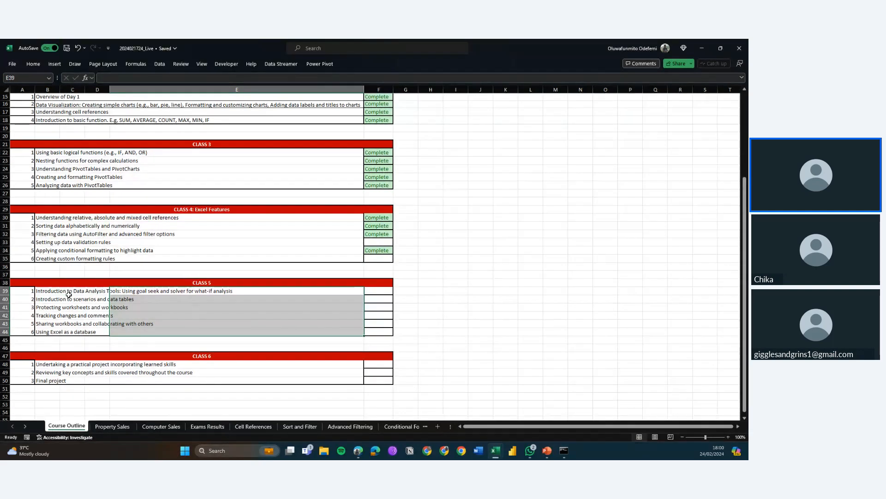
left_click_drag(74, 291, 73, 332)
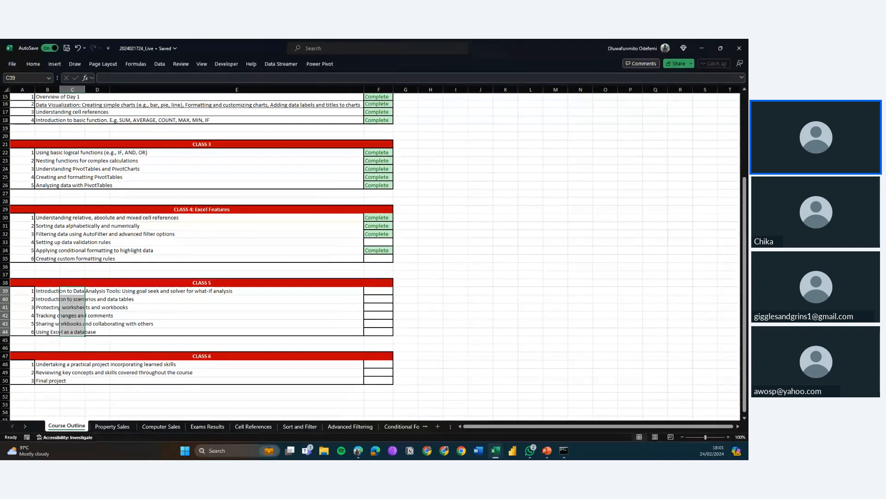
left_click(336, 390)
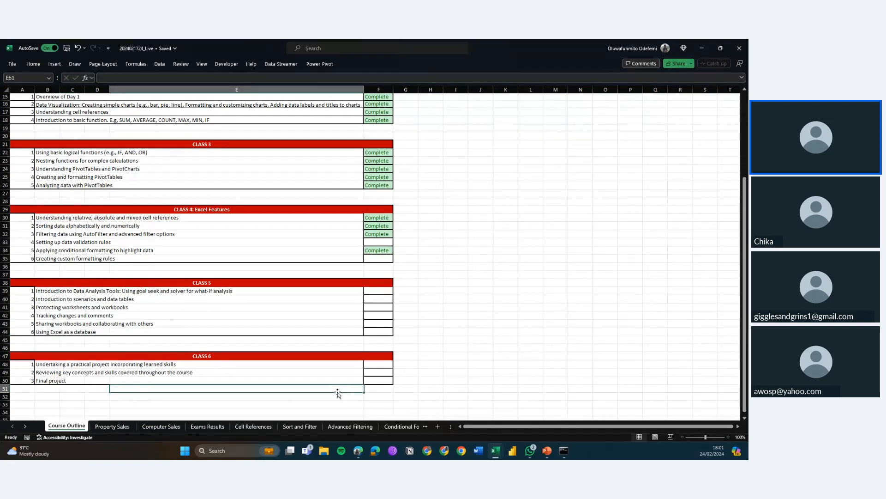
key("alt+Tab")
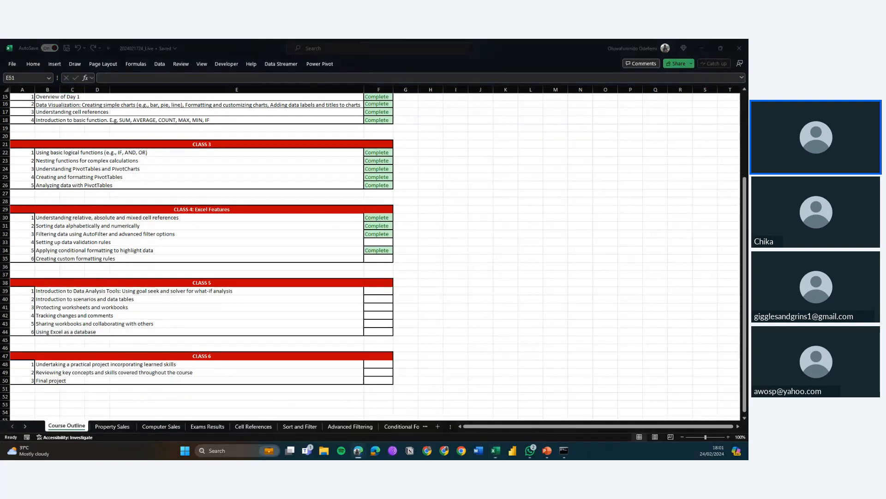